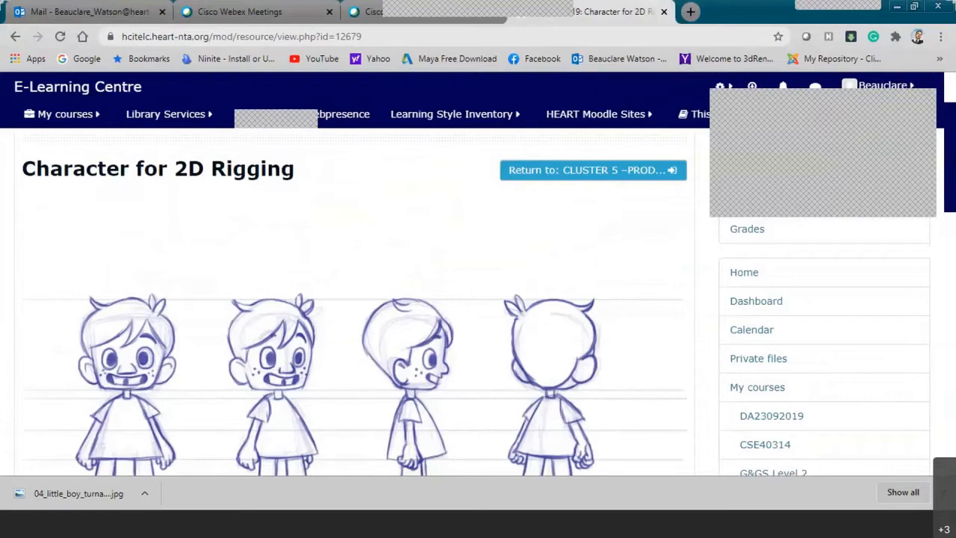
# - Review the boy's turnaround sketches on the course page and switch to the Rigging_Boy scene in Toon Boom
pyautogui.scroll(-1, 355, 336)
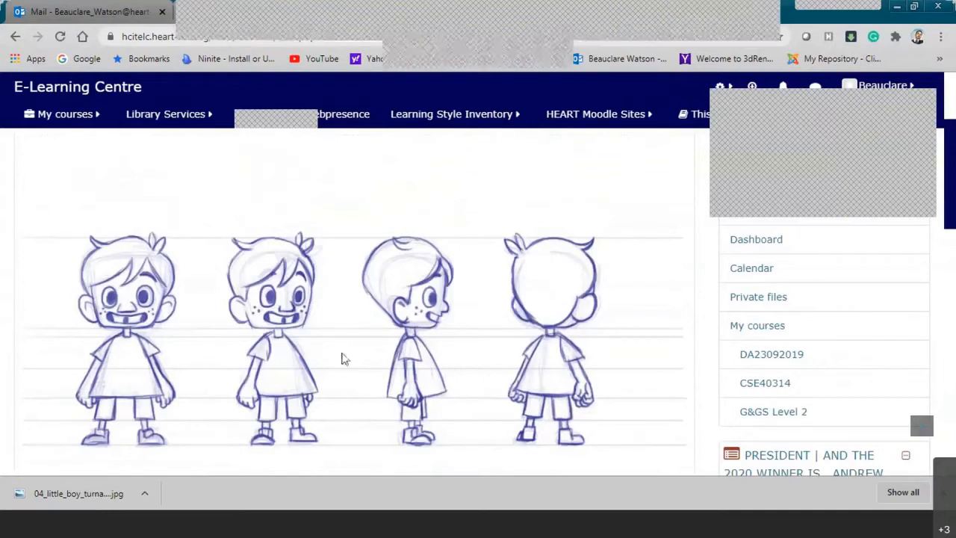
pyautogui.click(150, 533)
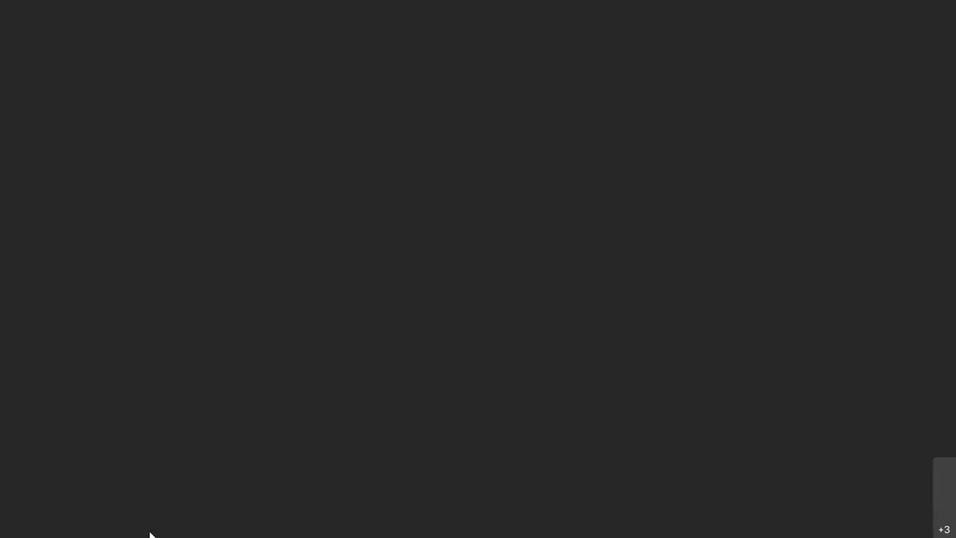
pyautogui.click(149, 533)
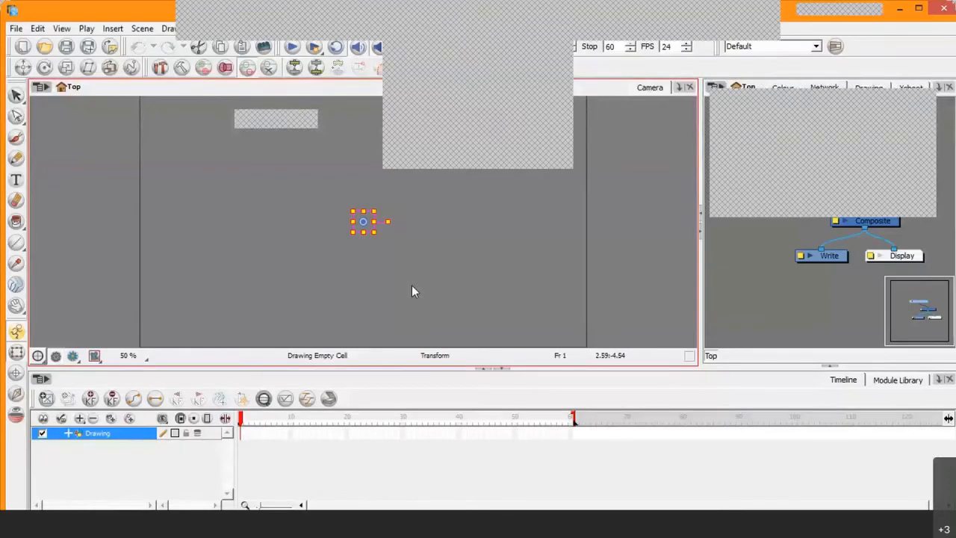
# - Start a drawing import with Colour vectorization and browse for the source image
pyautogui.click(412, 291)
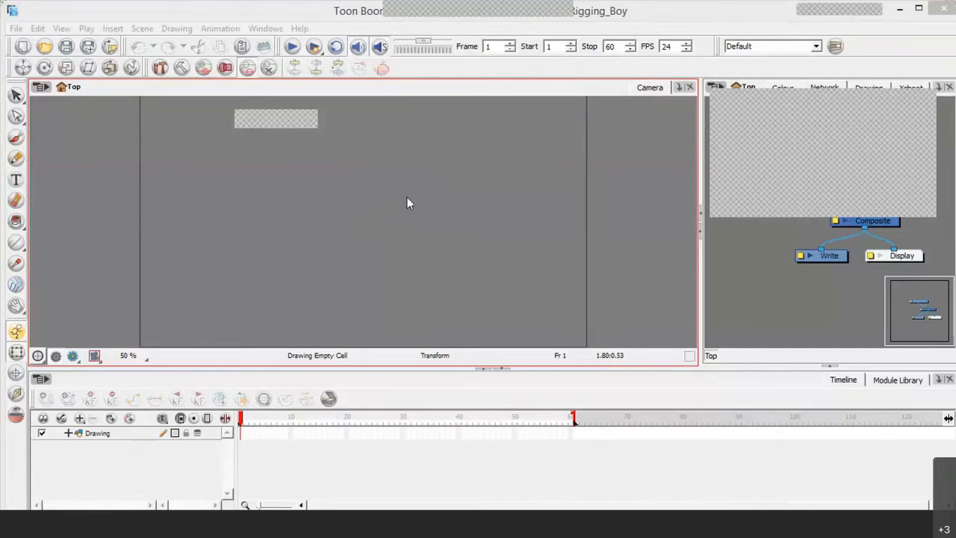
pyautogui.click(742, 19)
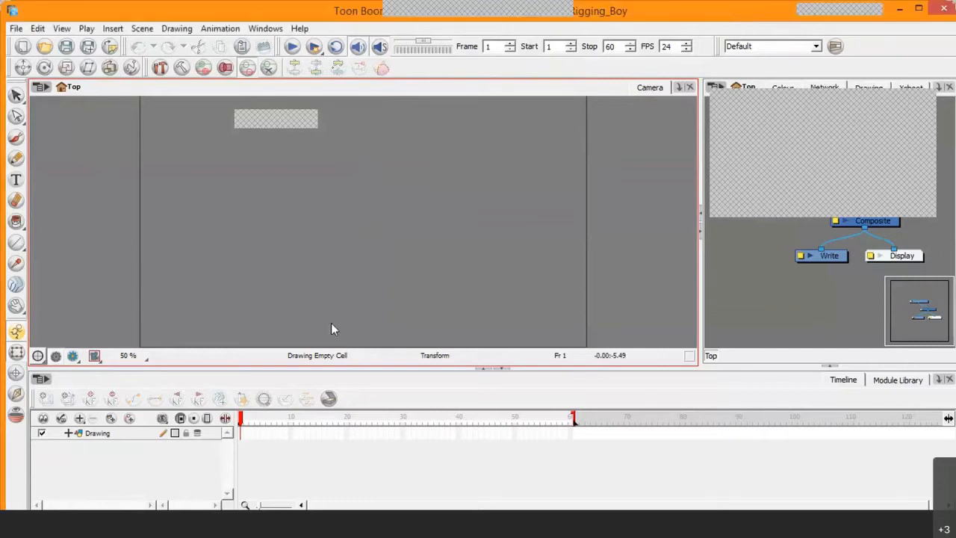
pyautogui.press('2')
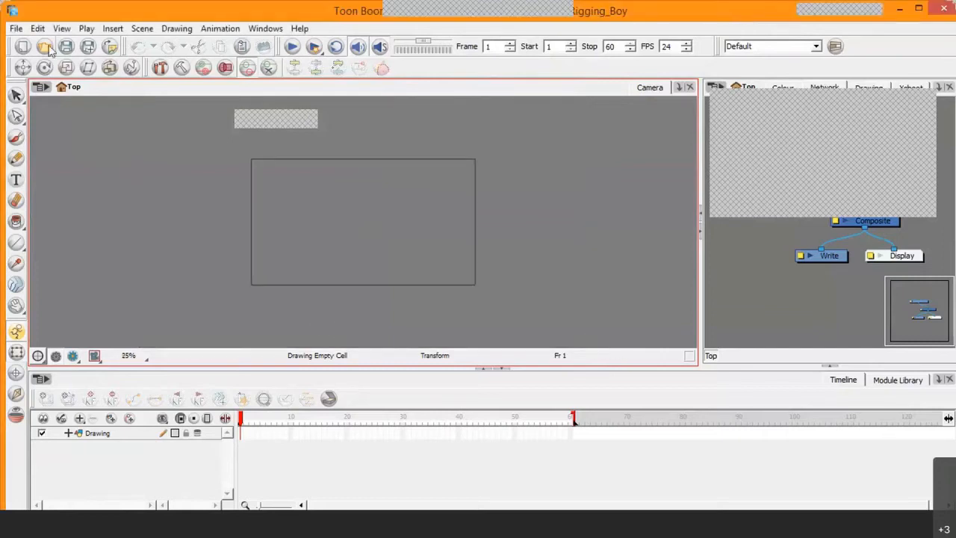
pyautogui.click(111, 47)
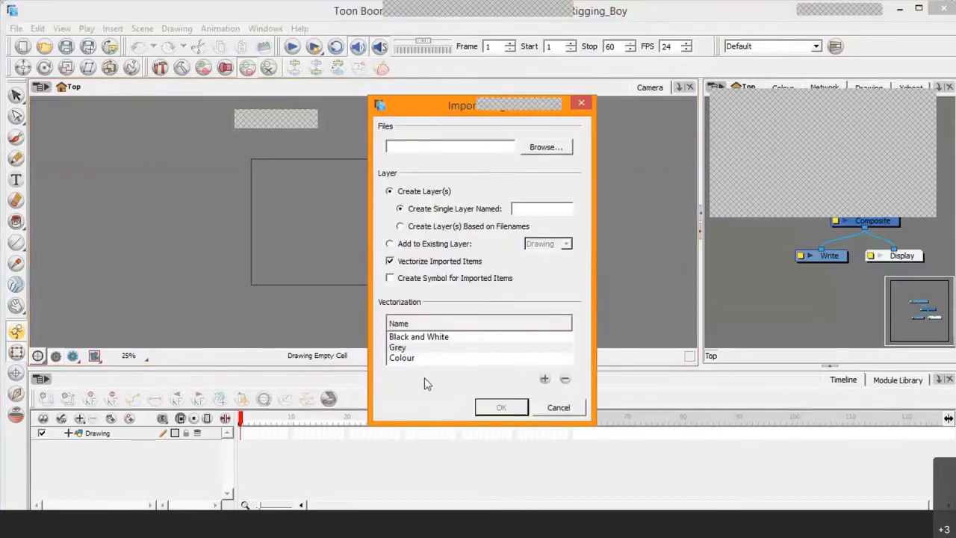
pyautogui.click(406, 360)
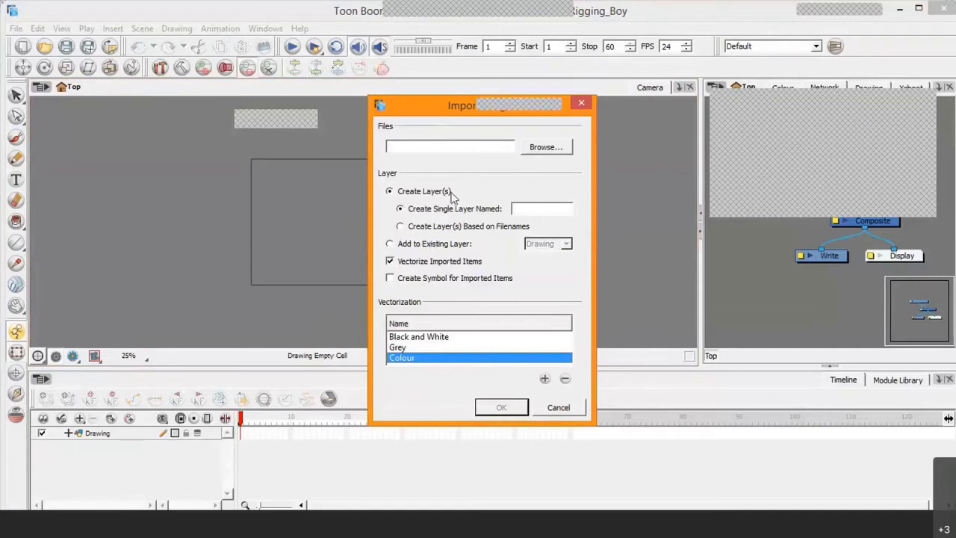
pyautogui.click(553, 147)
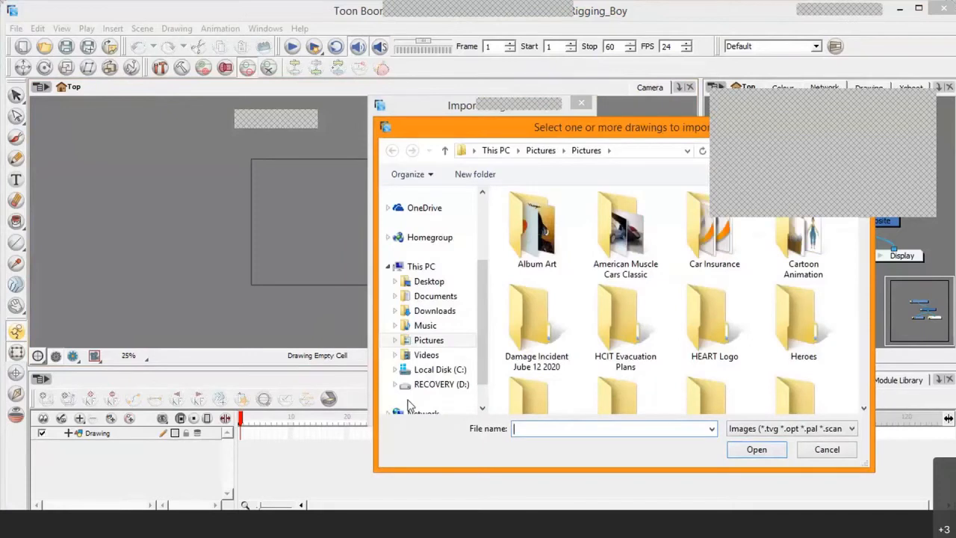
pyautogui.click(427, 282)
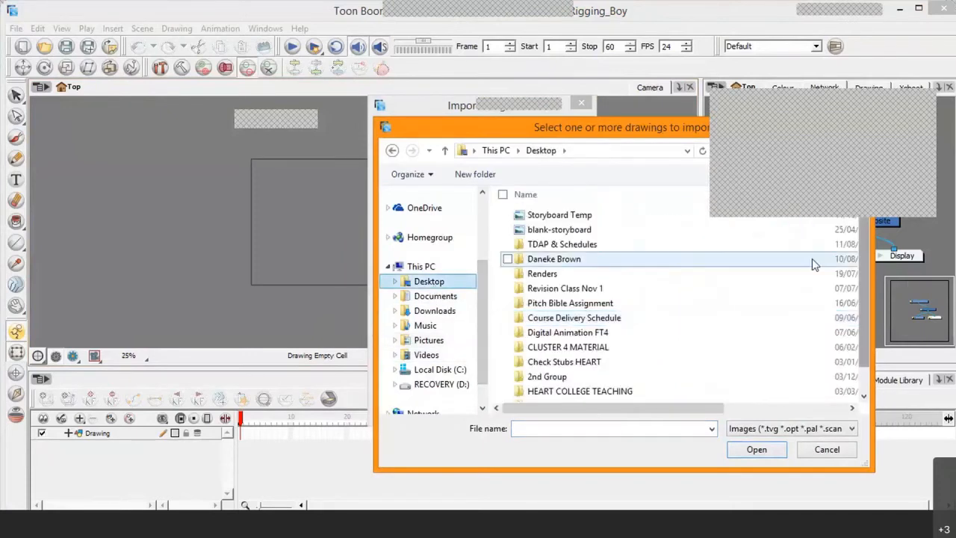
pyautogui.moveTo(867, 258); pyautogui.dragTo(860, 368)
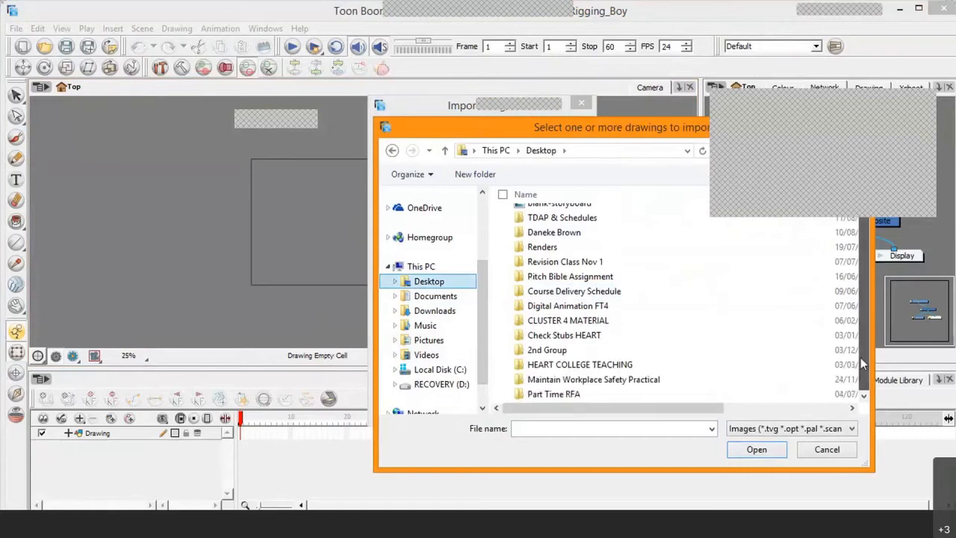
pyautogui.scroll(1, 863, 306)
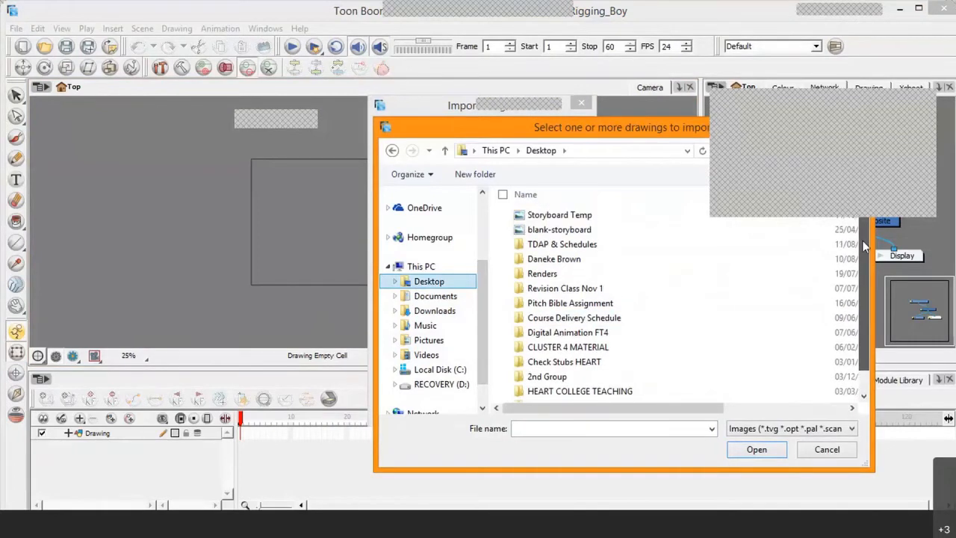
pyautogui.click(568, 218)
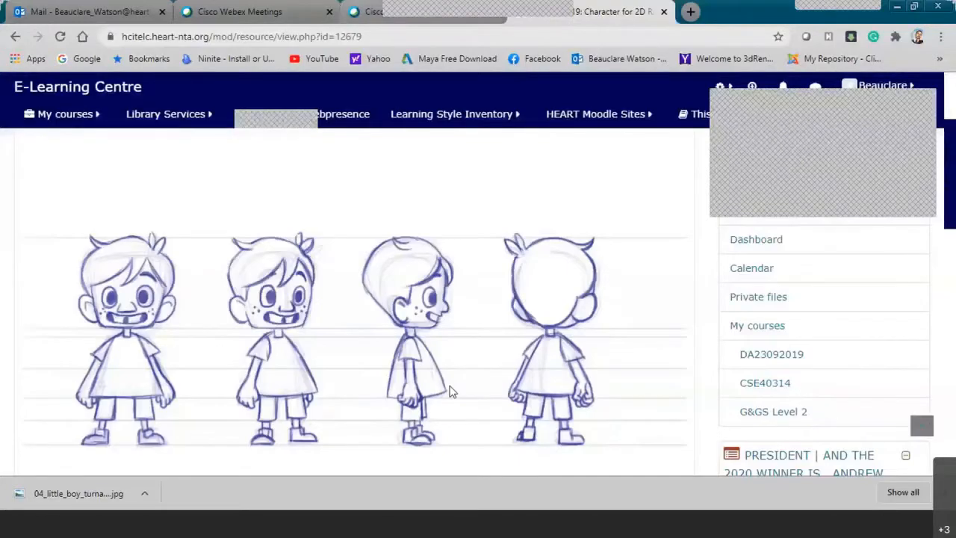
pyautogui.click(769, 533)
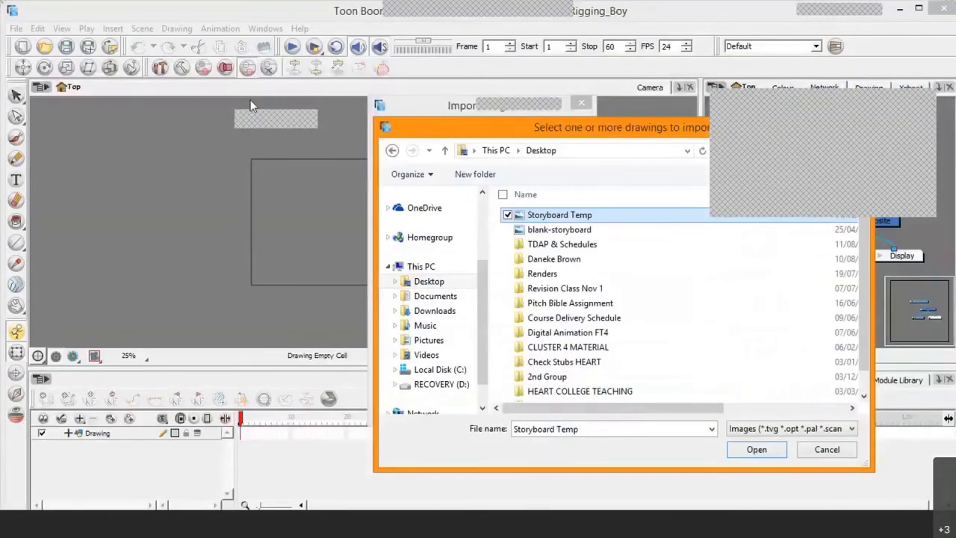
# - Import the 04_little_boy_turnaround image from the nested Pictures folder as a new layer
pyautogui.click(429, 341)
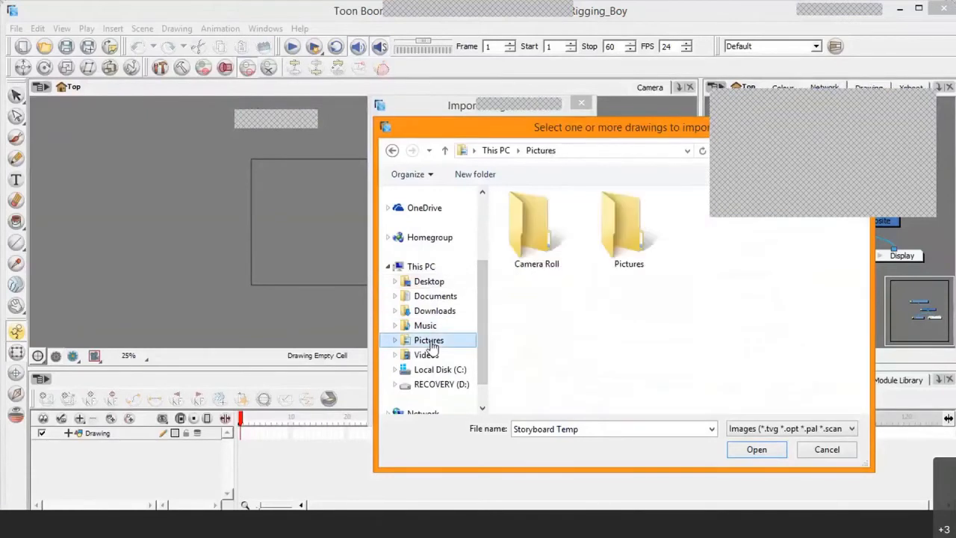
pyautogui.click(628, 217)
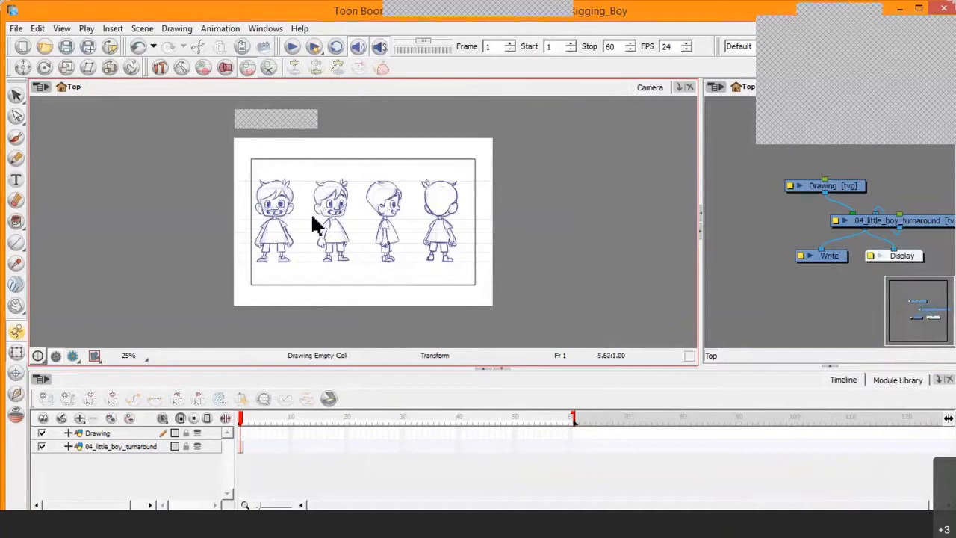
pyautogui.press('2')
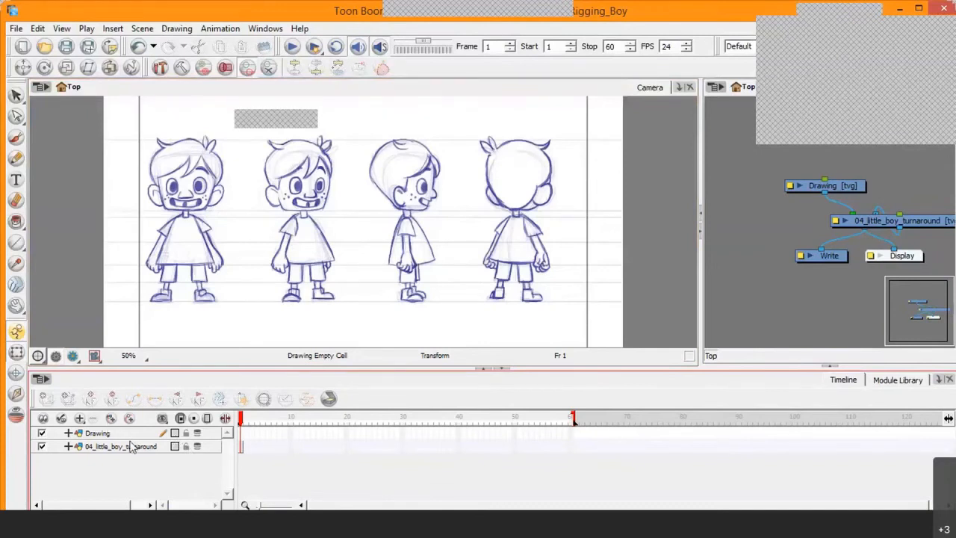
# - Lock the 04_little_boy_turnaround layer against editing and deselect it
pyautogui.click(103, 448)
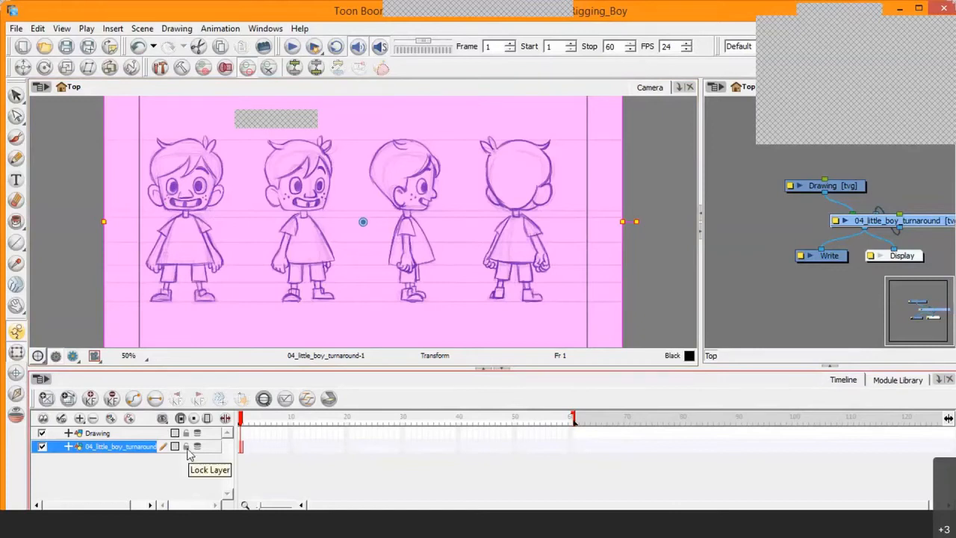
pyautogui.click(187, 448)
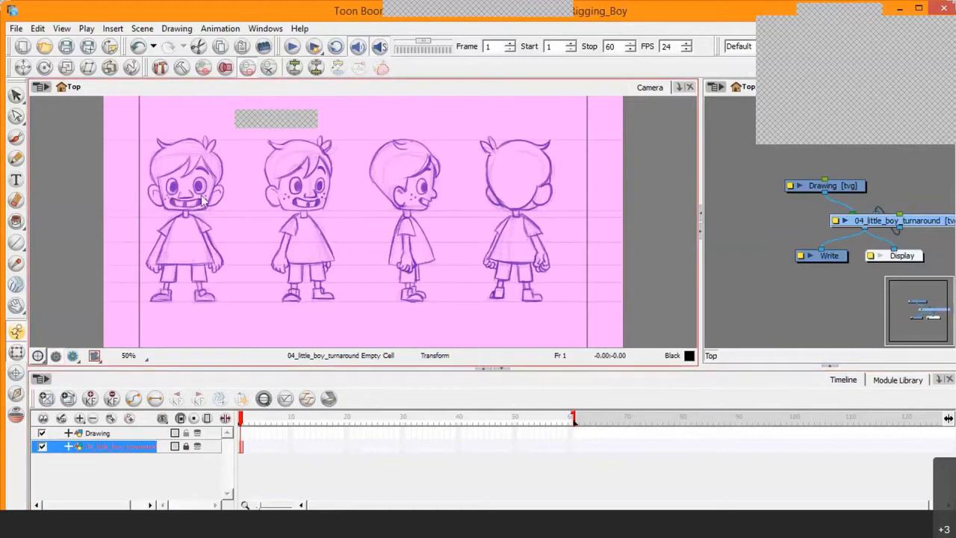
pyautogui.click(209, 170)
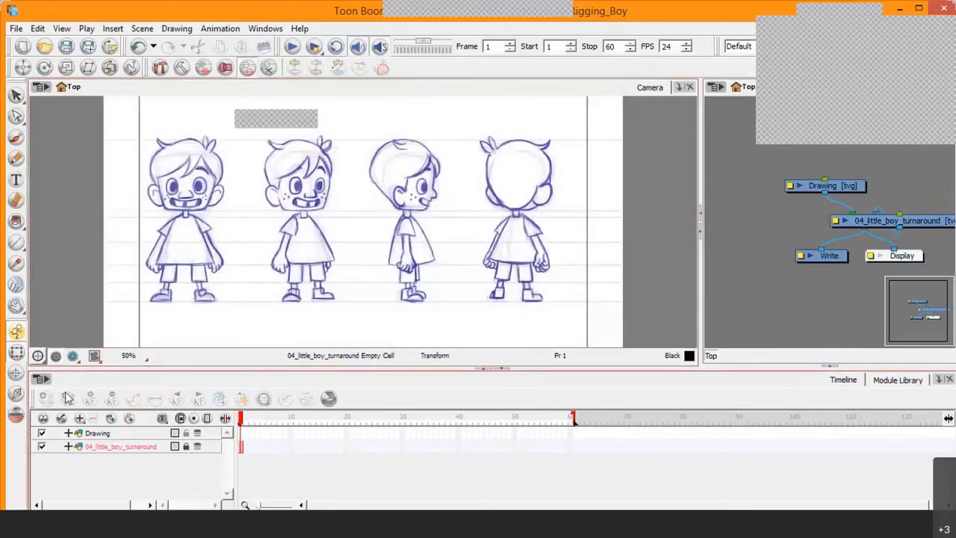
# - Select the Drawing layer and frame the front-view boy's head at 125% for tracing
pyautogui.click(133, 433)
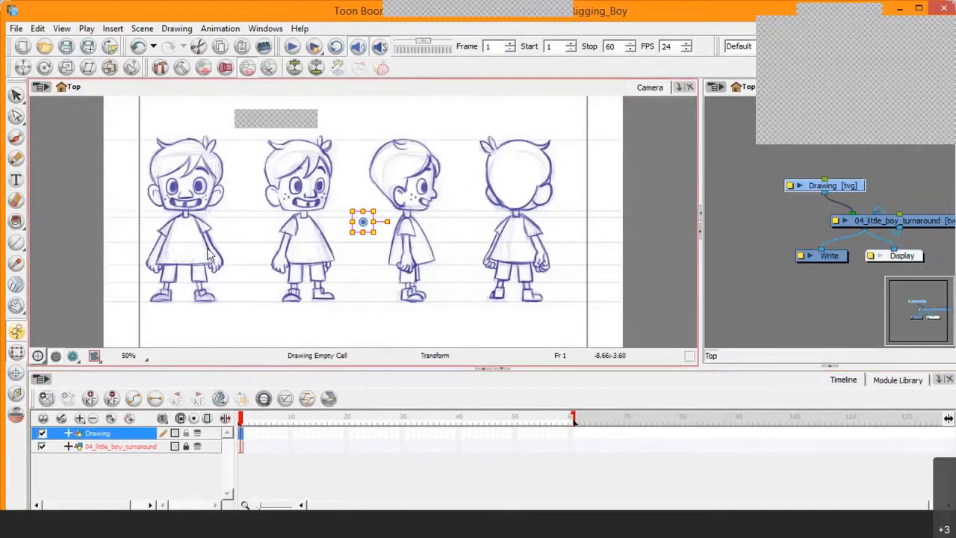
pyautogui.press('2')
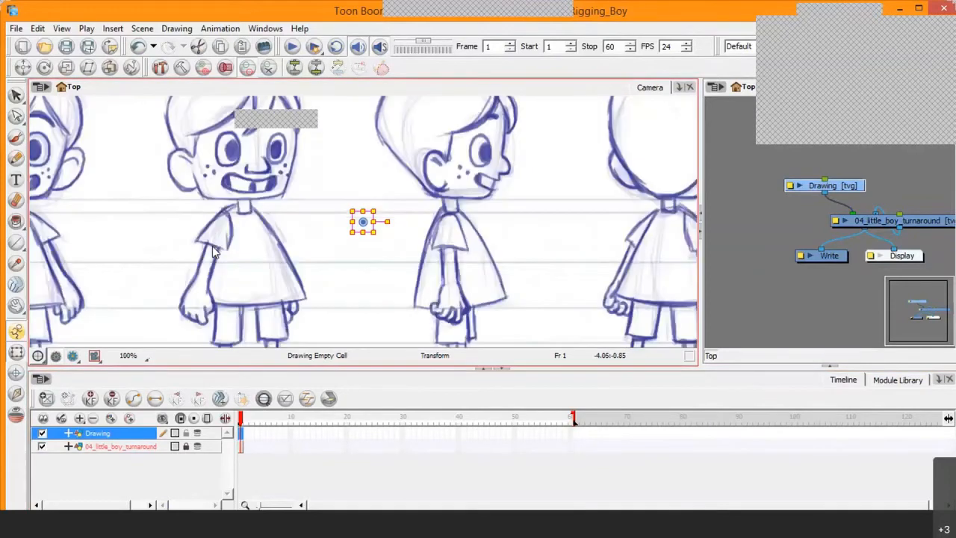
pyautogui.click(16, 307)
pyautogui.moveTo(281, 292)
pyautogui.mouseDown()
pyautogui.moveTo(331, 299)
pyautogui.moveTo(361, 291)
pyautogui.moveTo(408, 324)
pyautogui.mouseUp()
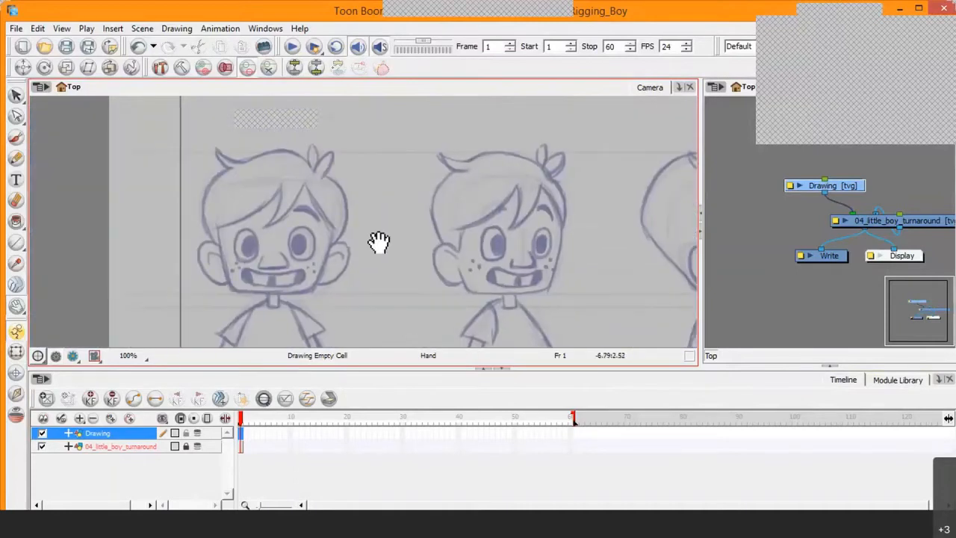
pyautogui.press('2')
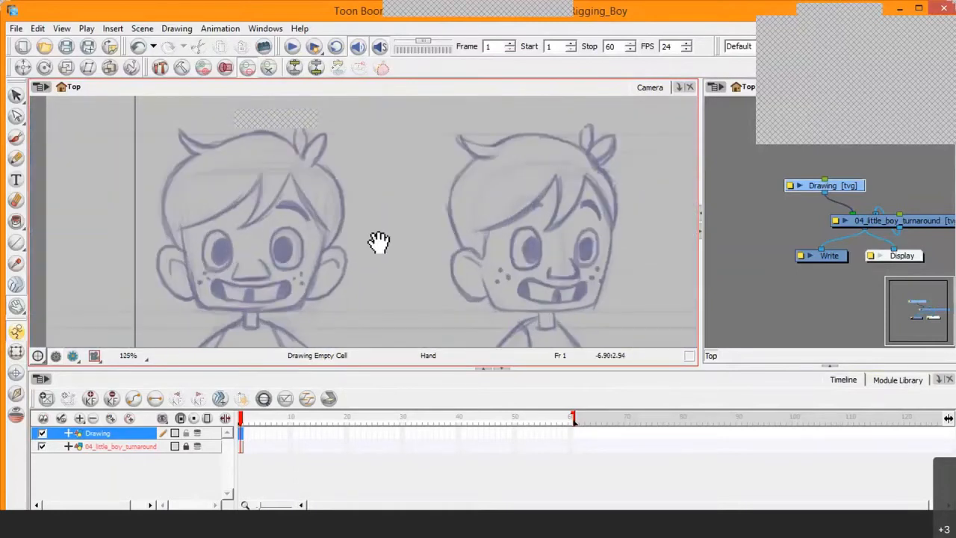
pyautogui.press('2')
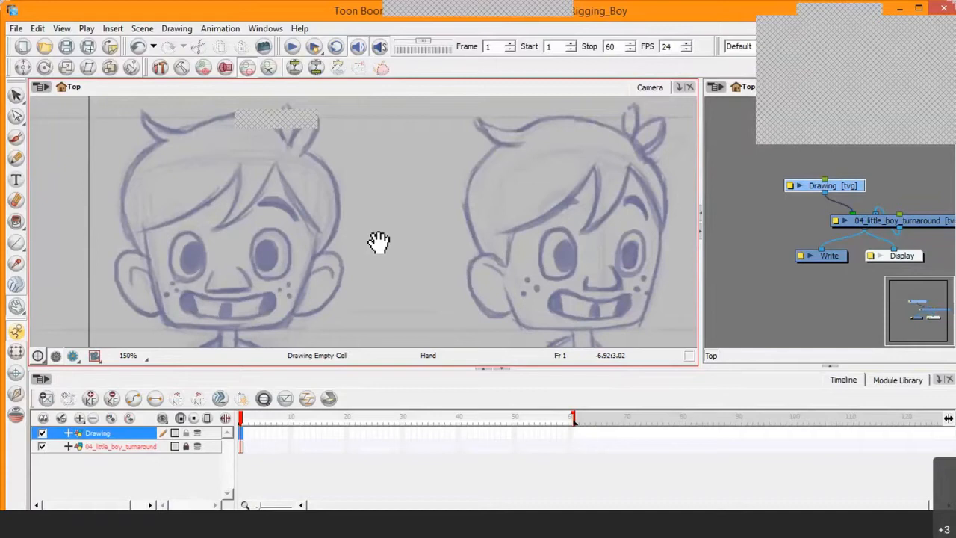
pyautogui.moveTo(378, 240)
pyautogui.mouseDown()
pyautogui.moveTo(389, 209)
pyautogui.moveTo(448, 232)
pyautogui.mouseUp()
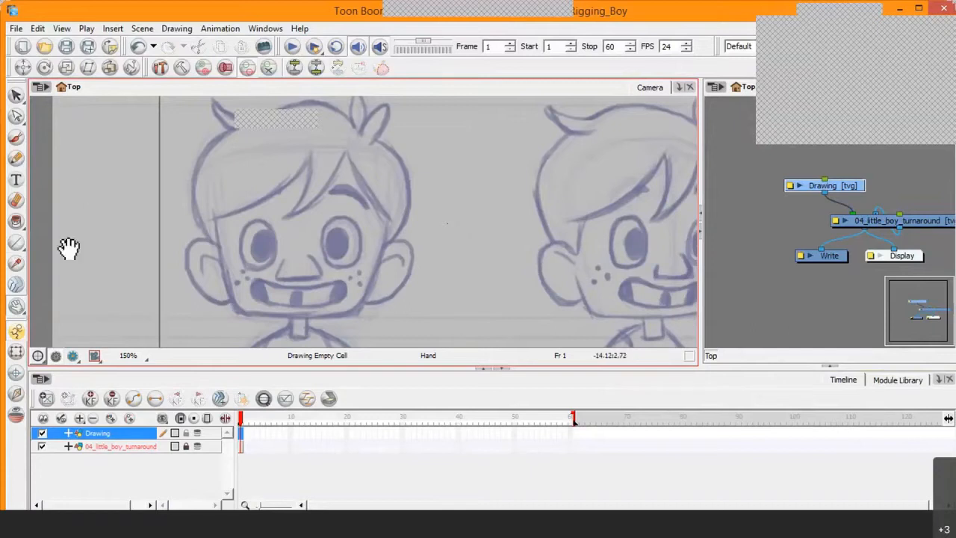
pyautogui.moveTo(367, 276)
pyautogui.mouseDown()
pyautogui.moveTo(365, 265)
pyautogui.moveTo(388, 273)
pyautogui.mouseUp()
pyautogui.press('1')
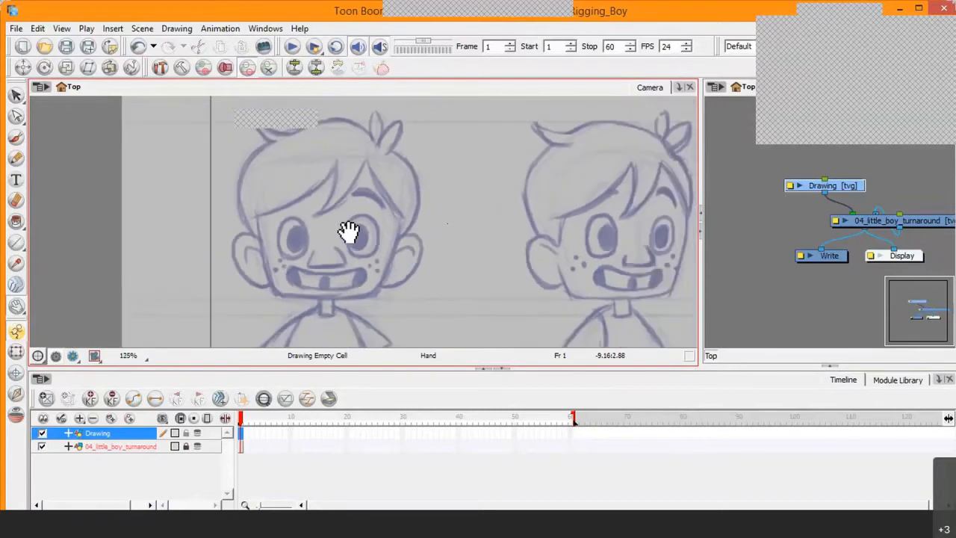
pyautogui.moveTo(579, 283); pyautogui.dragTo(398, 216)
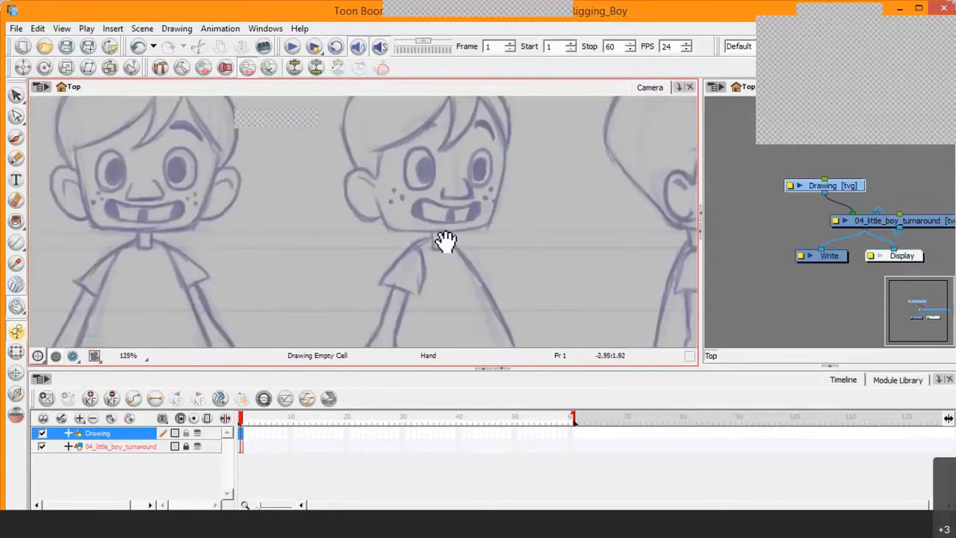
pyautogui.moveTo(345, 184); pyautogui.dragTo(542, 249)
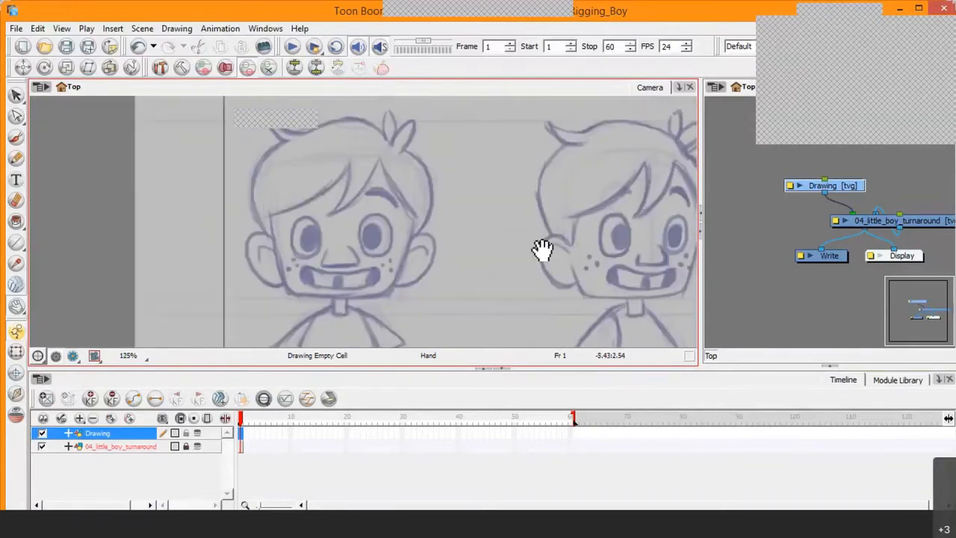
pyautogui.click(17, 243)
pyautogui.moveTo(216, 127); pyautogui.dragTo(216, 251)
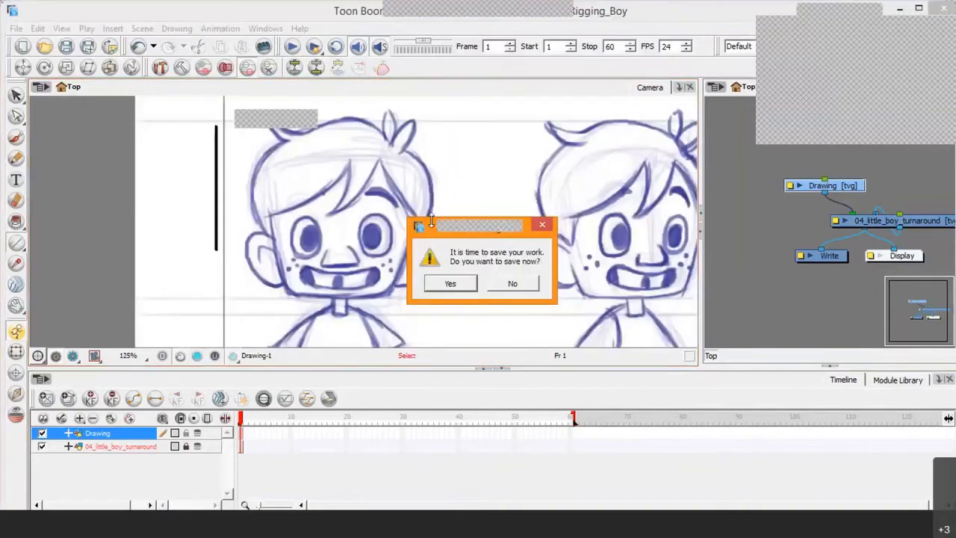
pyautogui.click(439, 282)
pyautogui.hotkey('ctrl', 'z')
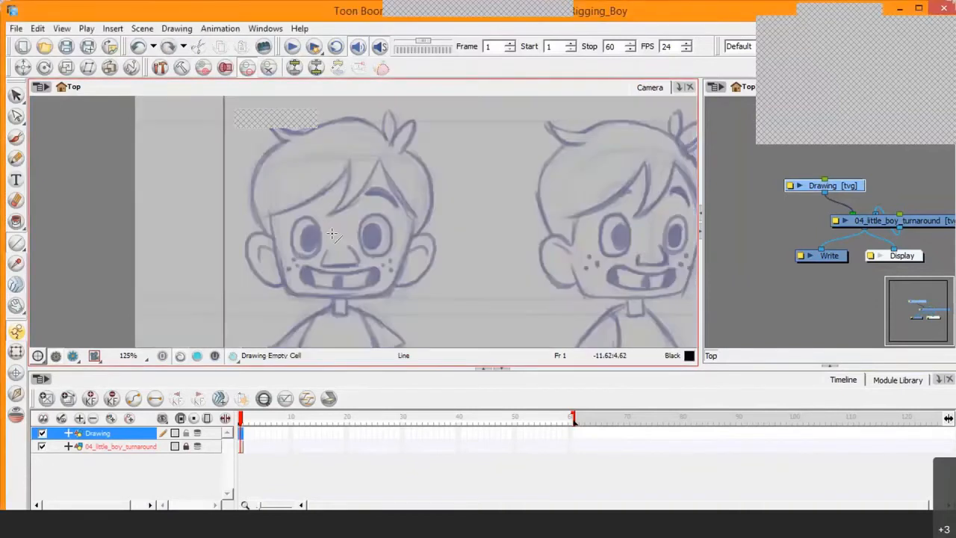
# - Frame the front-view boy's fringe and eyes at 250% for tracing
pyautogui.press('2')
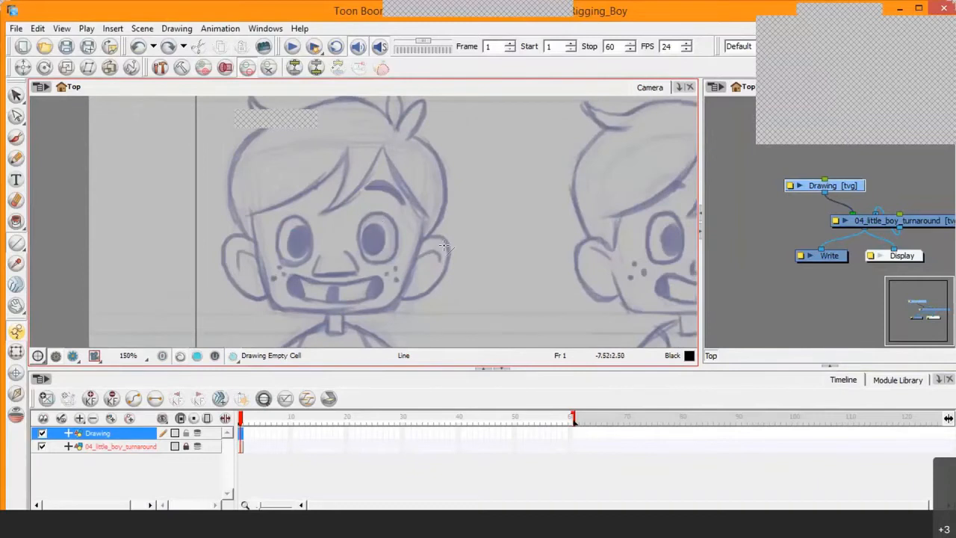
pyautogui.press('2')
pyautogui.press('2')
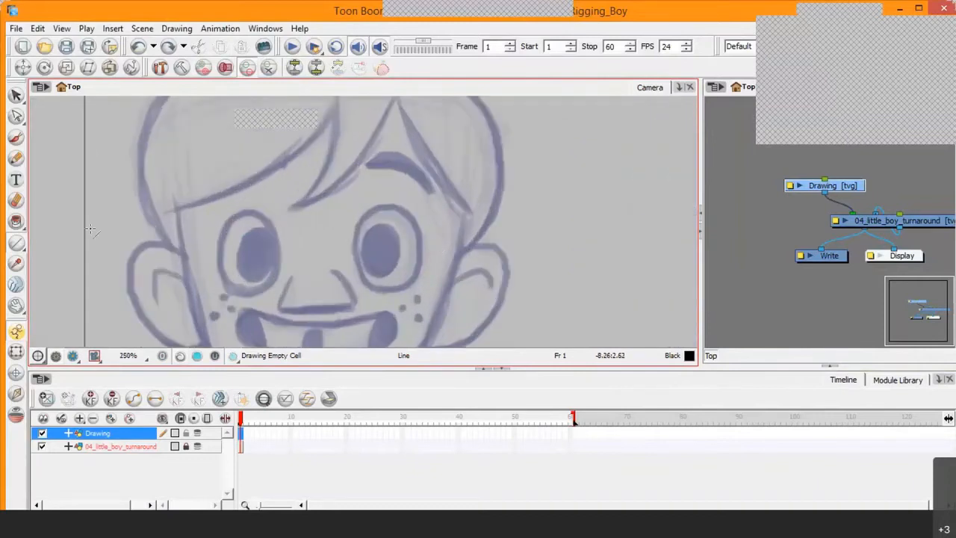
pyautogui.click(16, 305)
pyautogui.moveTo(204, 324)
pyautogui.mouseDown()
pyautogui.moveTo(271, 235)
pyautogui.moveTo(294, 269)
pyautogui.moveTo(306, 262)
pyautogui.mouseUp()
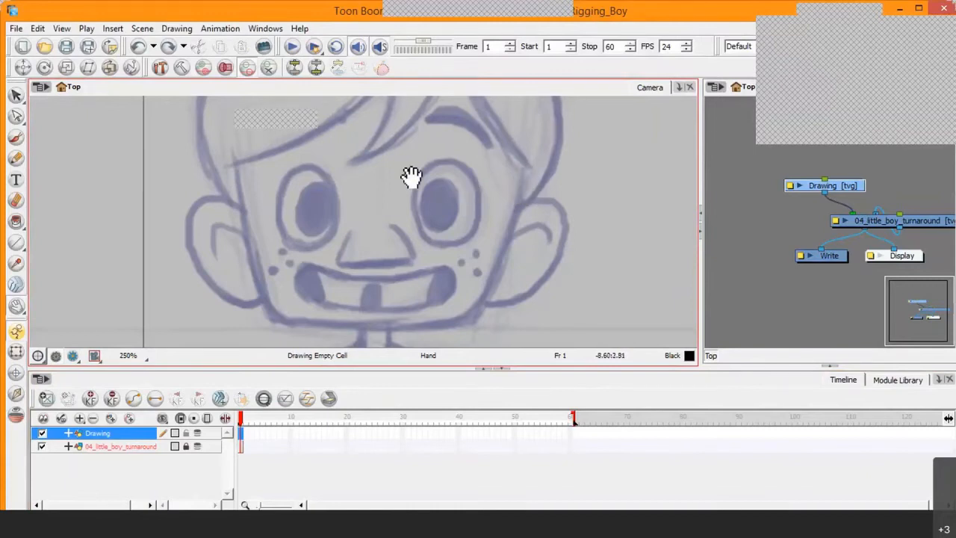
pyautogui.moveTo(410, 175); pyautogui.dragTo(450, 276)
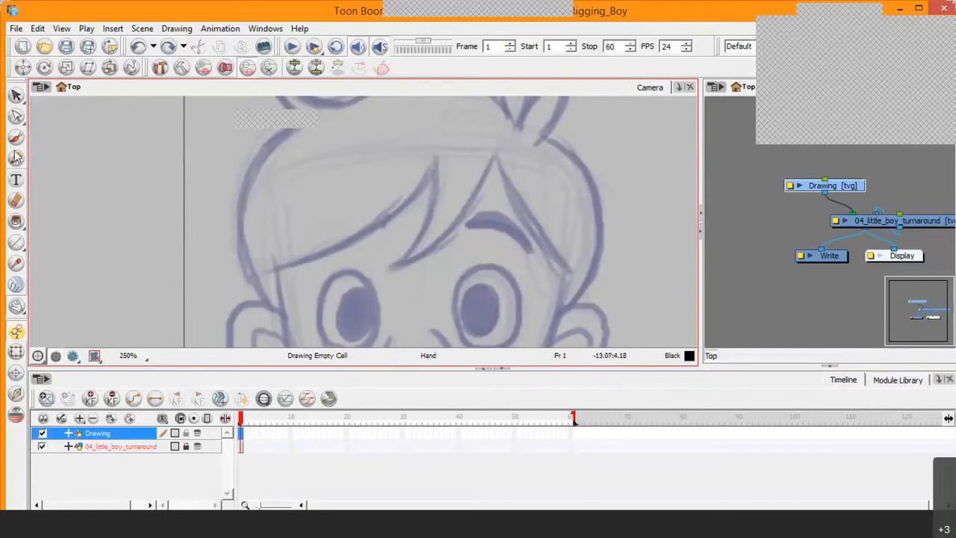
pyautogui.click(17, 117)
pyautogui.click(18, 118)
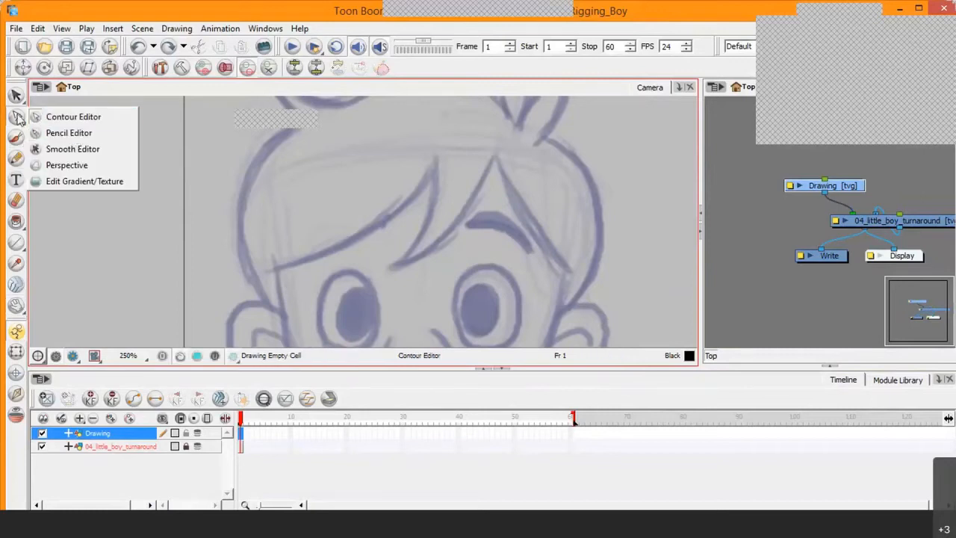
pyautogui.click(16, 117)
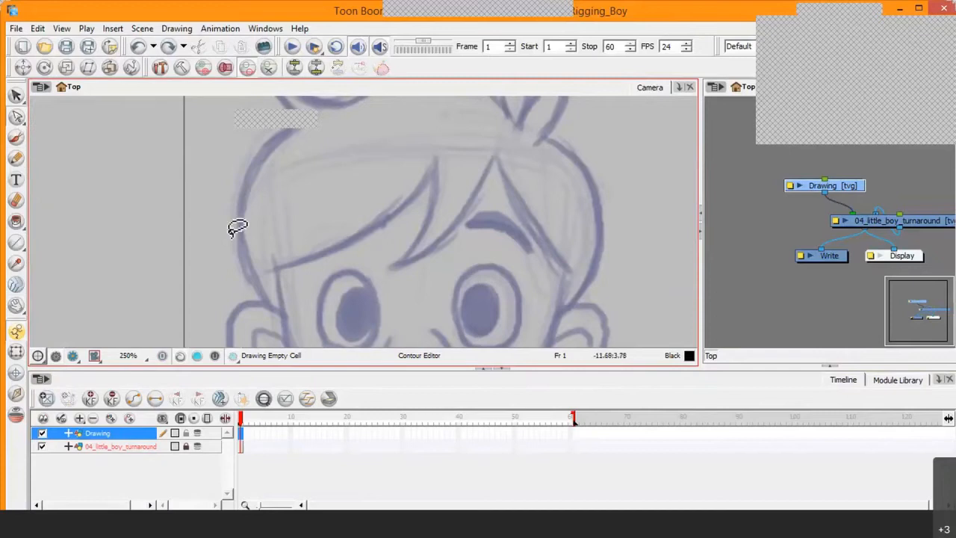
# - Activate the Line tool and bring up the Drawing view together with the tool's pencil size options in Tool Properties
pyautogui.click(17, 243)
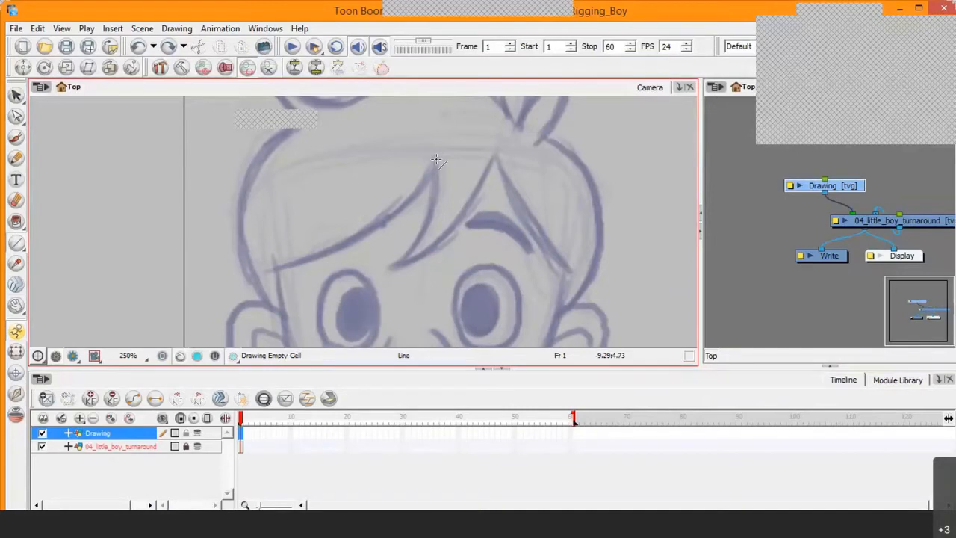
pyautogui.hotkey('ctrl', 'r')
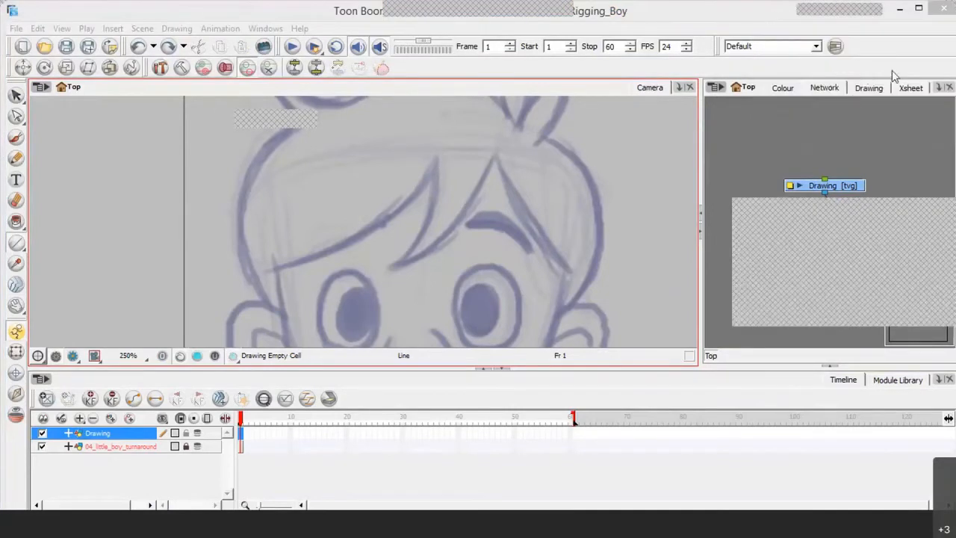
pyautogui.click(874, 91)
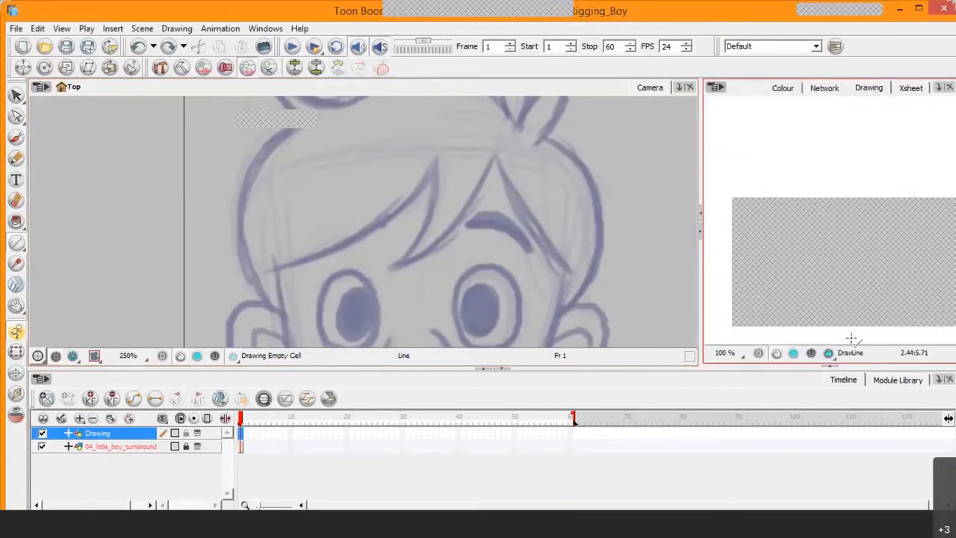
pyautogui.click(831, 367)
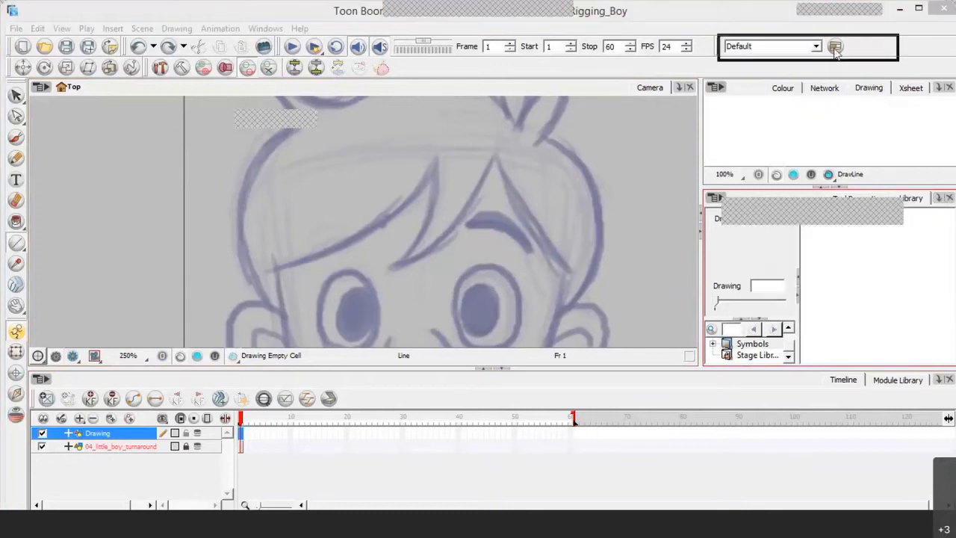
pyautogui.click(858, 201)
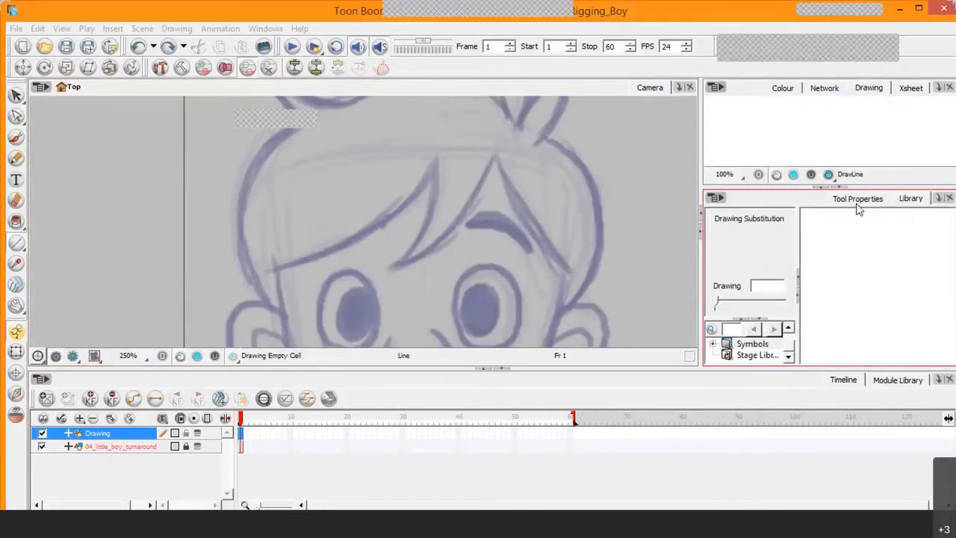
pyautogui.scroll(-2, 951, 279)
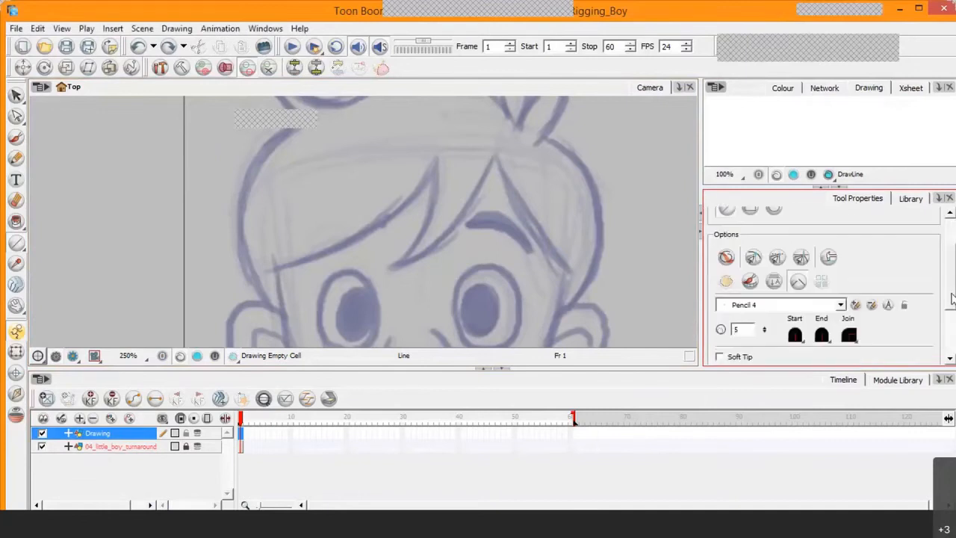
pyautogui.click(755, 300)
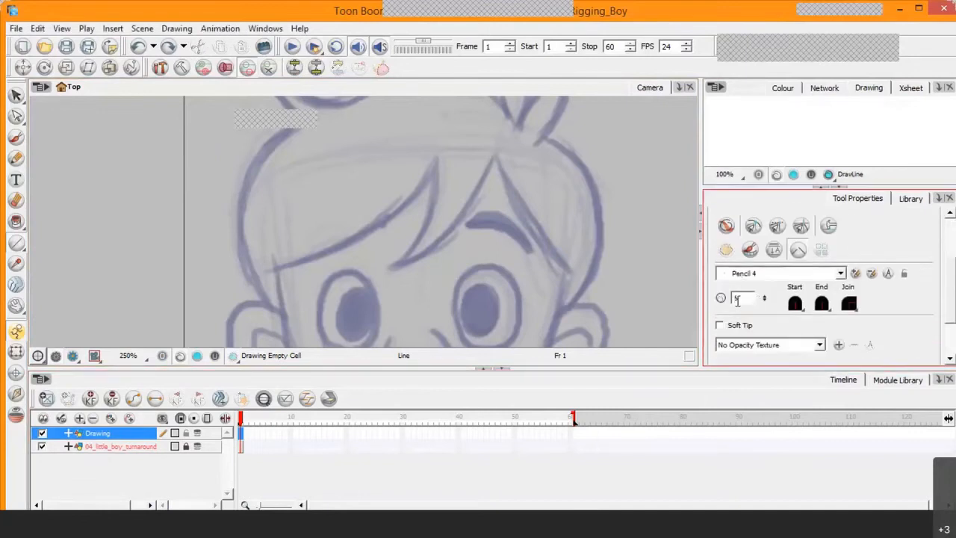
# - Draw a line from the peak of the left fringe lock to its outer end and bend it along the sketch with the Contour Editor
pyautogui.moveTo(433, 163)
pyautogui.mouseDown()
pyautogui.moveTo(283, 296)
pyautogui.moveTo(263, 273)
pyautogui.mouseUp()
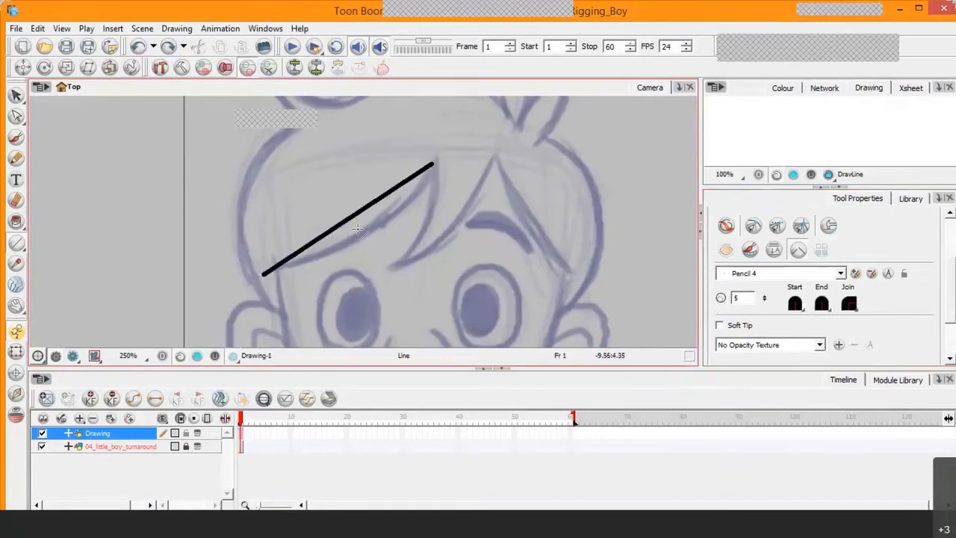
pyautogui.hotkey('ctrl', 'z')
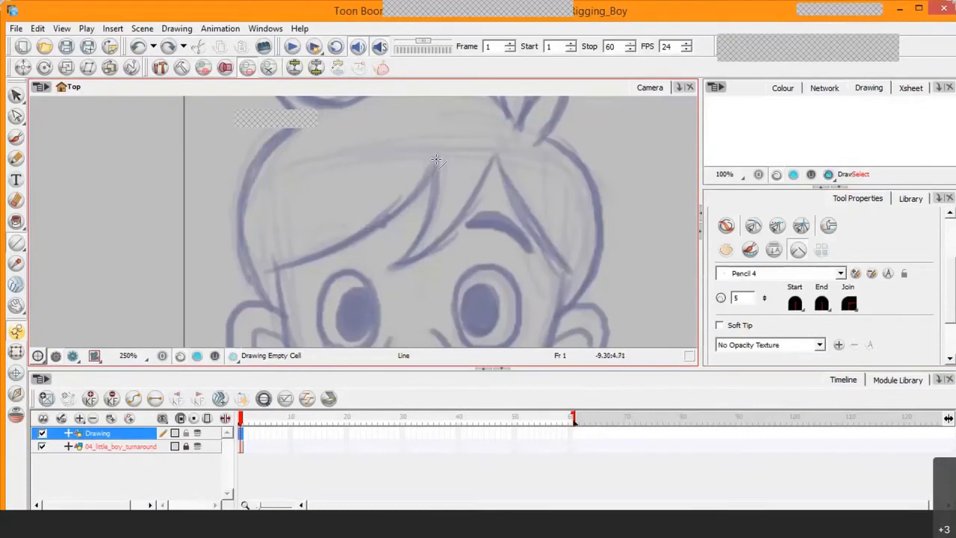
pyautogui.moveTo(436, 159); pyautogui.dragTo(264, 271)
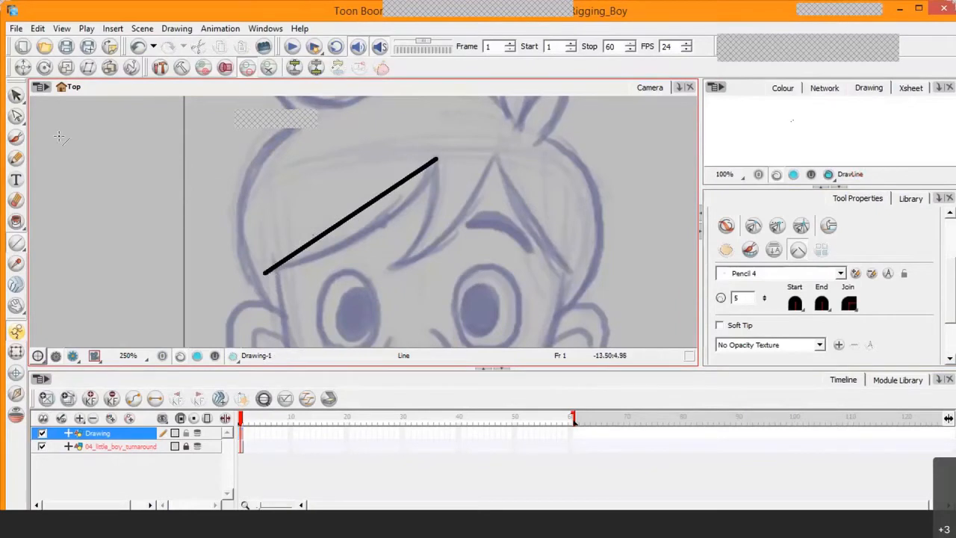
pyautogui.click(17, 117)
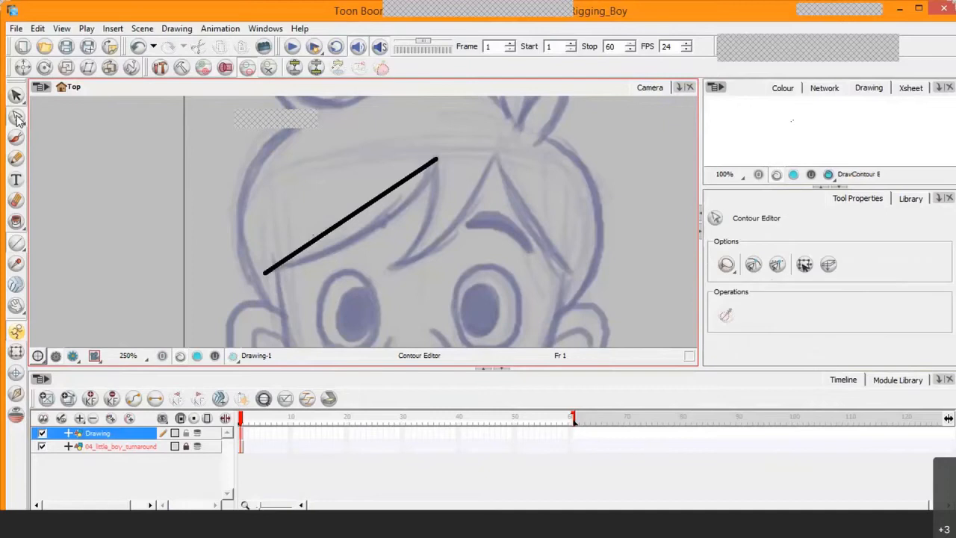
pyautogui.click(347, 222)
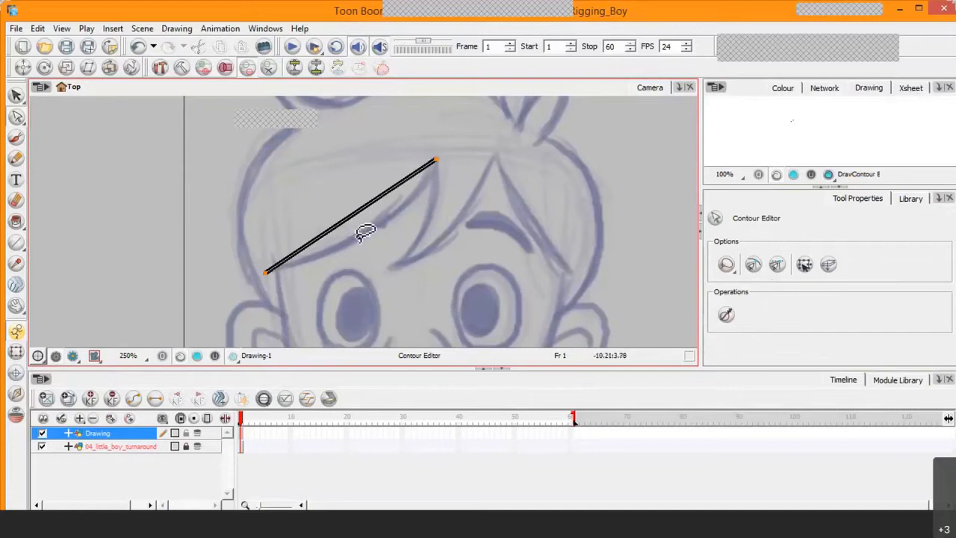
pyautogui.moveTo(372, 247); pyautogui.dragTo(374, 250)
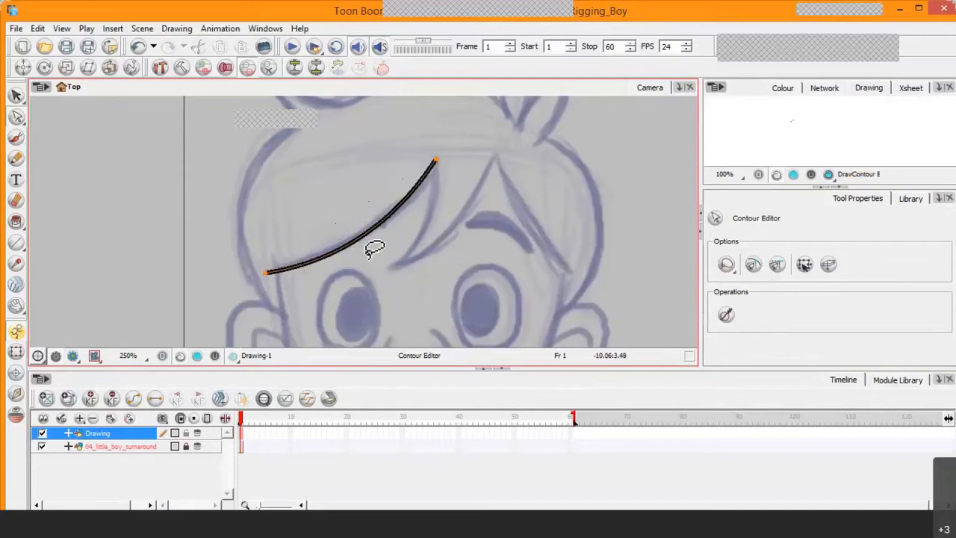
# - Reposition the fringe curve's outer end point and adjust its Bezier handle to fit the sketch
pyautogui.scroll(2, 361, 227)
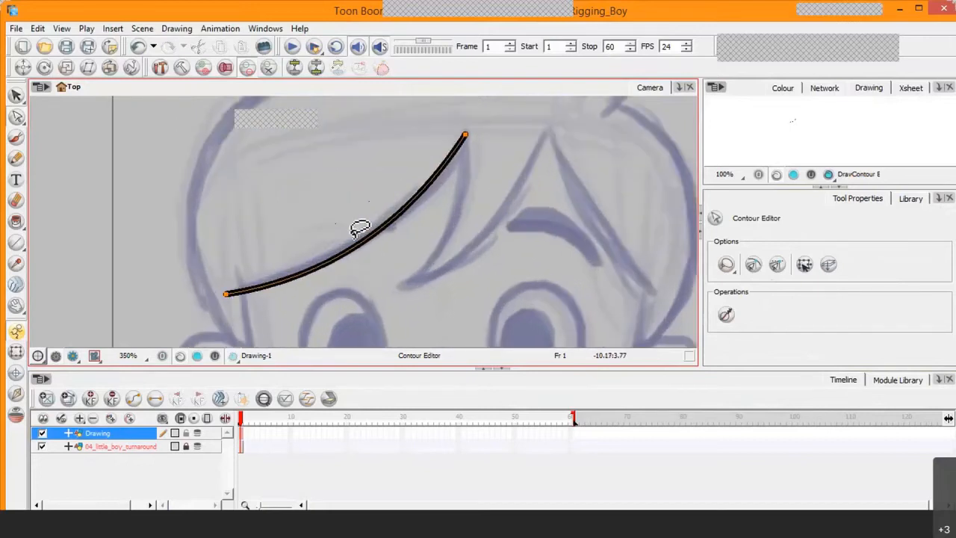
pyautogui.click(227, 295)
pyautogui.moveTo(226, 295); pyautogui.dragTo(232, 292)
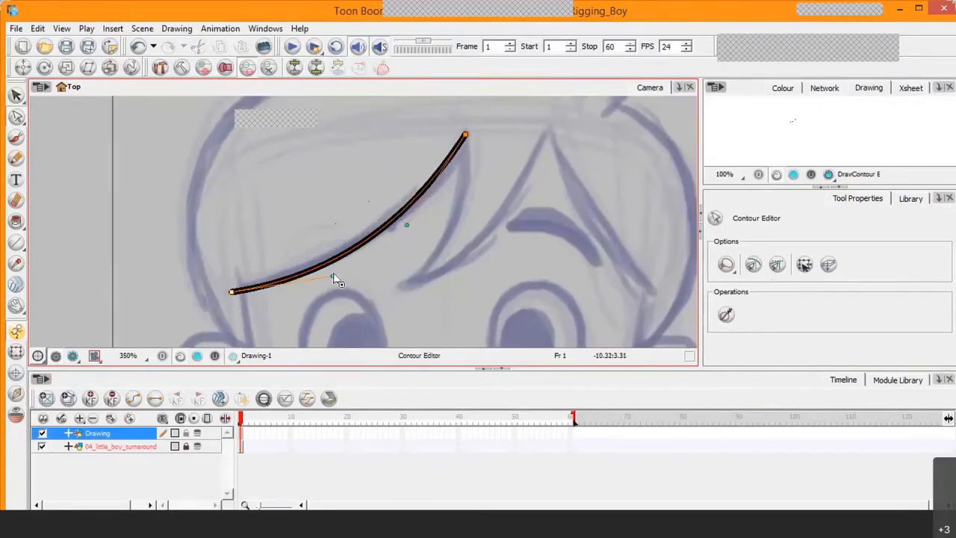
pyautogui.moveTo(329, 277); pyautogui.dragTo(333, 276)
# - Try exaggerated reshaping of the fringe curve with its outer Bezier handle and by pulling the contour, and undo both changes
pyautogui.moveTo(332, 276); pyautogui.dragTo(212, 133)
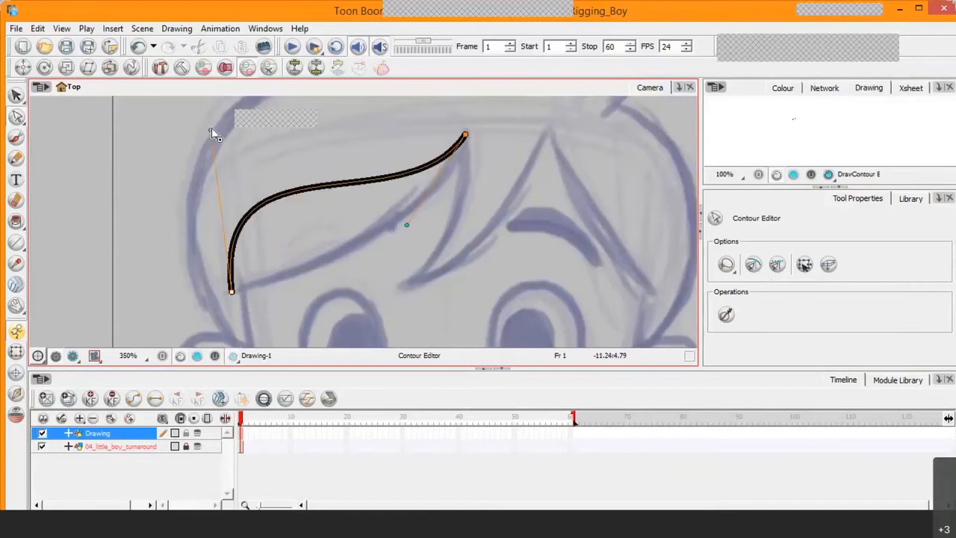
pyautogui.moveTo(337, 195)
pyautogui.mouseDown()
pyautogui.moveTo(376, 270)
pyautogui.moveTo(373, 293)
pyautogui.mouseUp()
pyautogui.hotkey('ctrl', 'z')
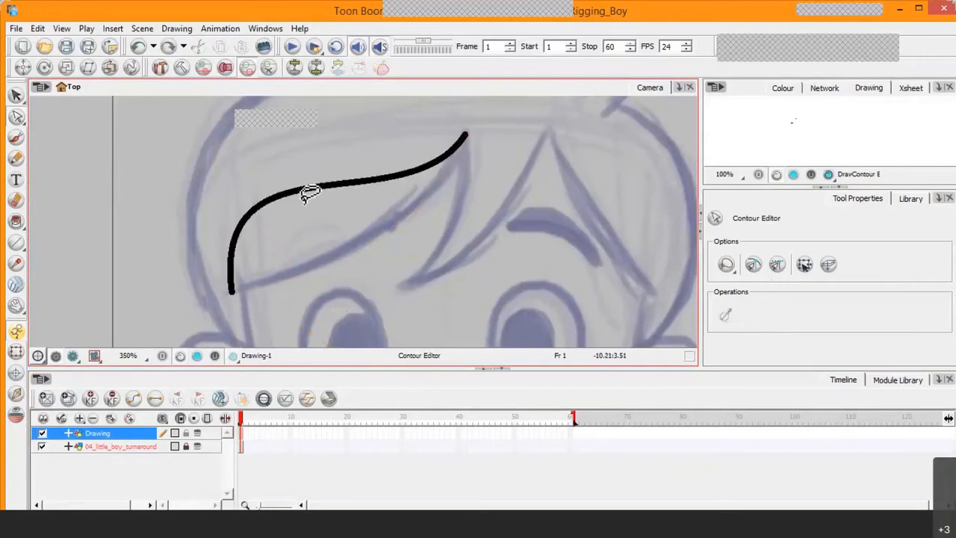
pyautogui.hotkey('ctrl', 'z')
# - Fine-tune both Bezier handles of the fringe curve and nudge its peak point onto the sketched tip
pyautogui.click(271, 283)
pyautogui.click(232, 292)
pyautogui.moveTo(332, 276); pyautogui.dragTo(330, 269)
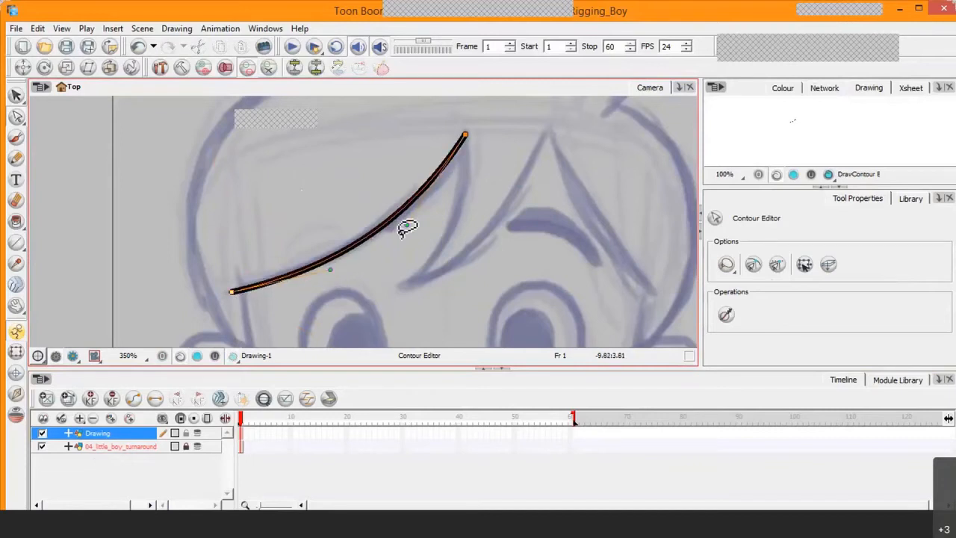
pyautogui.moveTo(406, 225); pyautogui.dragTo(414, 223)
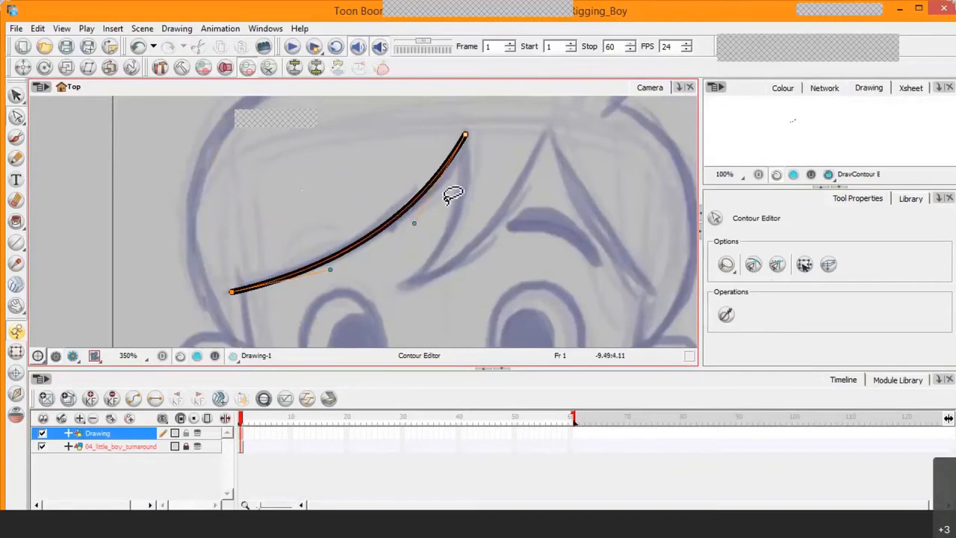
pyautogui.moveTo(464, 136); pyautogui.dragTo(468, 134)
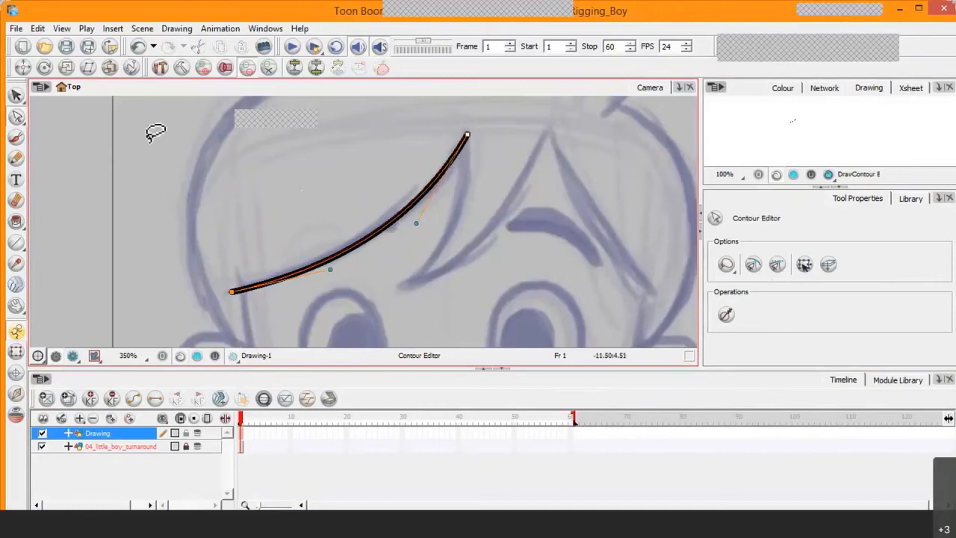
# - Draw a second line from the fringe's peak down to the inner lock's tip and bend it outward along the sketched curve
pyautogui.press('1')
pyautogui.press('1')
pyautogui.press('1')
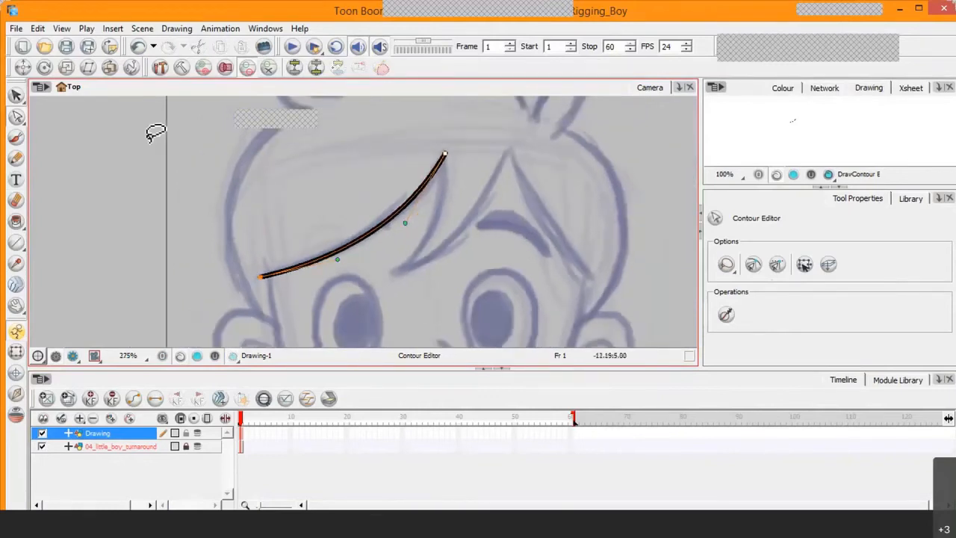
pyautogui.click(17, 243)
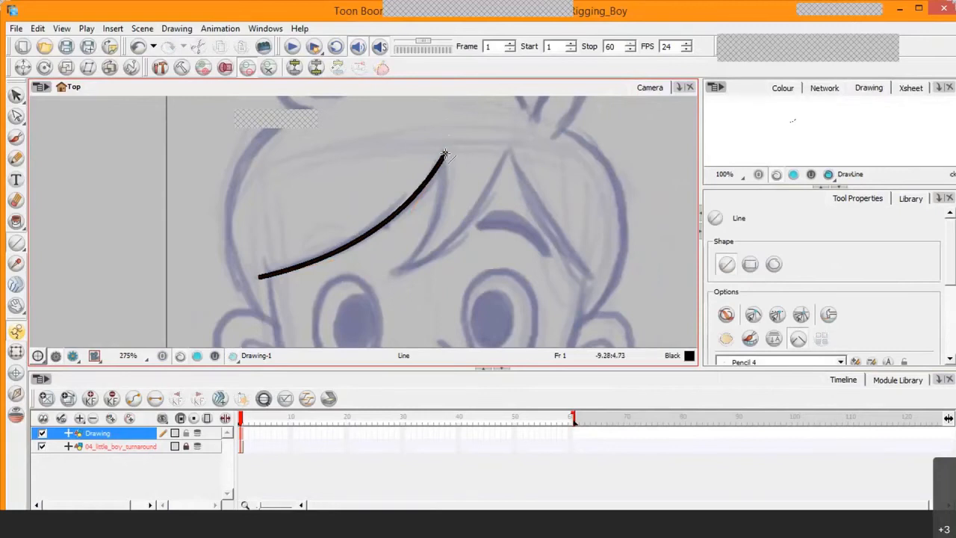
pyautogui.moveTo(444, 155)
pyautogui.mouseDown()
pyautogui.moveTo(406, 277)
pyautogui.moveTo(396, 273)
pyautogui.mouseUp()
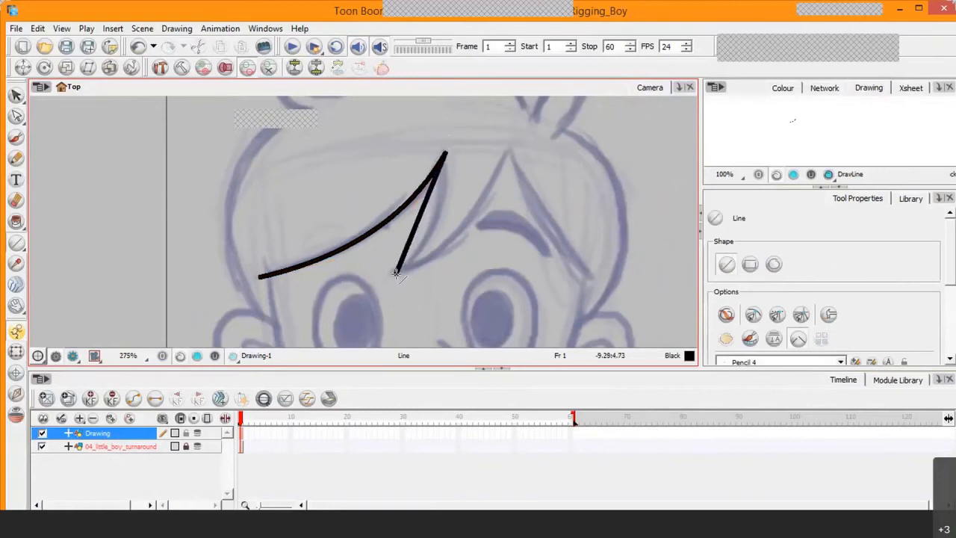
pyautogui.click(16, 116)
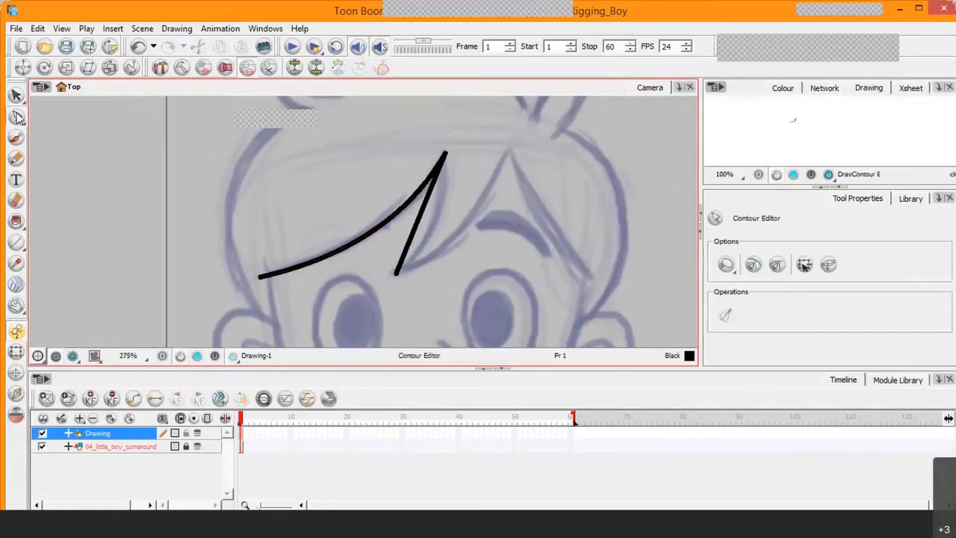
pyautogui.click(420, 229)
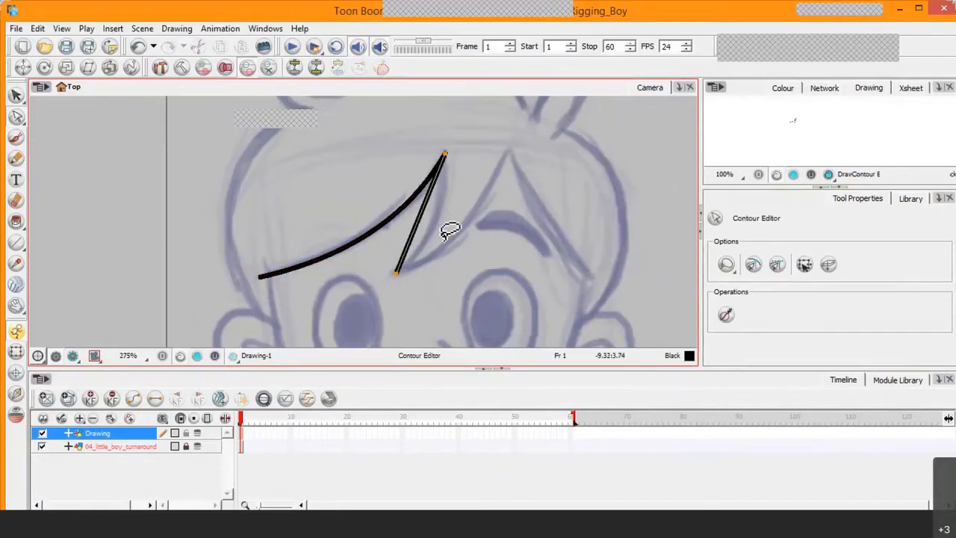
pyautogui.moveTo(428, 232); pyautogui.dragTo(444, 230)
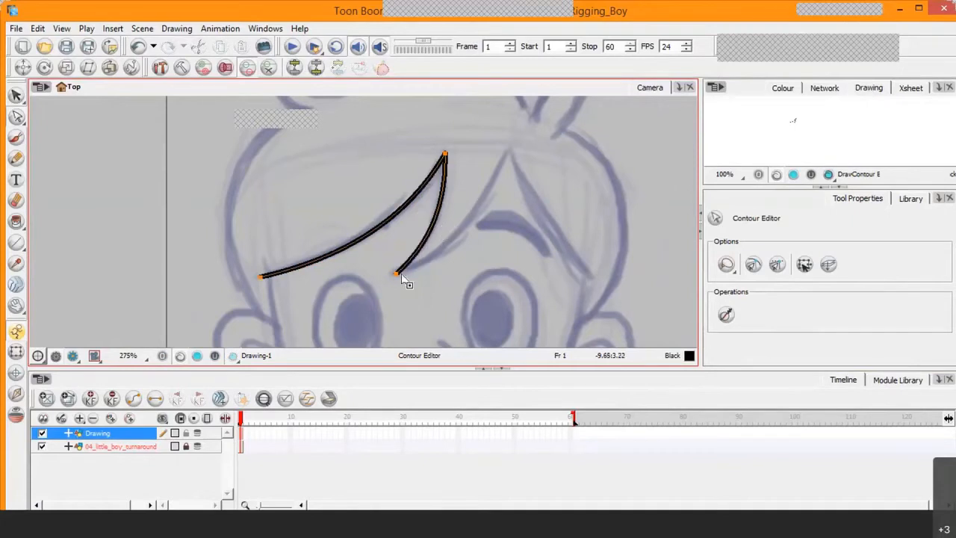
# - Refine the second fringe curve's lower end point and Bezier handle against the sketch, and deselect the lines
pyautogui.scroll(2, 403, 281)
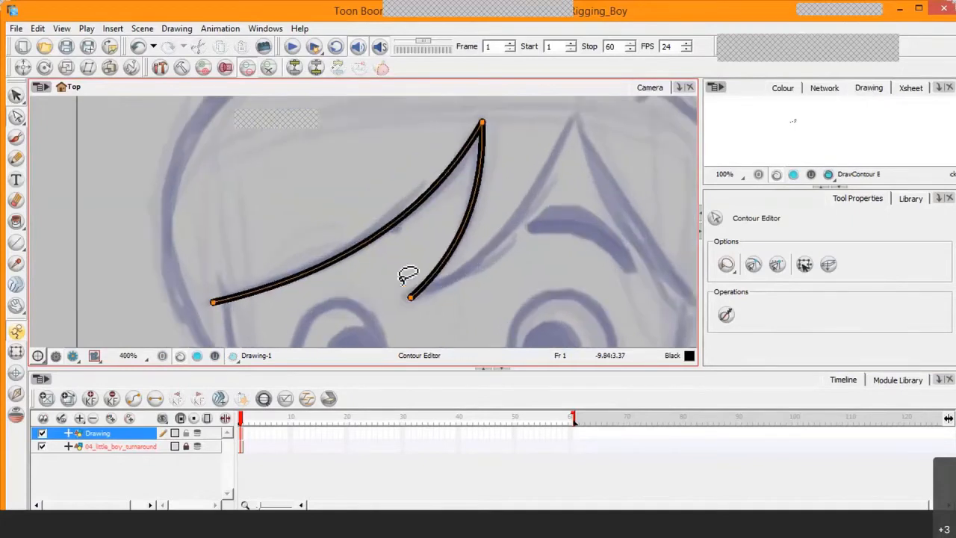
pyautogui.moveTo(410, 298); pyautogui.dragTo(406, 295)
pyautogui.moveTo(454, 252); pyautogui.dragTo(460, 259)
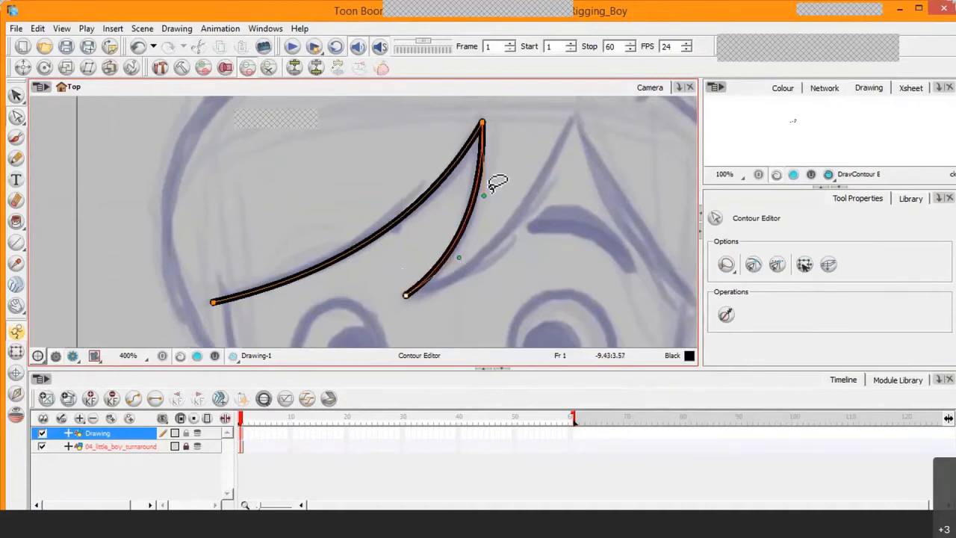
pyautogui.click(533, 193)
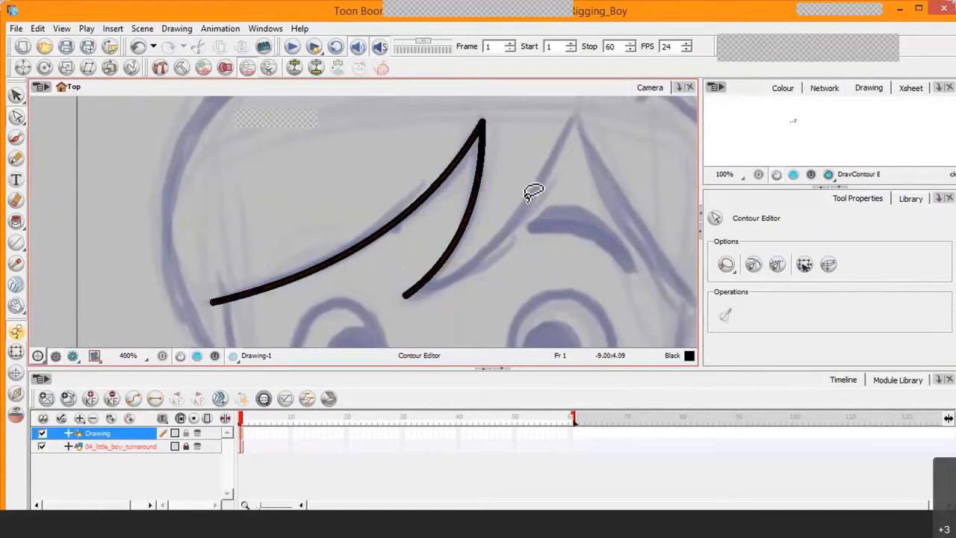
# - Draw a line from the fringe's second peak to the inner lock's tip and bend it along the sketched curve
pyautogui.click(16, 243)
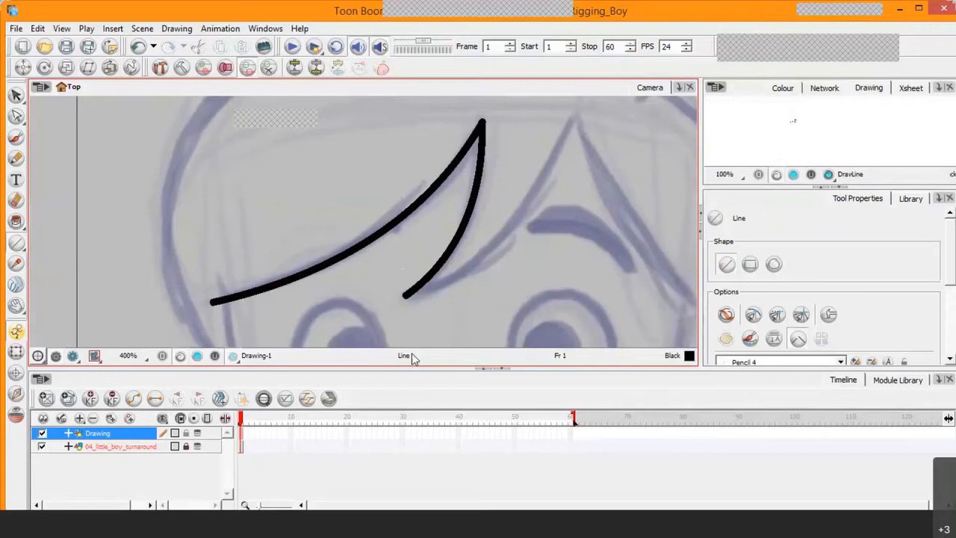
pyautogui.moveTo(579, 112)
pyautogui.mouseDown()
pyautogui.moveTo(490, 250)
pyautogui.moveTo(410, 324)
pyautogui.moveTo(405, 295)
pyautogui.mouseUp()
pyautogui.hotkey('alt', 'q')
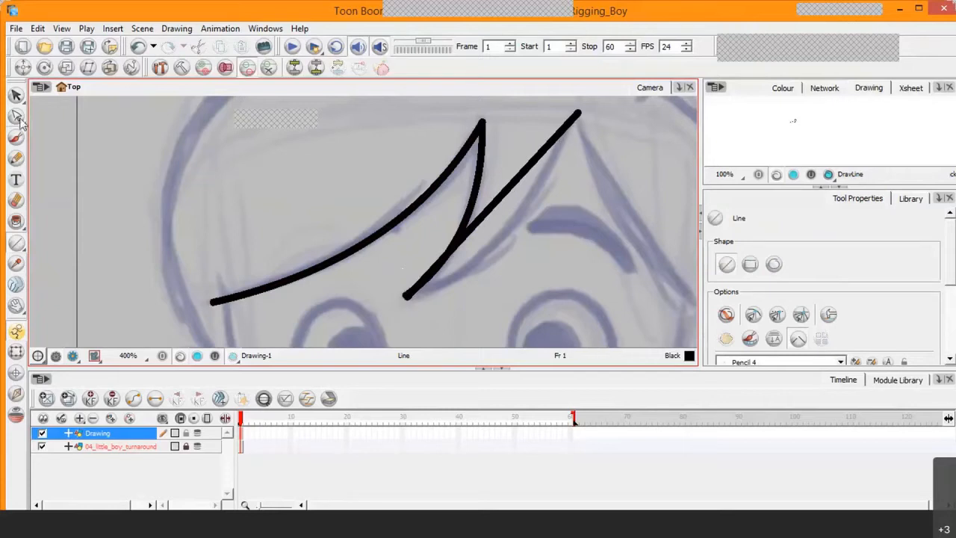
pyautogui.click(502, 198)
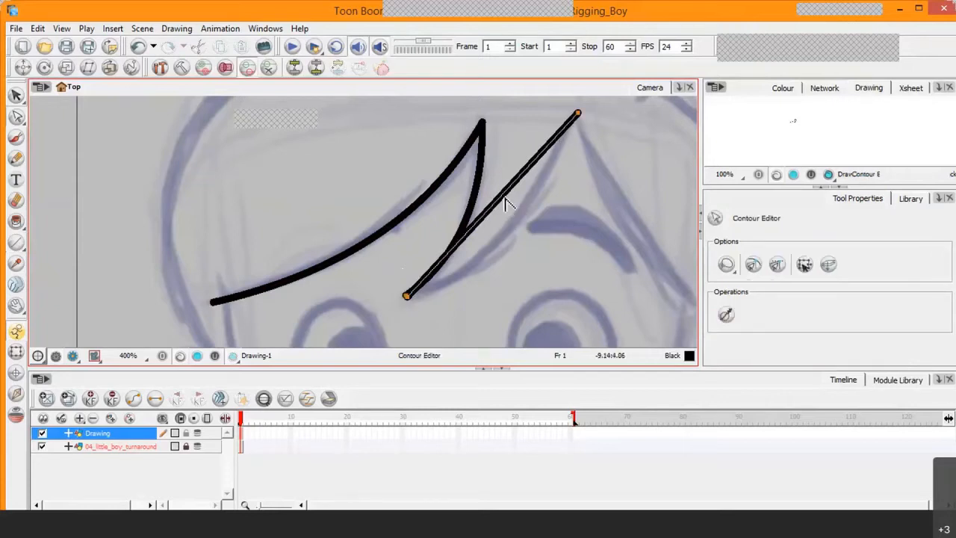
pyautogui.moveTo(515, 249); pyautogui.dragTo(515, 262)
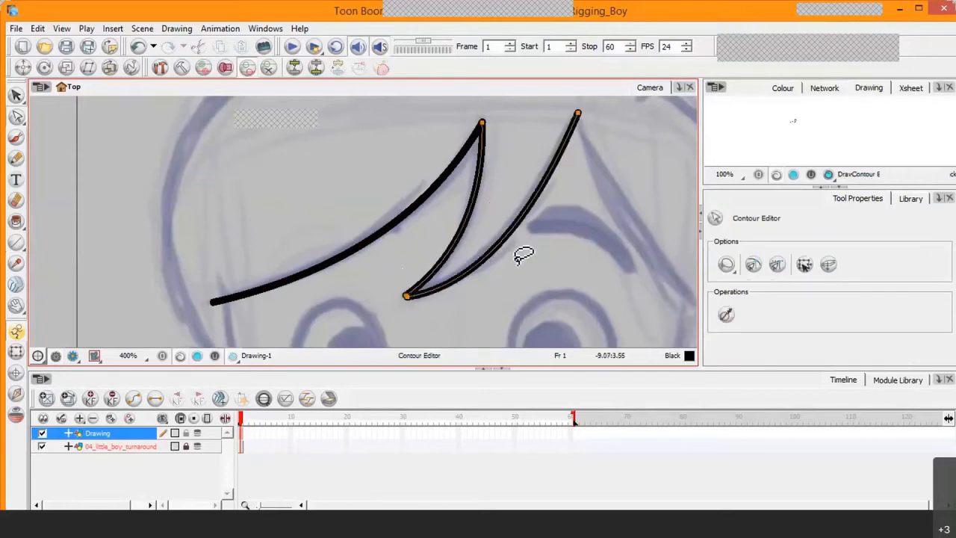
# - Align the third fringe curve's upper and lower end points with the sketched peak and the inner lock's tip
pyautogui.click(577, 133)
pyautogui.moveTo(575, 128); pyautogui.dragTo(578, 114)
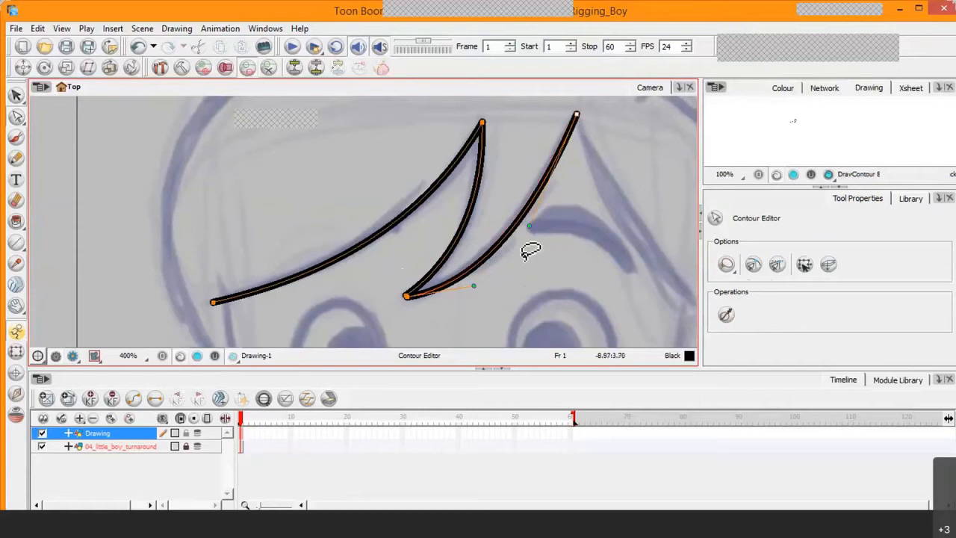
pyautogui.click(410, 301)
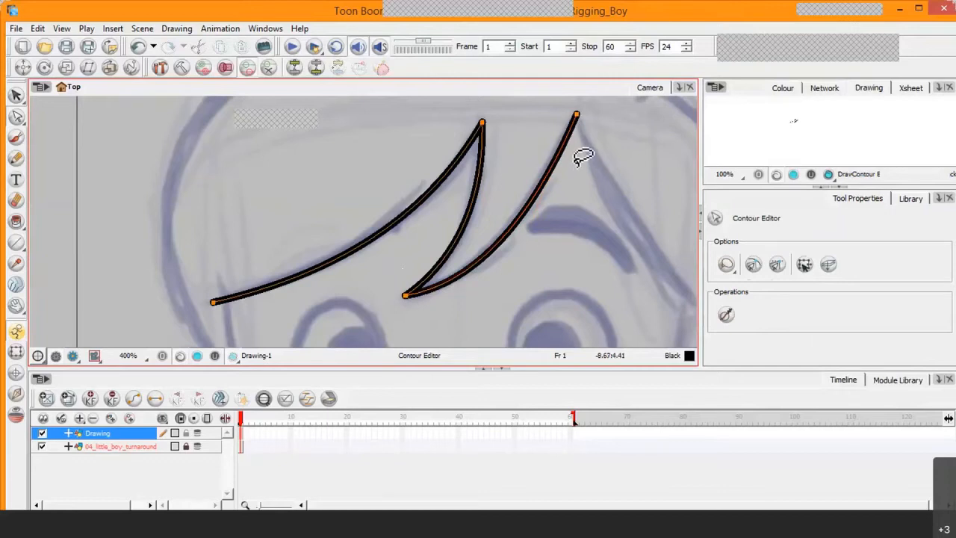
# - Draw a line from the second peak to the fringe's right-hand end, bend it inward, and fit its lower end and curvature to the sketch
pyautogui.press('2')
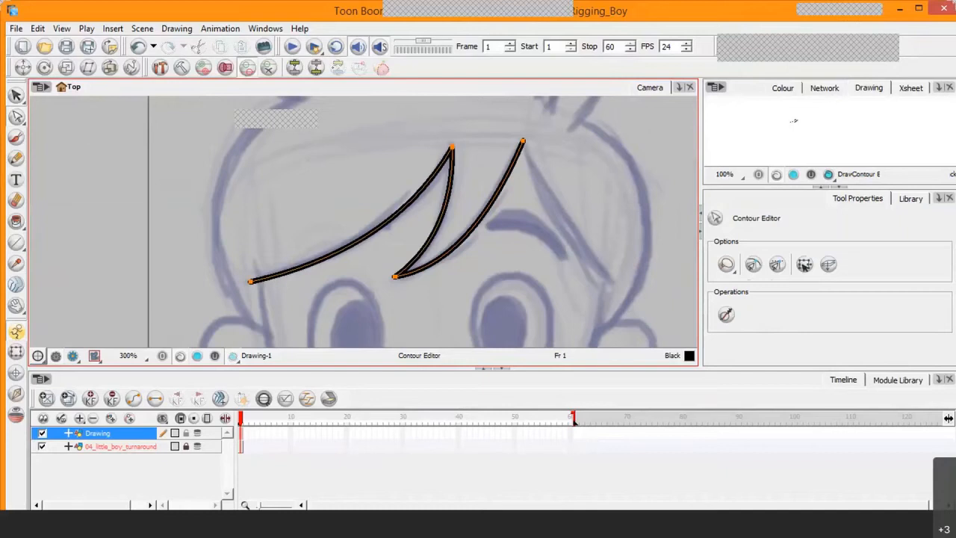
pyautogui.click(16, 243)
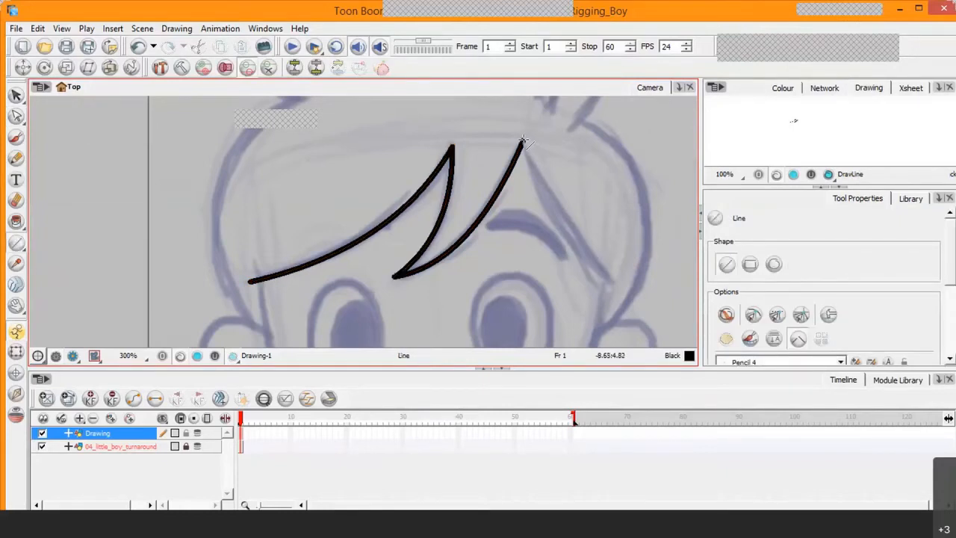
pyautogui.moveTo(523, 140); pyautogui.dragTo(596, 274)
pyautogui.moveTo(618, 297); pyautogui.dragTo(612, 290)
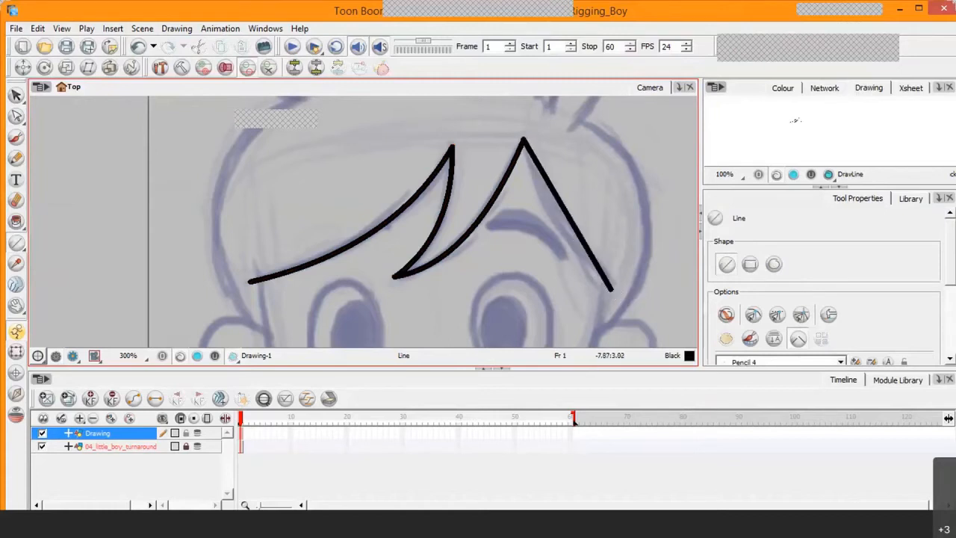
pyautogui.click(16, 116)
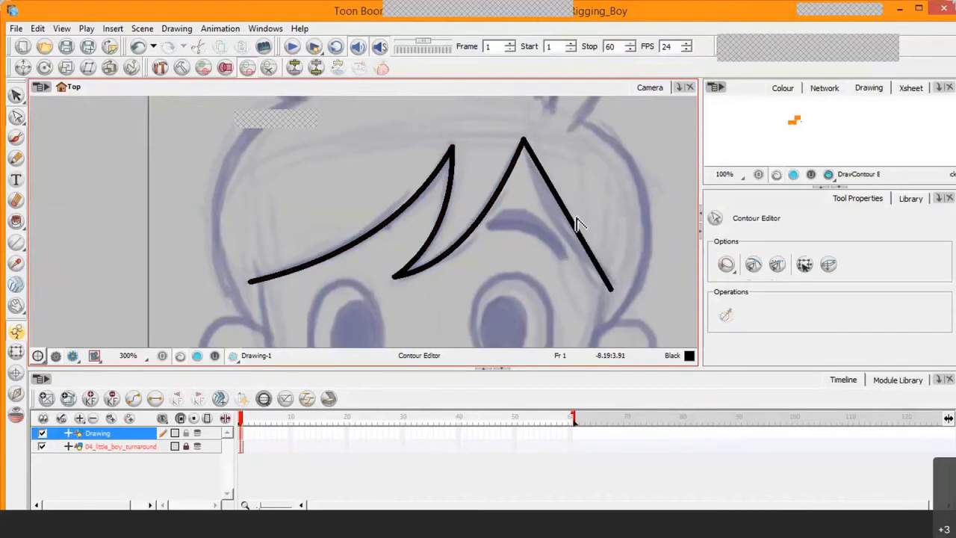
pyautogui.moveTo(565, 229); pyautogui.dragTo(555, 236)
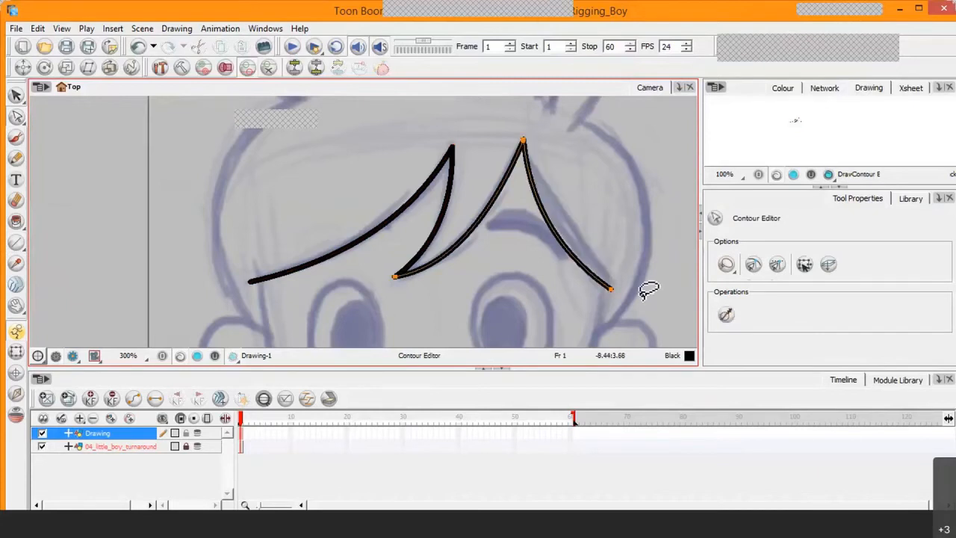
pyautogui.moveTo(617, 289)
pyautogui.mouseDown()
pyautogui.moveTo(625, 279)
pyautogui.moveTo(611, 282)
pyautogui.mouseUp()
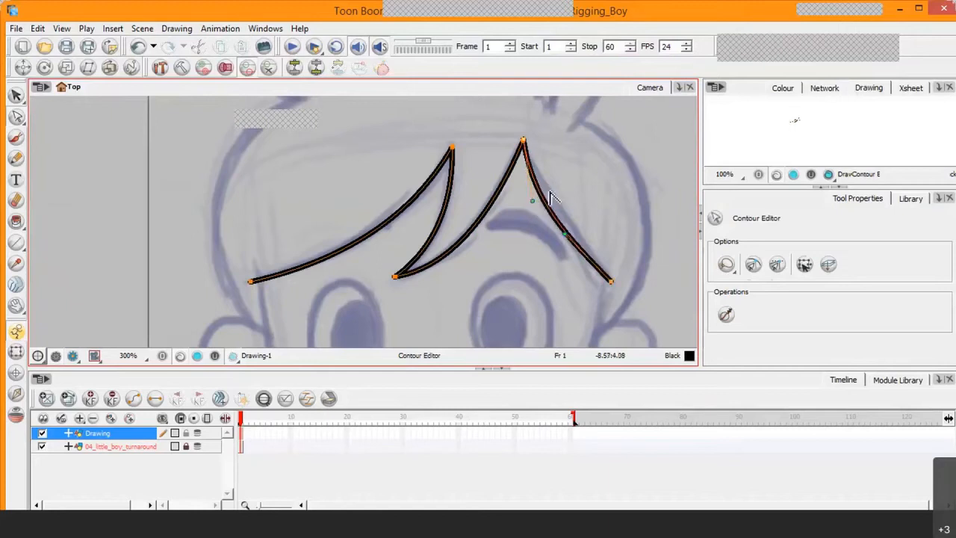
pyautogui.click(598, 182)
# - Draw a line from the sketched hair notch down to the top of the left ear and bend it outward along the head's outline
pyautogui.press('2')
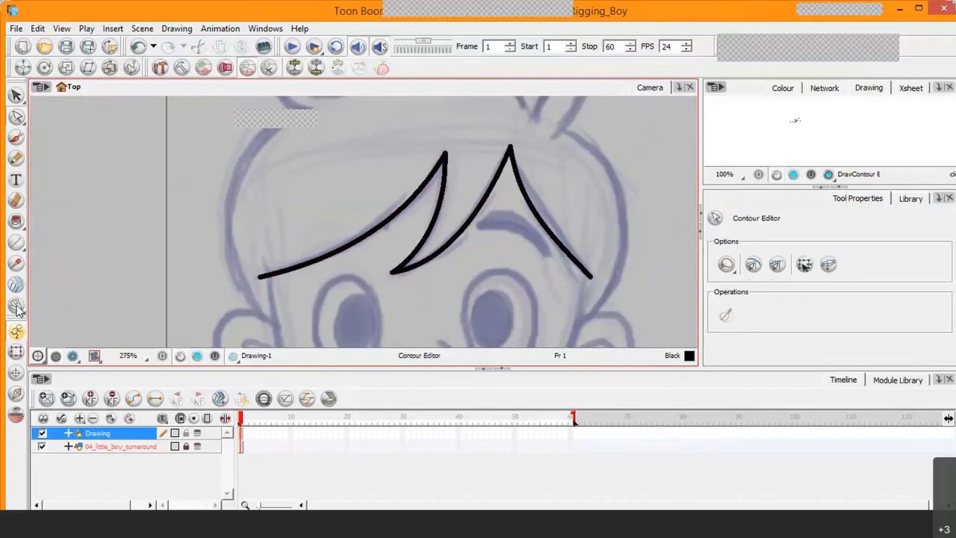
pyautogui.press('space')
pyautogui.moveTo(301, 184)
pyautogui.mouseDown()
pyautogui.moveTo(316, 216)
pyautogui.moveTo(385, 184)
pyautogui.moveTo(454, 184)
pyautogui.mouseUp()
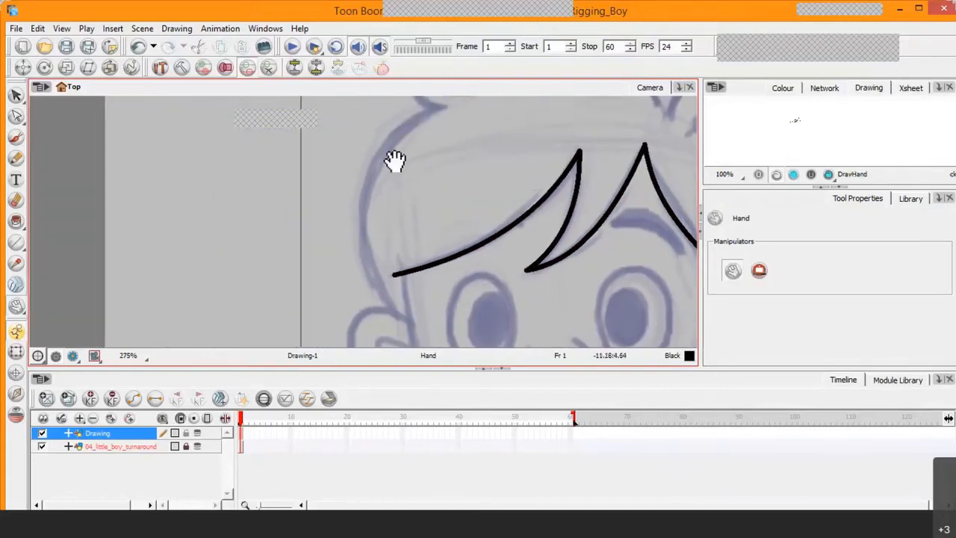
pyautogui.moveTo(452, 134); pyautogui.dragTo(454, 144)
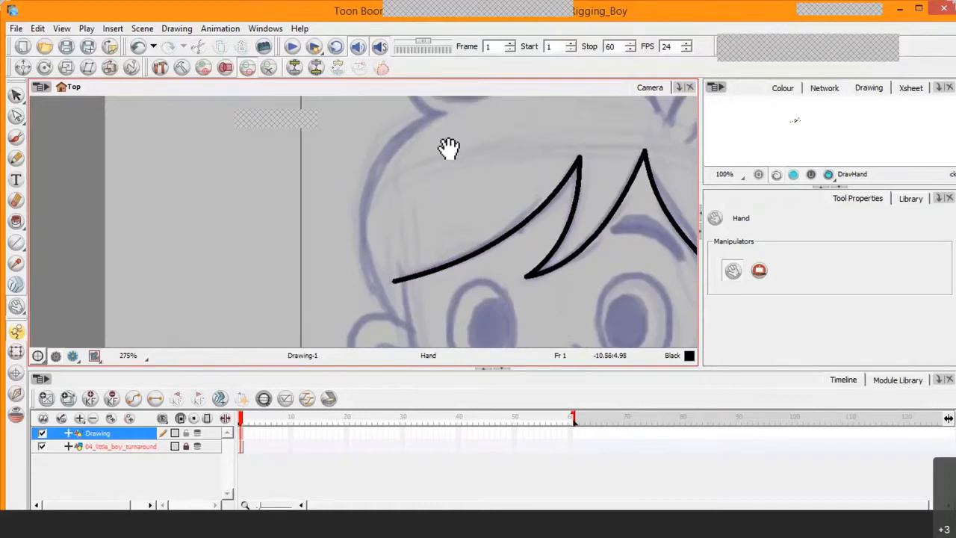
pyautogui.press('1')
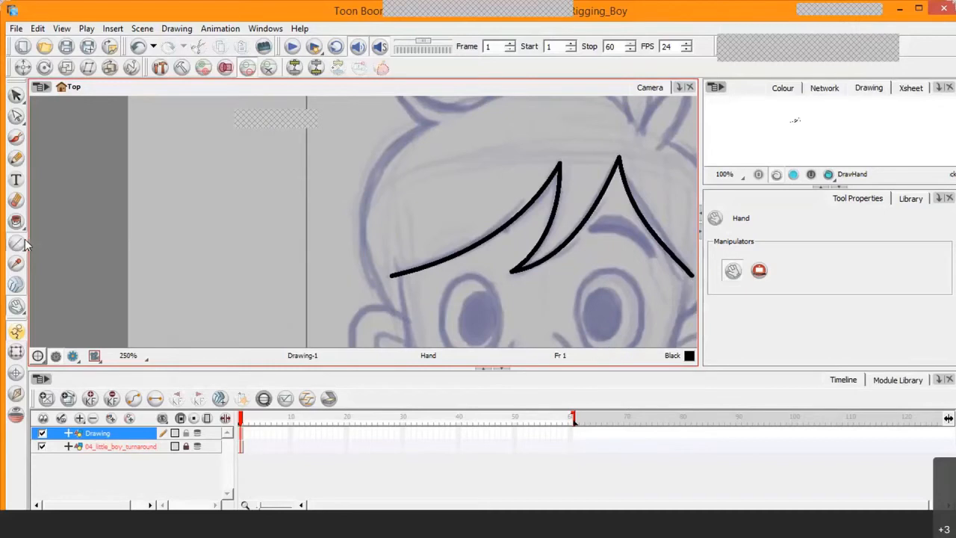
pyautogui.click(18, 242)
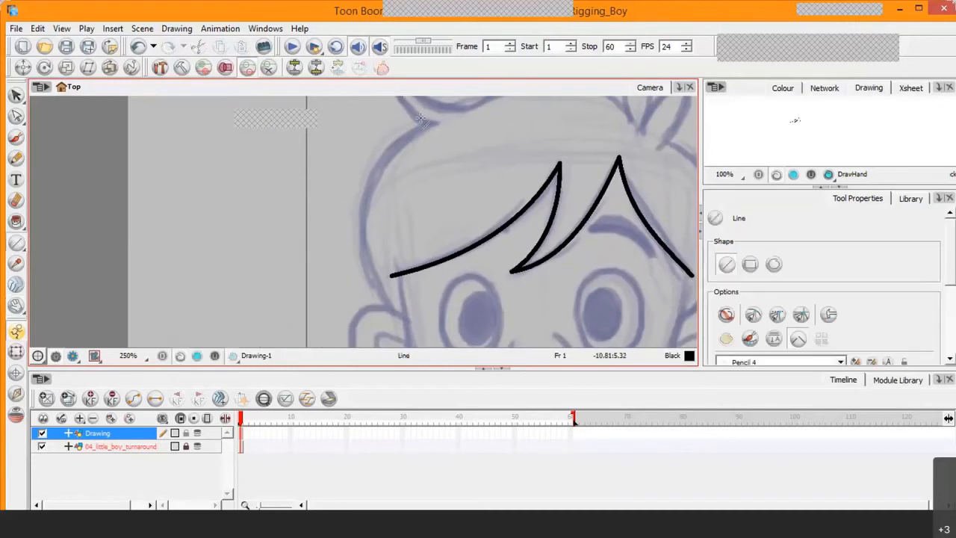
pyautogui.moveTo(439, 122); pyautogui.dragTo(391, 317)
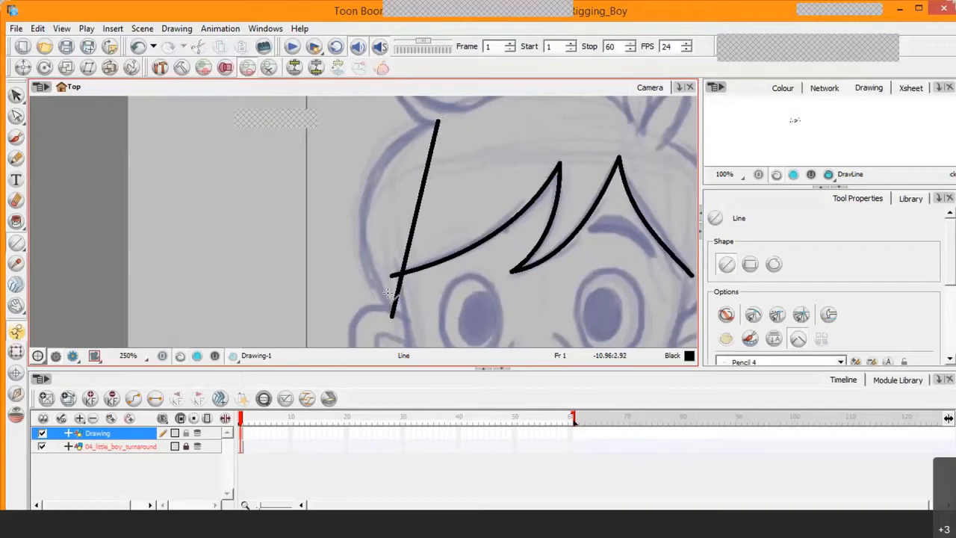
pyautogui.click(17, 118)
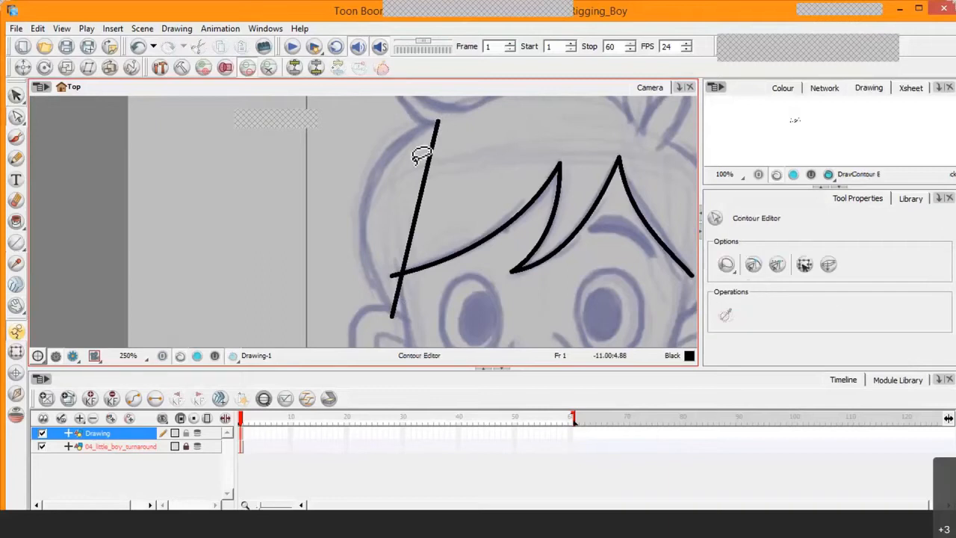
pyautogui.click(421, 217)
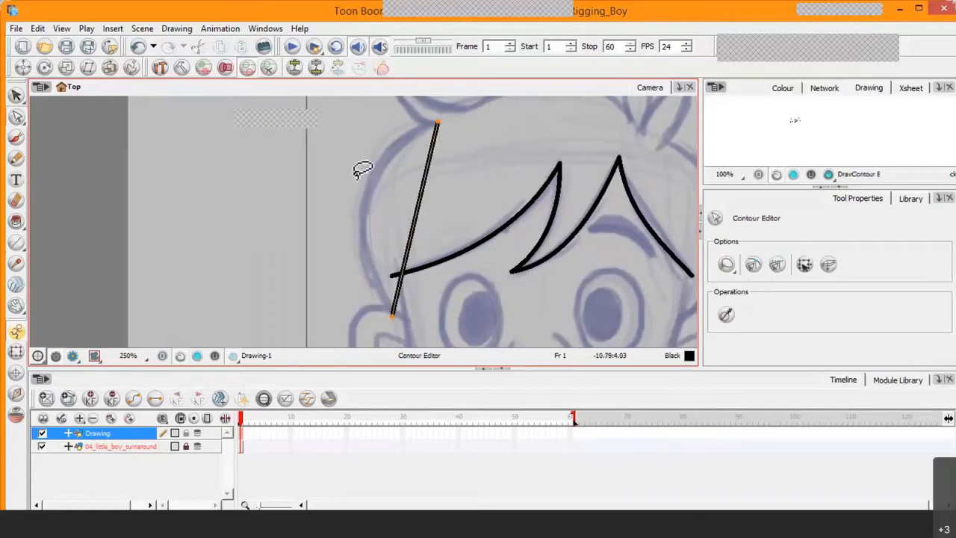
pyautogui.moveTo(416, 215); pyautogui.dragTo(366, 188)
# - Refine the head-side curve with its Bezier handles and raise its lower end point to meet the sketched ear
pyautogui.click(438, 121)
pyautogui.moveTo(356, 150); pyautogui.dragTo(361, 156)
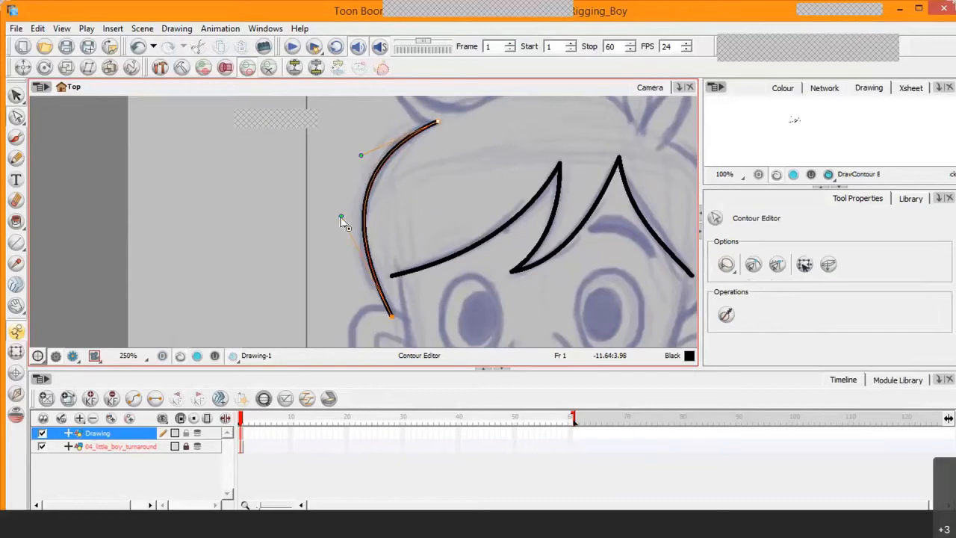
pyautogui.moveTo(342, 218); pyautogui.dragTo(340, 235)
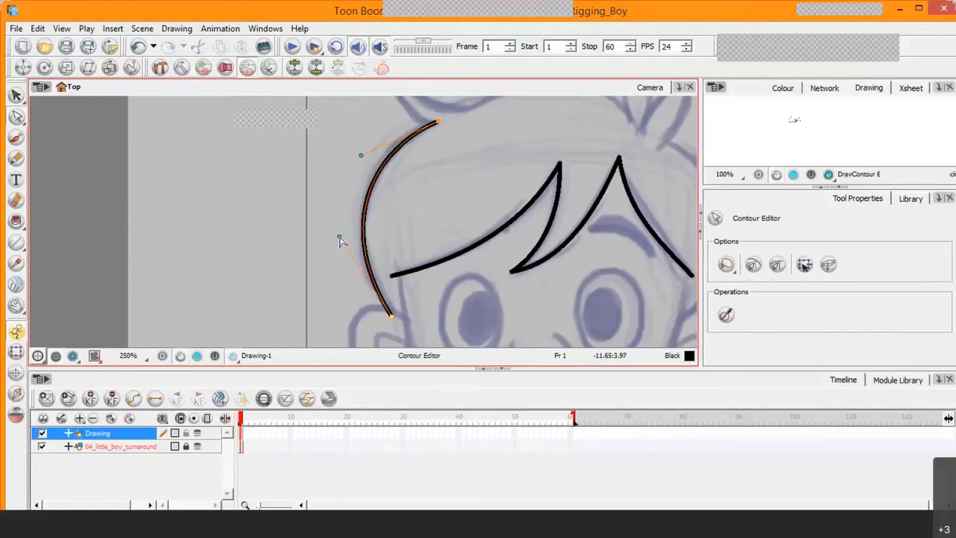
pyautogui.moveTo(361, 155); pyautogui.dragTo(360, 146)
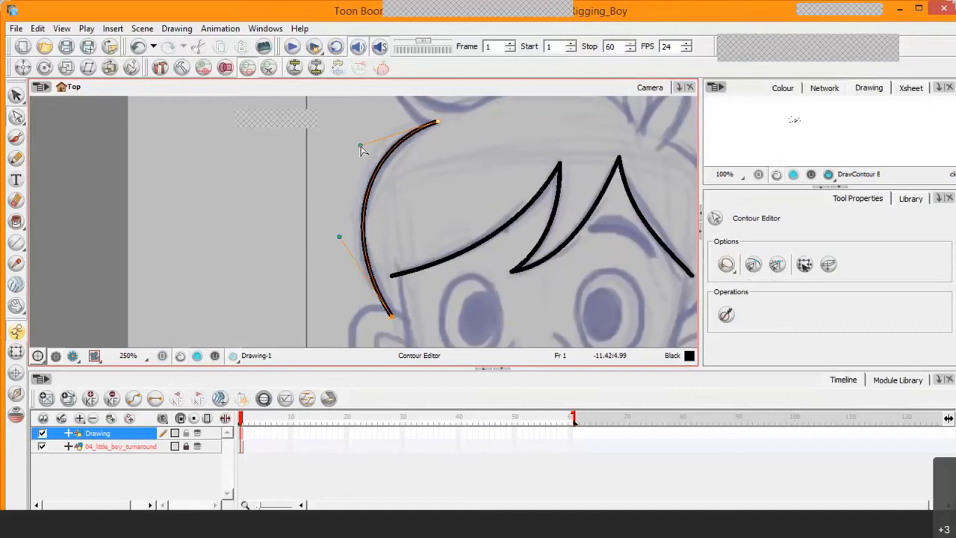
pyautogui.moveTo(395, 321); pyautogui.dragTo(395, 312)
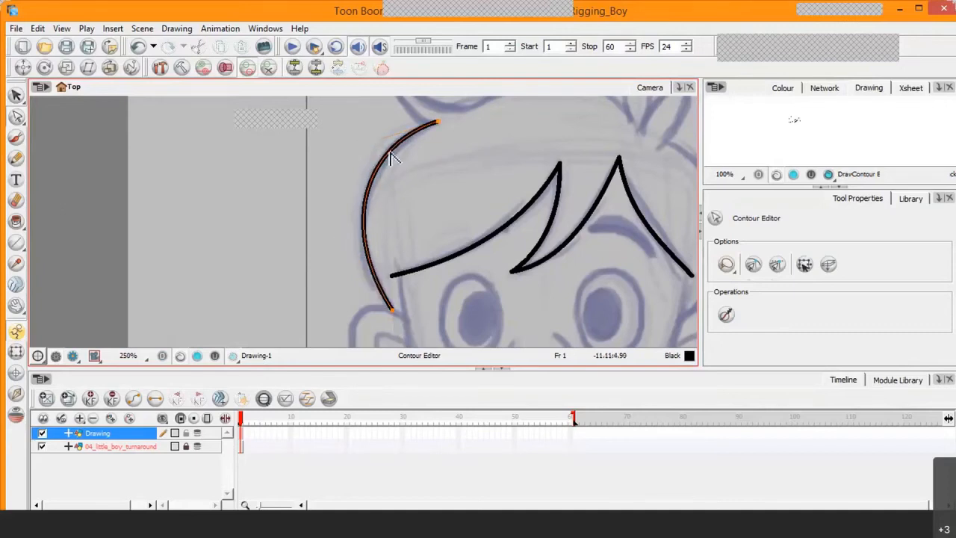
pyautogui.click(438, 123)
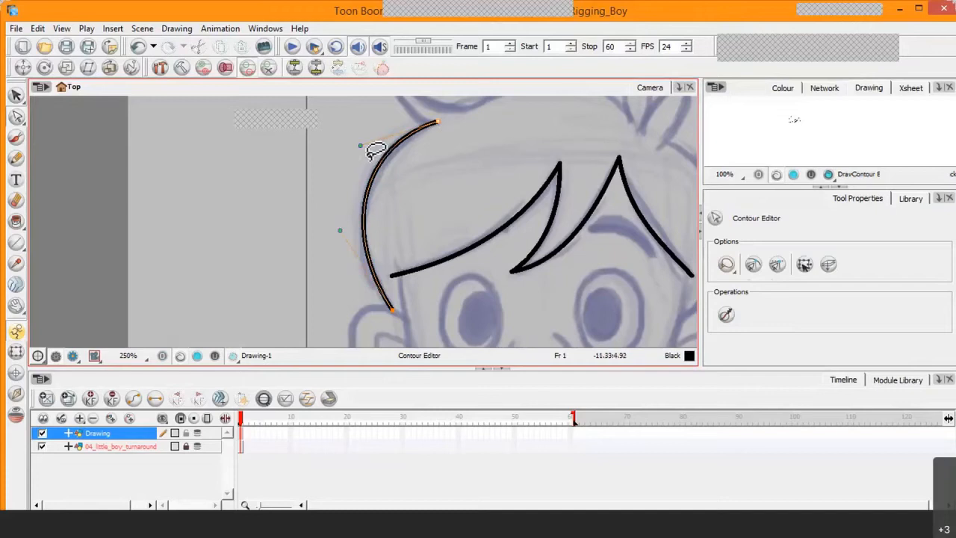
pyautogui.moveTo(362, 148)
pyautogui.mouseDown()
pyautogui.moveTo(423, 288)
pyautogui.moveTo(363, 77)
pyautogui.mouseUp()
# - Draw a line down the left side of the face from the fringe to the jaw corner and bend it outward along the sketch
pyautogui.click(16, 304)
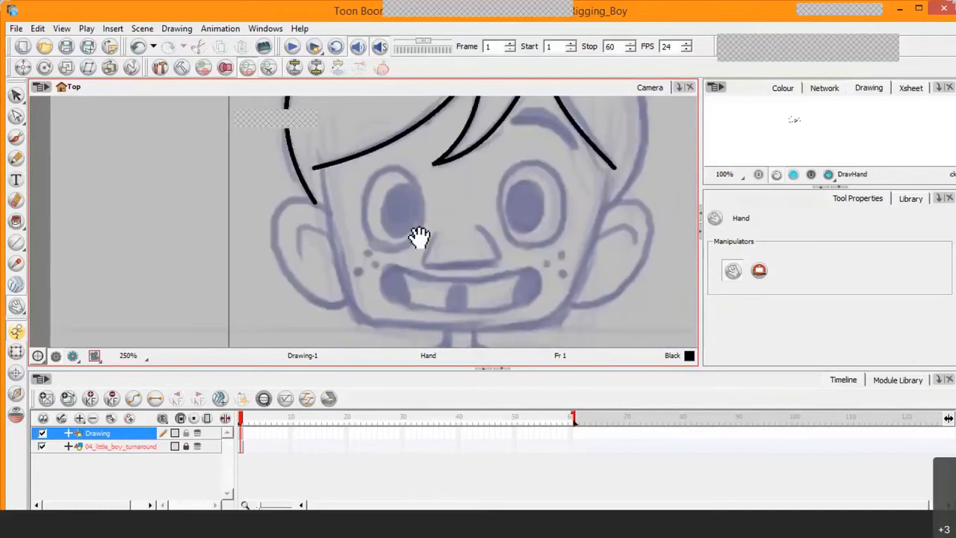
pyautogui.click(18, 240)
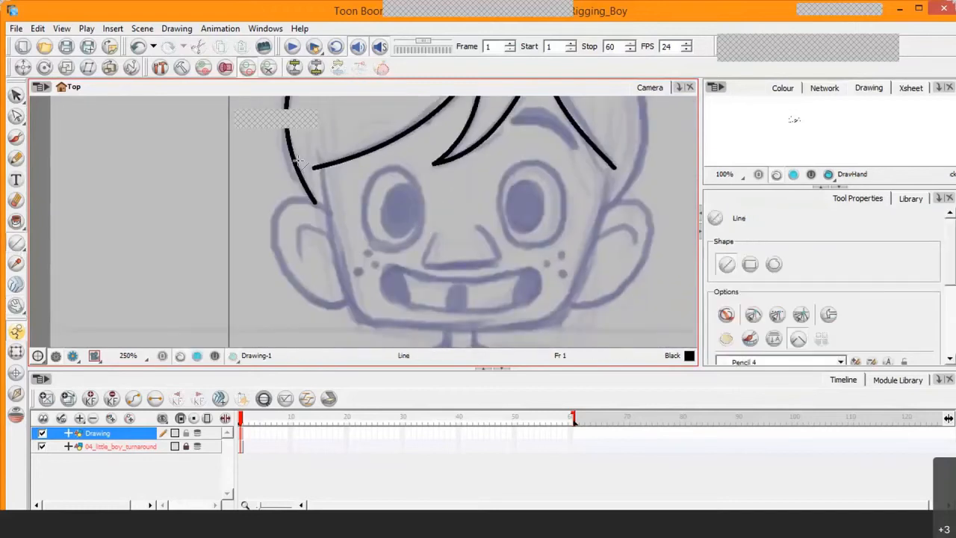
pyautogui.moveTo(318, 153)
pyautogui.mouseDown()
pyautogui.moveTo(386, 298)
pyautogui.moveTo(384, 331)
pyautogui.moveTo(371, 326)
pyautogui.mouseUp()
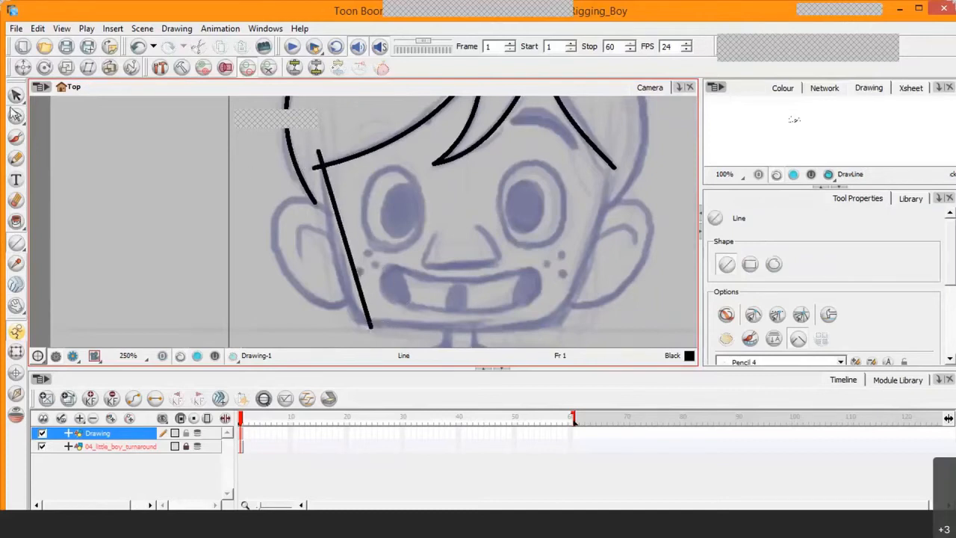
pyautogui.click(16, 116)
pyautogui.click(347, 253)
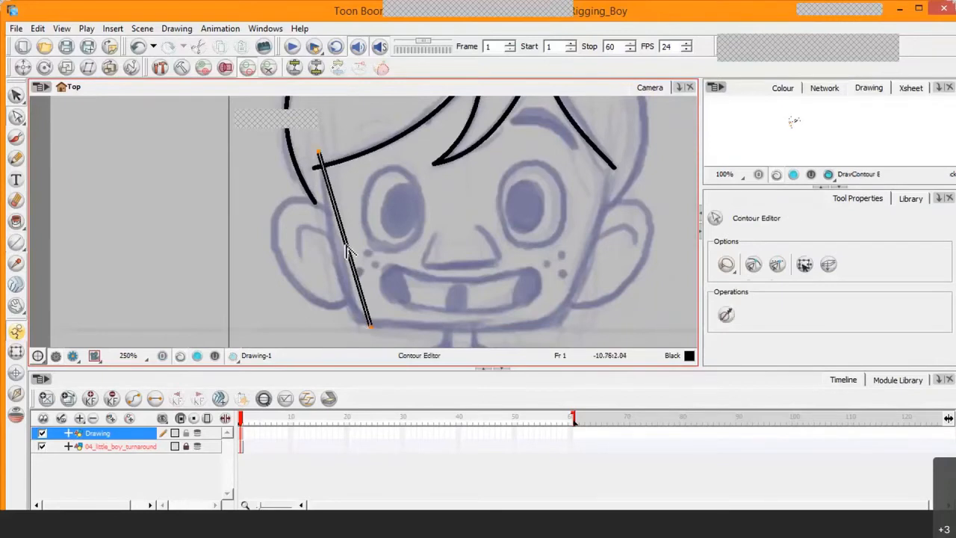
pyautogui.moveTo(340, 272); pyautogui.dragTo(336, 273)
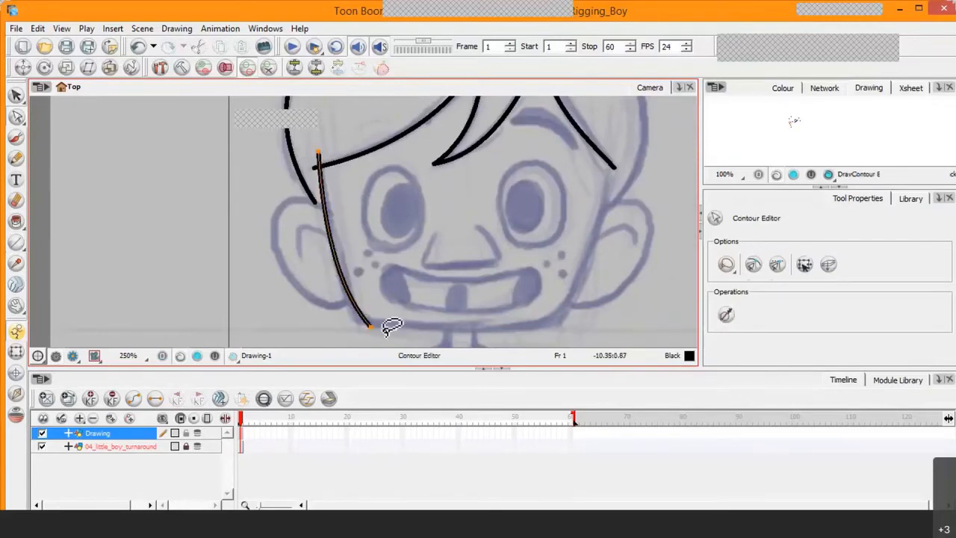
# - Adjust the face-side curve's Bezier handles to round the jaw corner, and move its lower end point onto the sketched chin line
pyautogui.moveTo(372, 329)
pyautogui.mouseDown()
pyautogui.moveTo(342, 303)
pyautogui.moveTo(343, 327)
pyautogui.moveTo(372, 327)
pyautogui.mouseUp()
pyautogui.moveTo(324, 236); pyautogui.dragTo(327, 234)
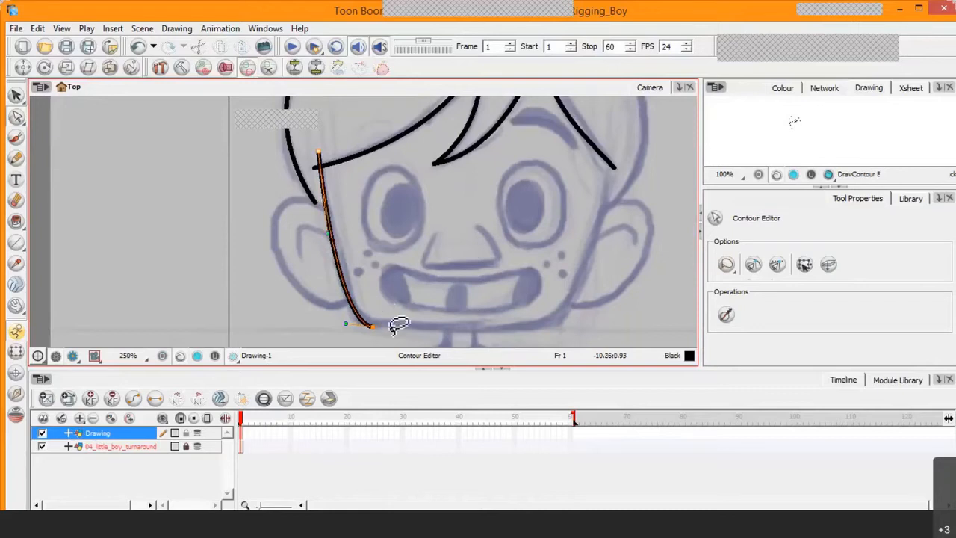
pyautogui.press('2')
pyautogui.press('2')
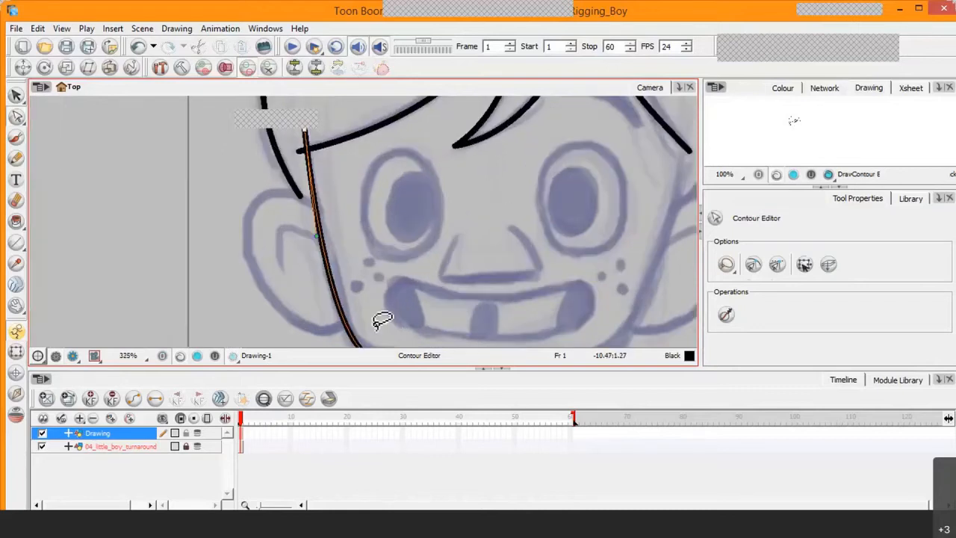
pyautogui.click(16, 304)
pyautogui.moveTo(296, 269); pyautogui.dragTo(239, 92)
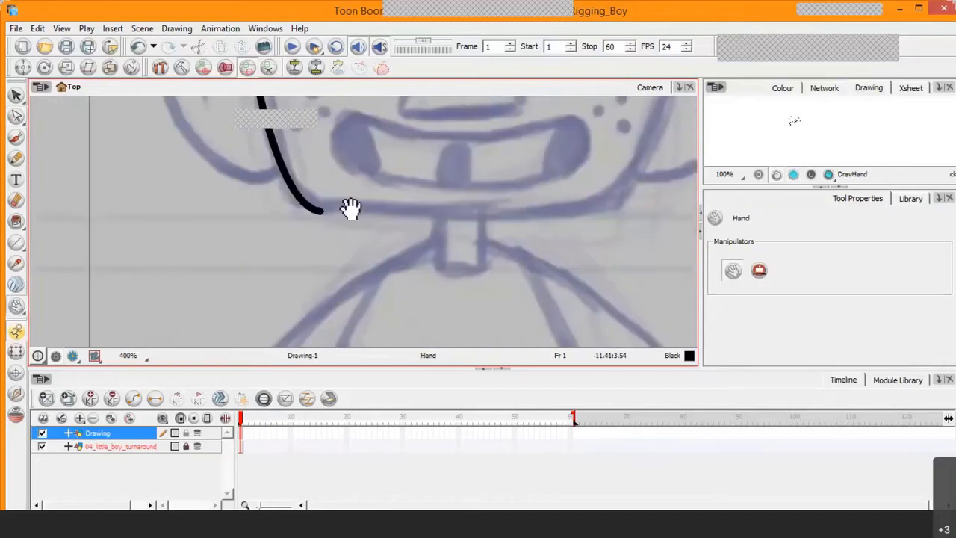
pyautogui.click(16, 116)
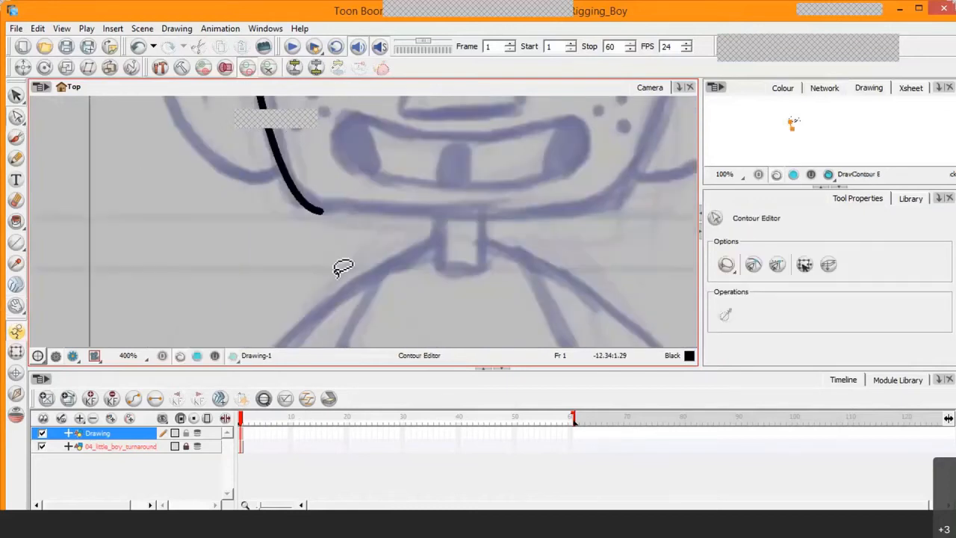
pyautogui.click(319, 215)
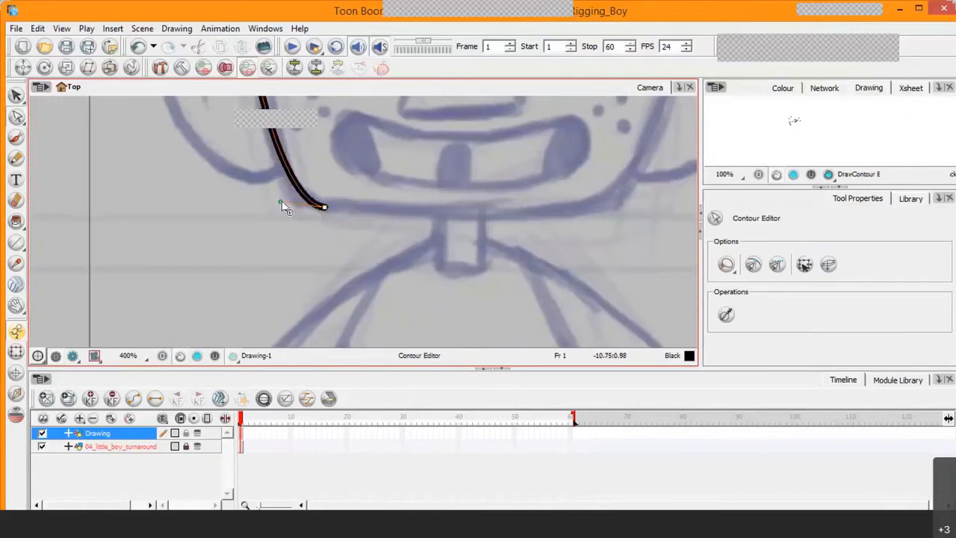
# - Move the face-side curve's lower end point along the sketched chin line and add a contour point at the jaw corner to round it
pyautogui.moveTo(280, 203)
pyautogui.mouseDown()
pyautogui.moveTo(273, 224)
pyautogui.moveTo(330, 211)
pyautogui.mouseUp()
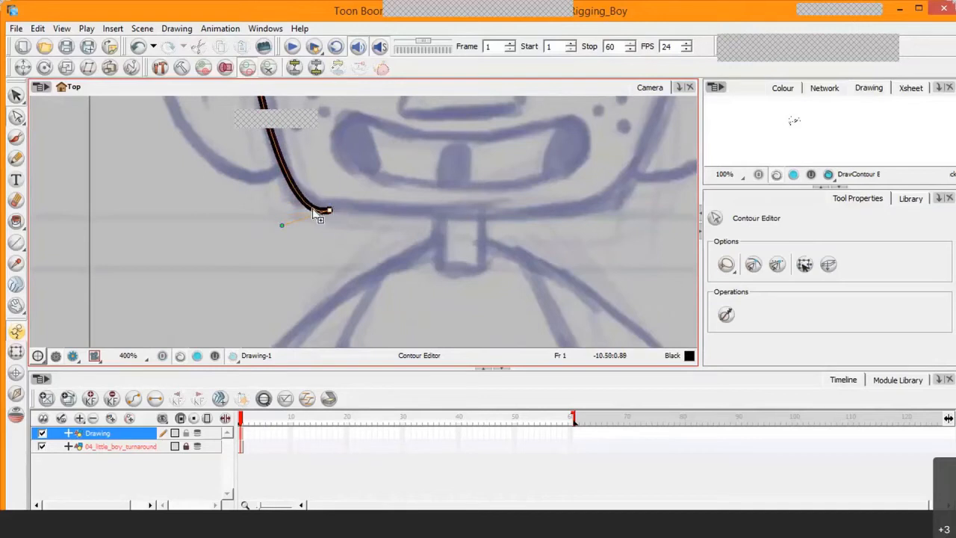
pyautogui.click(310, 210)
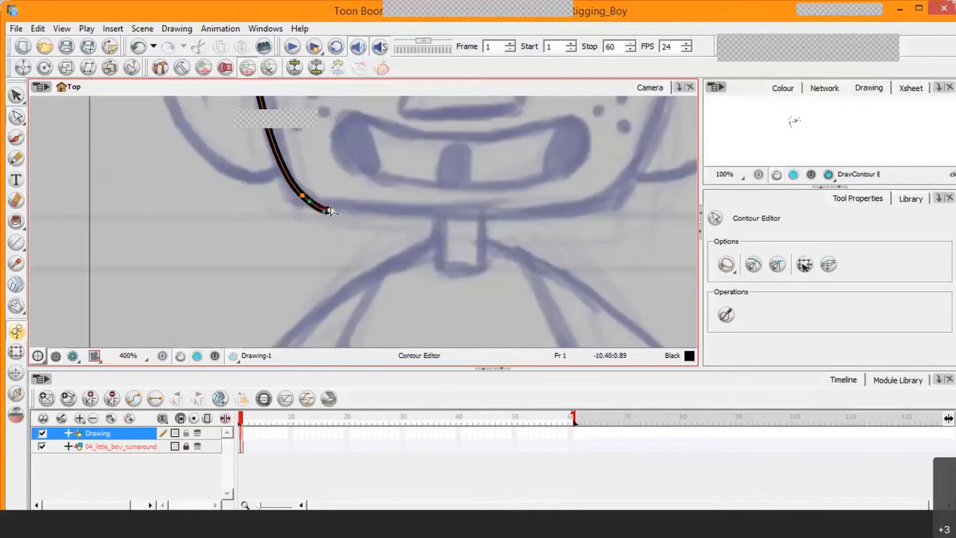
pyautogui.moveTo(329, 209); pyautogui.dragTo(334, 204)
pyautogui.click(302, 198)
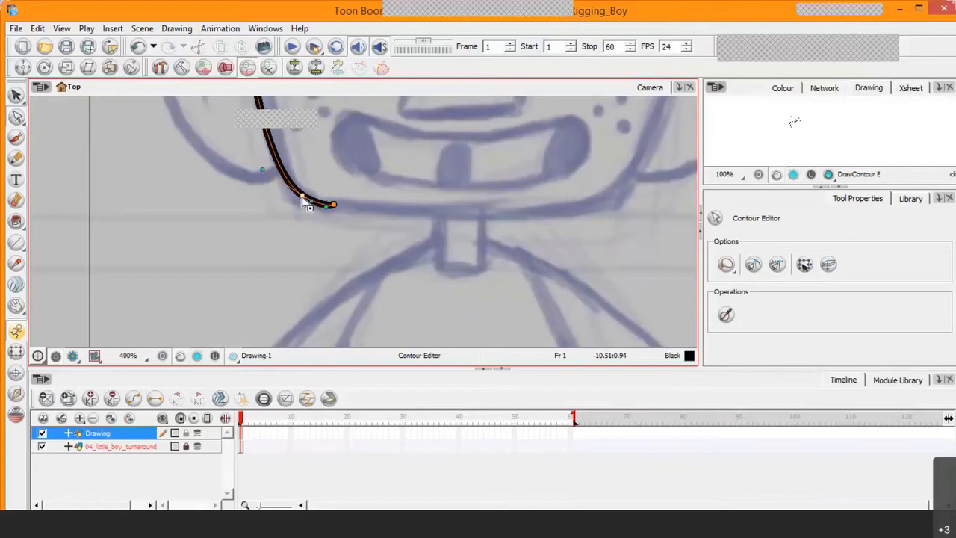
pyautogui.moveTo(302, 196); pyautogui.dragTo(302, 198)
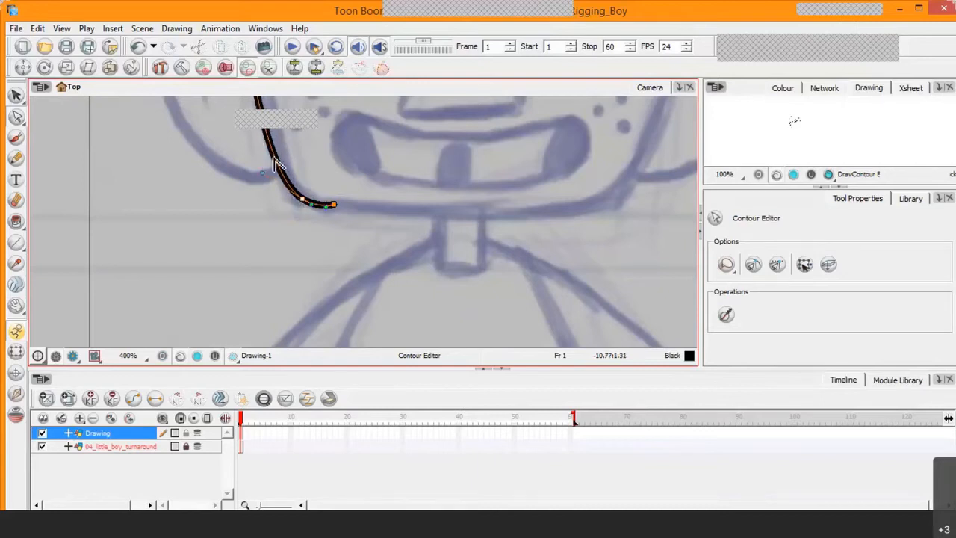
# - Shift the face-side curve outward at cheek height with a contour point, then nudge its chin end and lengthen the Bezier handle there
pyautogui.press('2')
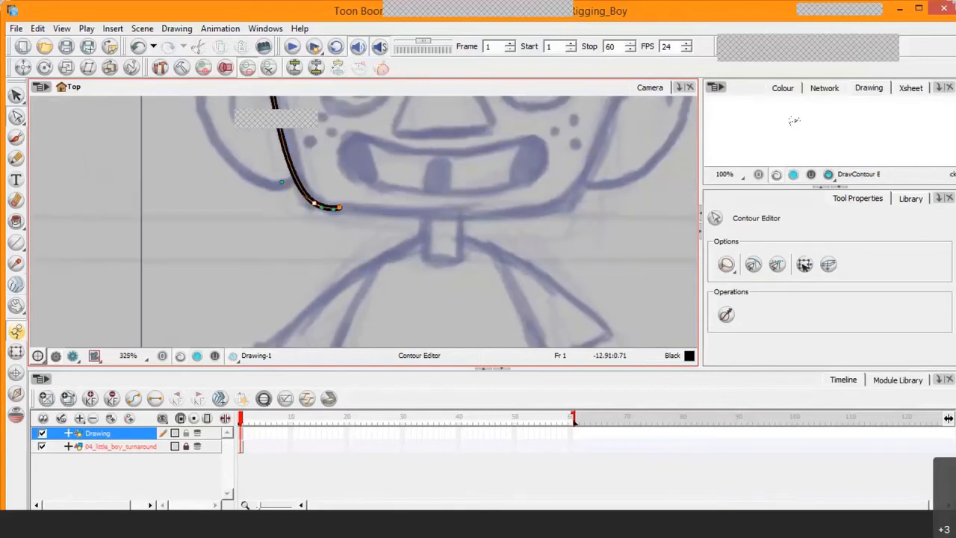
pyautogui.press('space')
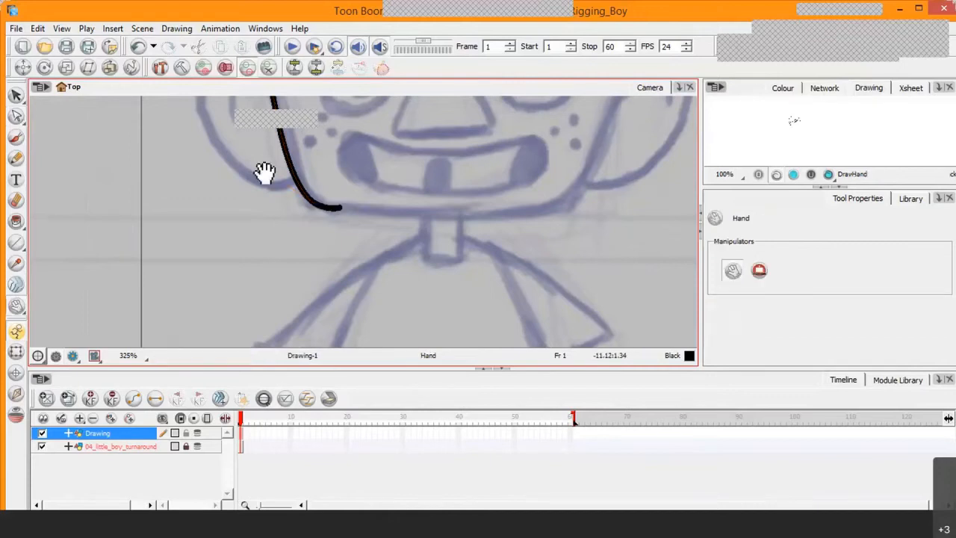
pyautogui.moveTo(265, 172); pyautogui.dragTo(272, 248)
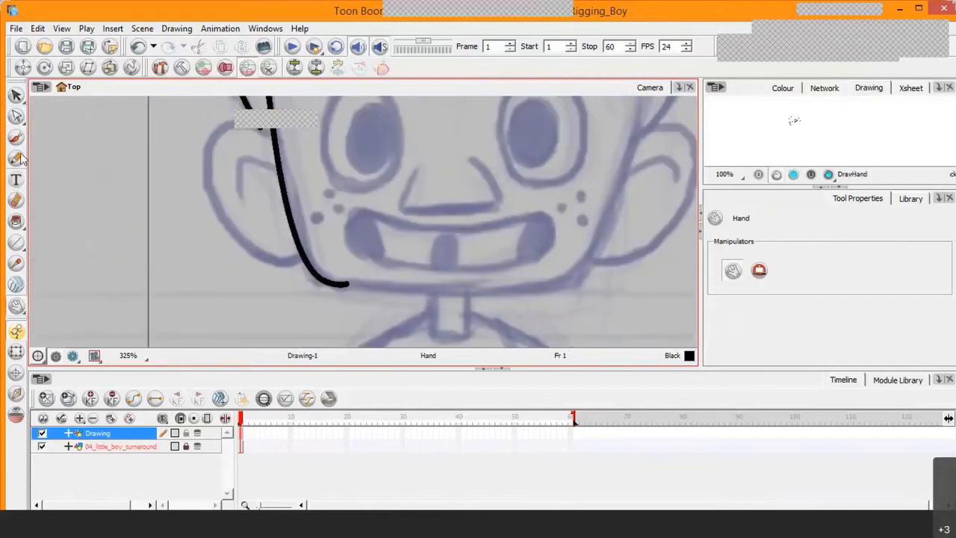
pyautogui.click(18, 116)
pyautogui.click(296, 214)
pyautogui.click(296, 214)
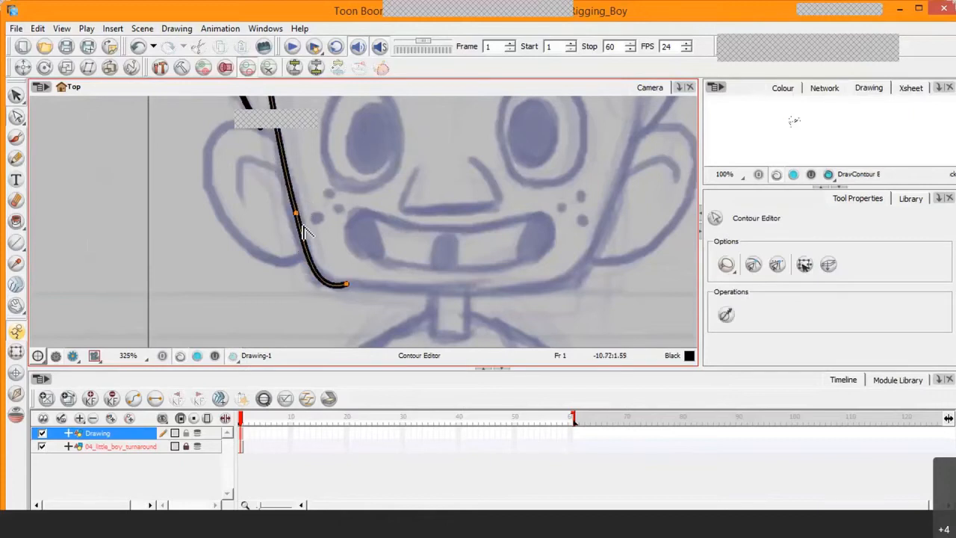
pyautogui.moveTo(303, 226); pyautogui.dragTo(297, 227)
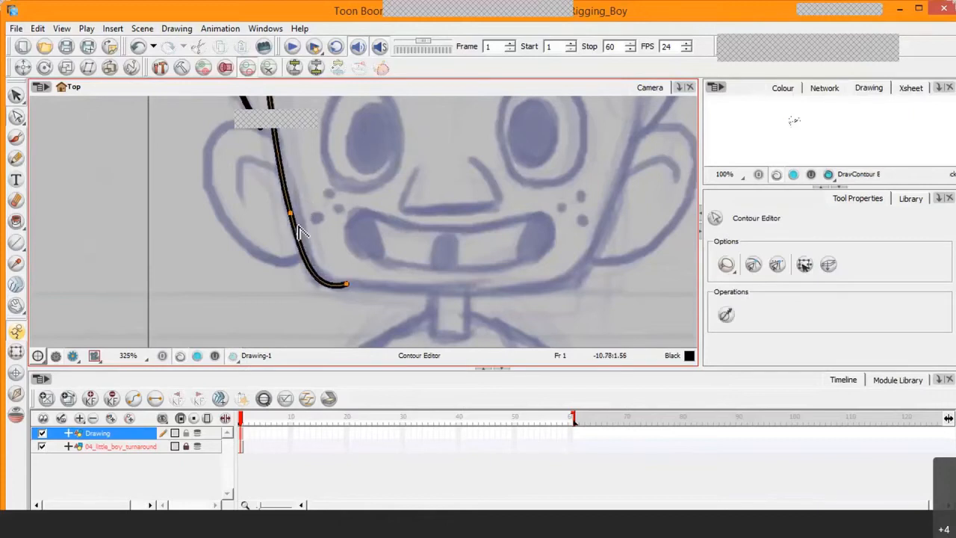
pyautogui.click(346, 285)
pyautogui.moveTo(350, 287)
pyautogui.mouseDown()
pyautogui.moveTo(313, 292)
pyautogui.moveTo(309, 284)
pyautogui.mouseUp()
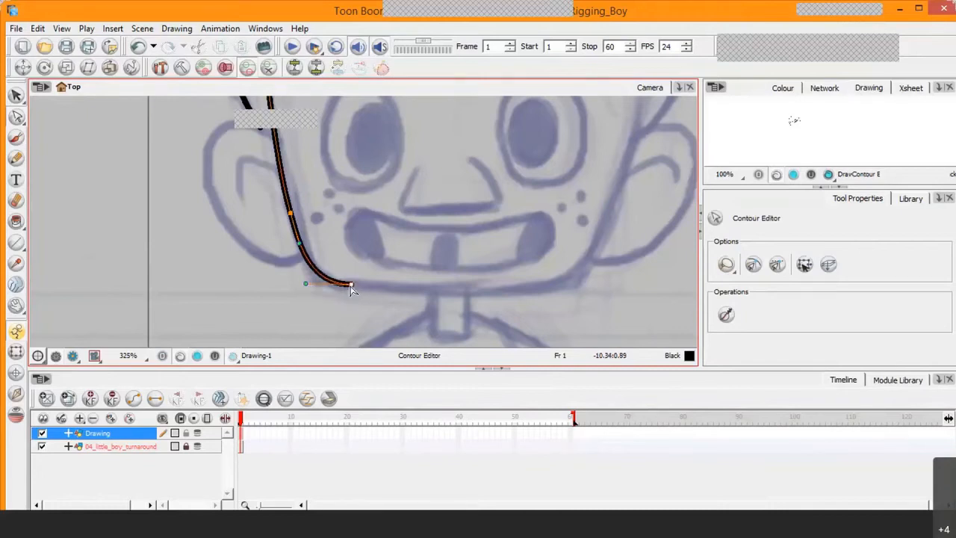
# - Toggle the Drawing layer's visibility repeatedly to compare the traced face outline with the sketch underneath
pyautogui.press('1')
pyautogui.press('1')
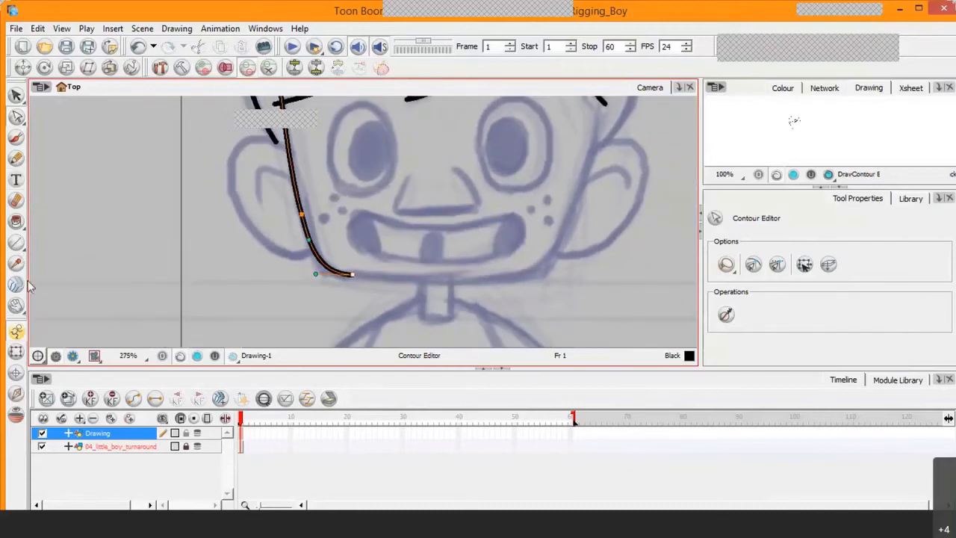
pyautogui.click(19, 303)
pyautogui.moveTo(341, 197); pyautogui.dragTo(272, 194)
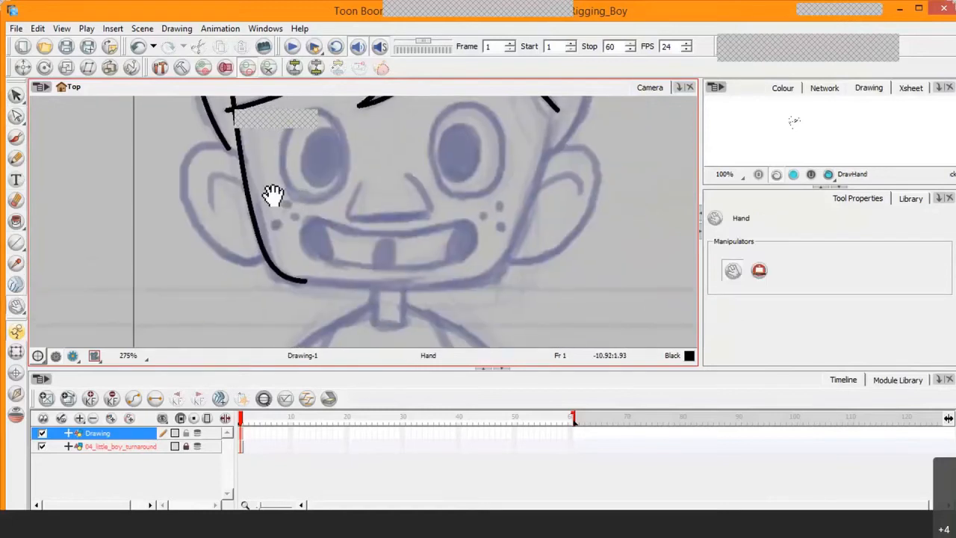
pyautogui.click(42, 435)
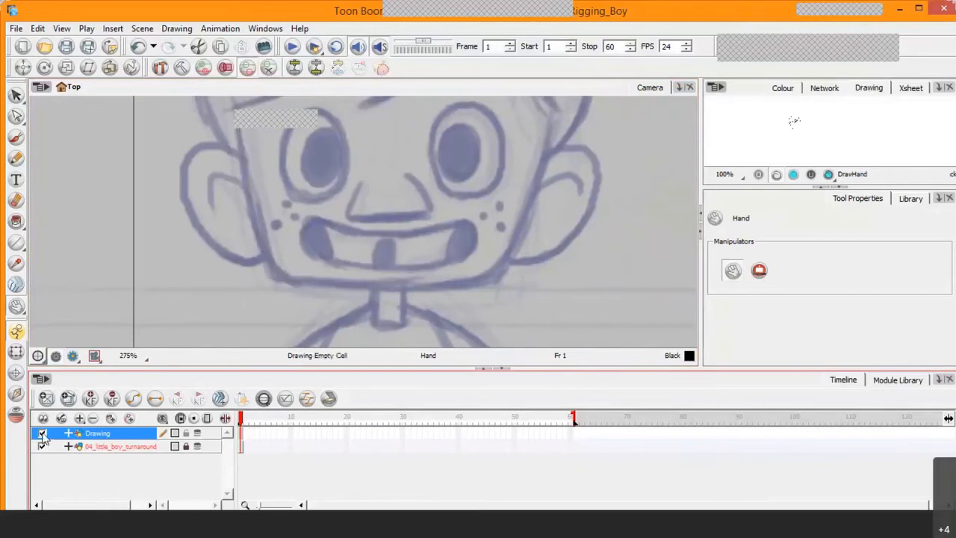
pyautogui.click(42, 435)
pyautogui.click(41, 435)
pyautogui.click(41, 435)
pyautogui.click(41, 434)
pyautogui.click(41, 435)
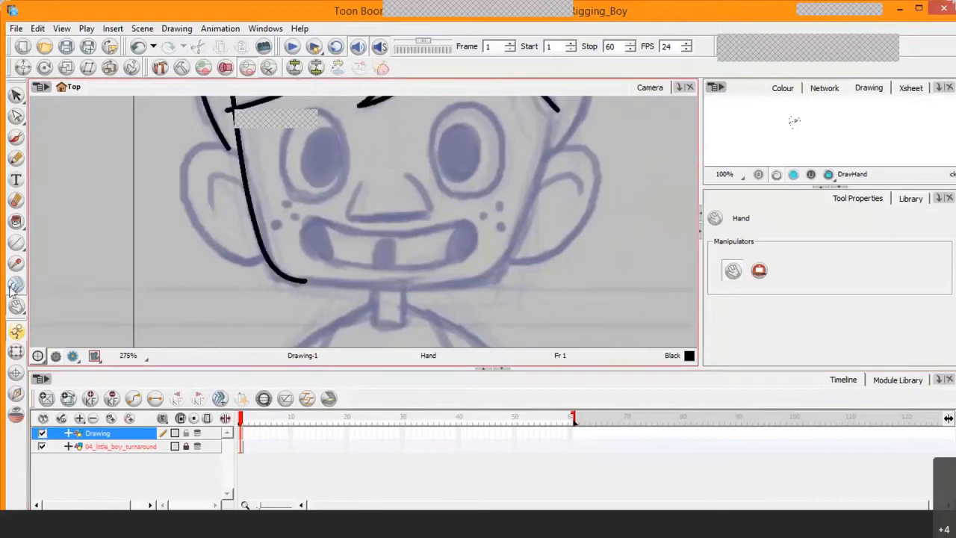
# - Draw a line from the top to the bottom of the left ear's attachment and bend it outward around the sketched ear
pyautogui.moveTo(187, 239); pyautogui.dragTo(186, 289)
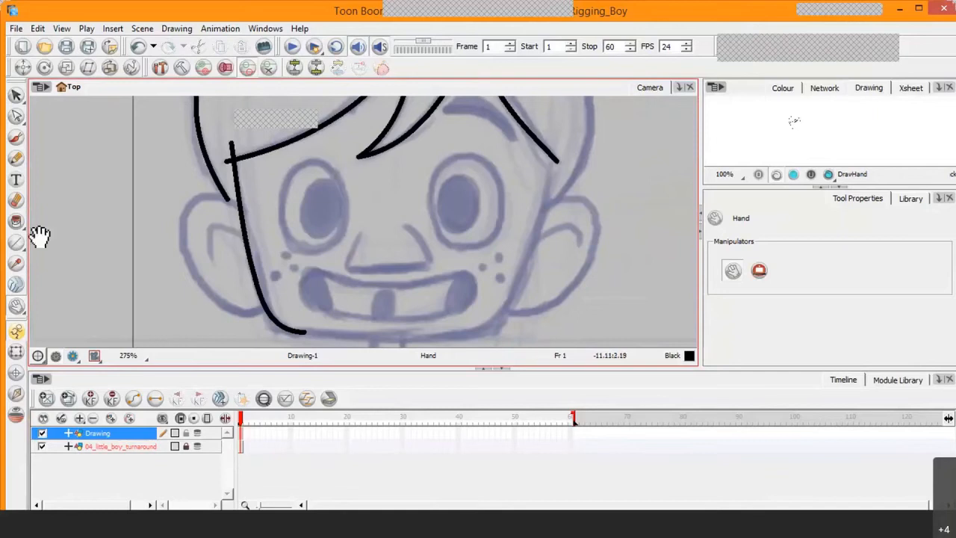
pyautogui.click(16, 245)
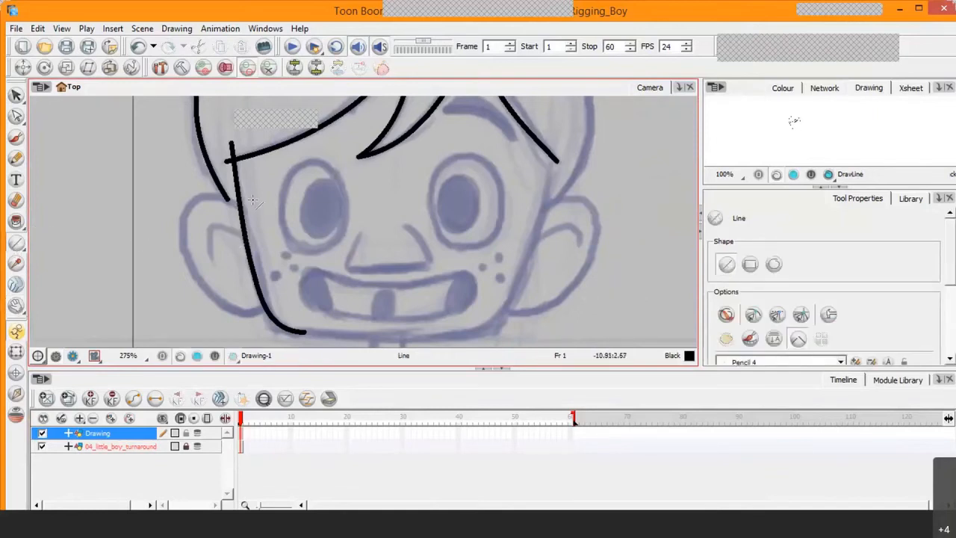
pyautogui.moveTo(247, 199)
pyautogui.mouseDown()
pyautogui.moveTo(251, 327)
pyautogui.moveTo(263, 329)
pyautogui.mouseUp()
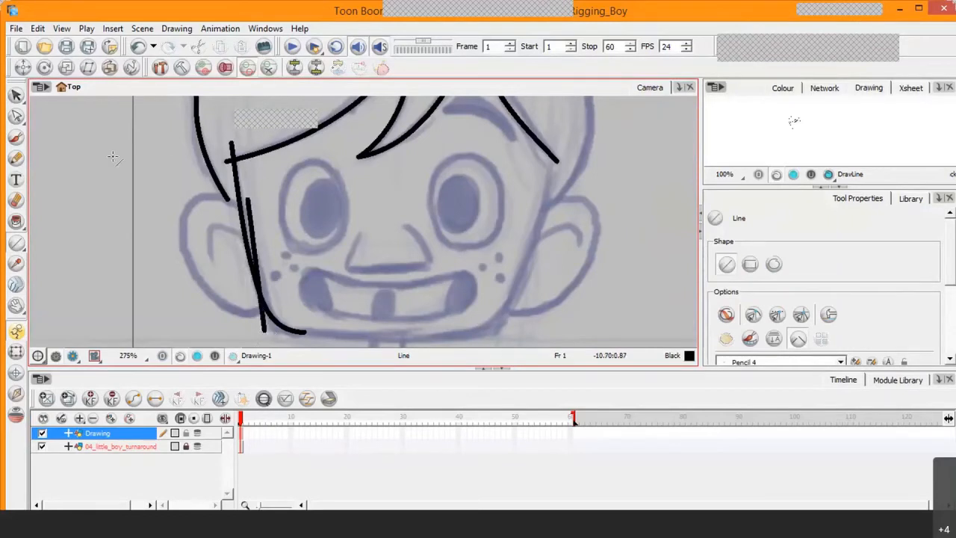
pyautogui.click(17, 116)
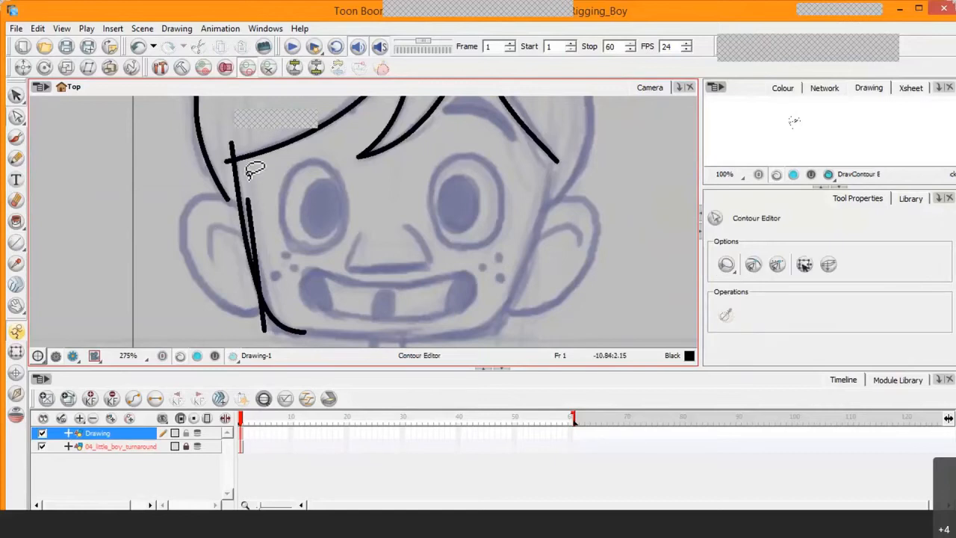
pyautogui.click(259, 242)
pyautogui.moveTo(256, 238); pyautogui.dragTo(178, 225)
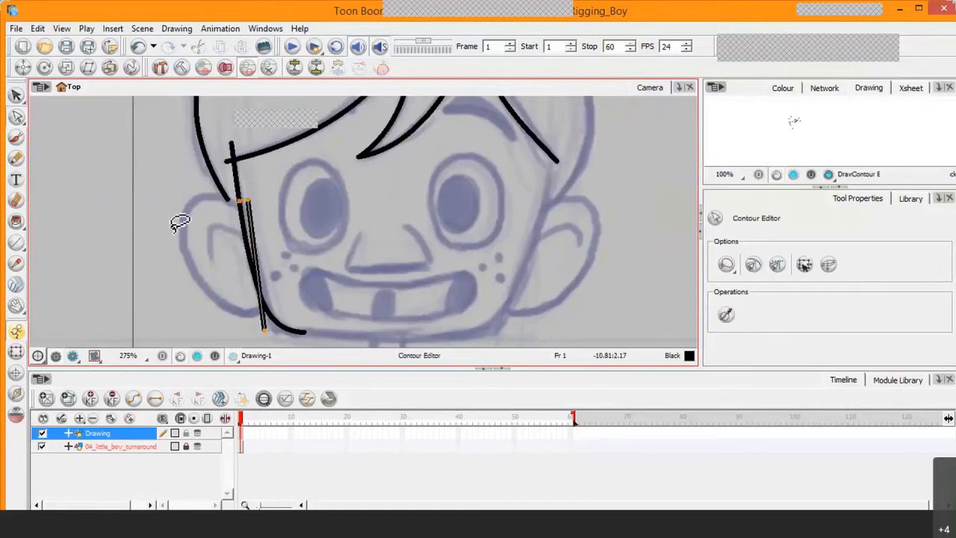
# - Raise the ear curve's lower end to the face outline and add a contour point near the earlobe to round its bottom
pyautogui.click(266, 331)
pyautogui.moveTo(262, 320); pyautogui.dragTo(260, 318)
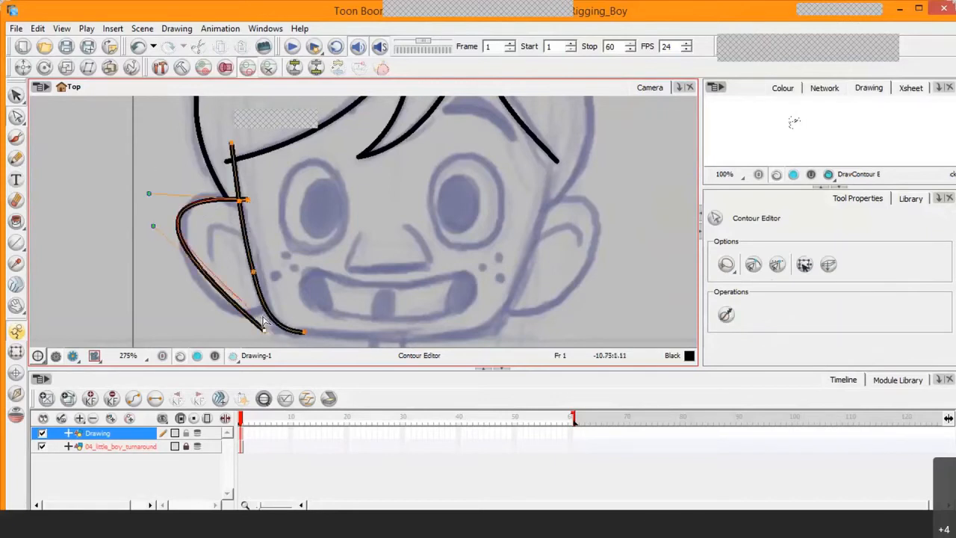
pyautogui.click(252, 315)
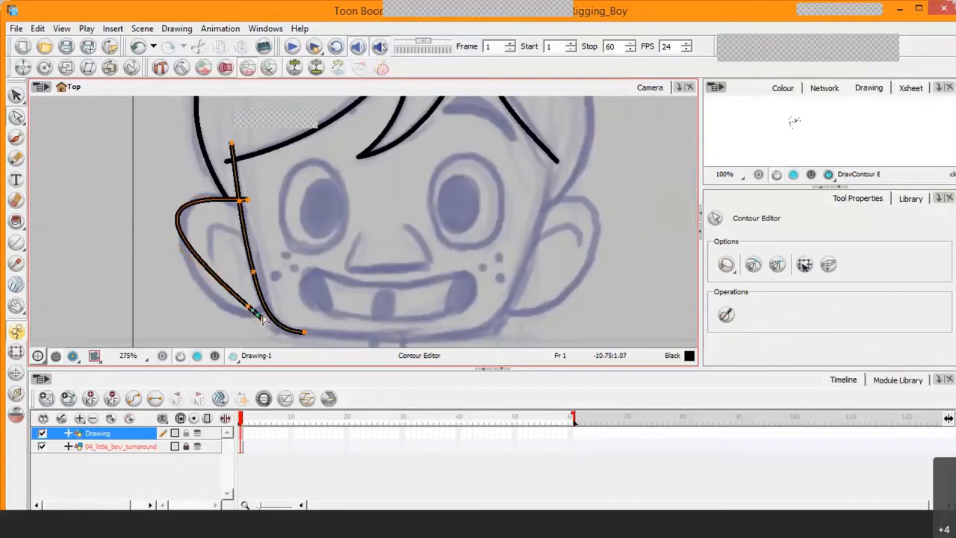
pyautogui.moveTo(247, 307); pyautogui.dragTo(239, 314)
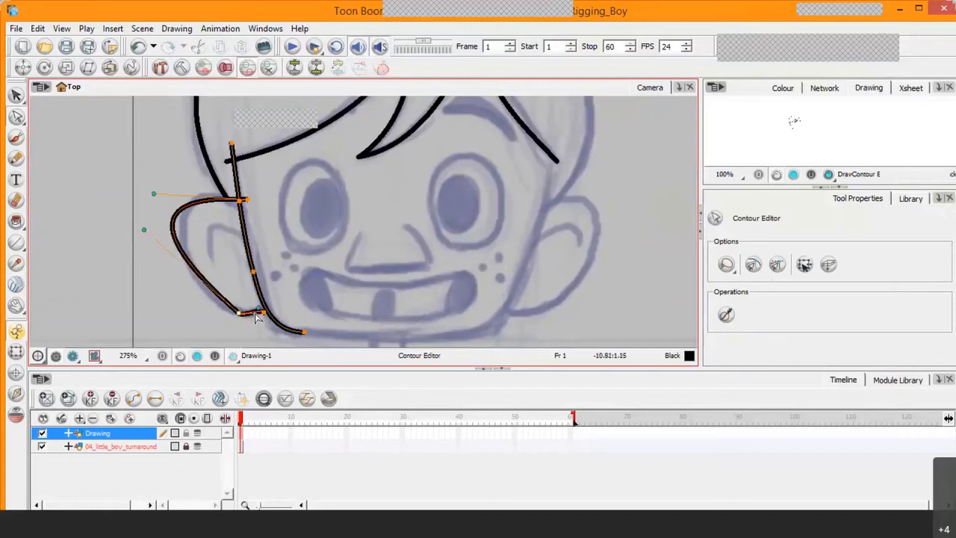
pyautogui.moveTo(255, 315); pyautogui.dragTo(263, 328)
pyautogui.moveTo(243, 320); pyautogui.dragTo(234, 316)
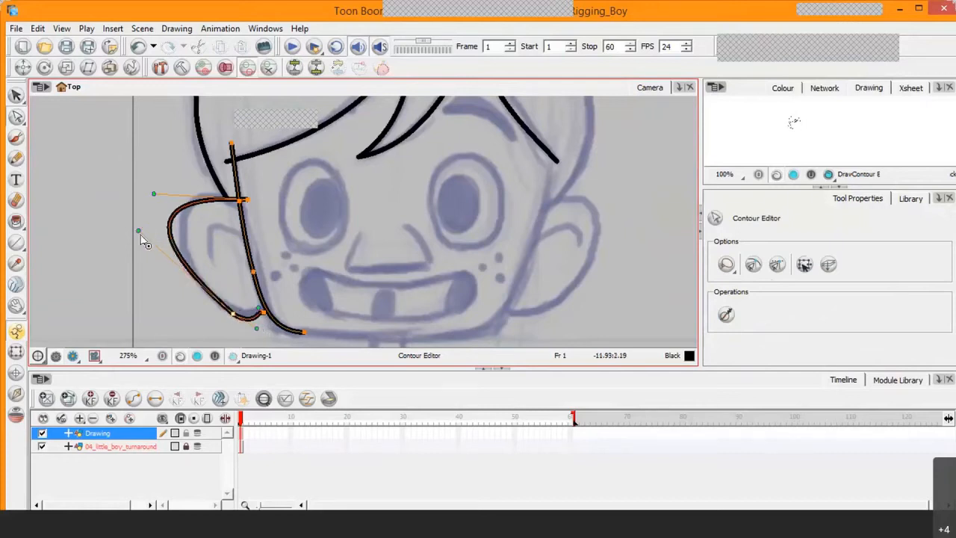
# - Adjust the ear curve's Bezier handles to follow the sketched outer ear, and lower its top end point inside the face outline
pyautogui.moveTo(141, 236); pyautogui.dragTo(162, 241)
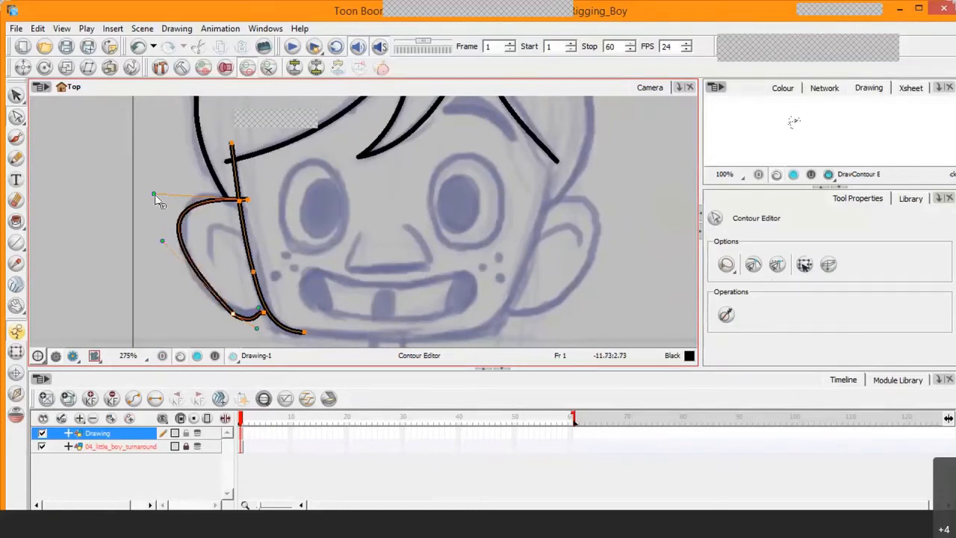
pyautogui.moveTo(154, 194); pyautogui.dragTo(153, 180)
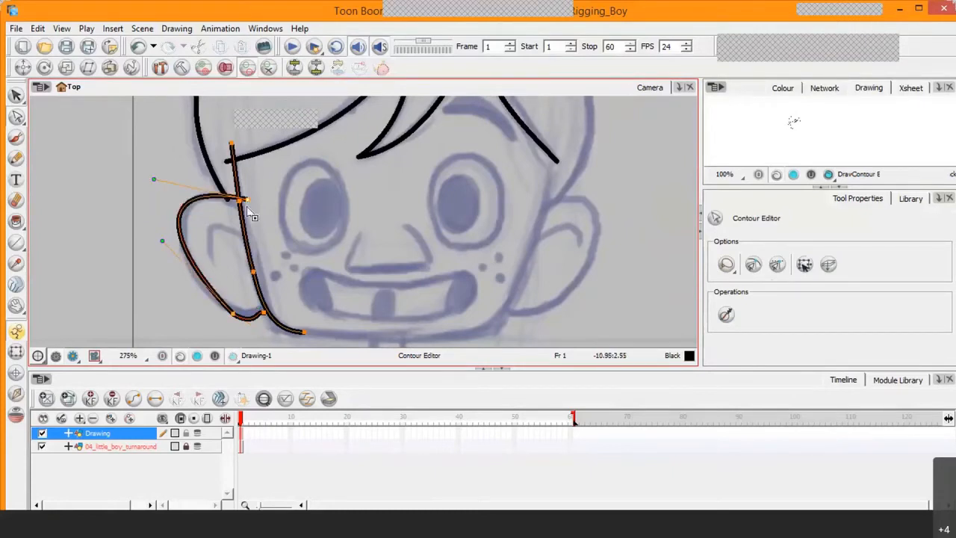
pyautogui.moveTo(252, 203); pyautogui.dragTo(257, 216)
pyautogui.moveTo(154, 196); pyautogui.dragTo(160, 160)
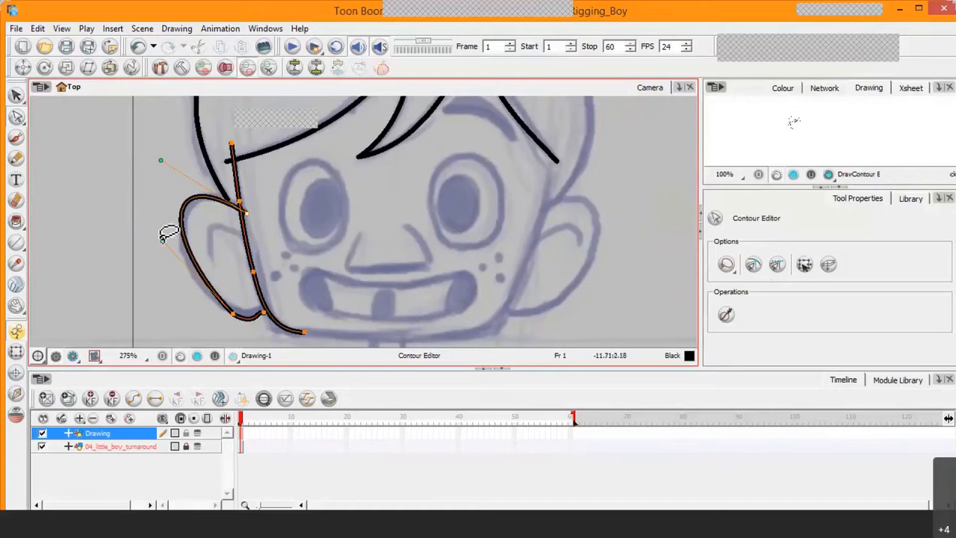
pyautogui.moveTo(160, 241); pyautogui.dragTo(158, 266)
# - Move the ear curve's lower end point onto the face outline so the earlobe joins the jaw smoothly
pyautogui.press('2')
pyautogui.press('2')
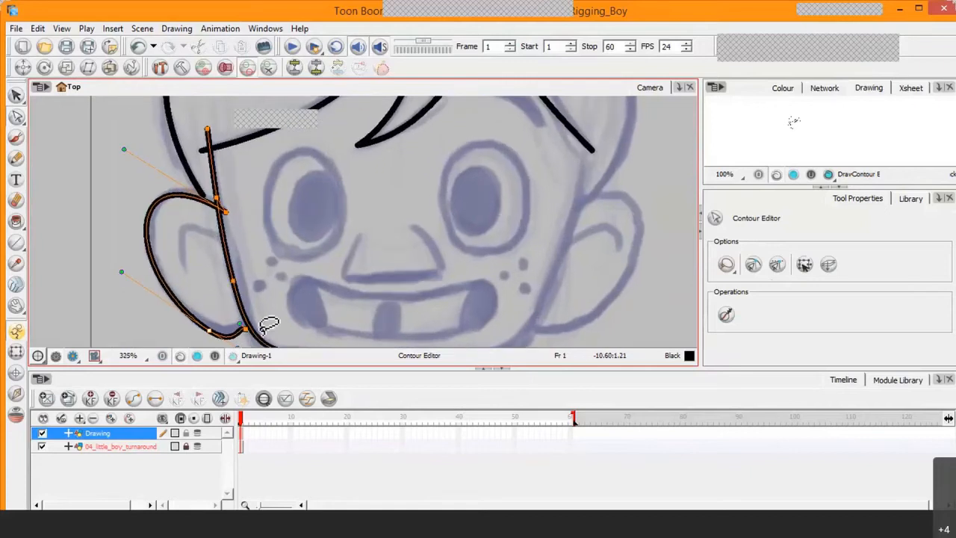
pyautogui.press('space')
pyautogui.moveTo(200, 271); pyautogui.dragTo(206, 188)
pyautogui.press('2')
pyautogui.press('2')
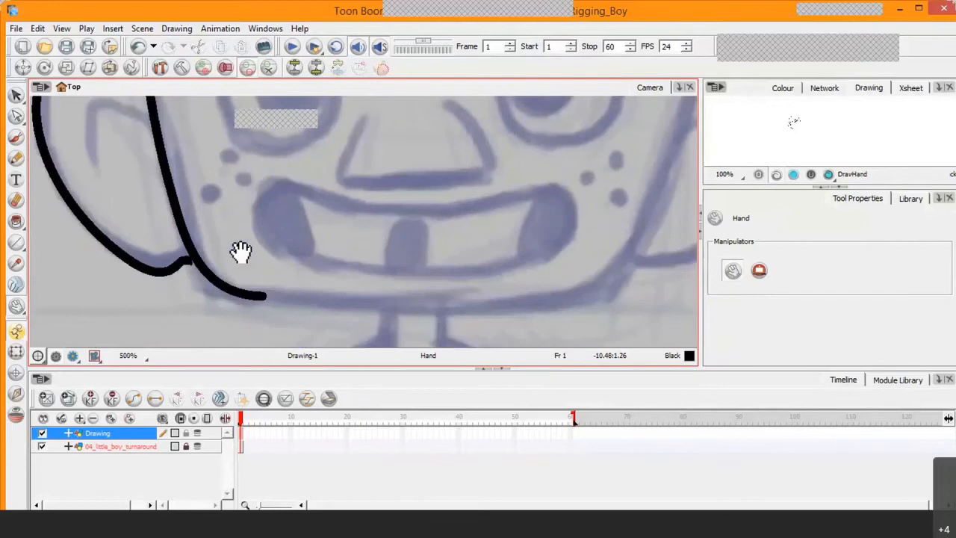
pyautogui.press('2')
pyautogui.moveTo(172, 265); pyautogui.dragTo(299, 277)
pyautogui.click(17, 117)
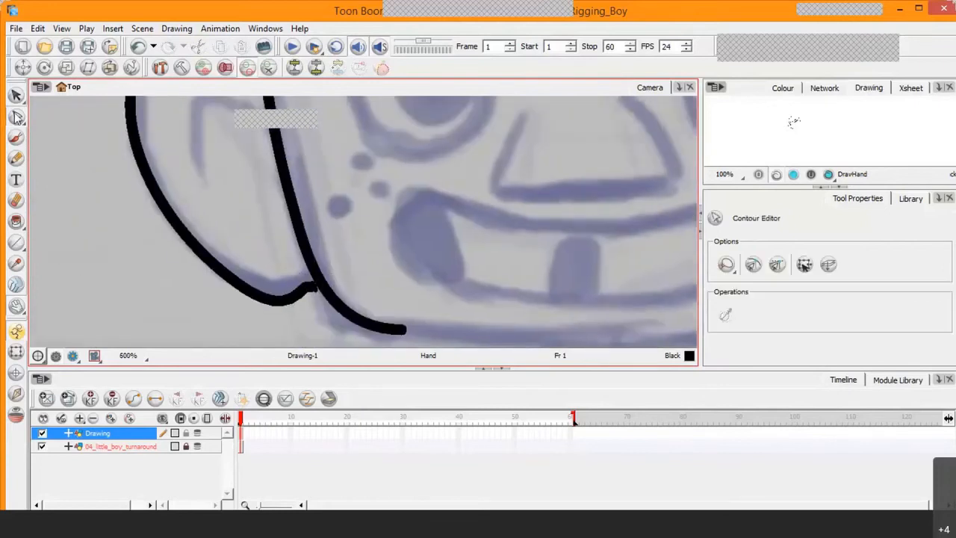
pyautogui.click(298, 297)
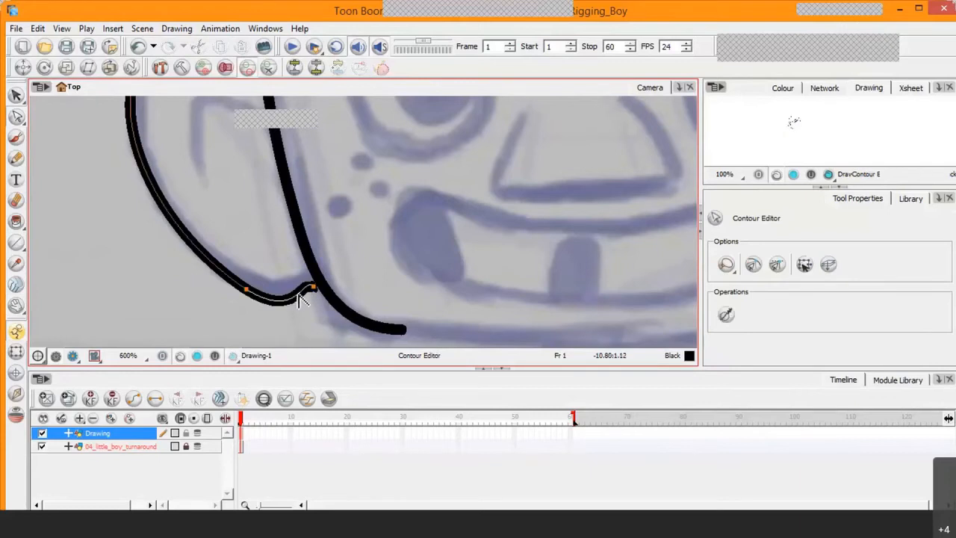
pyautogui.click(311, 288)
pyautogui.moveTo(303, 277)
pyautogui.mouseDown()
pyautogui.moveTo(292, 316)
pyautogui.moveTo(314, 281)
pyautogui.mouseUp()
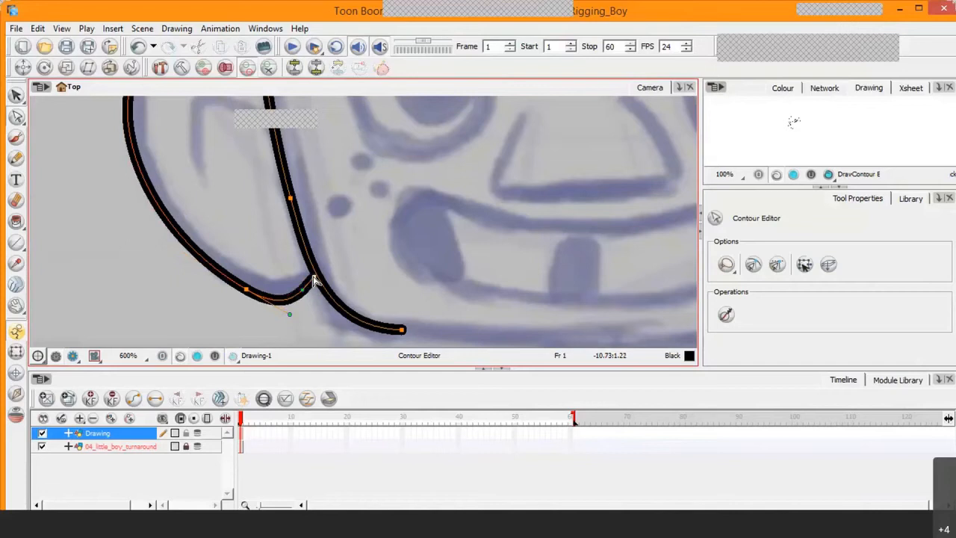
# - Raise the earlobe's contour point and adjust the end point's Bezier handle to match the sketched lobe, then deselect the curves
pyautogui.click(246, 289)
pyautogui.moveTo(246, 289); pyautogui.dragTo(247, 280)
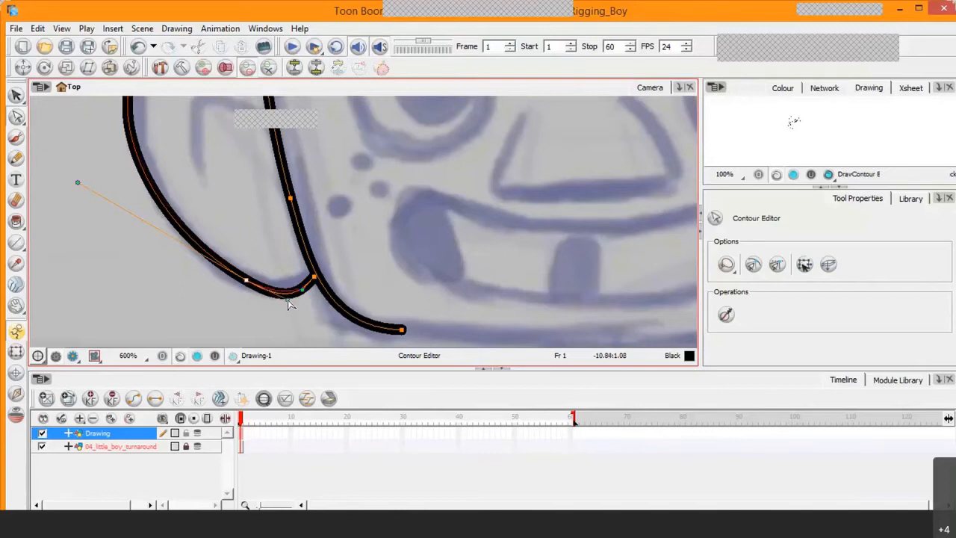
pyautogui.moveTo(303, 291); pyautogui.dragTo(295, 292)
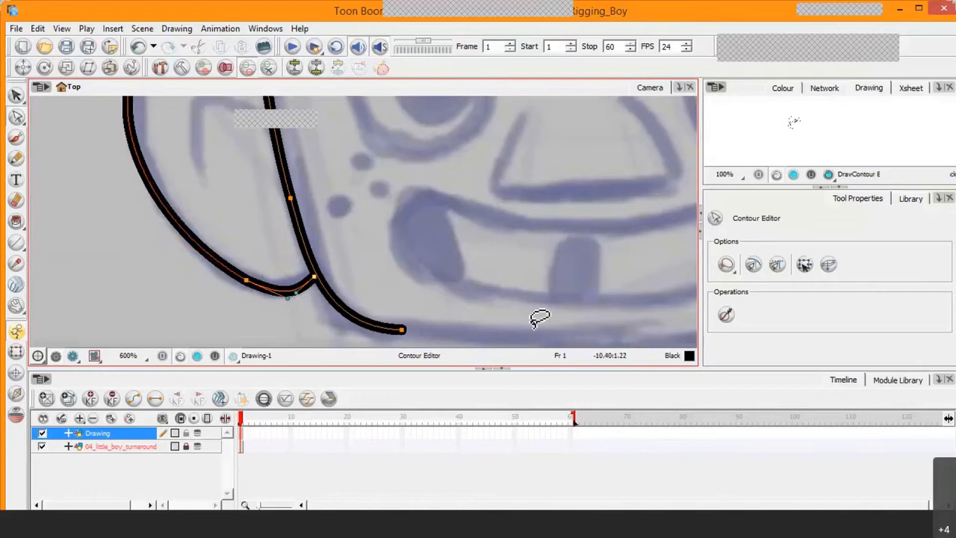
pyautogui.scroll(-3, 417, 204)
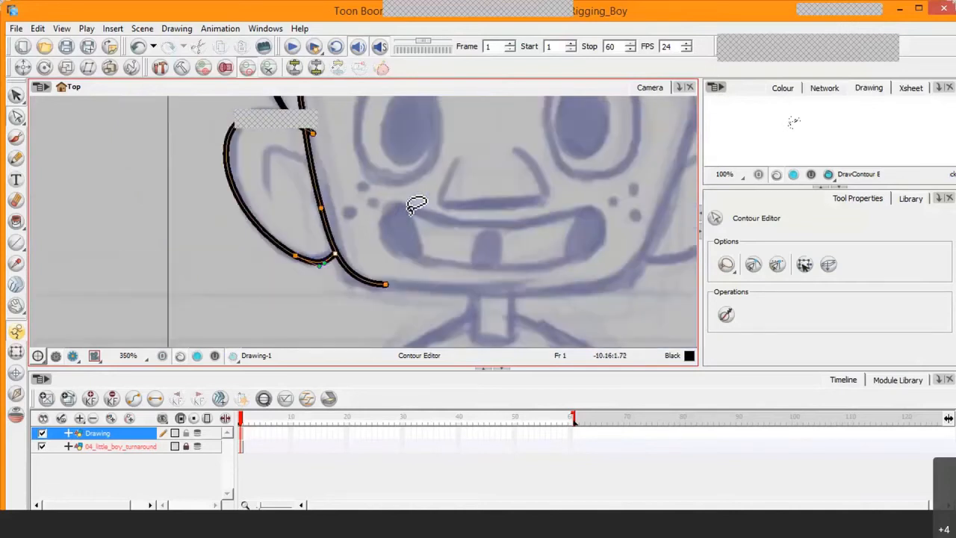
pyautogui.click(408, 243)
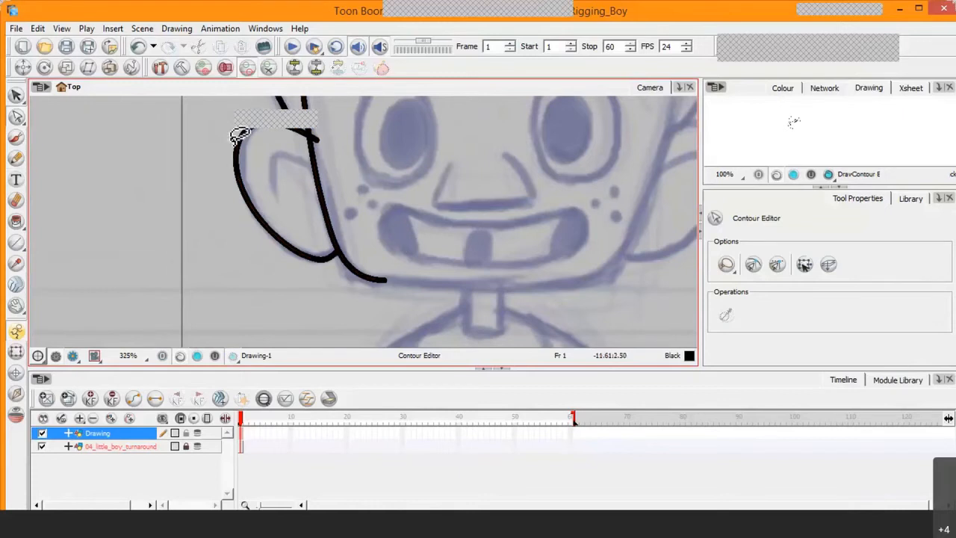
# - Shift the ear curve's upper contour point slightly inward to follow the sketched outer ear
pyautogui.click(249, 132)
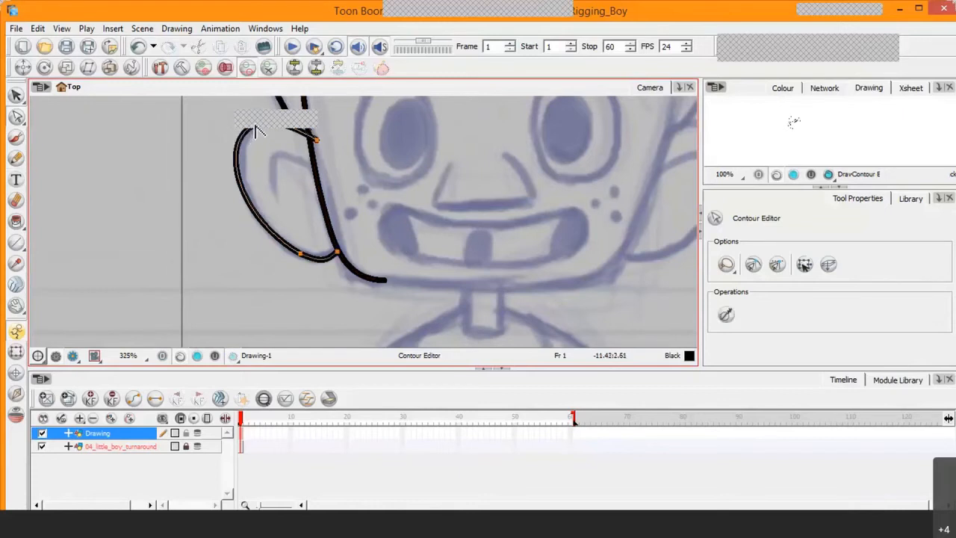
pyautogui.moveTo(253, 124); pyautogui.dragTo(256, 126)
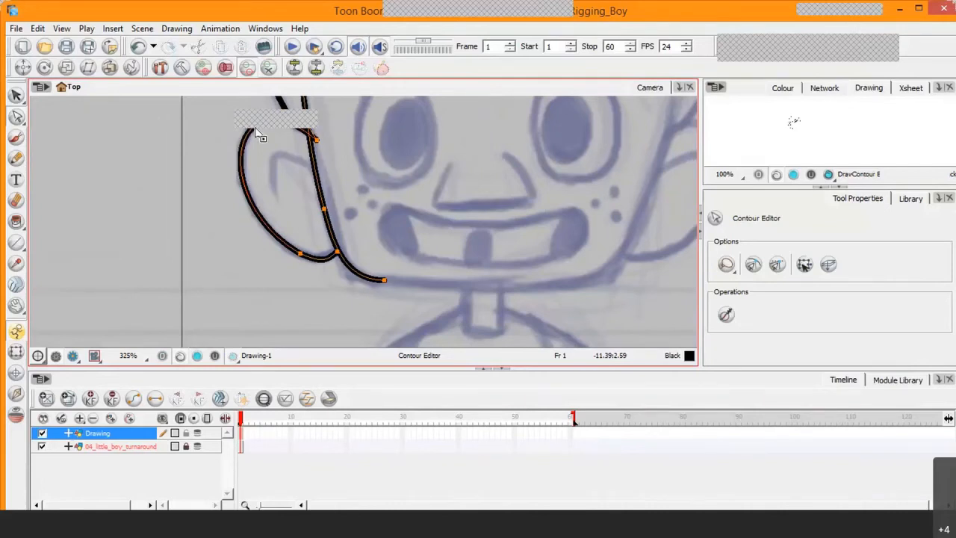
pyautogui.press('2')
pyautogui.press('1')
pyautogui.press('1')
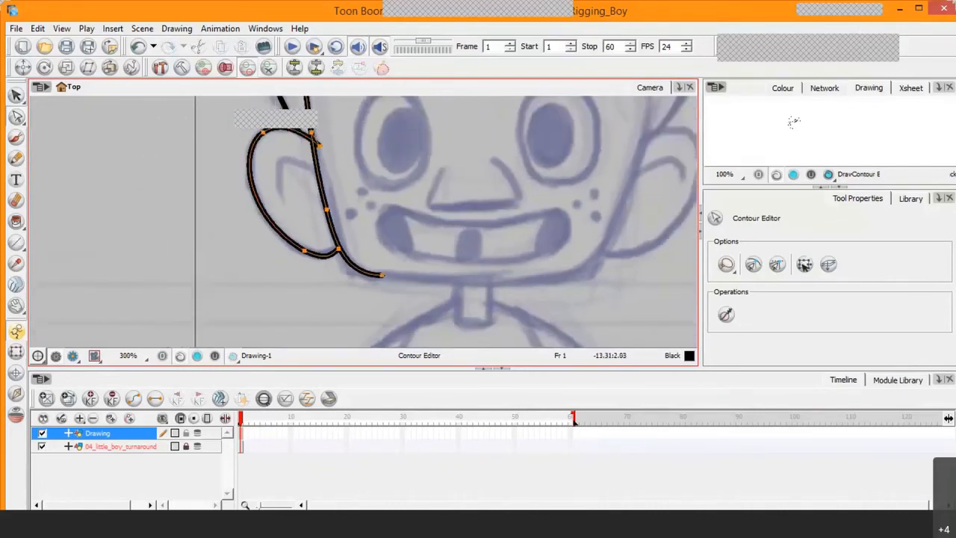
# - Examine up close whether the fringe curves' end points meet at the lower tip between the eyes
pyautogui.click(16, 331)
pyautogui.moveTo(373, 202); pyautogui.dragTo(321, 343)
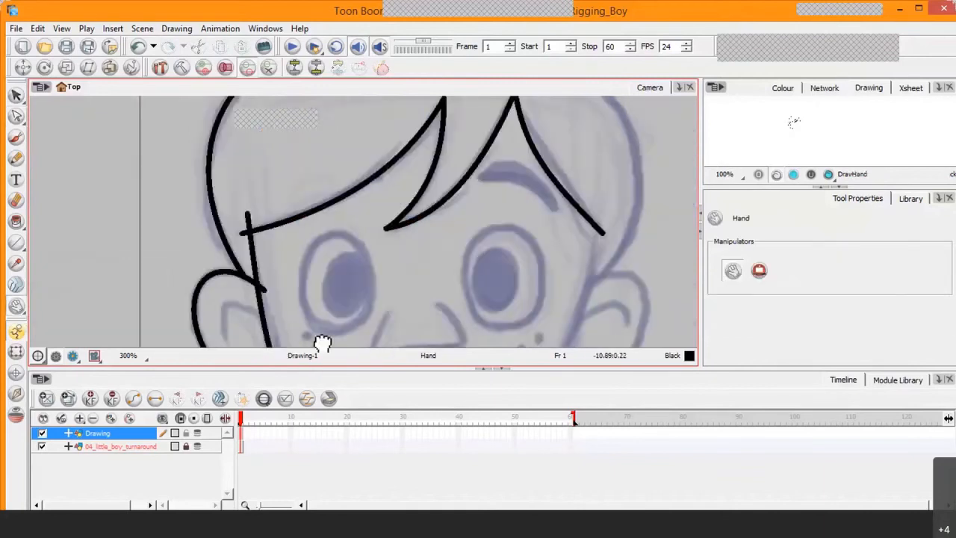
pyautogui.press('2')
pyautogui.press('2')
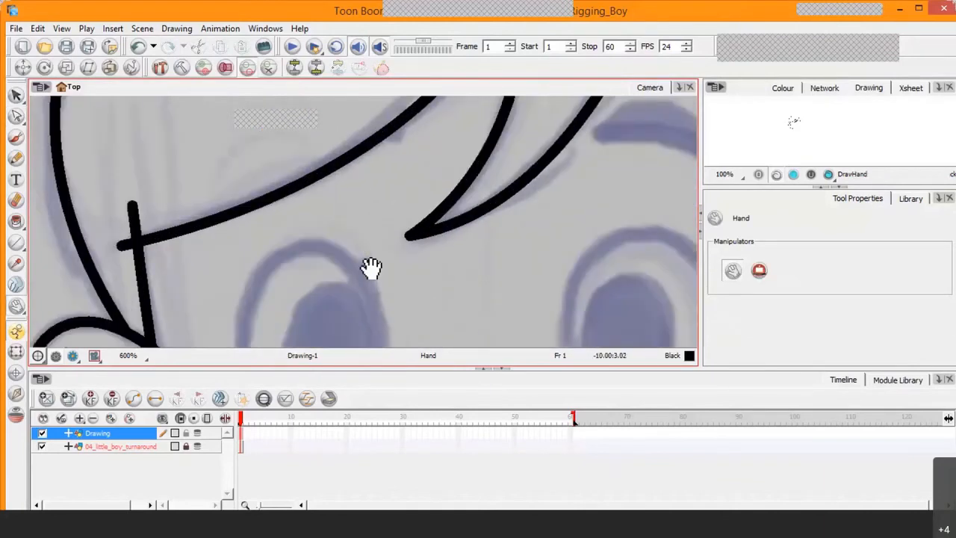
pyautogui.click(17, 116)
pyautogui.click(193, 236)
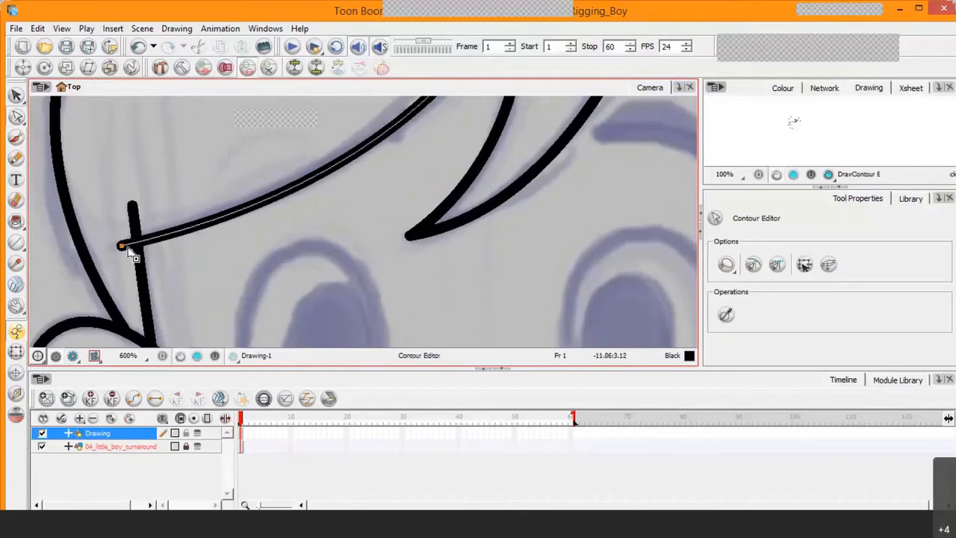
pyautogui.click(443, 238)
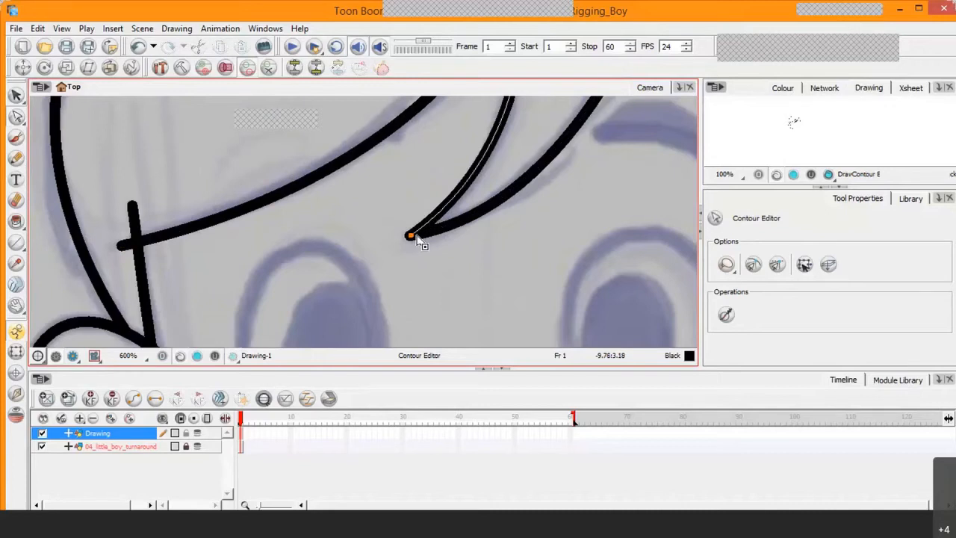
pyautogui.press('2')
pyautogui.press('2')
pyautogui.press('2')
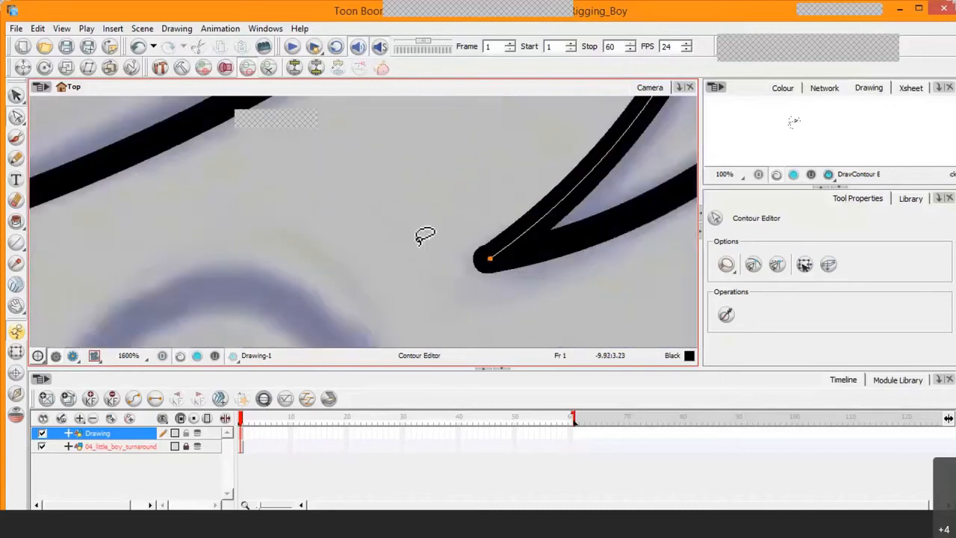
pyautogui.click(545, 259)
pyautogui.click(526, 232)
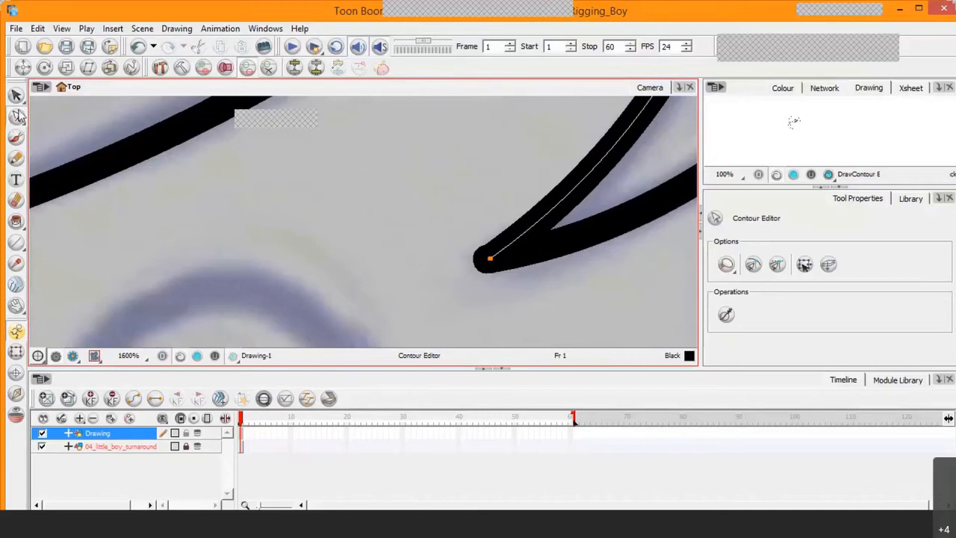
# - Turn on contour snapping in the Contour Editor and snap the fringe curves' end points together at the lower tip
pyautogui.click(754, 272)
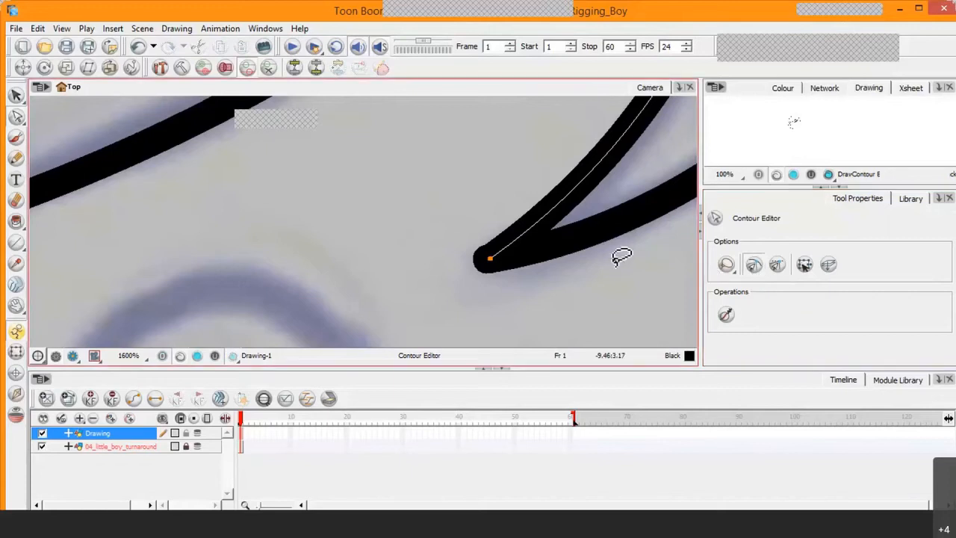
pyautogui.click(583, 240)
pyautogui.click(584, 242)
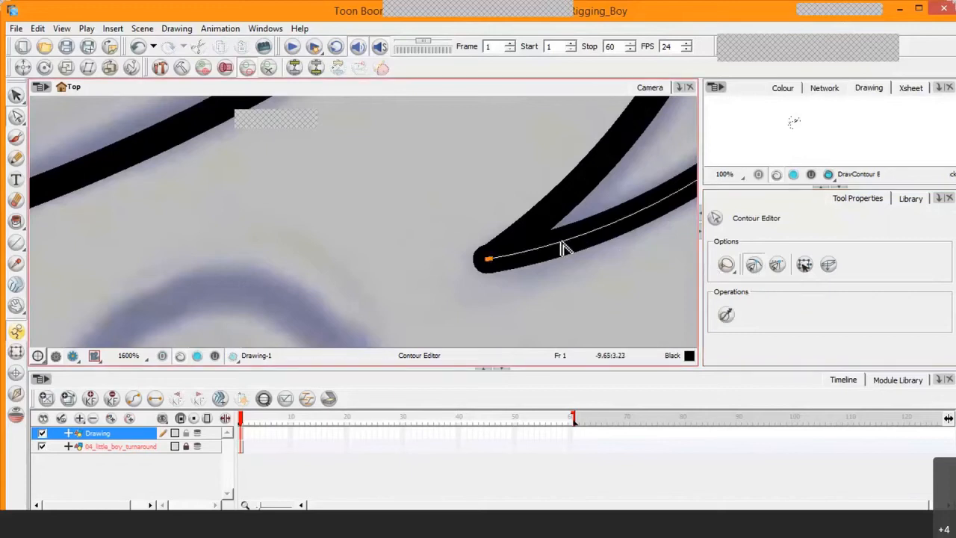
pyautogui.click(489, 266)
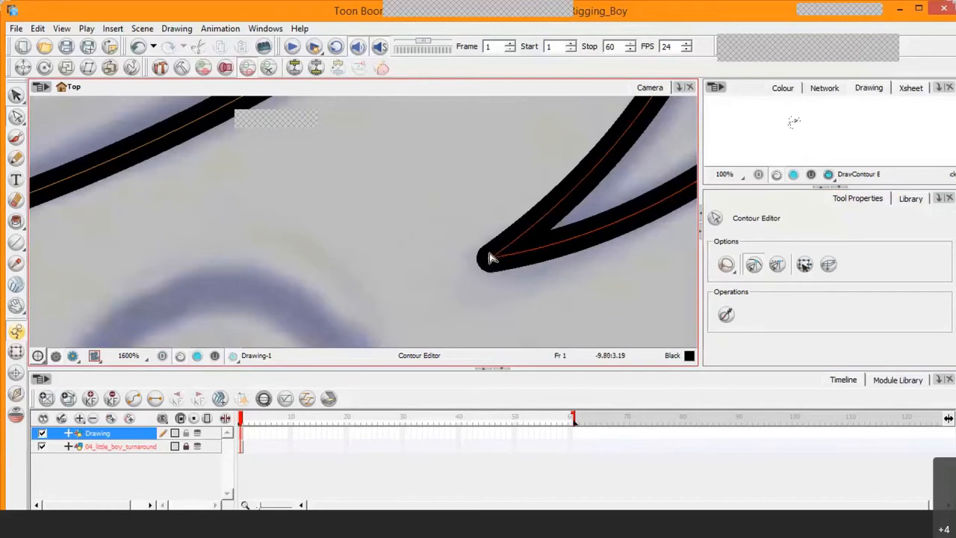
pyautogui.press('1')
pyautogui.press('1')
pyautogui.press('1')
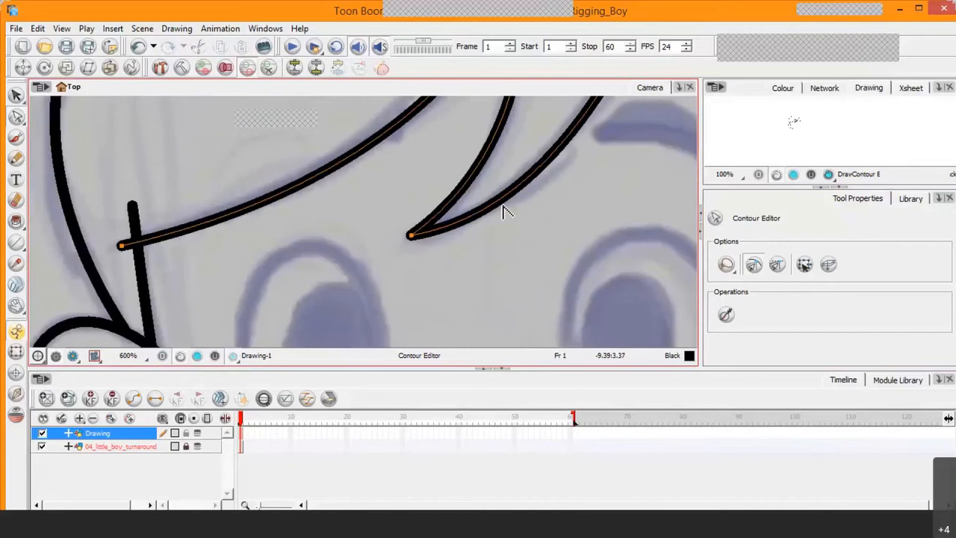
# - Snap the fringe's outer end point onto the face outline above the ear to remove the overshoot, then deselect the curve
pyautogui.click(17, 305)
pyautogui.press('2')
pyautogui.press('2')
pyautogui.press('2')
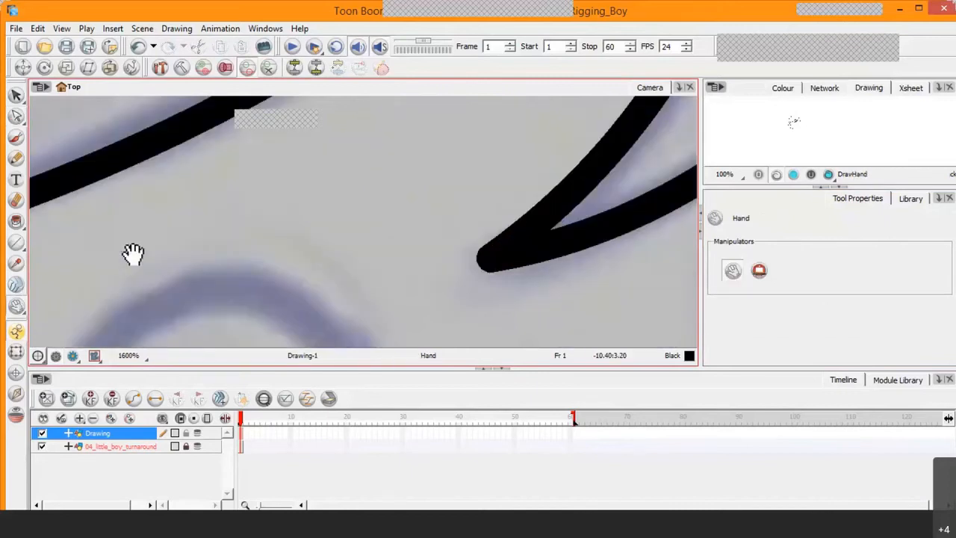
pyautogui.moveTo(466, 258); pyautogui.dragTo(714, 241)
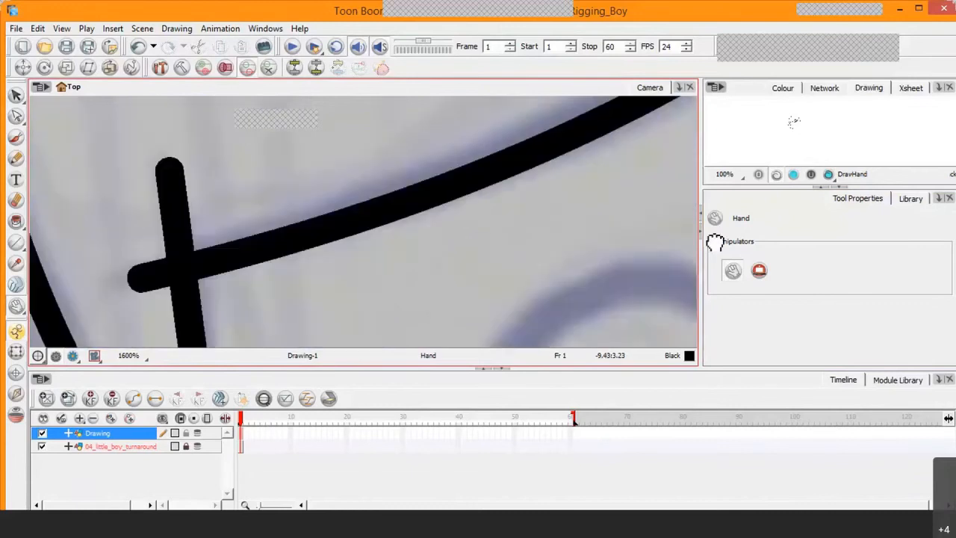
pyautogui.click(17, 116)
pyautogui.click(189, 260)
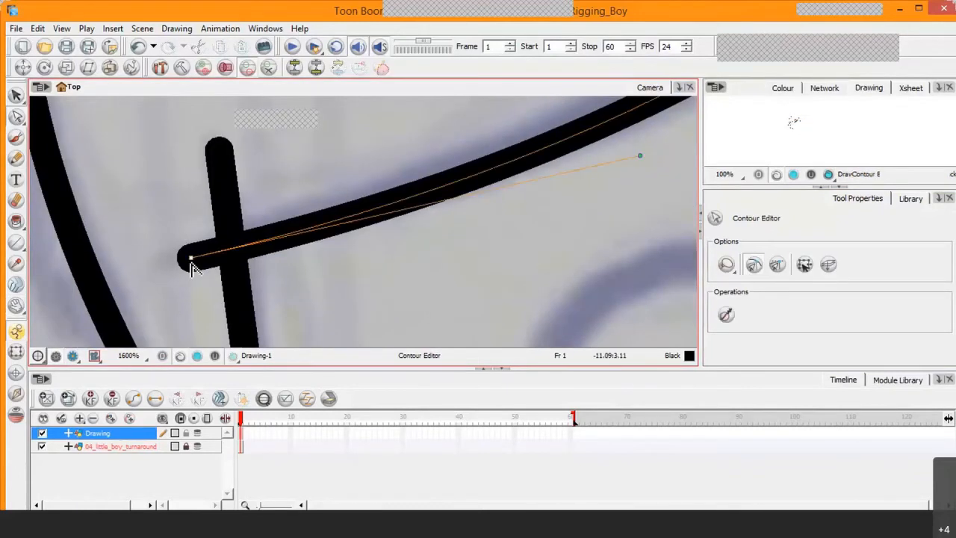
pyautogui.moveTo(215, 258); pyautogui.dragTo(235, 249)
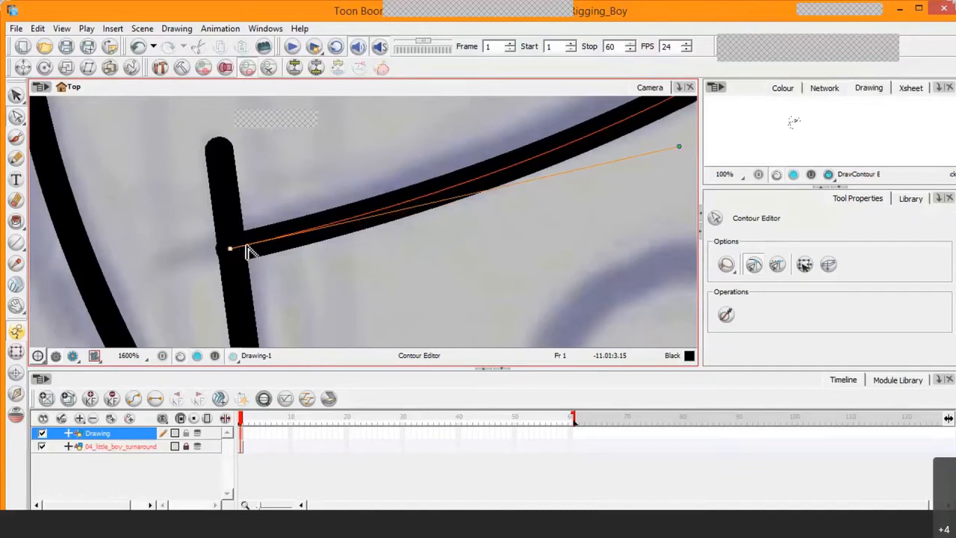
pyautogui.scroll(-3, 249, 250)
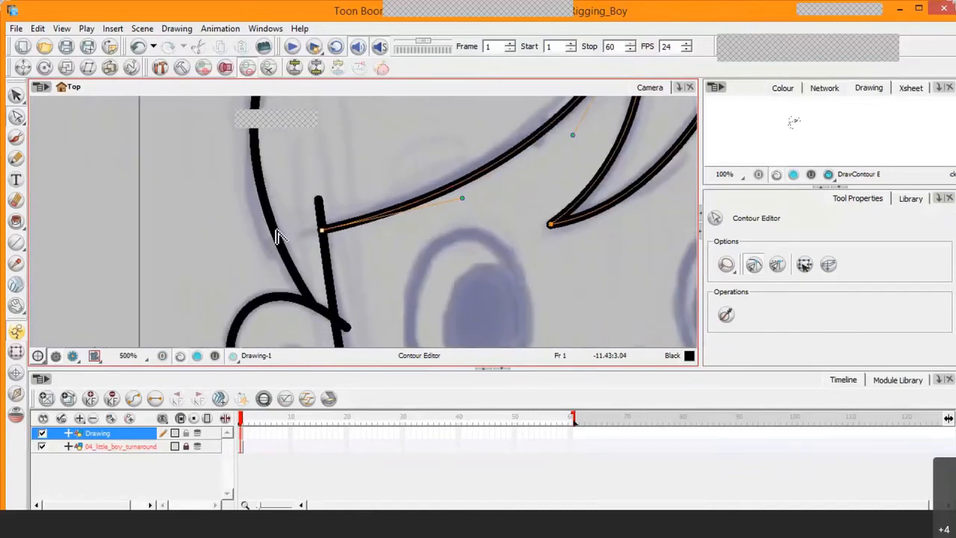
pyautogui.click(501, 249)
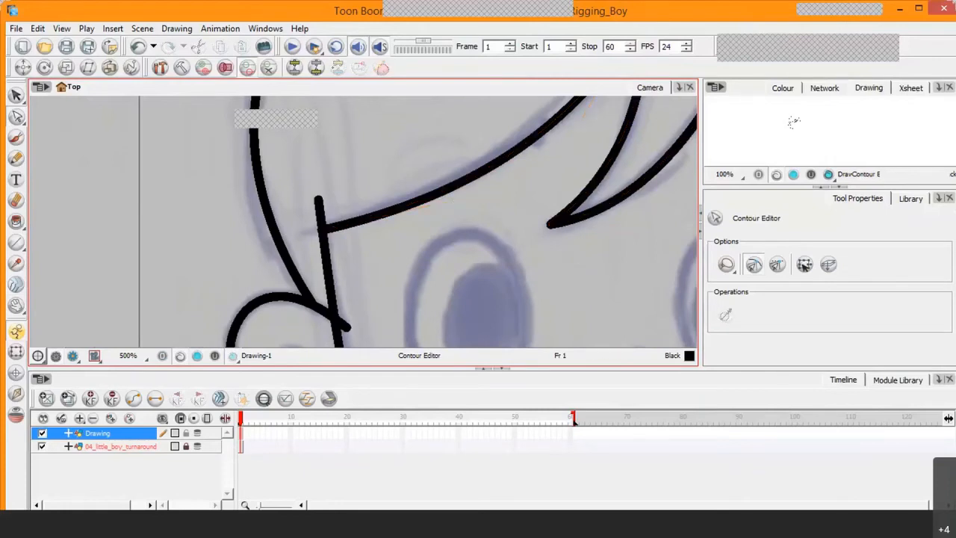
# - Snap the fringe curves' end points together at both upper peaks of the fringe
pyautogui.click(17, 305)
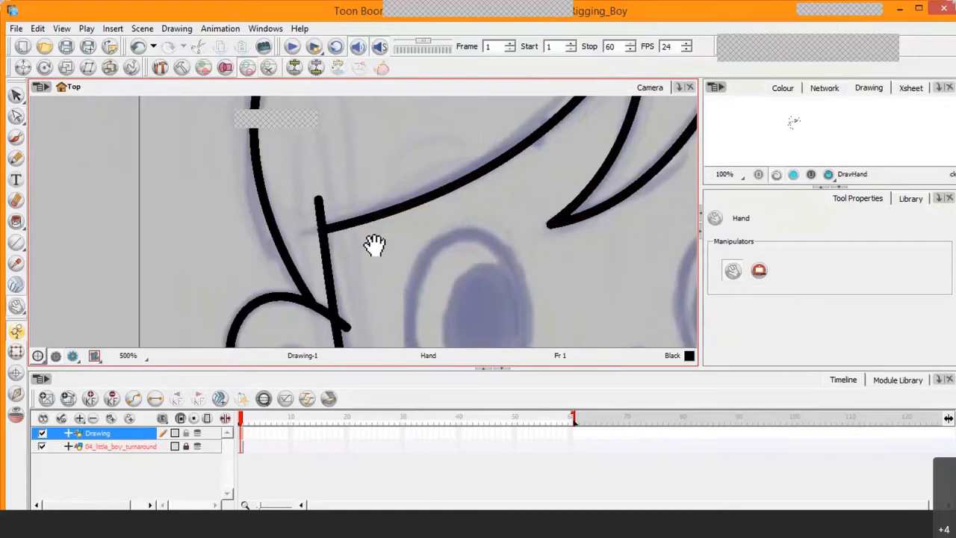
pyautogui.moveTo(373, 245); pyautogui.dragTo(240, 398)
pyautogui.moveTo(291, 298); pyautogui.dragTo(188, 314)
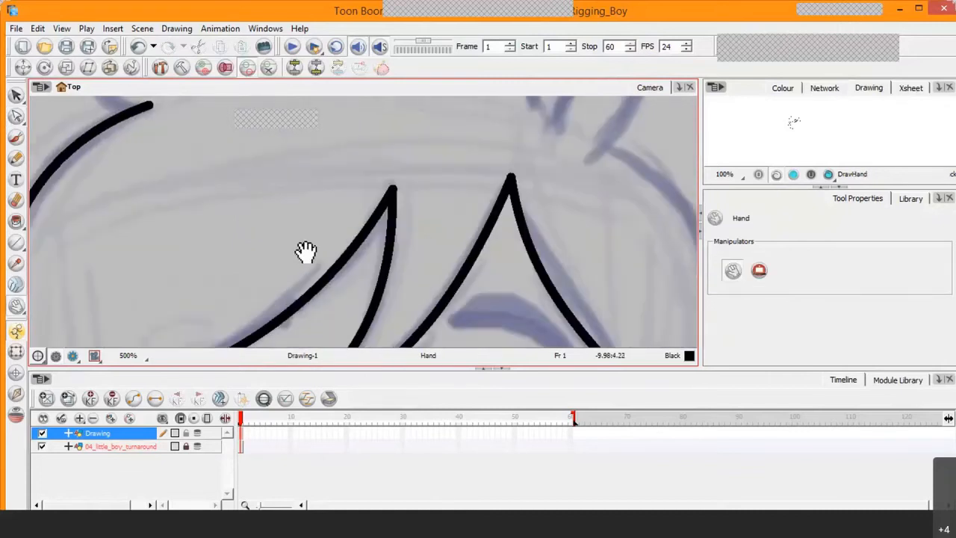
pyautogui.press('2')
pyautogui.press('2')
pyautogui.press('2')
pyautogui.moveTo(301, 202)
pyautogui.mouseDown()
pyautogui.moveTo(237, 246)
pyautogui.moveTo(125, 239)
pyautogui.mouseUp()
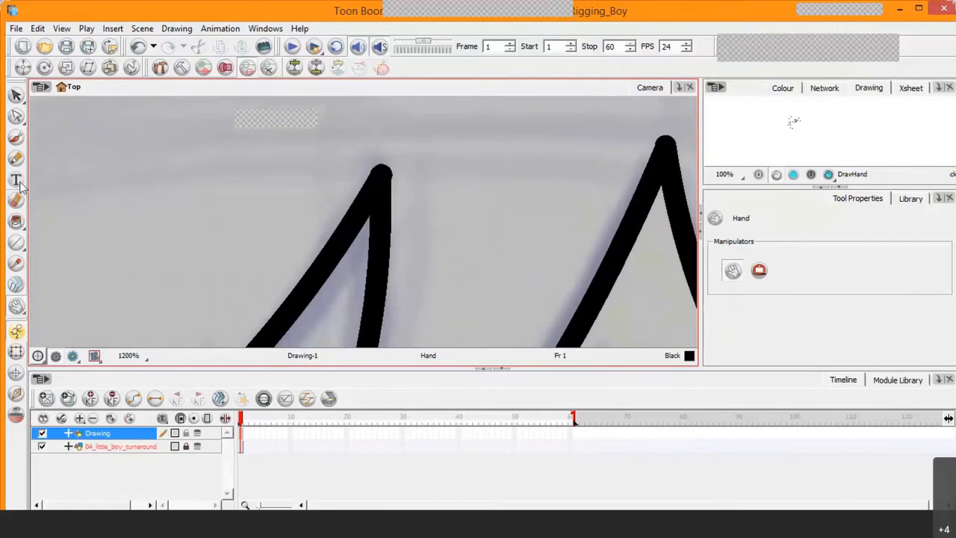
pyautogui.click(16, 116)
pyautogui.click(352, 243)
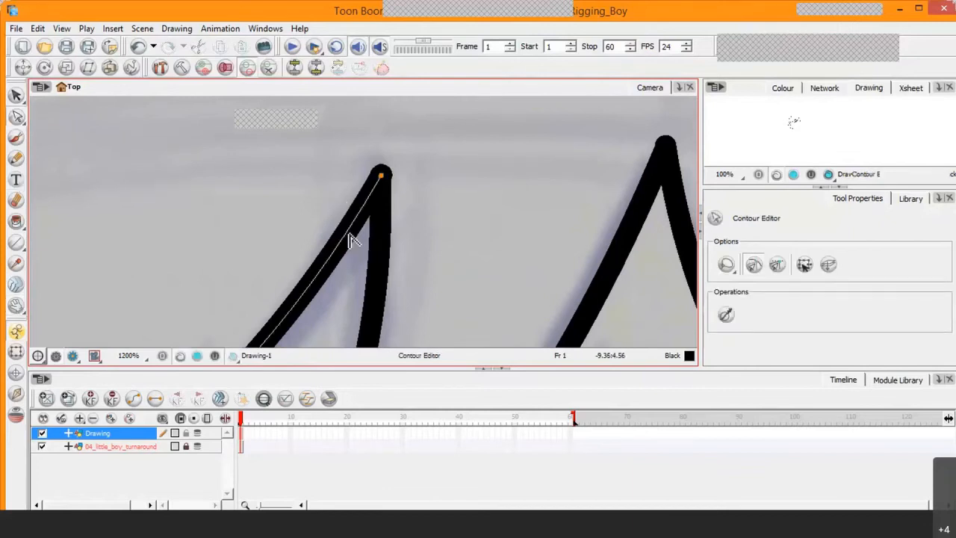
pyautogui.click(383, 177)
pyautogui.keyDown('shift'); pyautogui.click(664, 153); pyautogui.keyUp('shift')
pyautogui.moveTo(664, 154); pyautogui.dragTo(665, 146)
pyautogui.press('2')
pyautogui.press('2')
pyautogui.press('2')
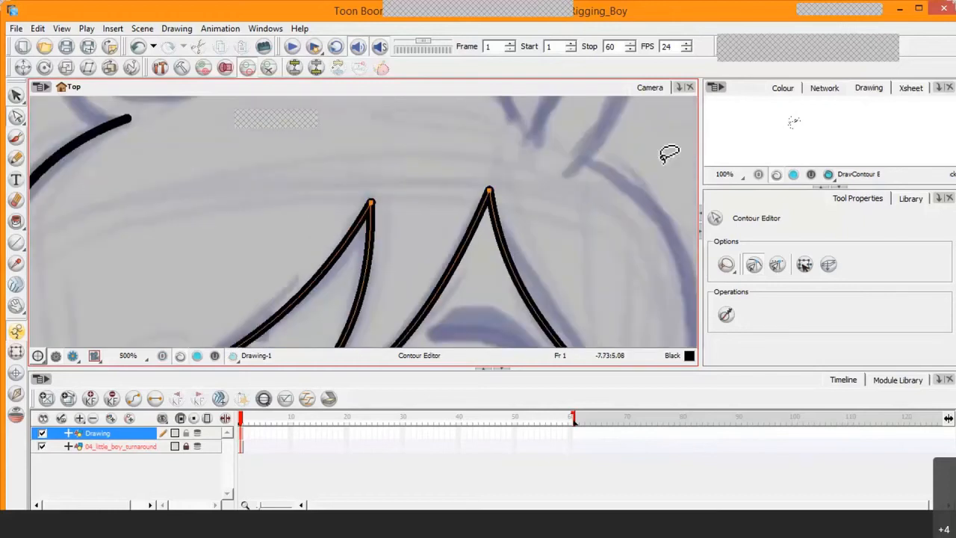
# - Snap the head curve's lower end point onto the upper edge of the ear curve
pyautogui.click(17, 306)
pyautogui.moveTo(473, 284)
pyautogui.mouseDown()
pyautogui.moveTo(316, 126)
pyautogui.moveTo(380, 162)
pyautogui.moveTo(444, 220)
pyautogui.moveTo(586, 246)
pyautogui.moveTo(452, 262)
pyautogui.moveTo(455, 335)
pyautogui.moveTo(522, 165)
pyautogui.moveTo(568, 194)
pyautogui.mouseUp()
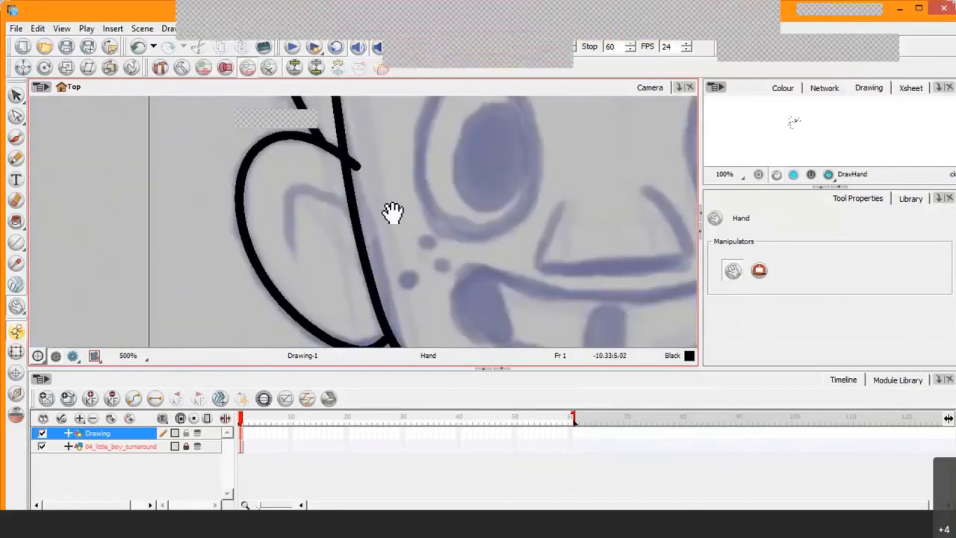
pyautogui.moveTo(306, 139); pyautogui.dragTo(313, 216)
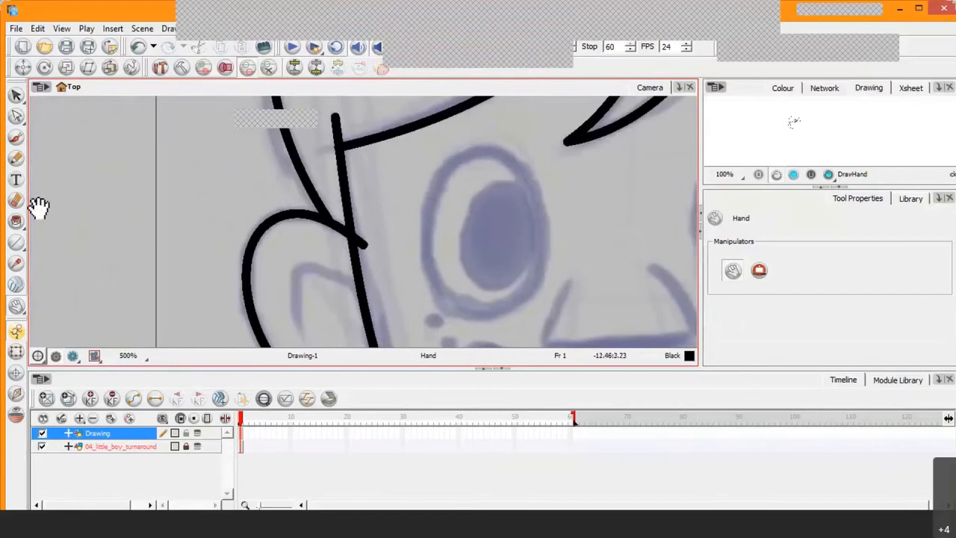
pyautogui.click(17, 116)
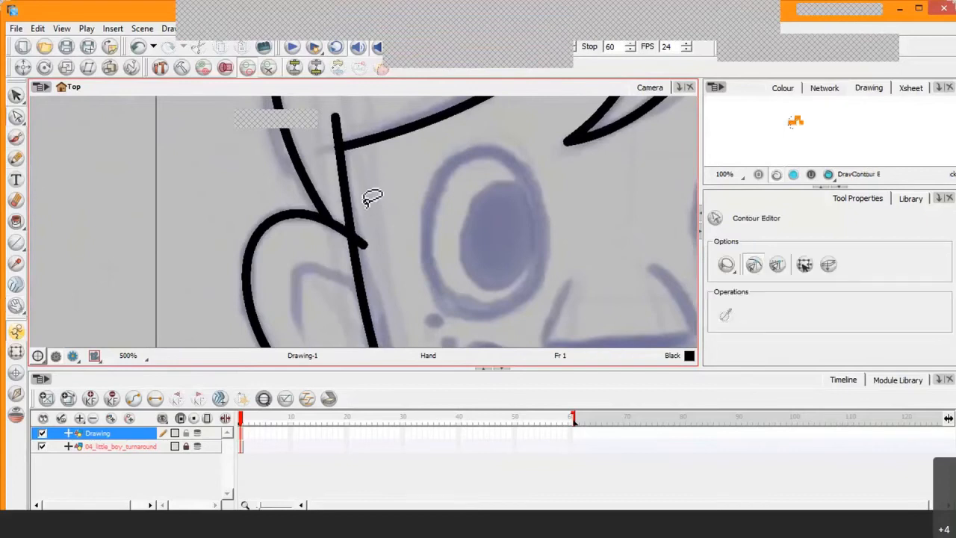
pyautogui.click(320, 205)
pyautogui.click(328, 220)
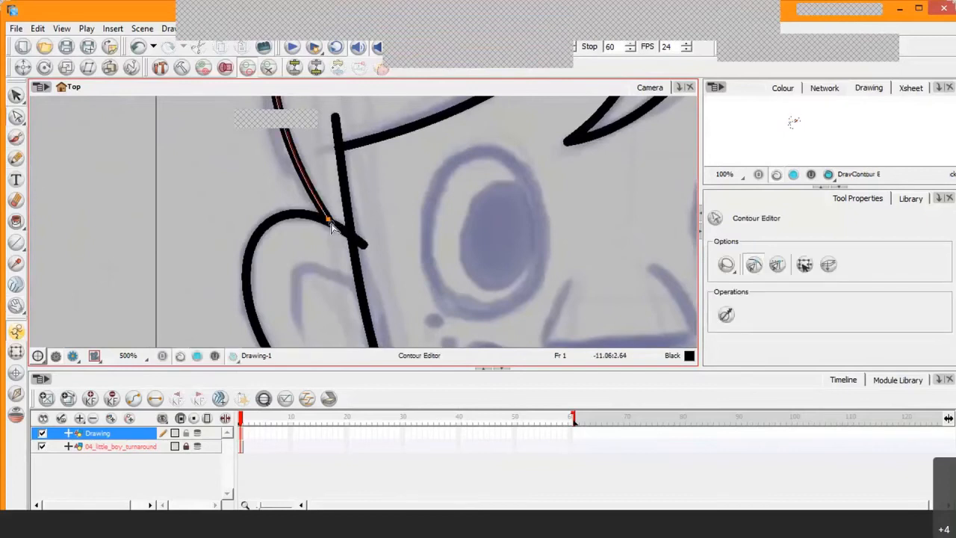
pyautogui.click(331, 232)
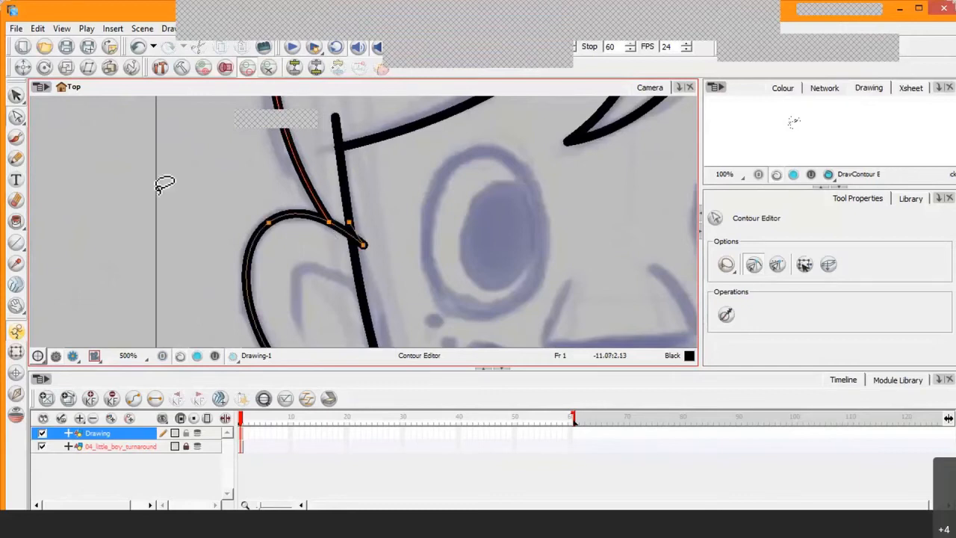
# - Snap the ear curve's upper end point onto the face outline
pyautogui.click(365, 244)
pyautogui.click(467, 285)
pyautogui.click(355, 239)
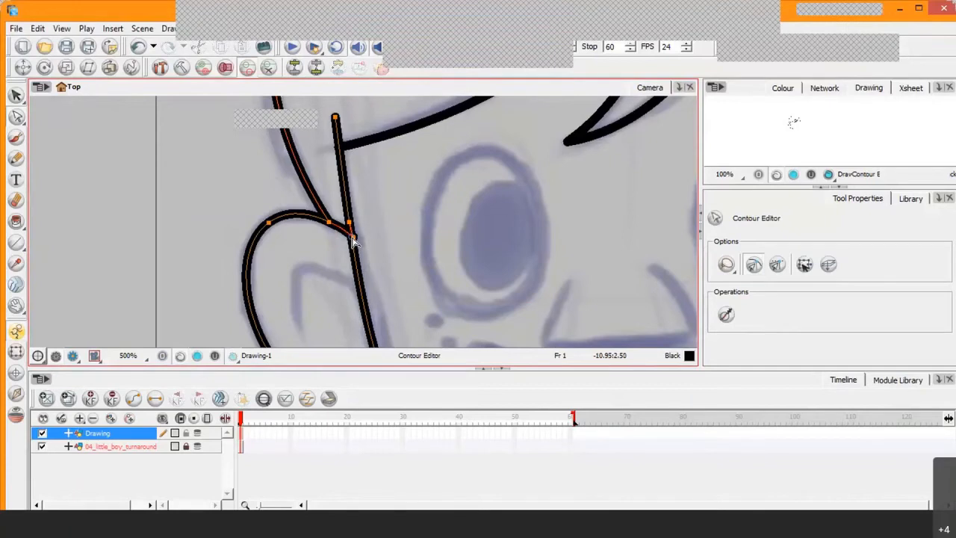
# - Snap the ear curve's lower end point at the earlobe onto the face outline
pyautogui.click(15, 304)
pyautogui.moveTo(305, 284); pyautogui.dragTo(269, 137)
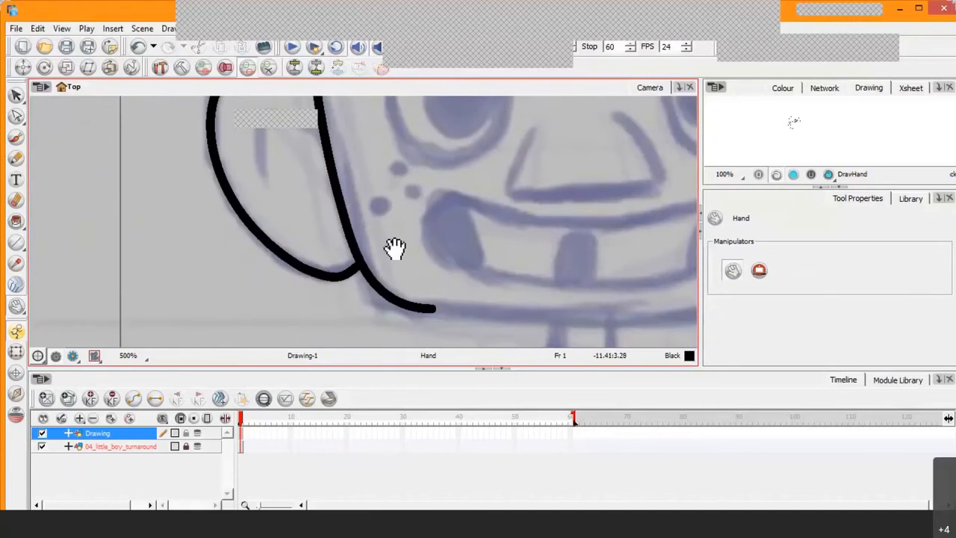
pyautogui.click(16, 115)
pyautogui.click(364, 272)
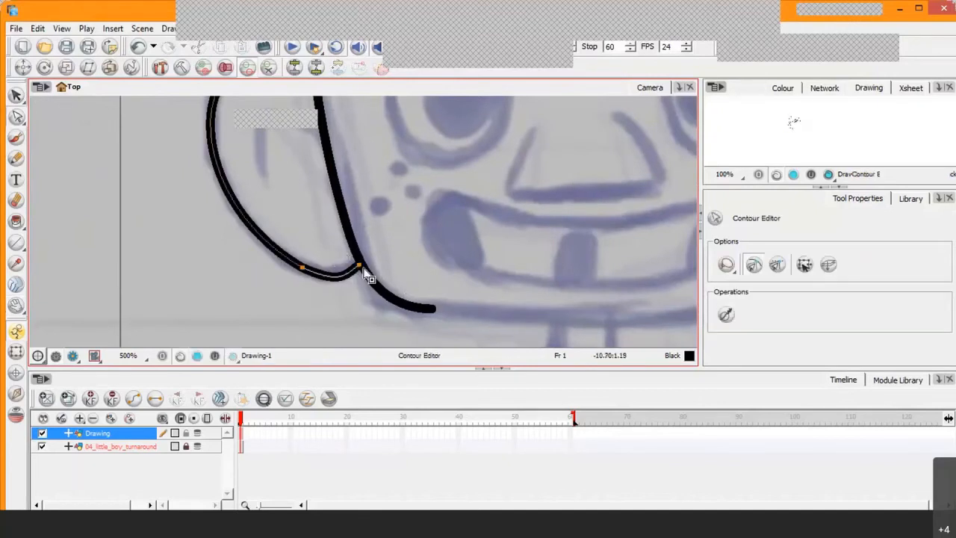
pyautogui.moveTo(359, 265); pyautogui.dragTo(361, 263)
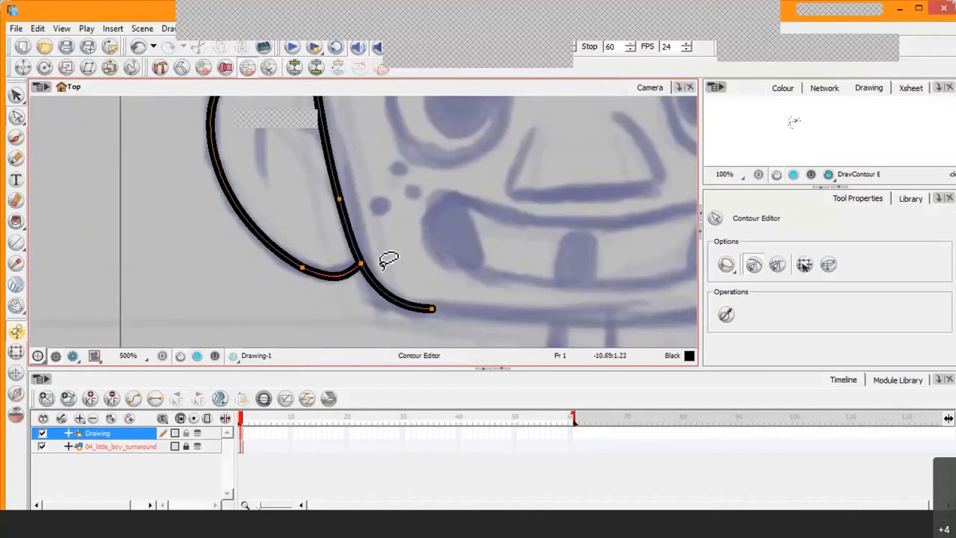
pyautogui.scroll(-2, 458, 292)
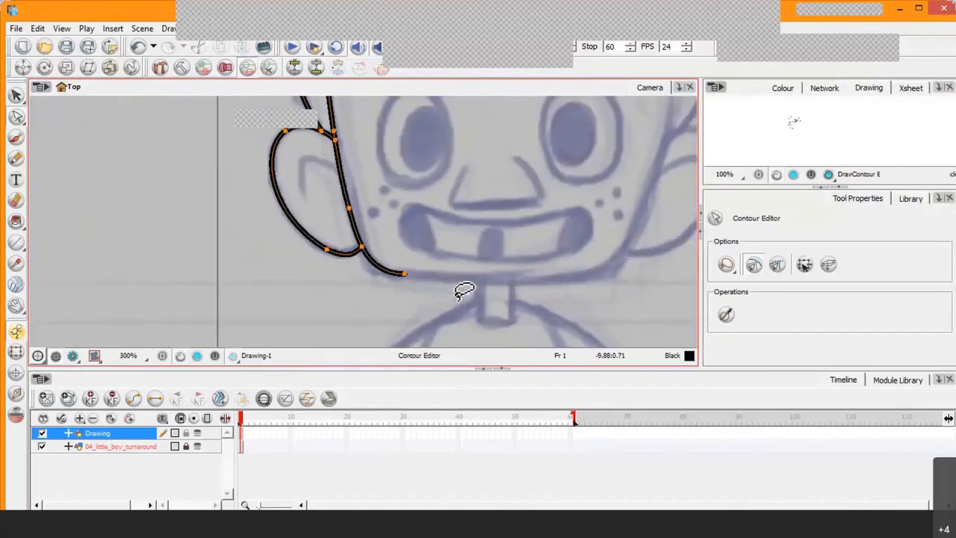
# - Compare the traced fringe, head and ear lines with the sketch by toggling the Drawing layer's visibility
pyautogui.click(15, 306)
pyautogui.moveTo(351, 167); pyautogui.dragTo(317, 316)
pyautogui.moveTo(362, 224)
pyautogui.mouseDown()
pyautogui.moveTo(316, 316)
pyautogui.moveTo(294, 327)
pyautogui.mouseUp()
pyautogui.moveTo(330, 220); pyautogui.dragTo(364, 292)
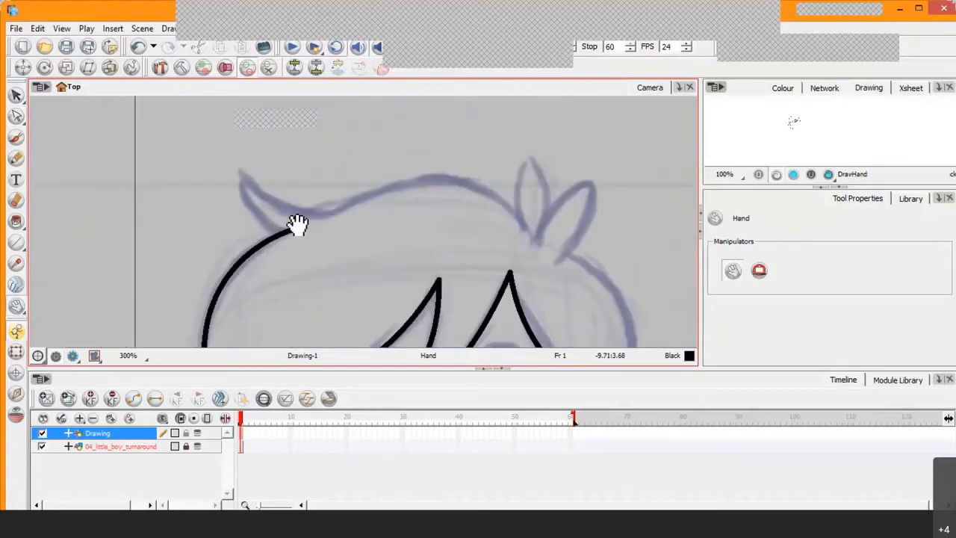
pyautogui.moveTo(331, 245); pyautogui.dragTo(356, 171)
pyautogui.scroll(-2, 355, 172)
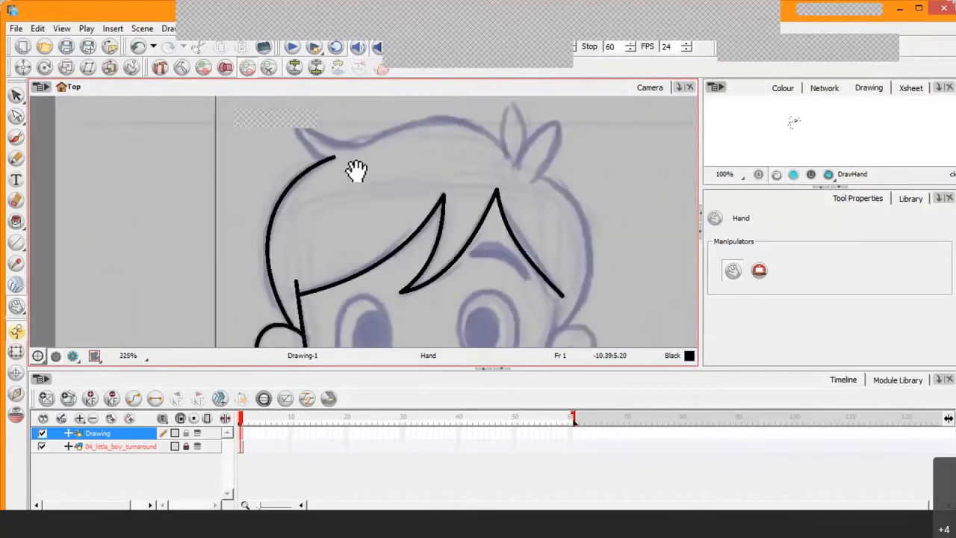
pyautogui.click(41, 434)
pyautogui.click(41, 434)
pyautogui.click(42, 435)
pyautogui.click(42, 435)
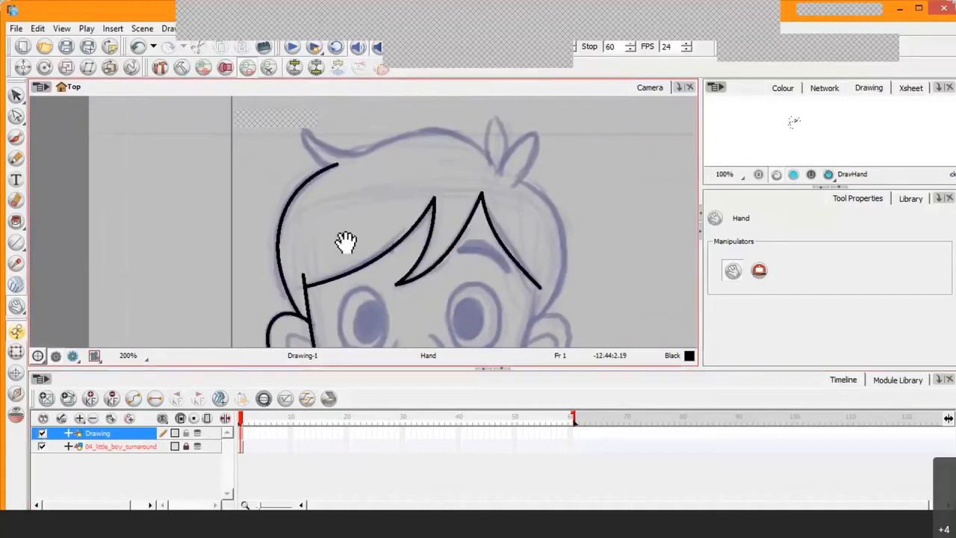
# - Draw a straight line from the upper end of the head curve to the tip of the pointed hair tuft
pyautogui.scroll(5, 433, 214)
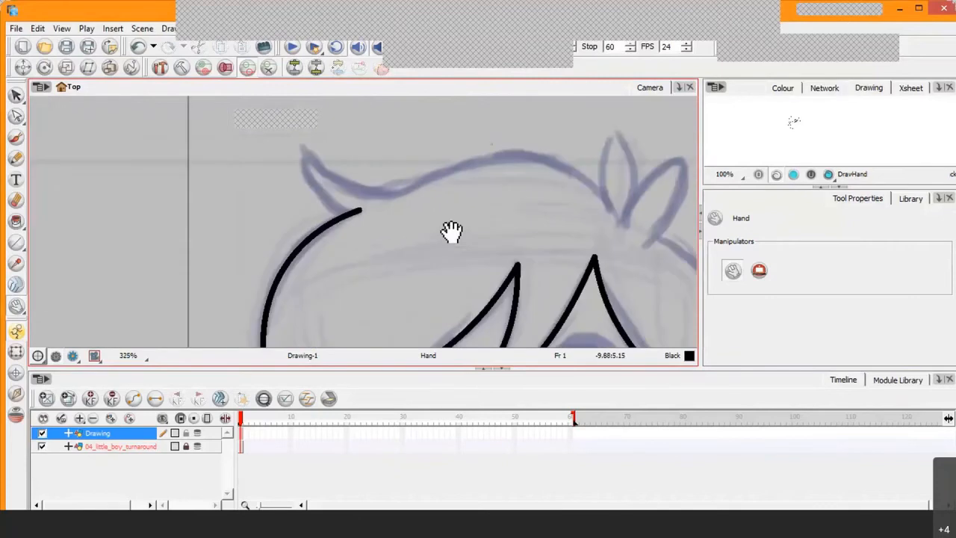
pyautogui.scroll(1, 451, 232)
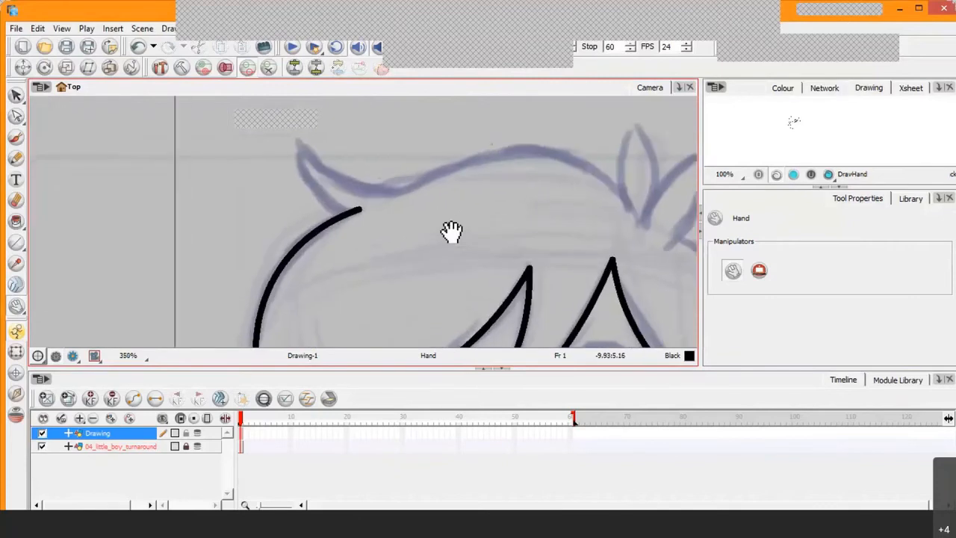
pyautogui.moveTo(465, 254); pyautogui.dragTo(464, 280)
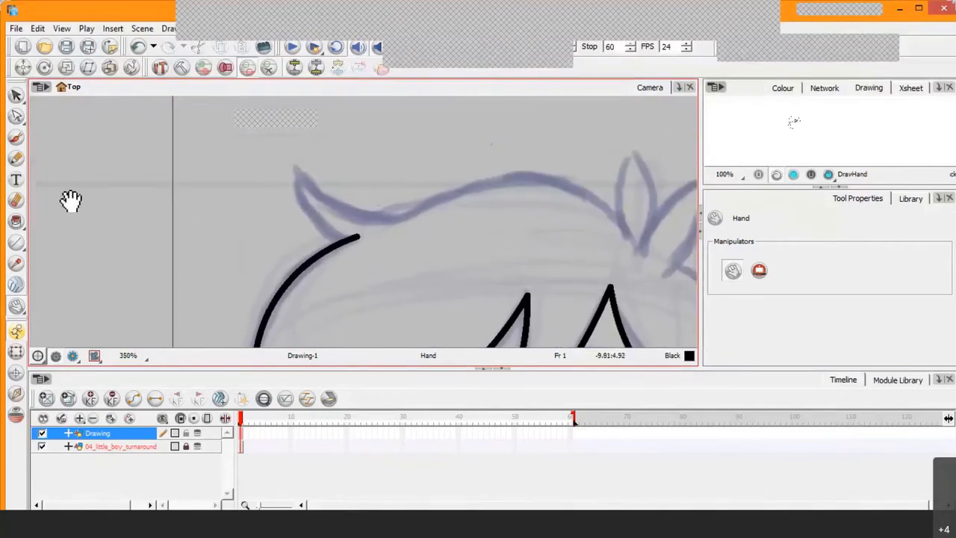
pyautogui.click(16, 243)
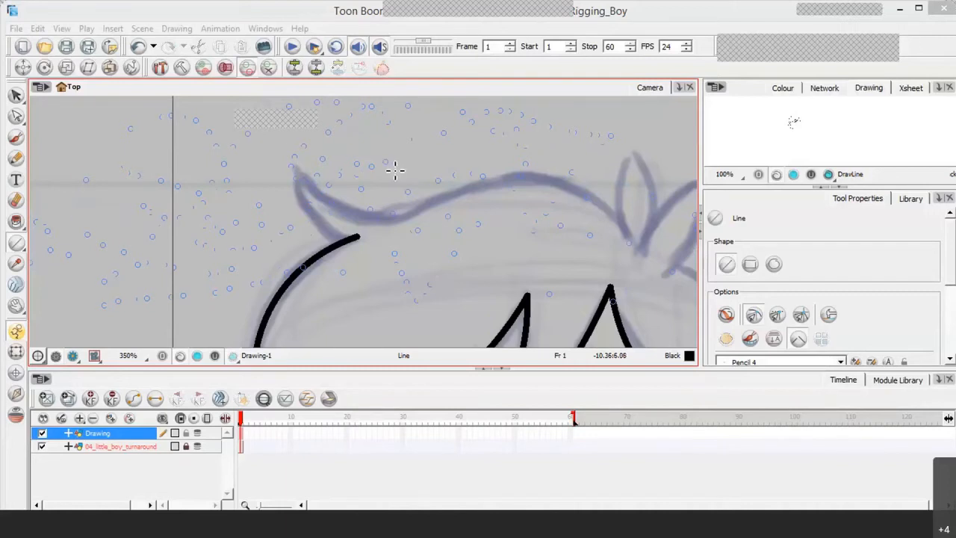
pyautogui.moveTo(384, 161); pyautogui.dragTo(461, 257)
pyautogui.hotkey('ctrl', 'z')
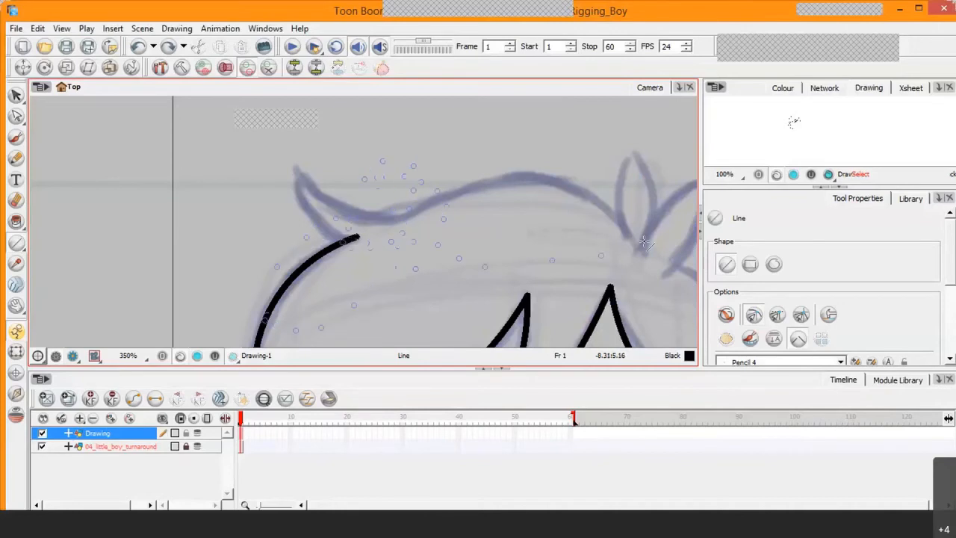
pyautogui.click(754, 316)
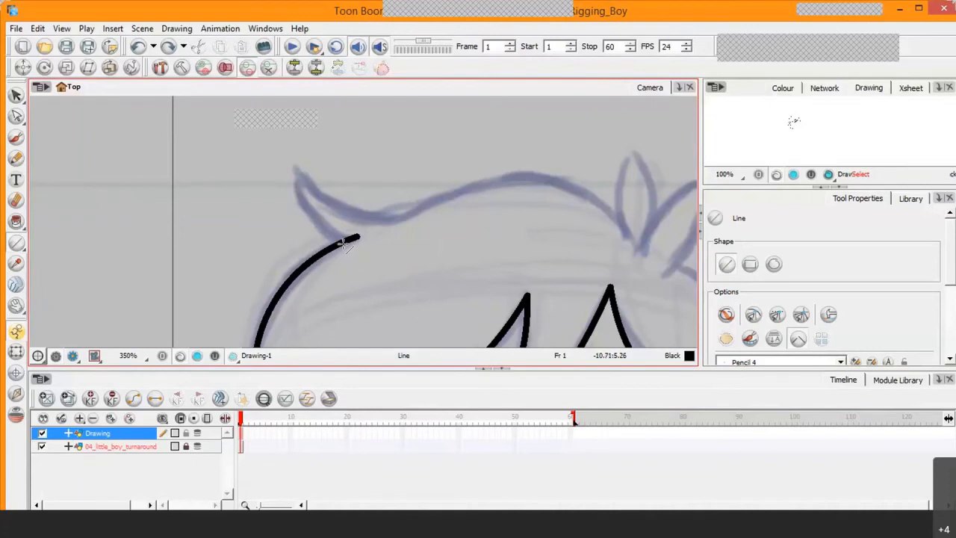
pyautogui.moveTo(351, 238); pyautogui.dragTo(297, 170)
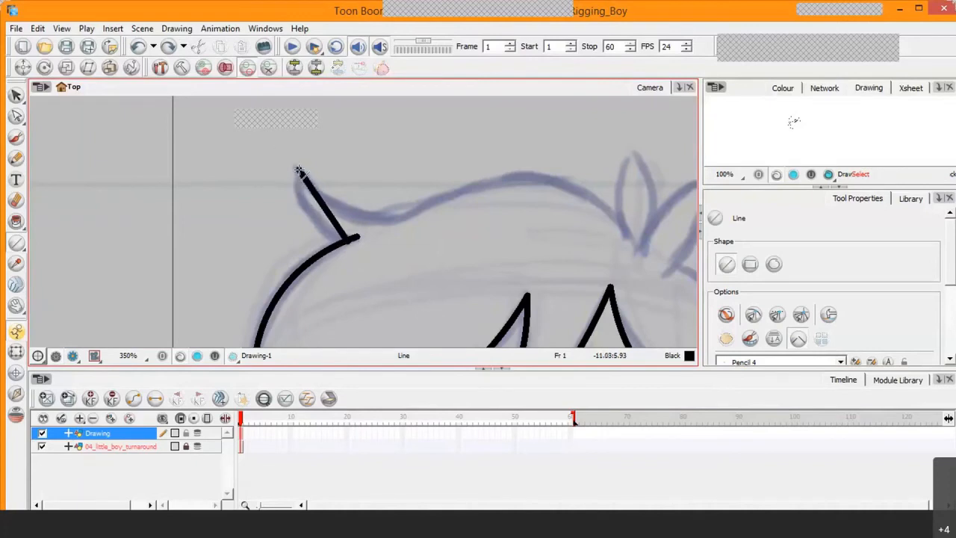
# - Bend the new tuft line to follow the sketch, and check it with the Drawing layer hidden and shown
pyautogui.click(17, 116)
pyautogui.click(326, 220)
pyautogui.moveTo(316, 228)
pyautogui.mouseDown()
pyautogui.moveTo(322, 233)
pyautogui.moveTo(311, 228)
pyautogui.mouseUp()
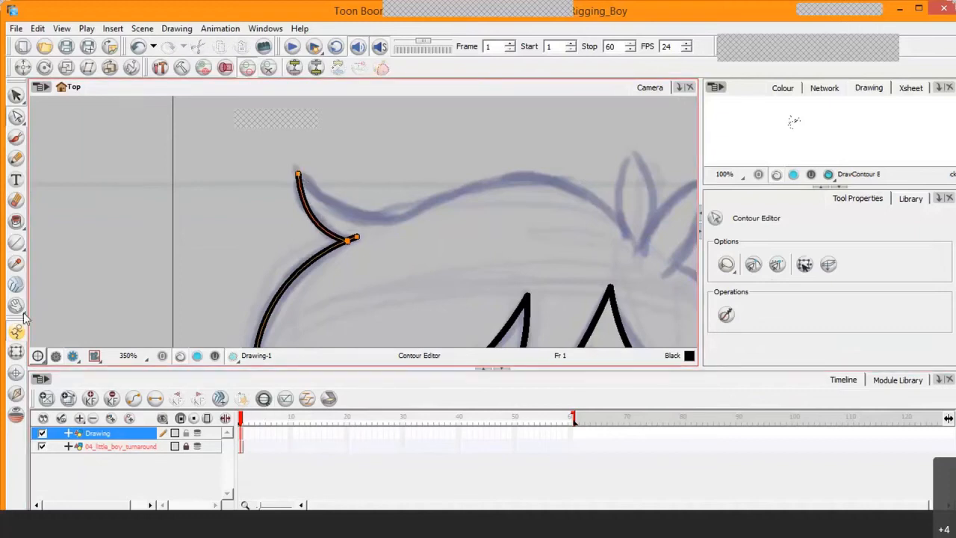
pyautogui.click(42, 433)
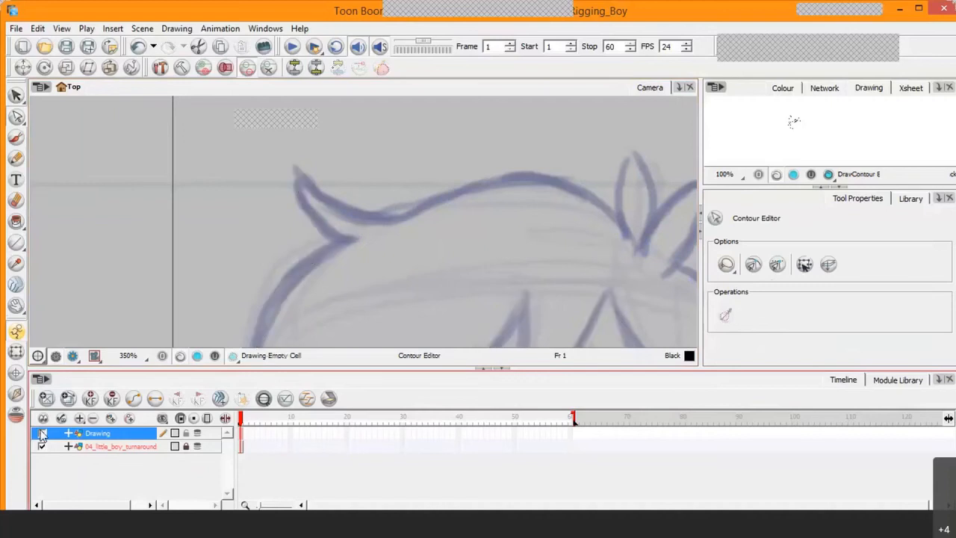
pyautogui.click(41, 433)
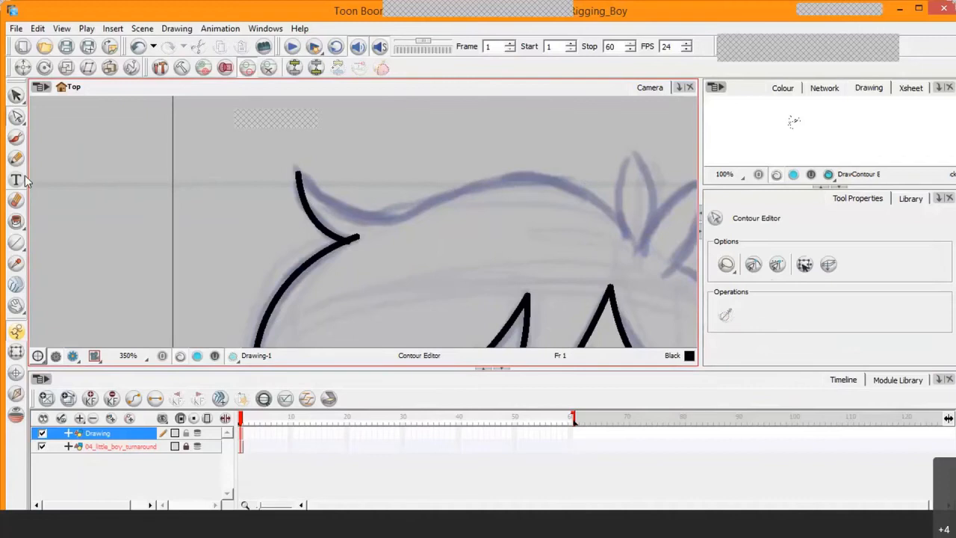
# - Draw a straight line from the base of the leaf-shaped strands to the tuft tip and add a point near the tuft
pyautogui.click(17, 244)
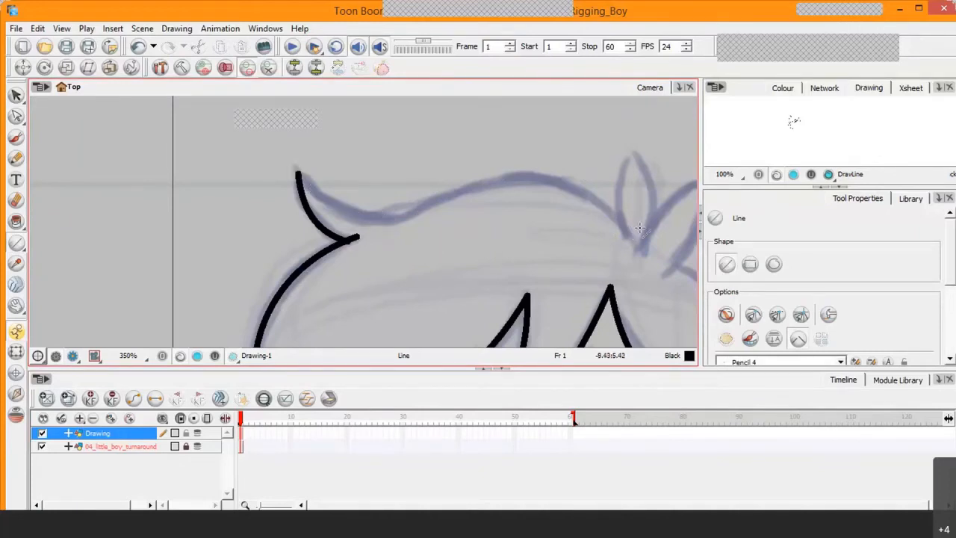
pyautogui.moveTo(651, 229)
pyautogui.mouseDown()
pyautogui.moveTo(217, 209)
pyautogui.moveTo(297, 176)
pyautogui.mouseUp()
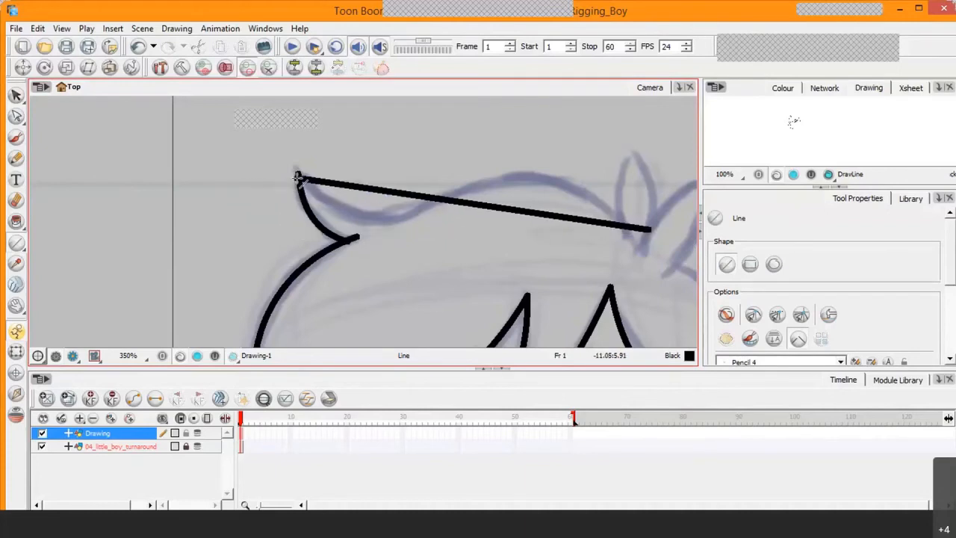
pyautogui.click(17, 116)
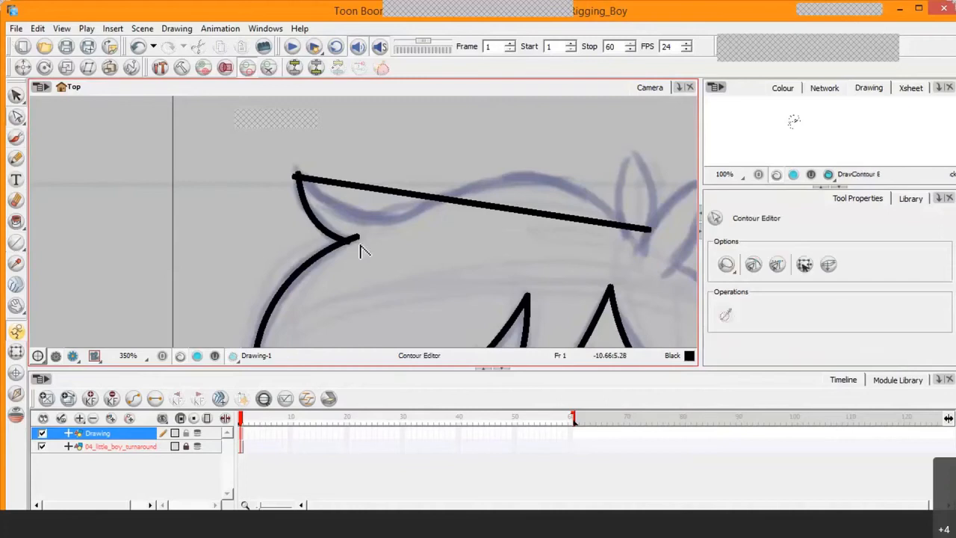
pyautogui.click(368, 192)
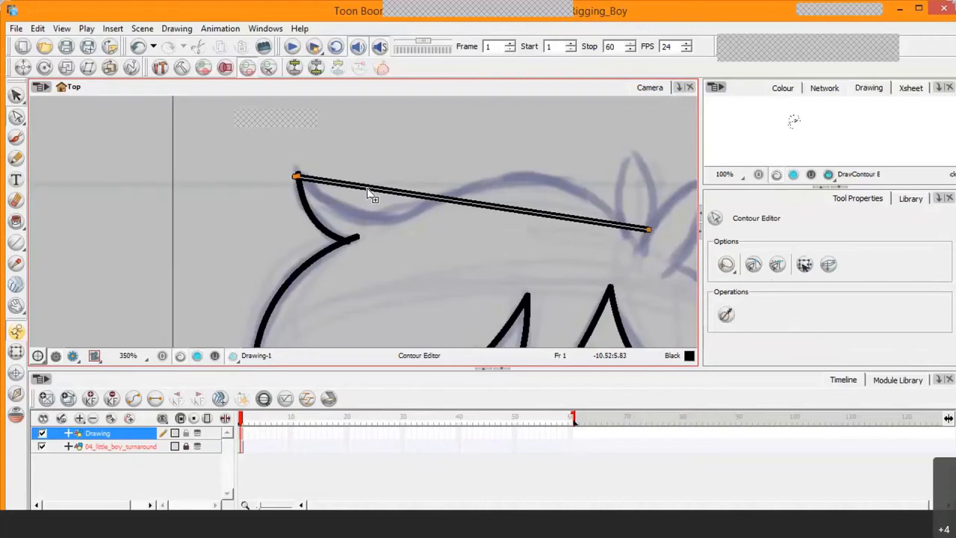
pyautogui.click(368, 191)
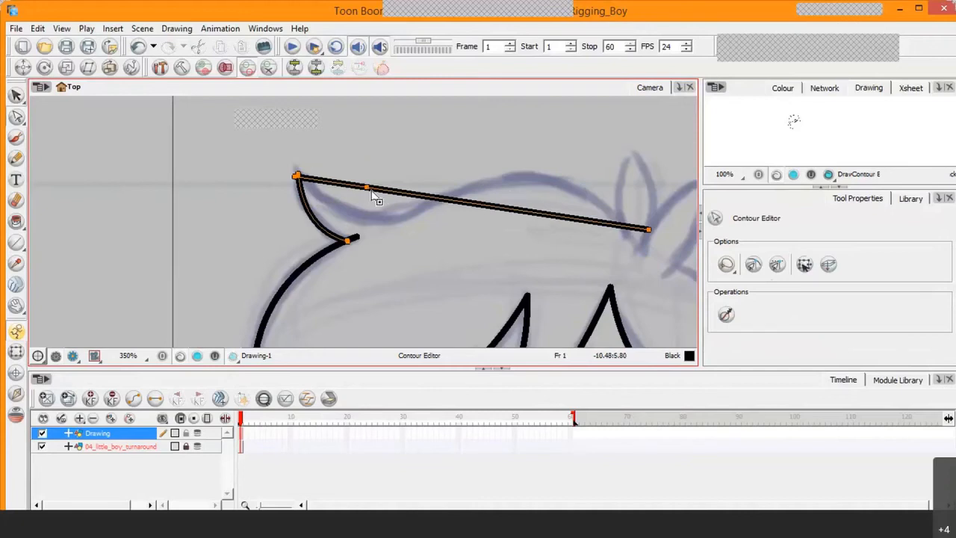
# - Add a second point at the crown and curve the line through both points along the sketched hair top
pyautogui.click(544, 219)
pyautogui.moveTo(543, 219); pyautogui.dragTo(542, 178)
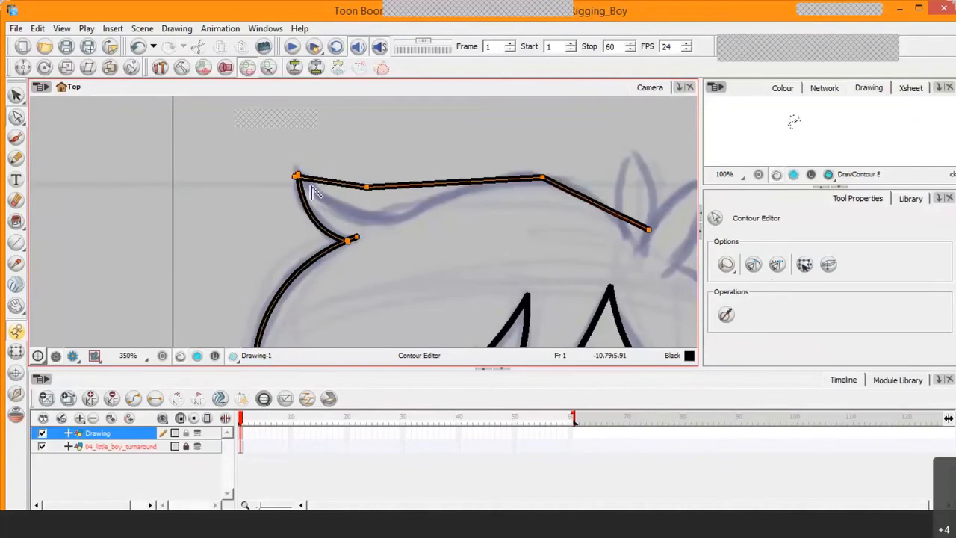
pyautogui.moveTo(374, 193); pyautogui.dragTo(426, 227)
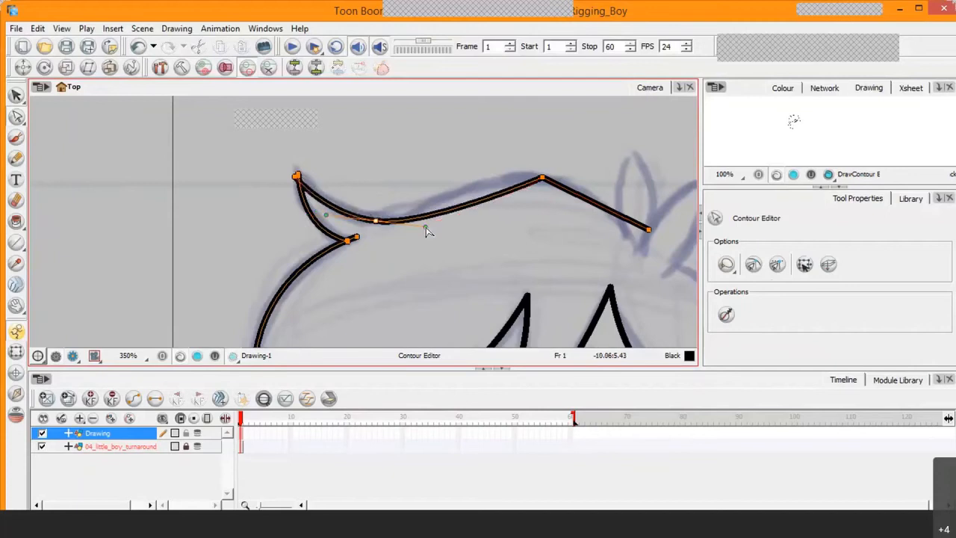
pyautogui.moveTo(542, 180); pyautogui.dragTo(476, 173)
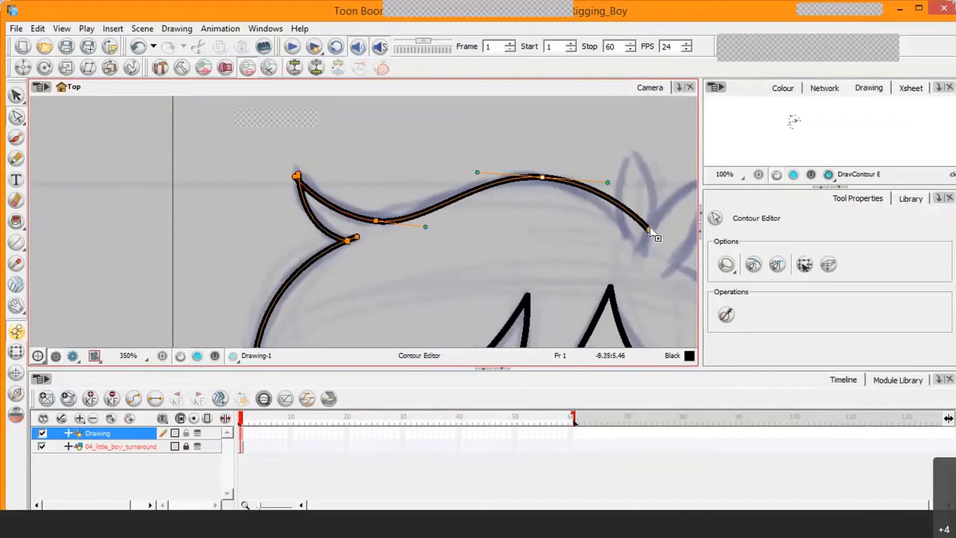
# - Fine-tune the hair-top curve's crown, dip and end points to match the sketch
pyautogui.moveTo(650, 231); pyautogui.dragTo(639, 238)
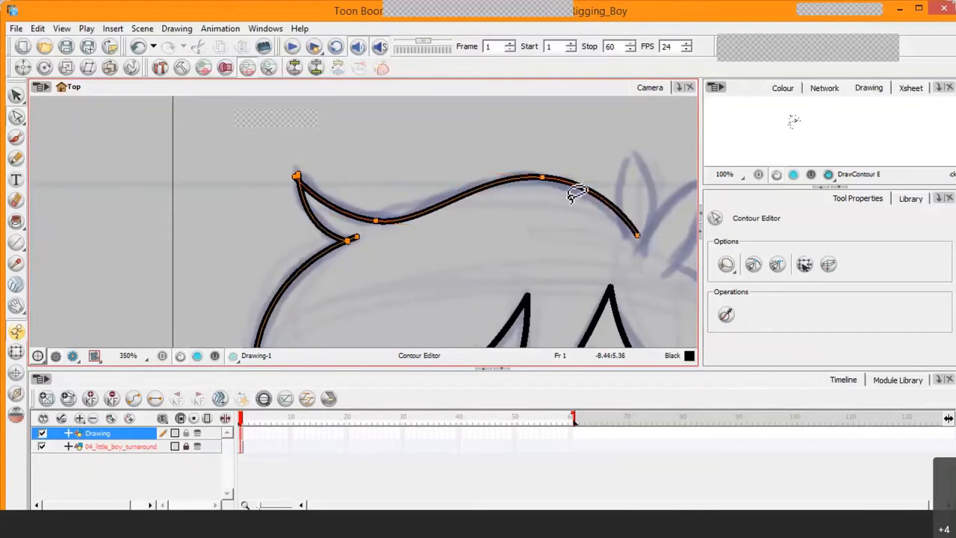
pyautogui.moveTo(543, 180); pyautogui.dragTo(540, 183)
pyautogui.moveTo(639, 236); pyautogui.dragTo(635, 239)
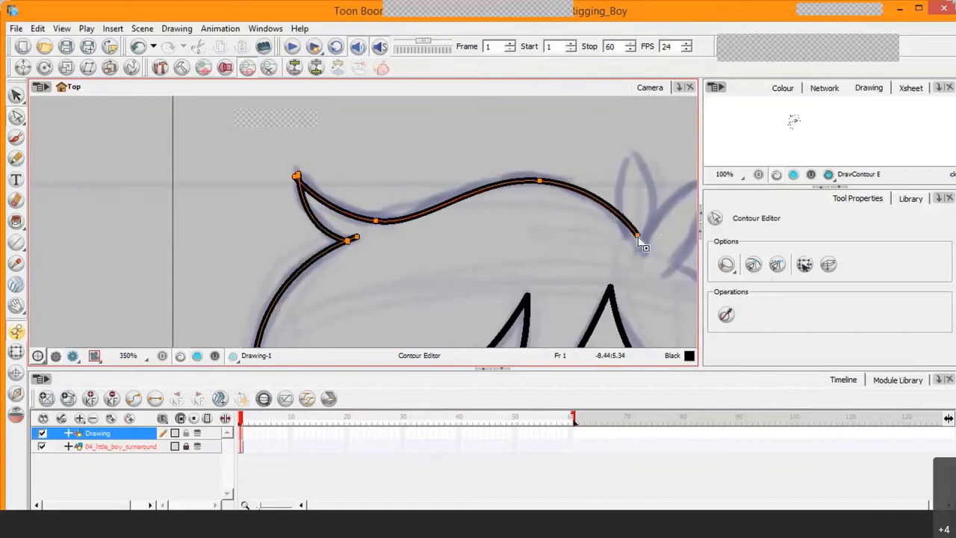
pyautogui.moveTo(540, 180); pyautogui.dragTo(535, 176)
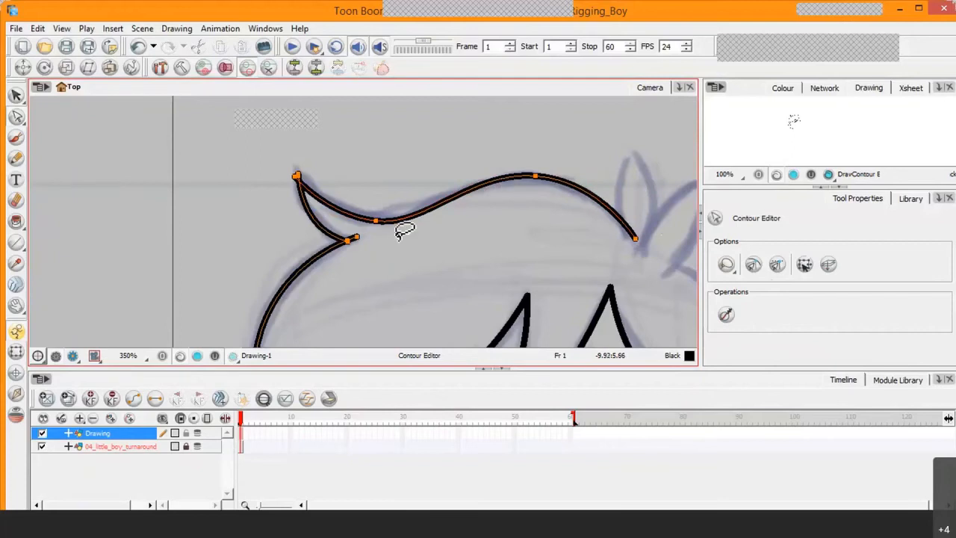
pyautogui.moveTo(378, 229); pyautogui.dragTo(377, 226)
# - Turn on snapping and snap the hair-top curve's end point onto the tuft tip
pyautogui.click(753, 264)
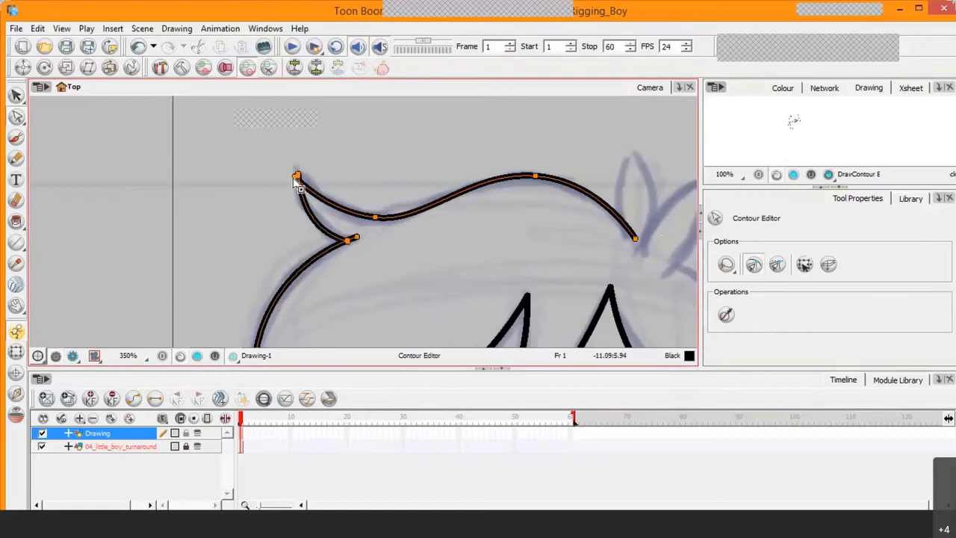
pyautogui.moveTo(296, 175); pyautogui.dragTo(298, 174)
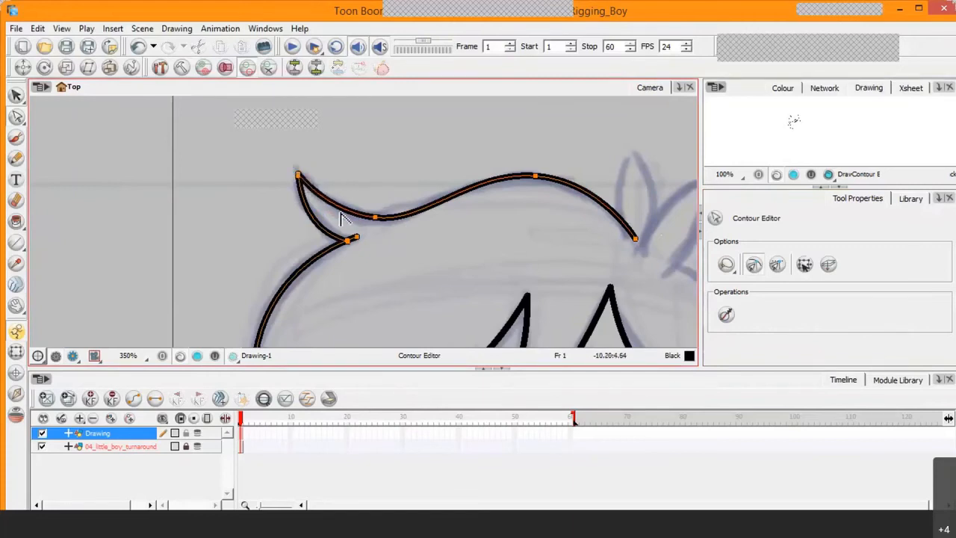
pyautogui.moveTo(357, 238); pyautogui.dragTo(348, 241)
pyautogui.hotkey('ctrl', 'z')
pyautogui.hotkey('ctrl', 'z')
# - Join the tuft line's lower end with the upper end of the head curve
pyautogui.click(351, 241)
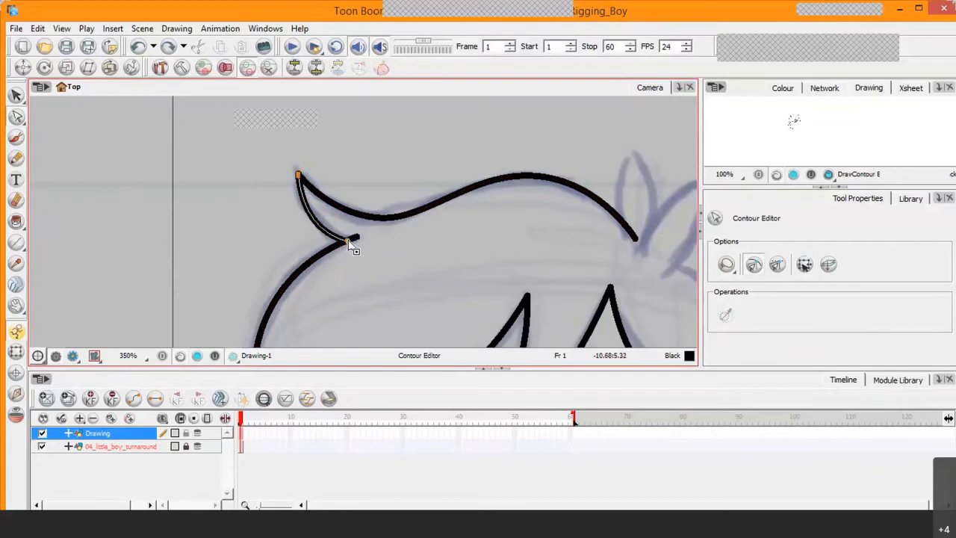
pyautogui.moveTo(356, 240); pyautogui.dragTo(355, 236)
pyautogui.click(387, 252)
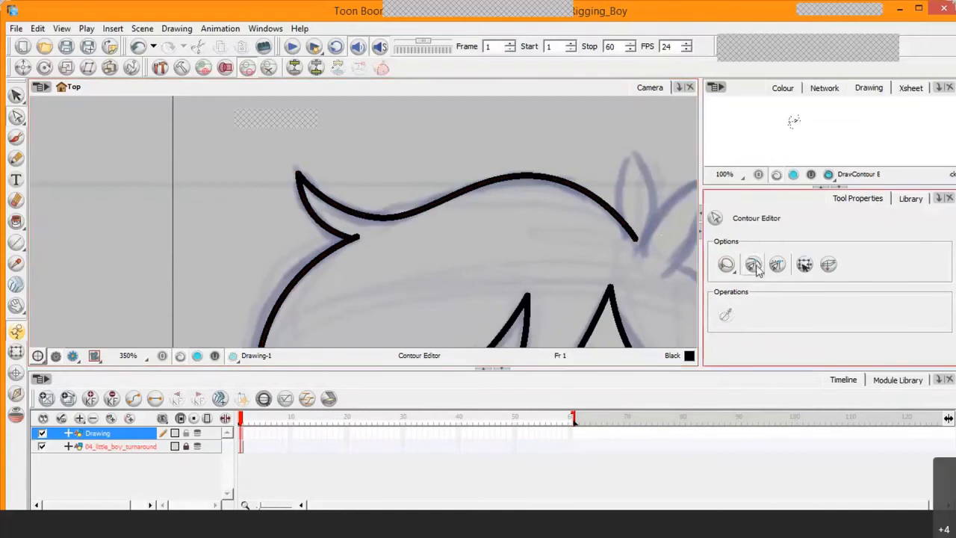
# - Refine the hair-top curve's crown point and its end by the leaf-shaped strands, and hide the Drawing layer to compare with the sketch
pyautogui.click(535, 179)
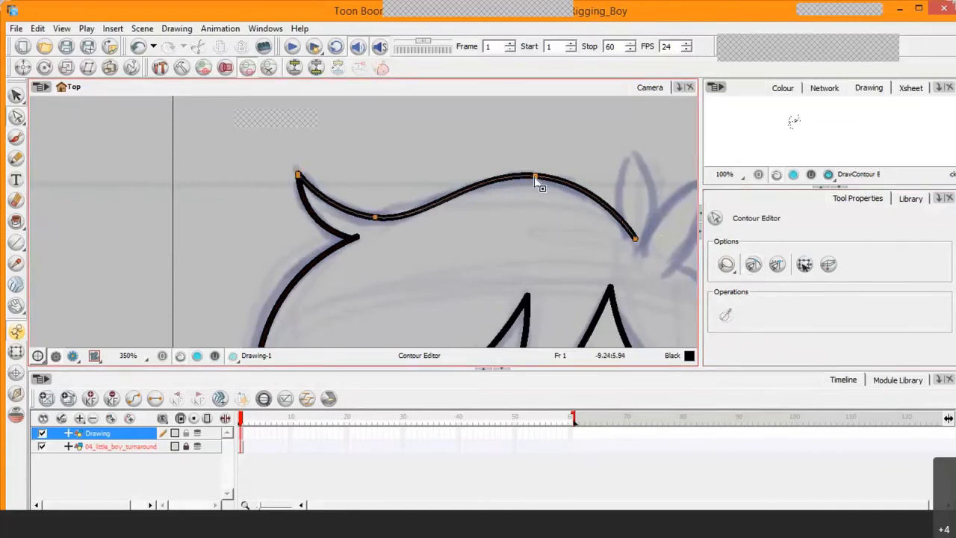
pyautogui.click(535, 180)
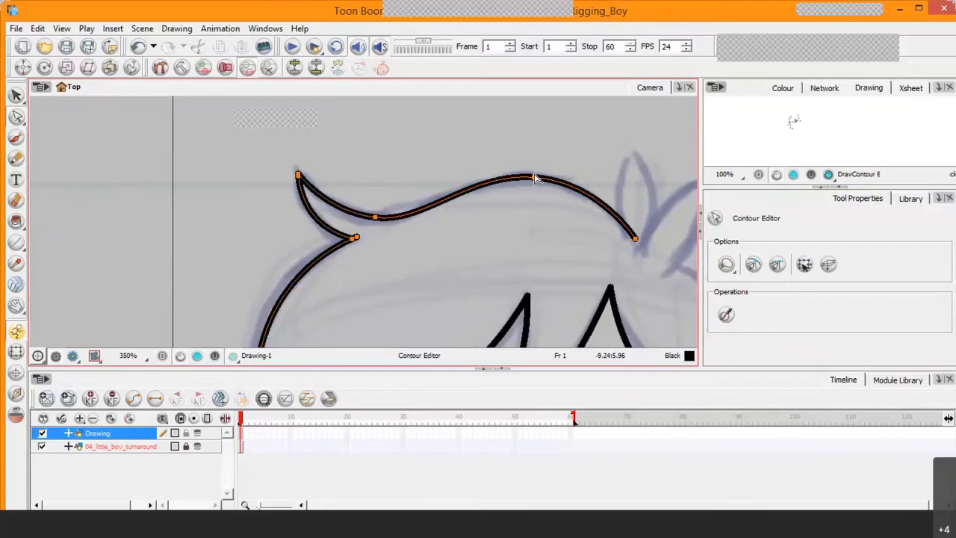
pyautogui.scroll(-1, 572, 302)
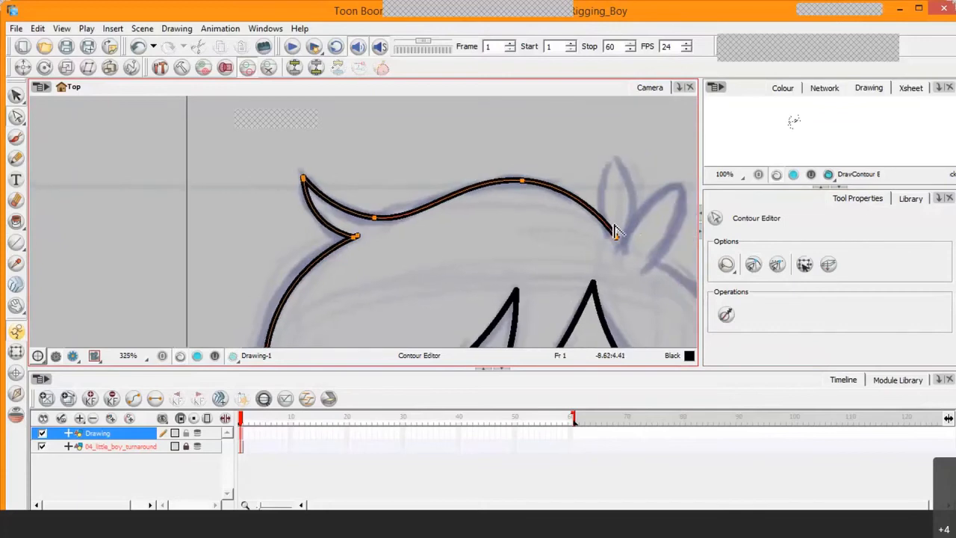
pyautogui.moveTo(619, 240); pyautogui.dragTo(615, 238)
pyautogui.click(43, 434)
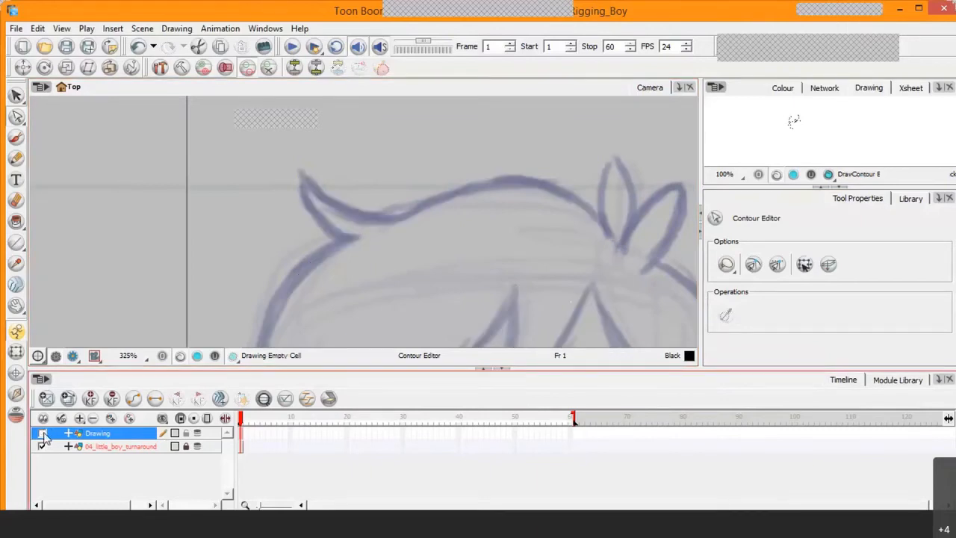
# - Show the Drawing layer and erase the end of the top hair contour that runs into the upright tuft
pyautogui.click(42, 435)
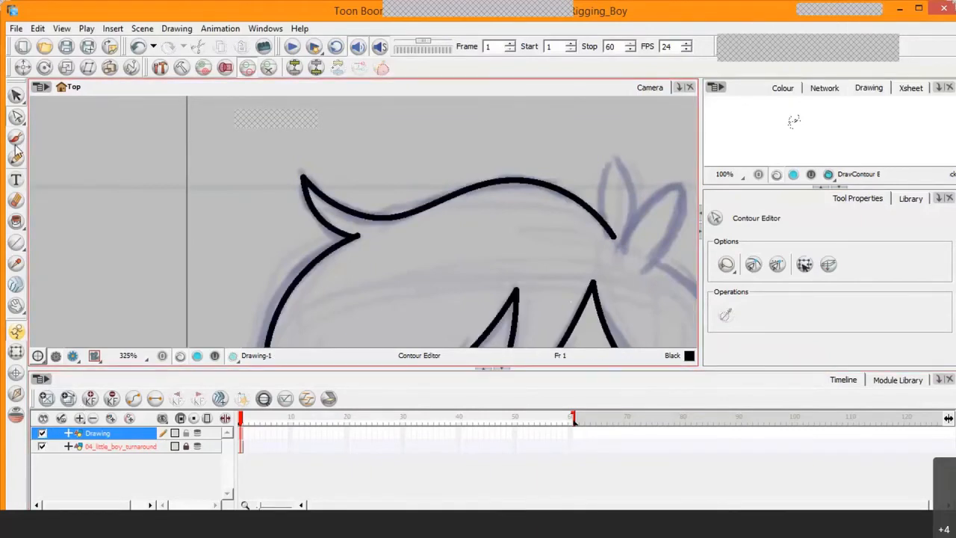
pyautogui.click(16, 200)
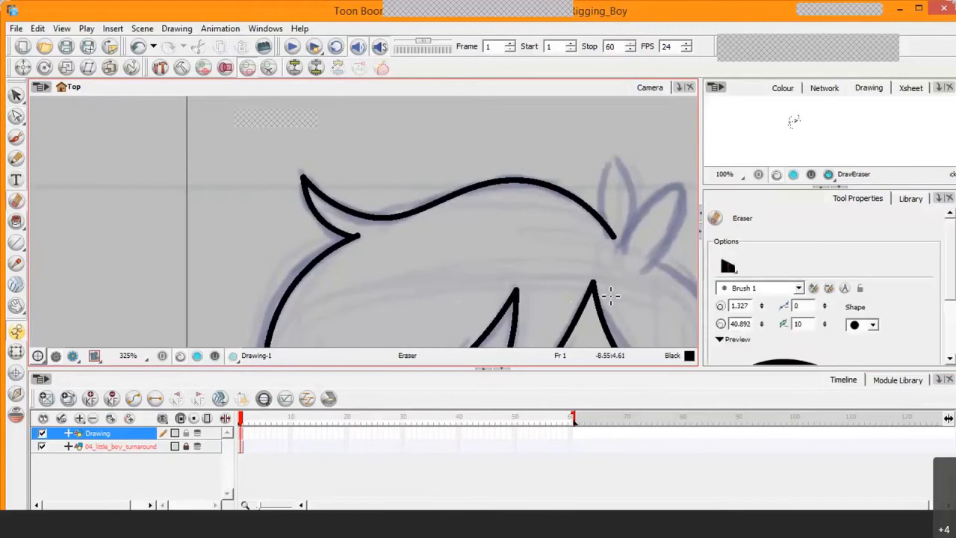
pyautogui.moveTo(629, 232)
pyautogui.mouseDown()
pyautogui.moveTo(631, 224)
pyautogui.moveTo(625, 238)
pyautogui.mouseUp()
# - Trace the left edge of the upright hair tuft with a line and bend it to match the sketch
pyautogui.click(16, 243)
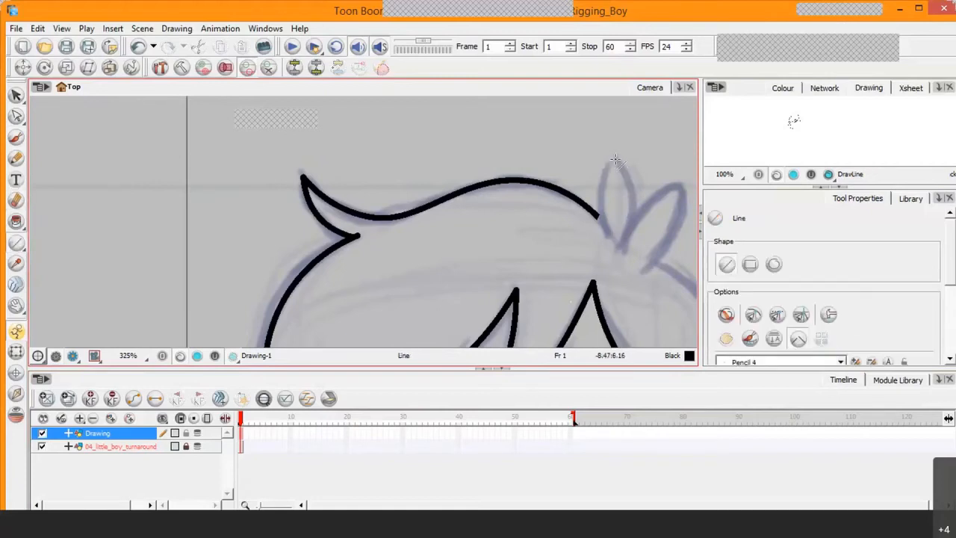
pyautogui.moveTo(614, 158); pyautogui.dragTo(616, 246)
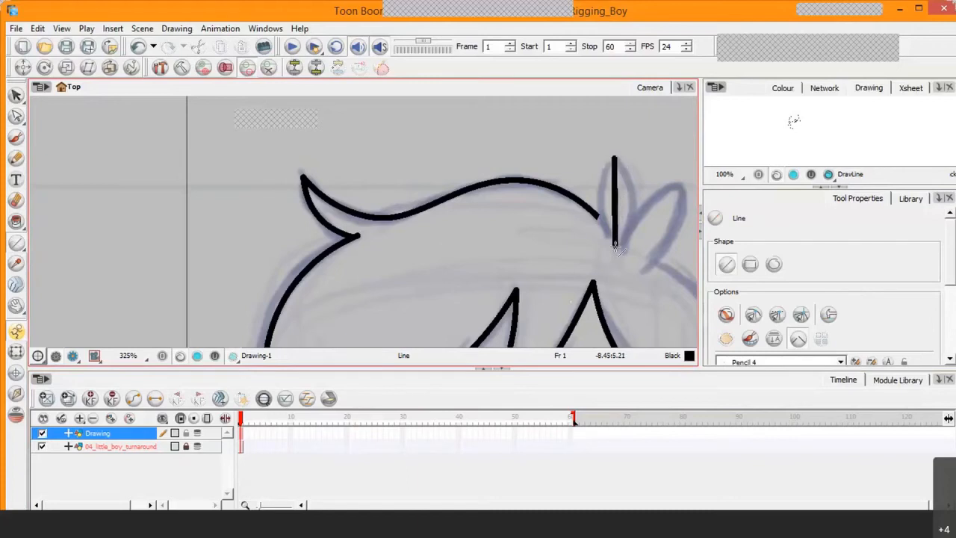
pyautogui.click(16, 115)
pyautogui.click(612, 190)
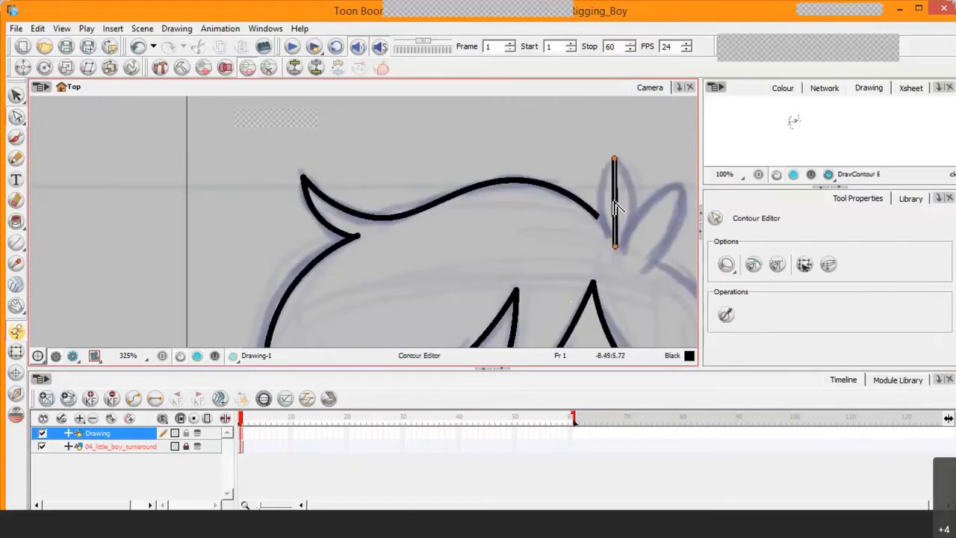
pyautogui.moveTo(607, 192); pyautogui.dragTo(602, 198)
pyautogui.moveTo(615, 248); pyautogui.dragTo(611, 244)
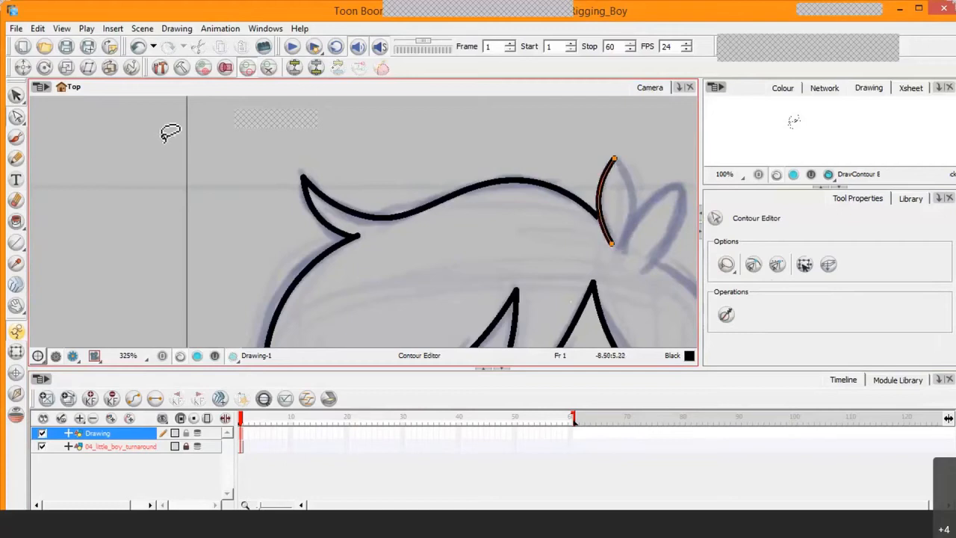
# - Trace the right edge of the upright hair tuft with a line curved outward to close the leaf shape
pyautogui.click(17, 245)
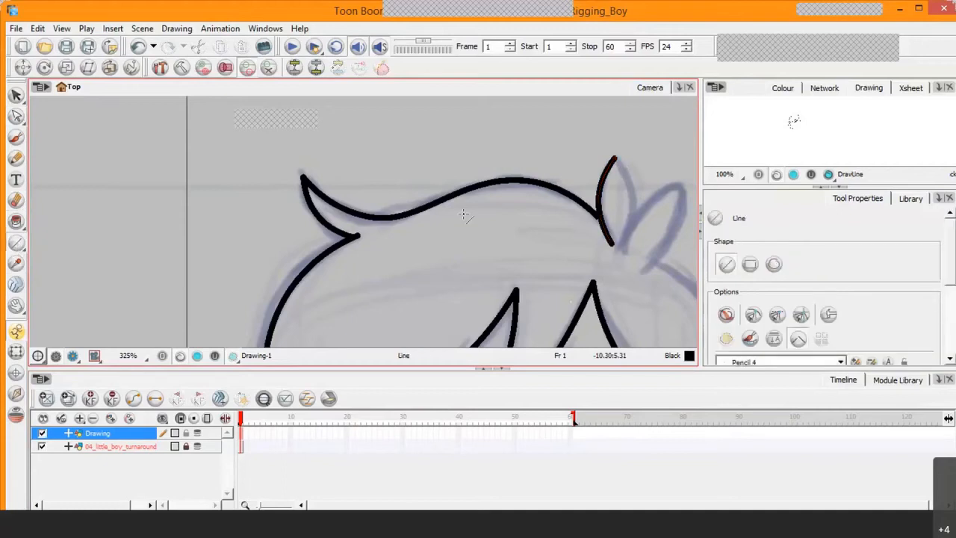
pyautogui.moveTo(615, 158)
pyautogui.mouseDown()
pyautogui.moveTo(615, 272)
pyautogui.moveTo(615, 252)
pyautogui.mouseUp()
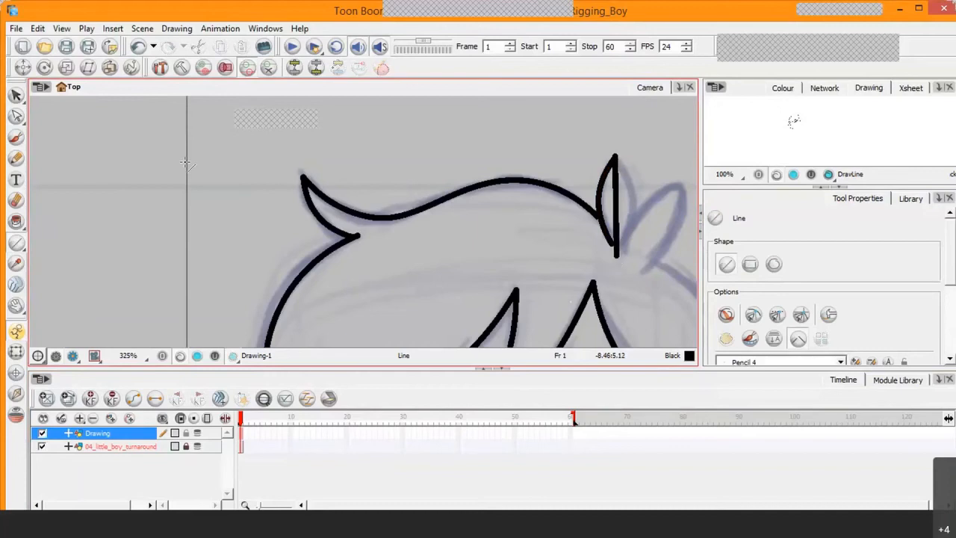
pyautogui.click(16, 116)
pyautogui.click(619, 202)
pyautogui.moveTo(617, 202); pyautogui.dragTo(637, 200)
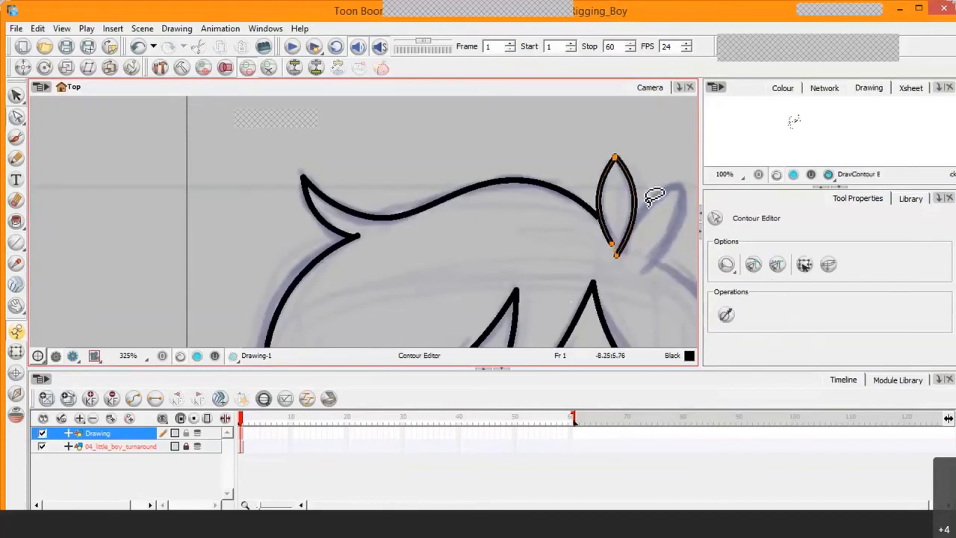
pyautogui.moveTo(618, 254); pyautogui.dragTo(614, 251)
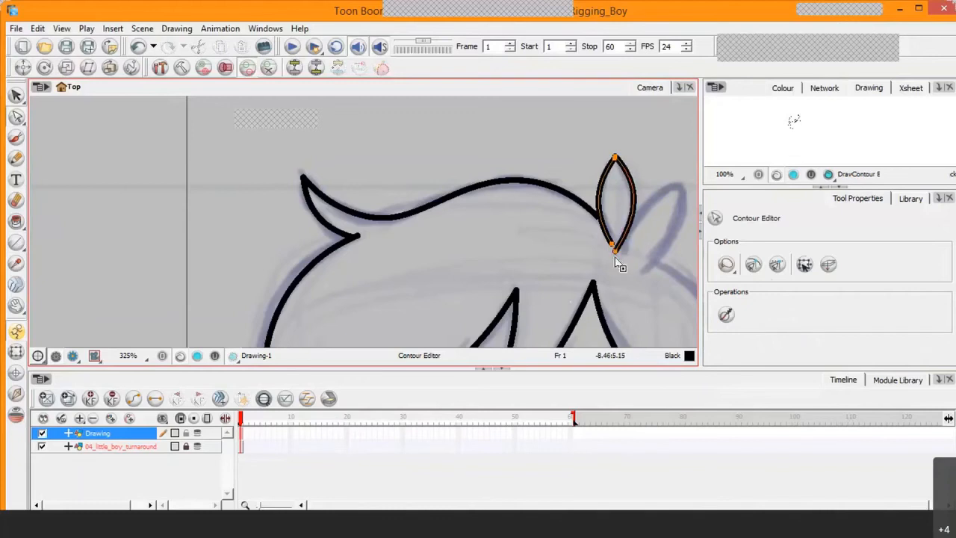
# - Compare the upright tuft with the sketch, then join its lower end points and refine its right curve
pyautogui.click(43, 434)
pyautogui.click(43, 434)
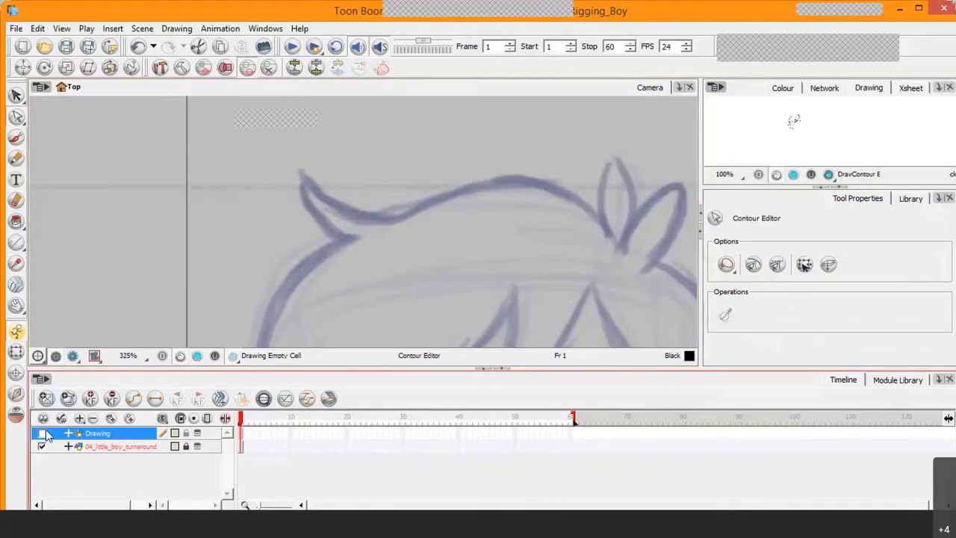
pyautogui.click(42, 434)
pyautogui.click(619, 255)
pyautogui.moveTo(618, 252); pyautogui.dragTo(589, 223)
pyautogui.click(614, 247)
pyautogui.moveTo(635, 195); pyautogui.dragTo(634, 197)
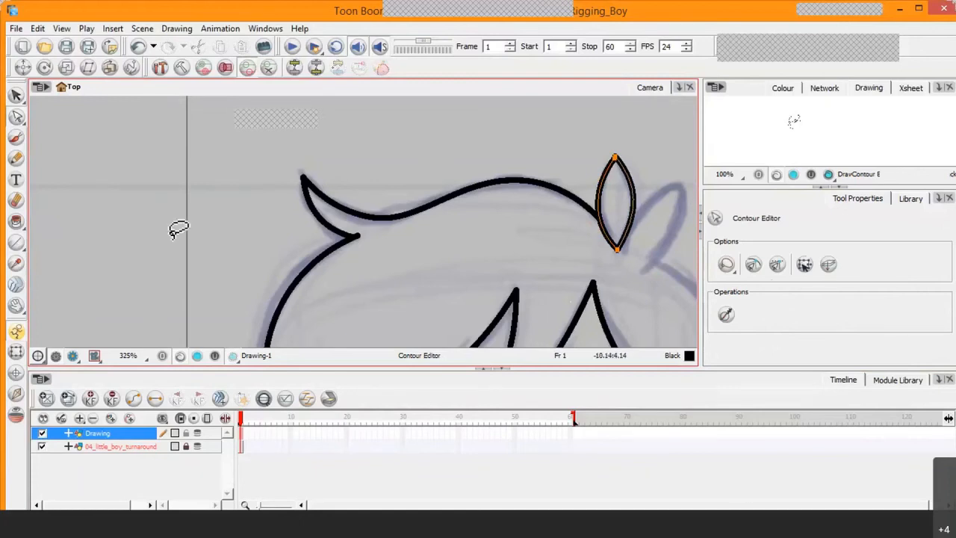
# - Trace the upper edge of the slanted second tuft with a line, curving it and adjusting its tip to the sketch
pyautogui.click(22, 306)
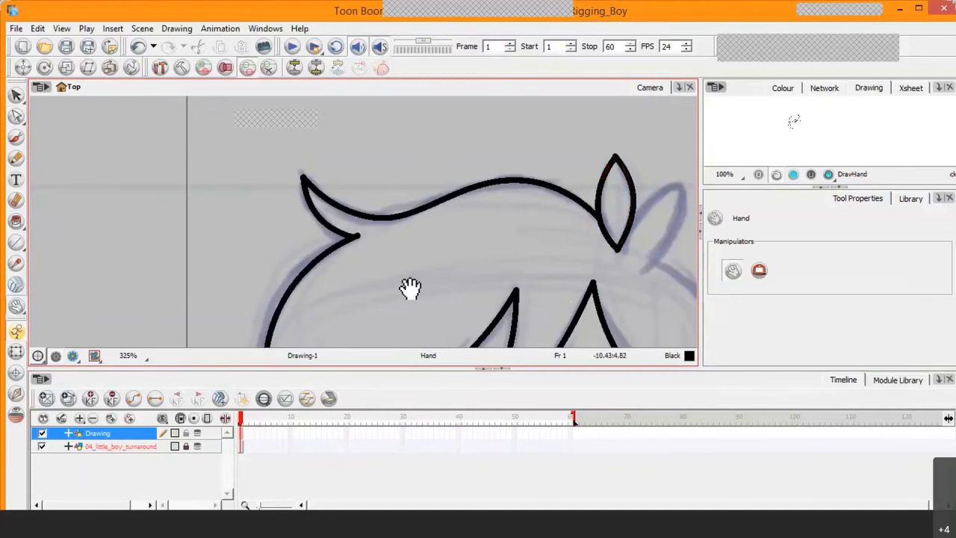
pyautogui.moveTo(410, 288); pyautogui.dragTo(247, 266)
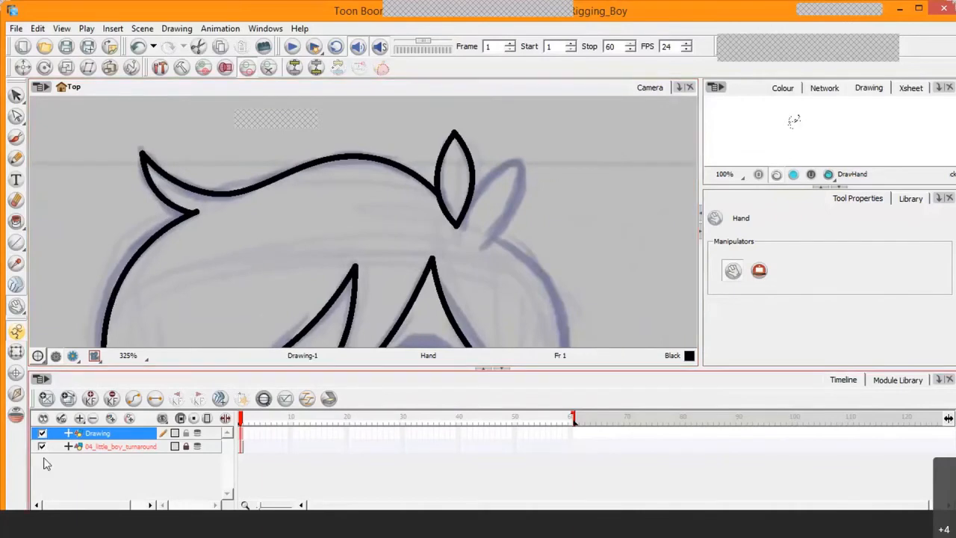
pyautogui.click(43, 434)
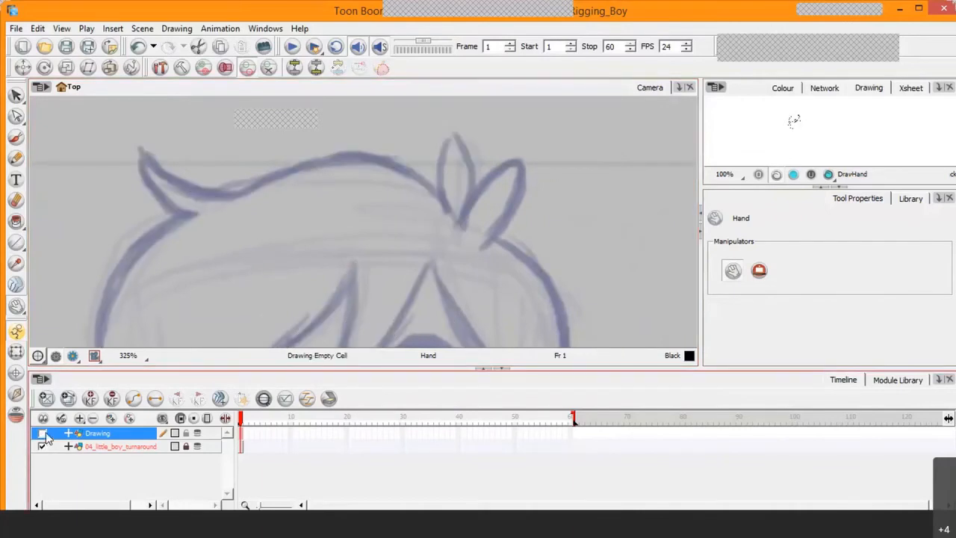
pyautogui.click(42, 433)
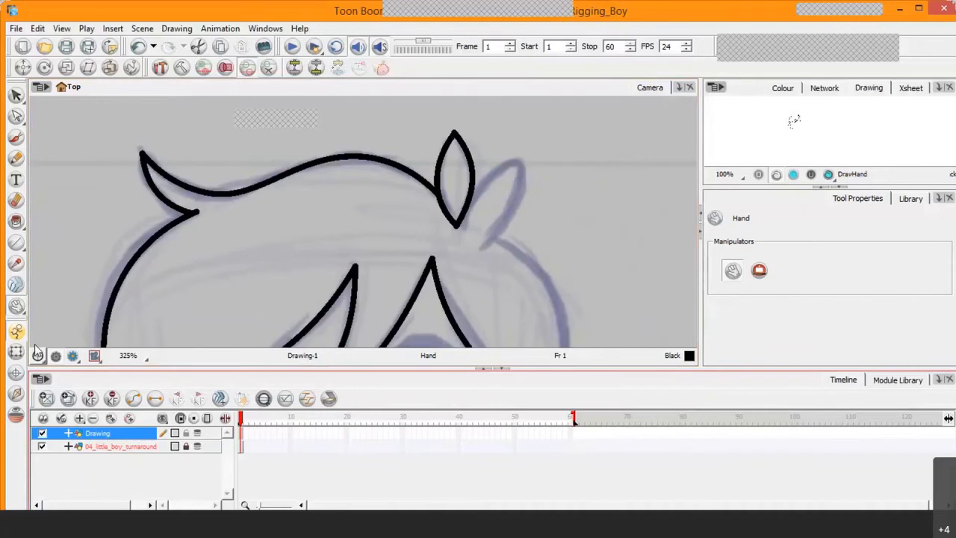
pyautogui.click(17, 243)
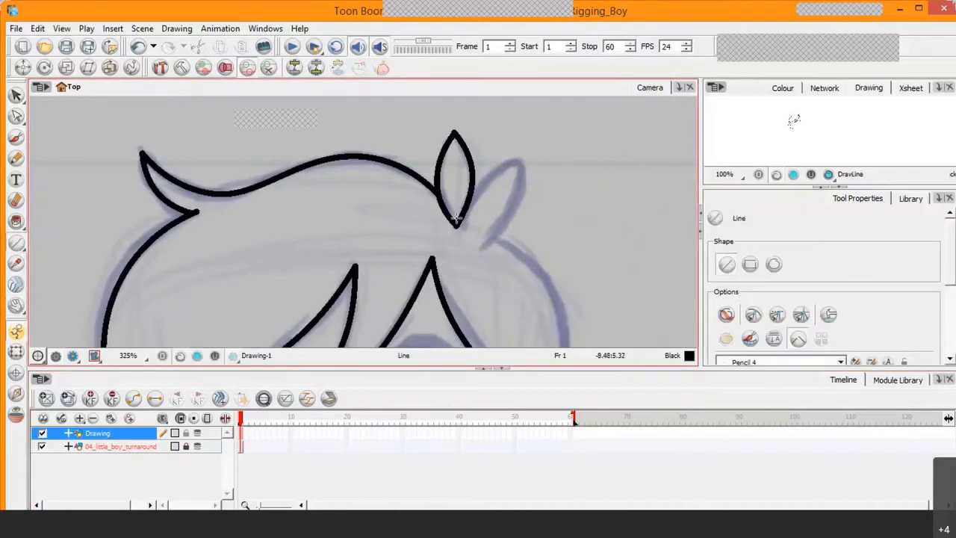
pyautogui.moveTo(525, 159); pyautogui.dragTo(459, 227)
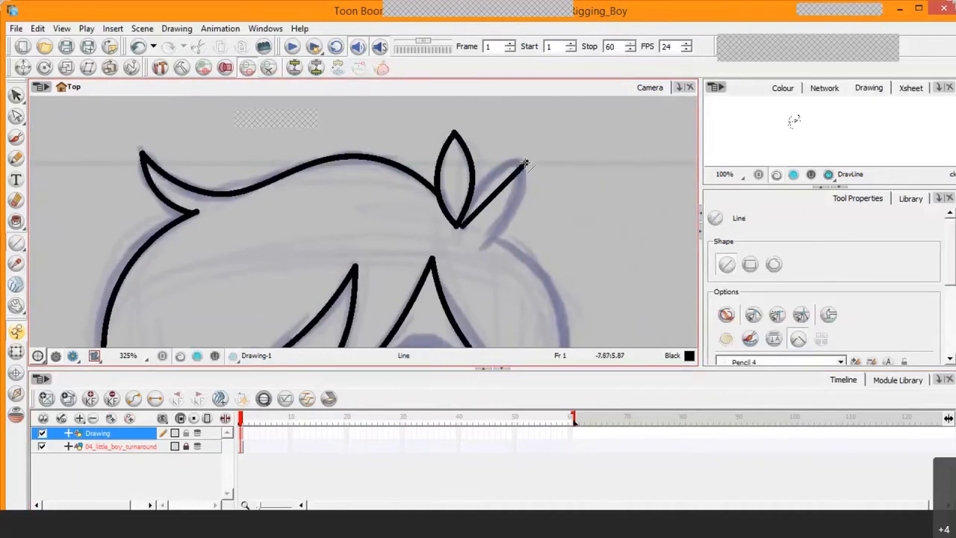
pyautogui.click(16, 116)
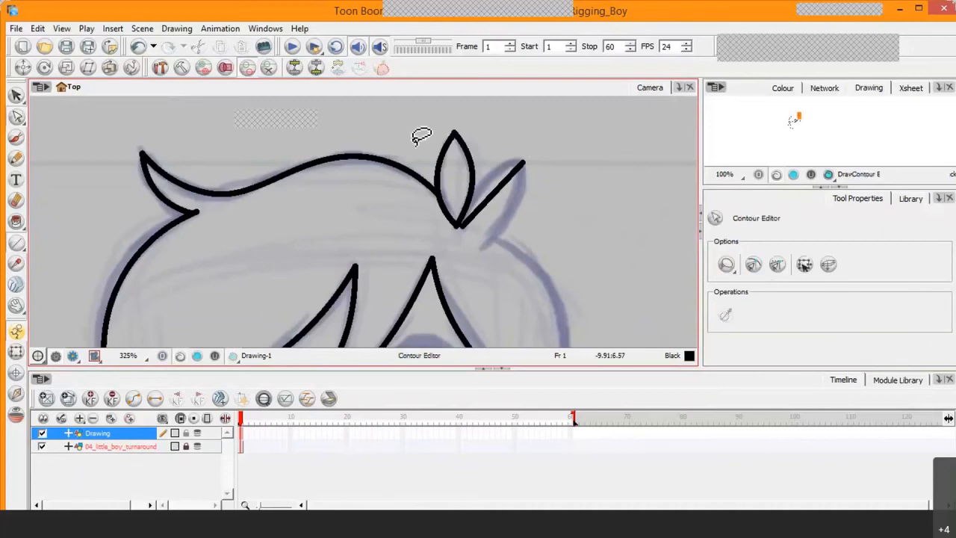
pyautogui.moveTo(495, 192); pyautogui.dragTo(486, 175)
pyautogui.click(529, 154)
pyautogui.click(524, 163)
pyautogui.moveTo(525, 168); pyautogui.dragTo(518, 161)
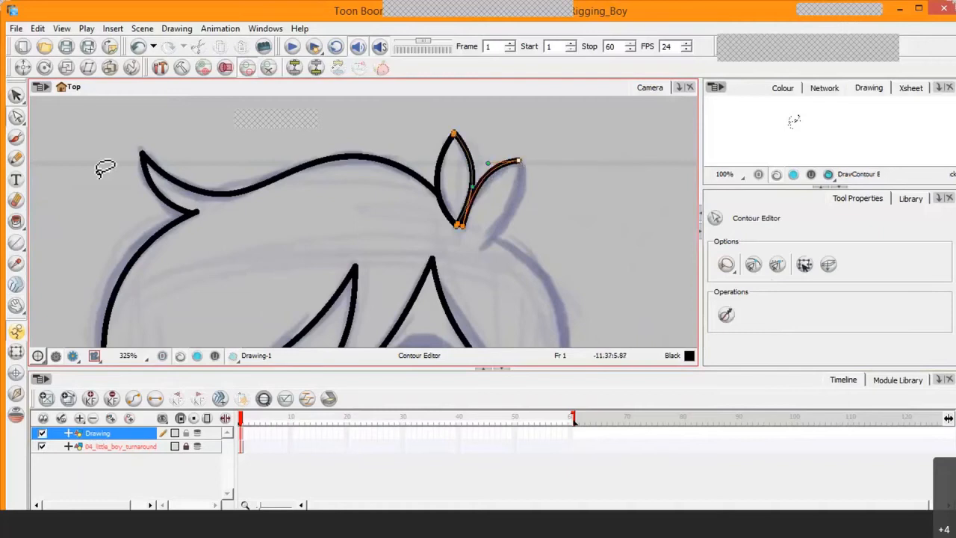
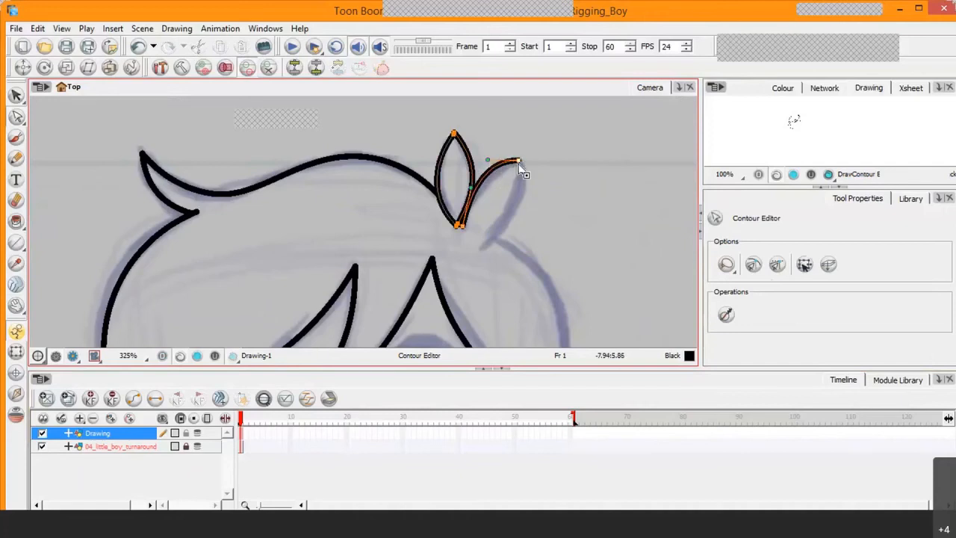
pyautogui.moveTo(521, 166); pyautogui.dragTo(517, 160)
# - Trace the outer edge of the slanted tuft from its tip down to the head and shape its curve to the sketch
pyautogui.click(16, 245)
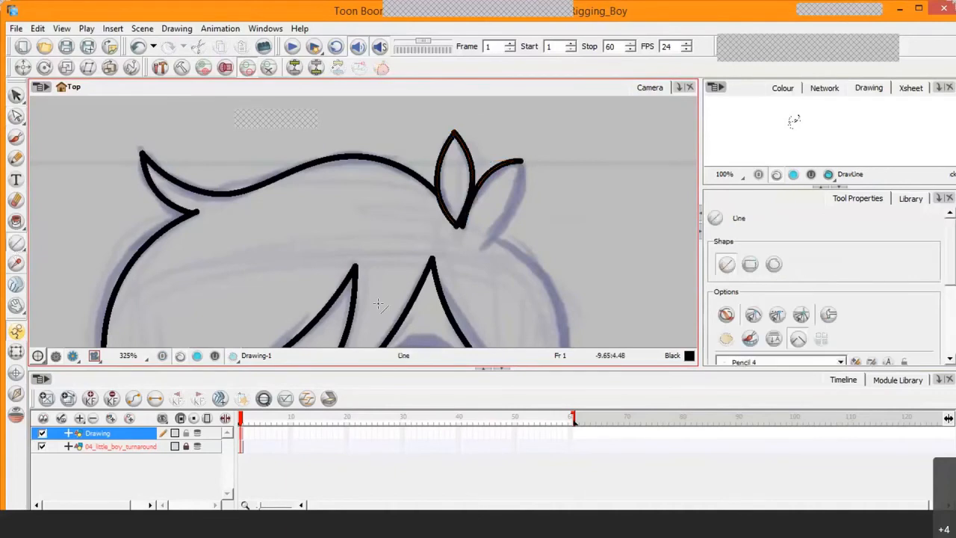
pyautogui.moveTo(522, 163)
pyautogui.mouseDown()
pyautogui.moveTo(473, 264)
pyautogui.moveTo(484, 249)
pyautogui.mouseUp()
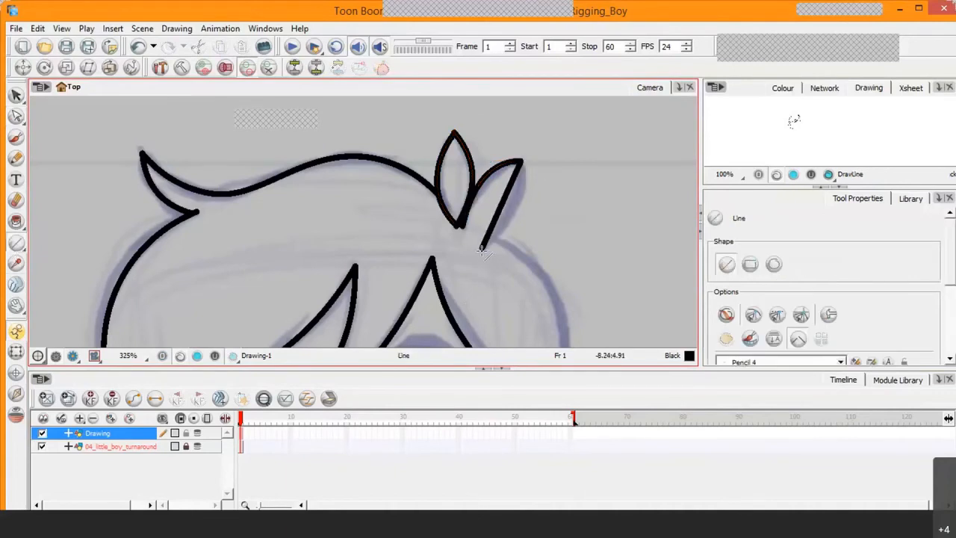
pyautogui.click(16, 116)
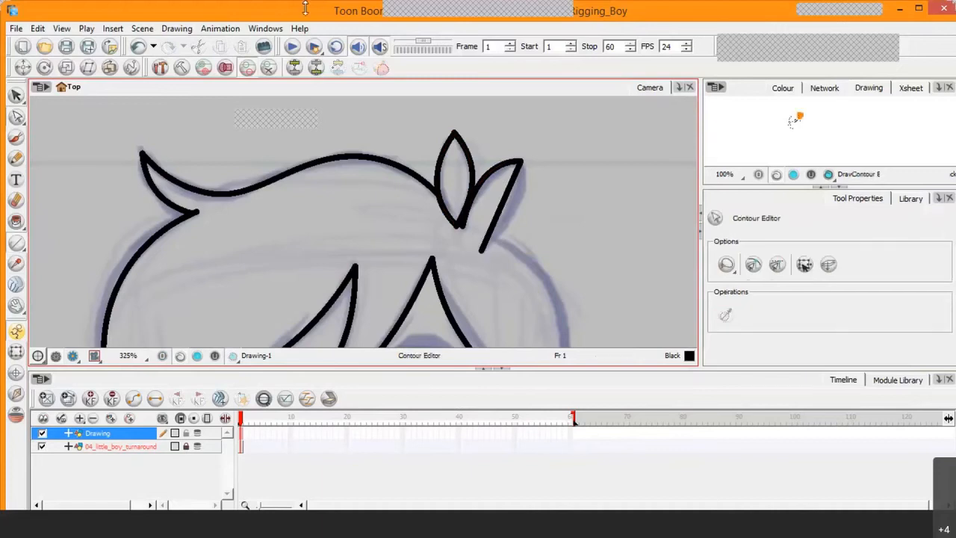
pyautogui.click(498, 213)
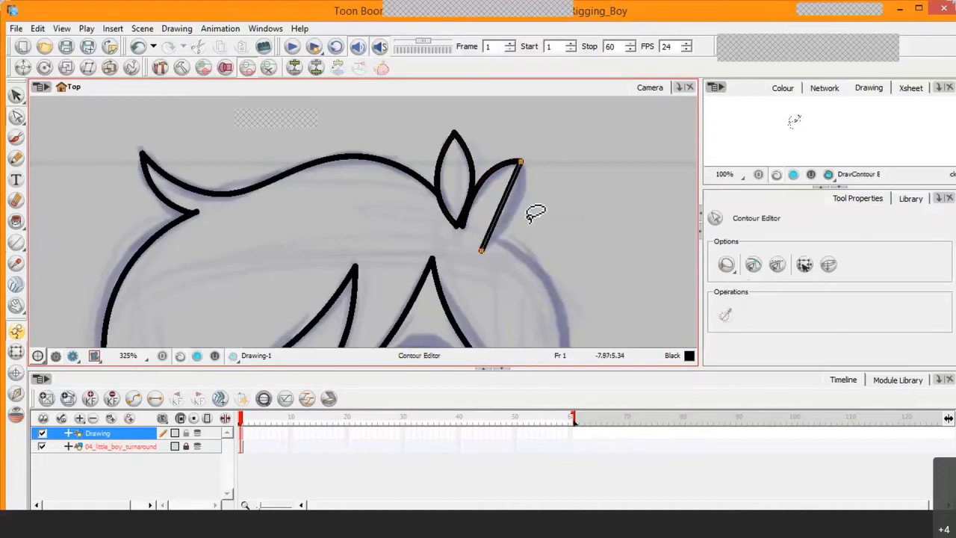
pyautogui.moveTo(498, 213); pyautogui.dragTo(525, 215)
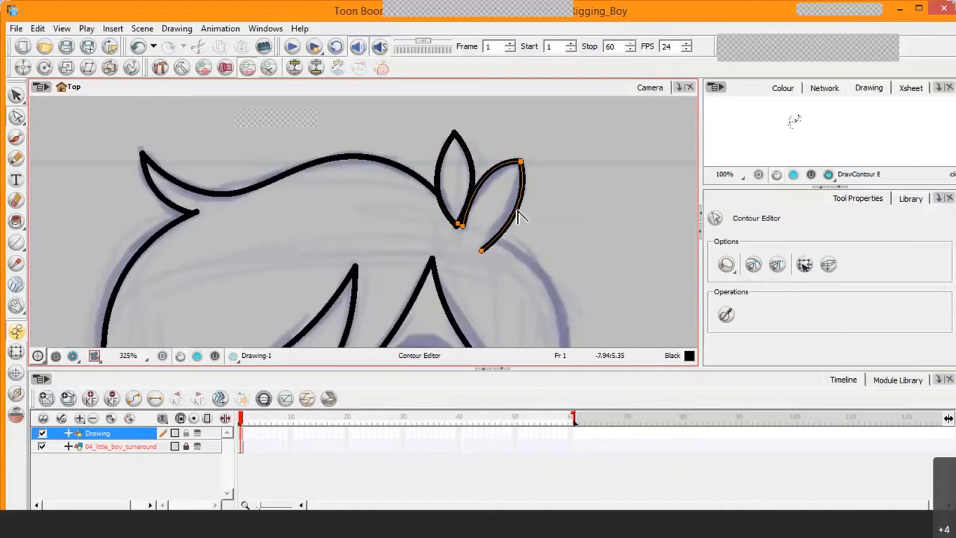
pyautogui.moveTo(482, 251); pyautogui.dragTo(475, 247)
pyautogui.moveTo(527, 196); pyautogui.dragTo(528, 188)
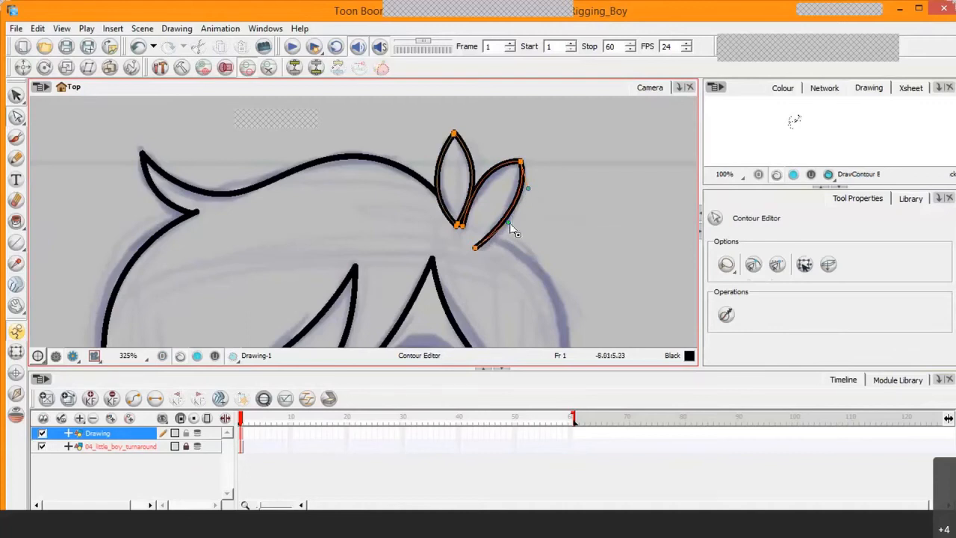
# - Trace the right side of the hair from the slanted tuft down to the ear with a line bent outward
pyautogui.click(15, 306)
pyautogui.moveTo(533, 314)
pyautogui.mouseDown()
pyautogui.moveTo(460, 275)
pyautogui.moveTo(385, 200)
pyautogui.mouseUp()
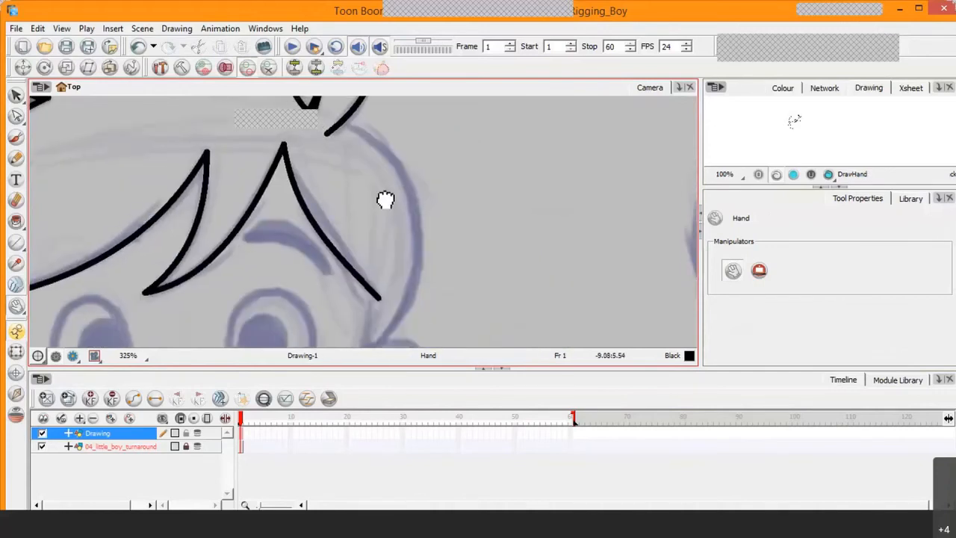
pyautogui.press('1')
pyautogui.press('1')
pyautogui.press('1')
pyautogui.press('1')
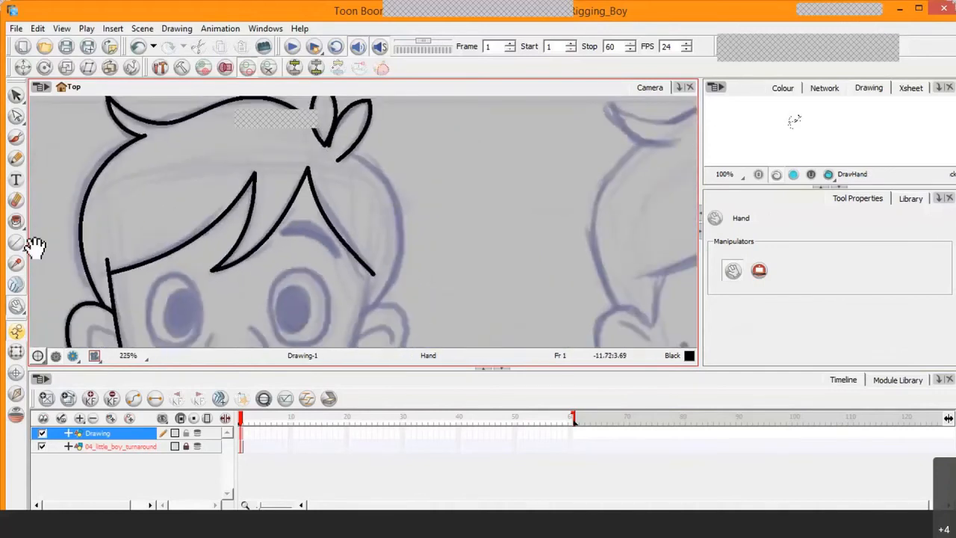
pyautogui.click(16, 242)
pyautogui.moveTo(351, 153)
pyautogui.mouseDown()
pyautogui.moveTo(370, 348)
pyautogui.moveTo(363, 325)
pyautogui.mouseUp()
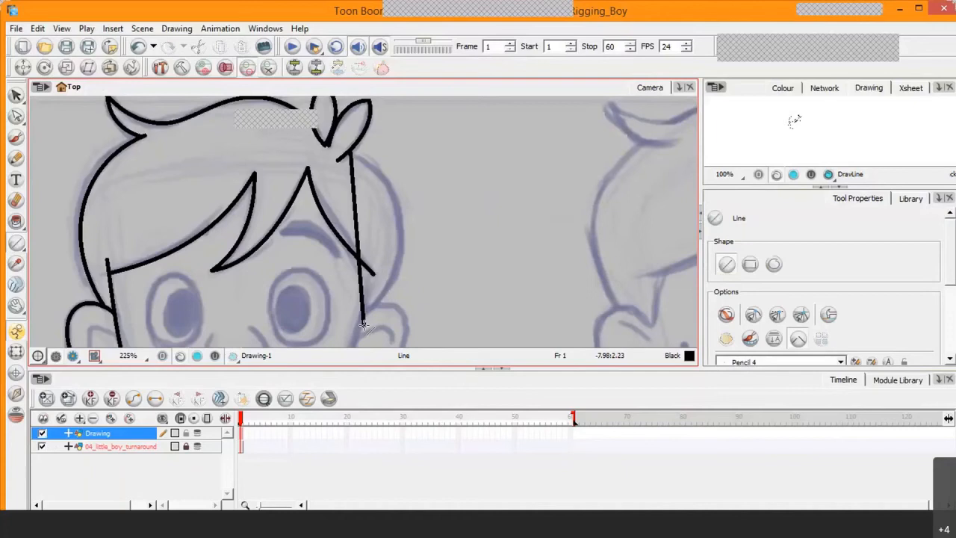
pyautogui.hotkey('alt', 'q')
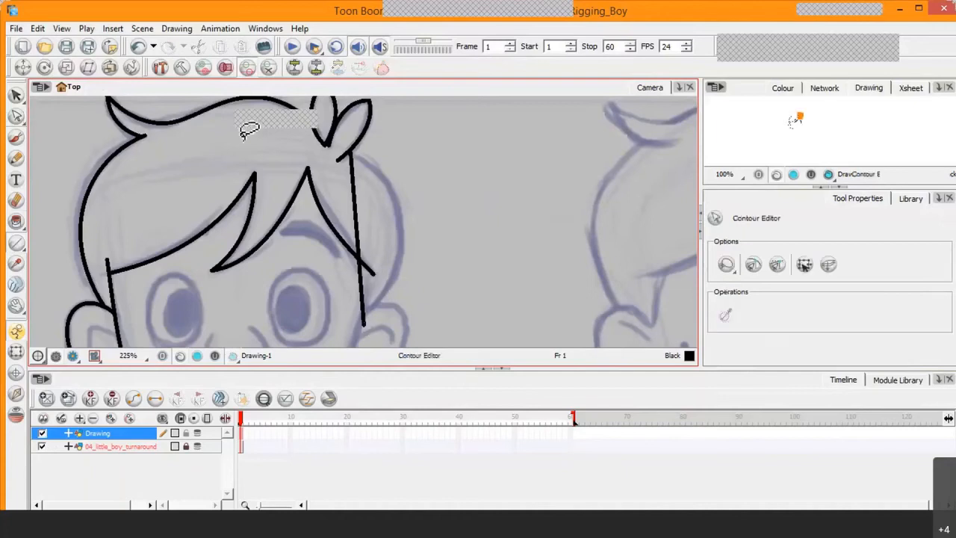
pyautogui.click(358, 220)
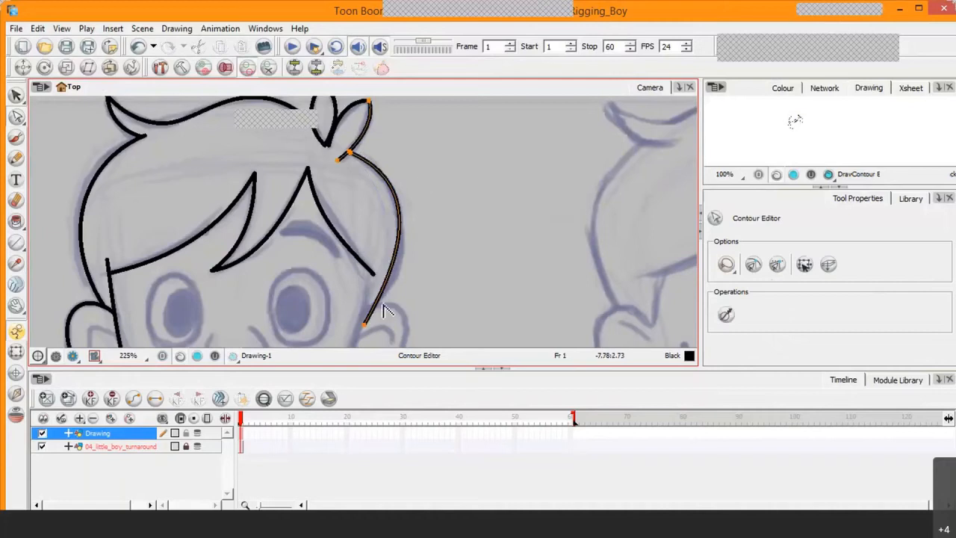
# - Move the lower end of the outer hair line onto the face edge beside the ear and round its curve outward
pyautogui.press('2')
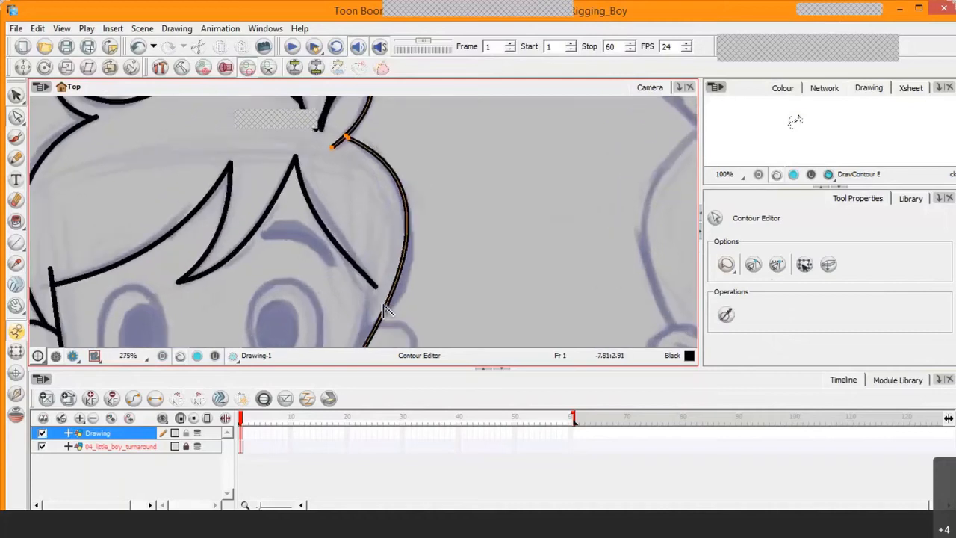
pyautogui.click(17, 309)
pyautogui.moveTo(324, 249); pyautogui.dragTo(269, 143)
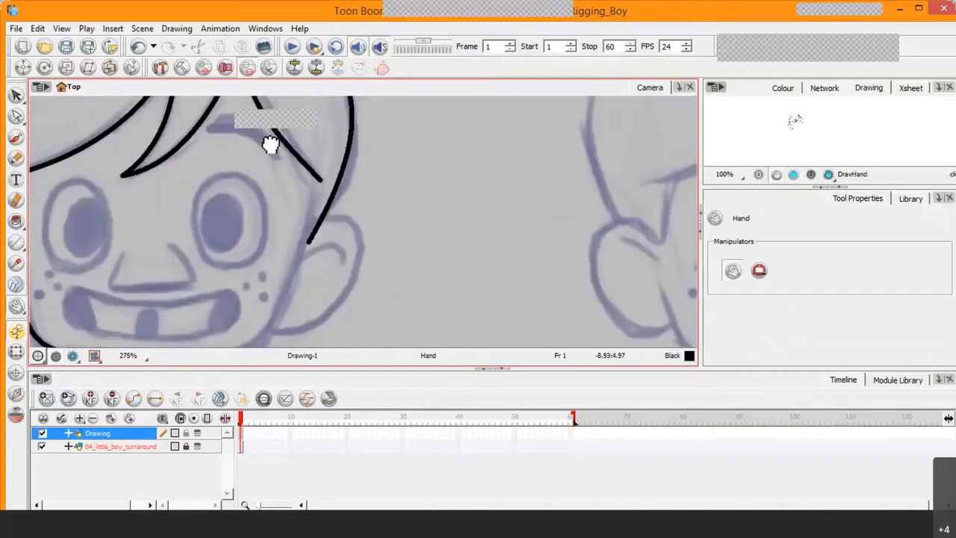
pyautogui.hotkey('alt', 'q')
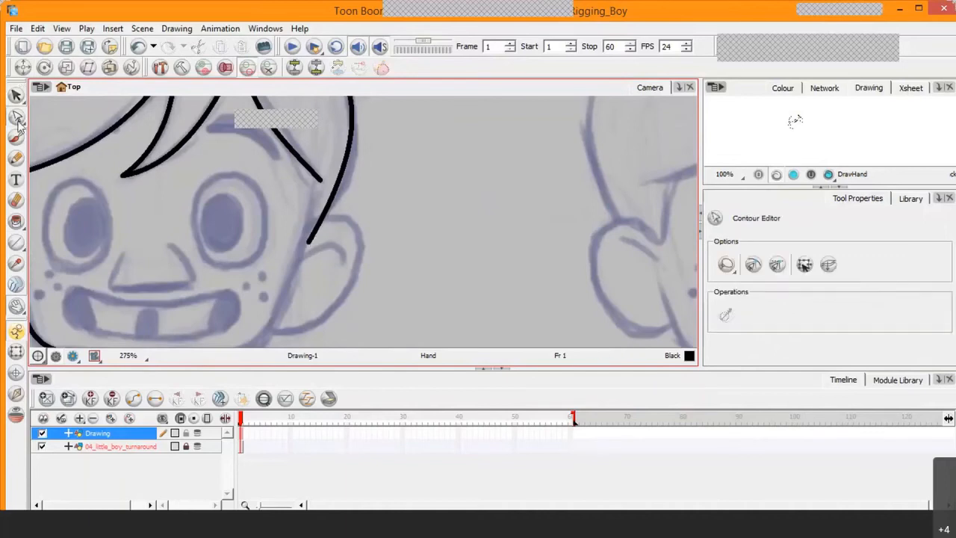
pyautogui.click(311, 240)
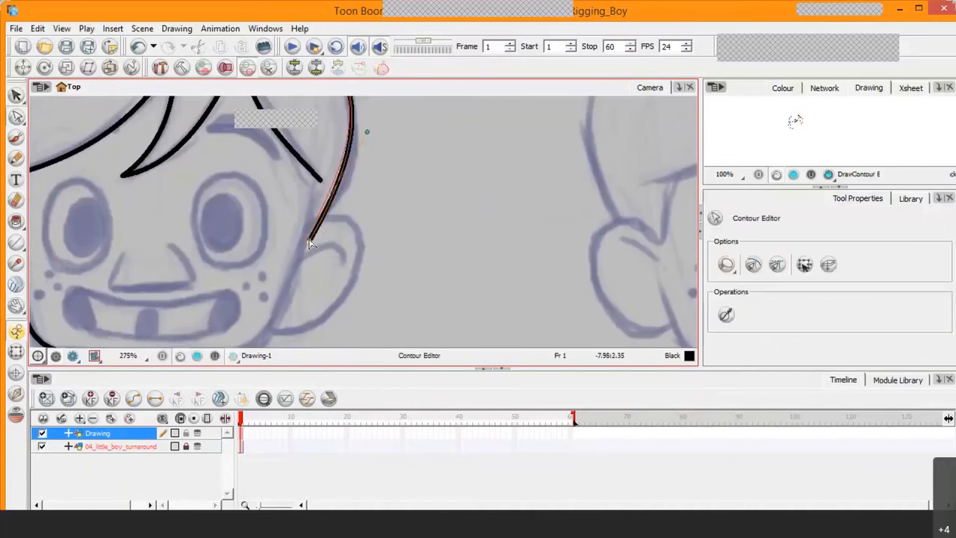
pyautogui.moveTo(365, 130); pyautogui.dragTo(366, 134)
pyautogui.moveTo(378, 174); pyautogui.dragTo(374, 180)
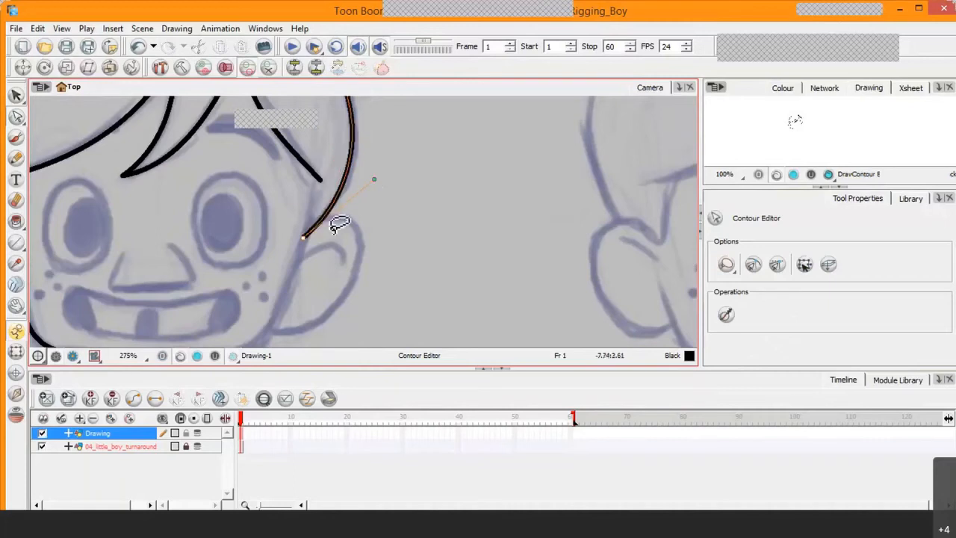
# - Push the lower part of the outer hair curve slightly further outward above the ear to match the sketch
pyautogui.click(16, 306)
pyautogui.moveTo(292, 162); pyautogui.dragTo(231, 324)
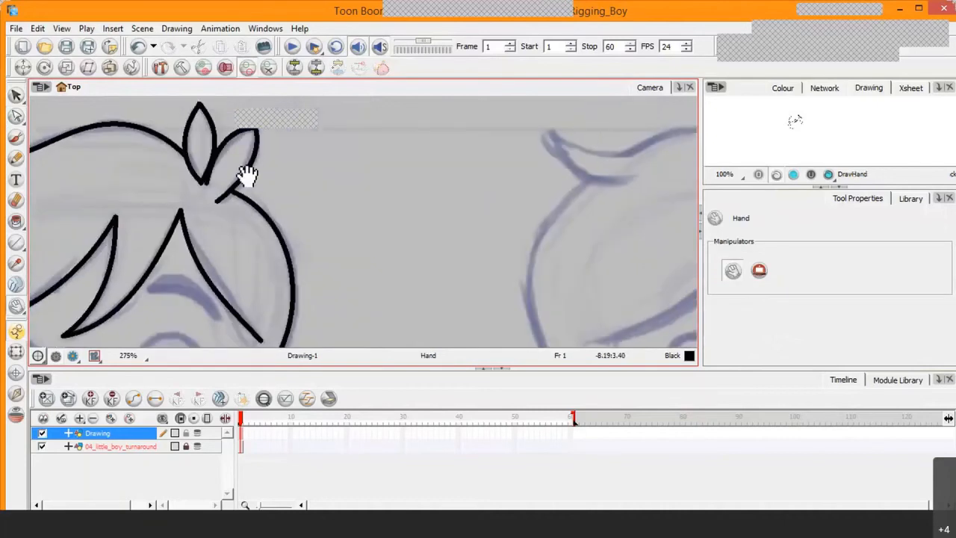
pyautogui.moveTo(276, 238); pyautogui.dragTo(234, 128)
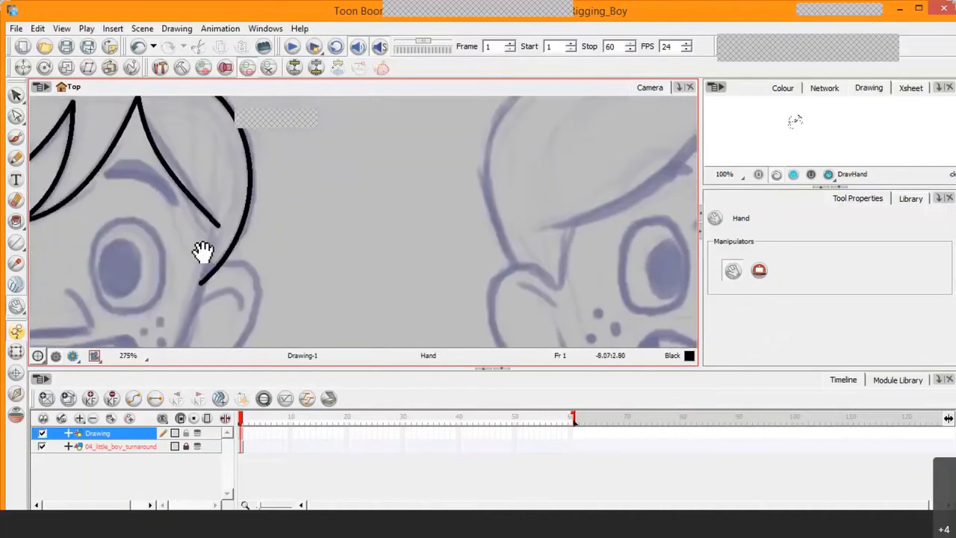
pyautogui.click(17, 116)
pyautogui.click(254, 251)
pyautogui.click(201, 282)
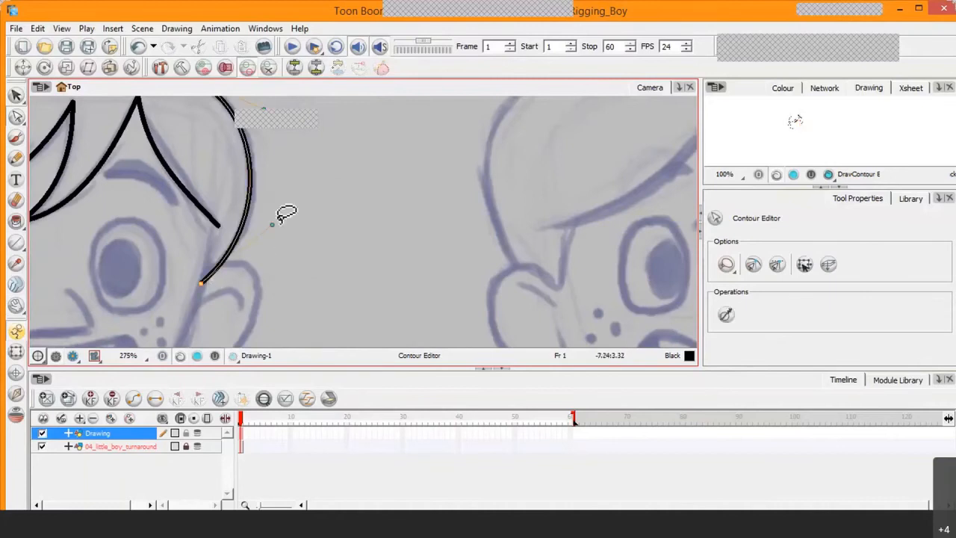
pyautogui.moveTo(273, 226); pyautogui.dragTo(279, 229)
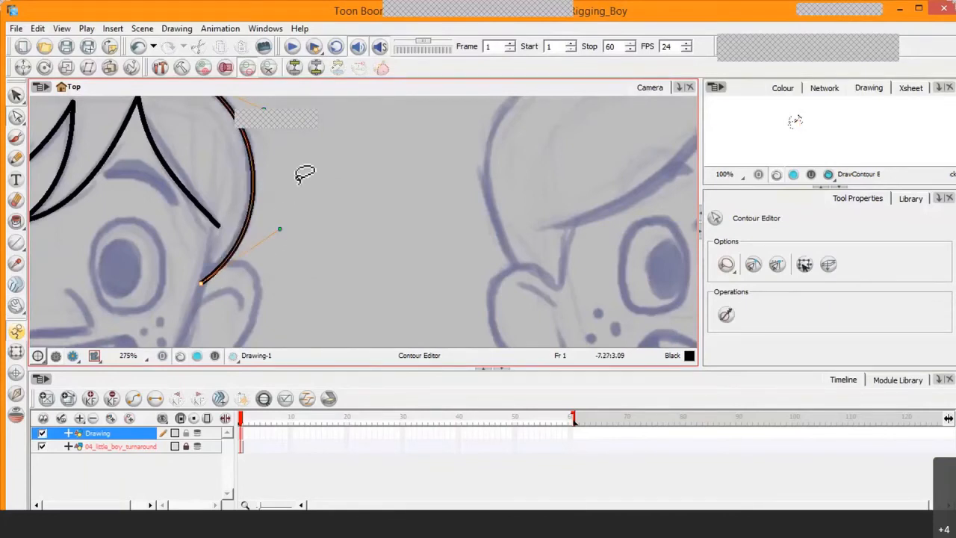
# - Compare the traced tufts and outer hair line with the sketch by toggling the Drawing layer's visibility
pyautogui.click(16, 306)
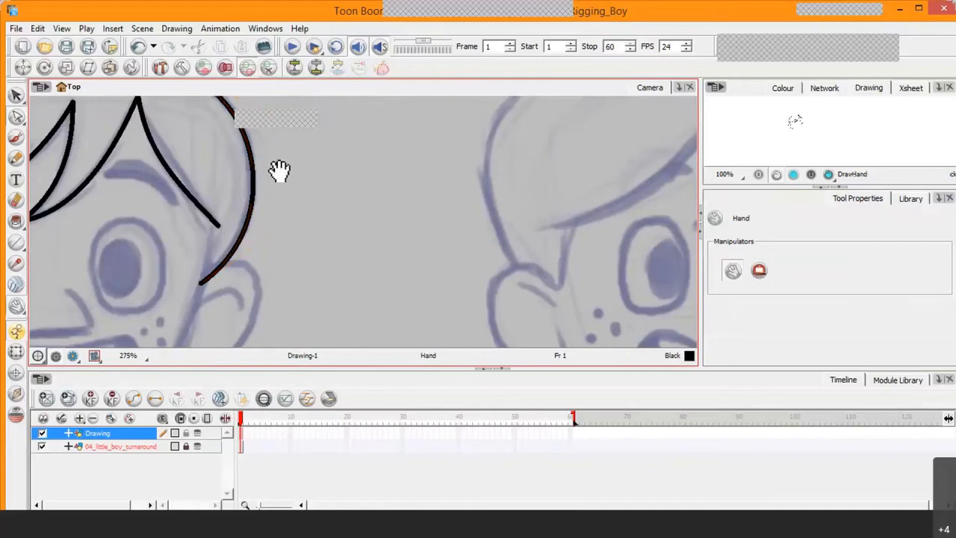
pyautogui.moveTo(277, 171); pyautogui.dragTo(236, 272)
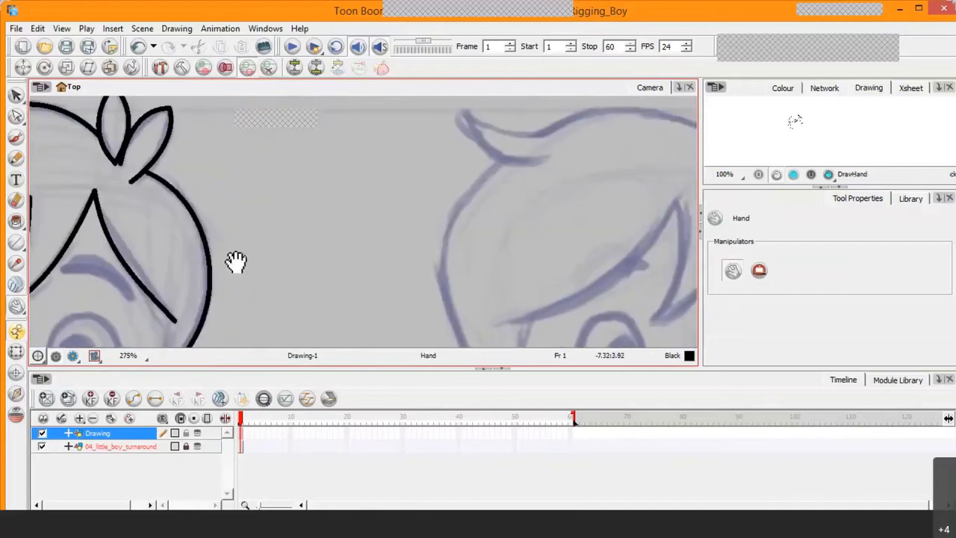
pyautogui.click(42, 434)
pyautogui.click(42, 434)
pyautogui.click(41, 434)
pyautogui.click(42, 434)
pyautogui.click(41, 434)
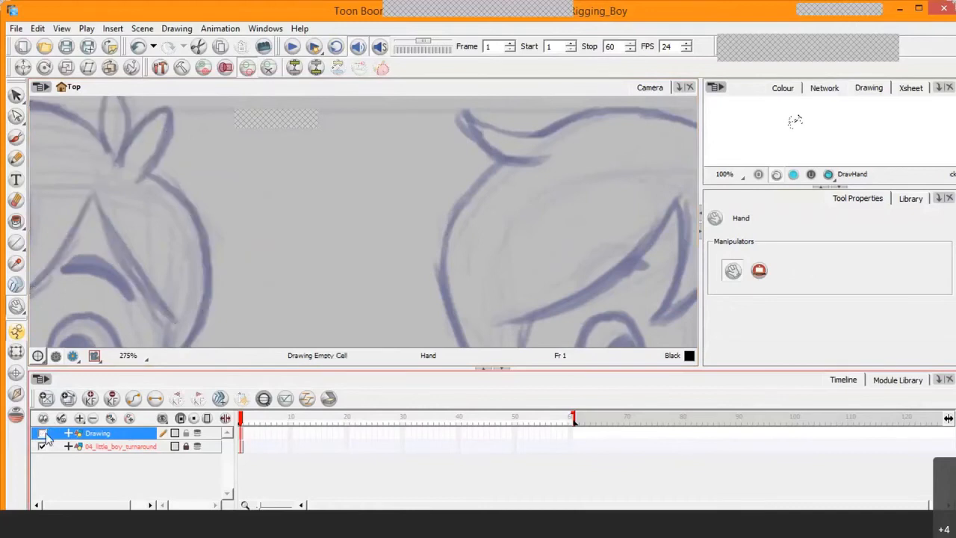
pyautogui.click(43, 434)
pyautogui.click(43, 434)
pyautogui.click(42, 434)
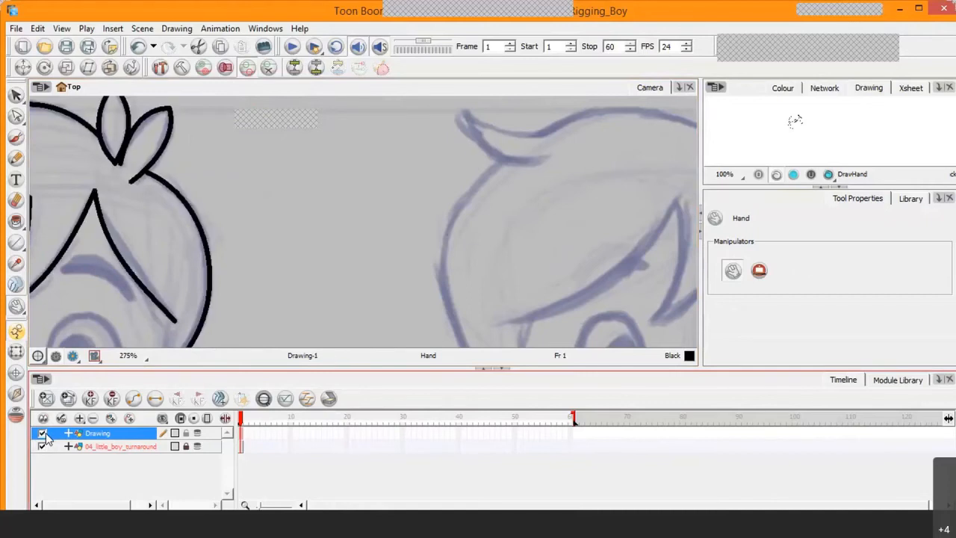
# - Shorten the loose inner end of the slanted tuft's outer line where it meets the head
pyautogui.click(16, 116)
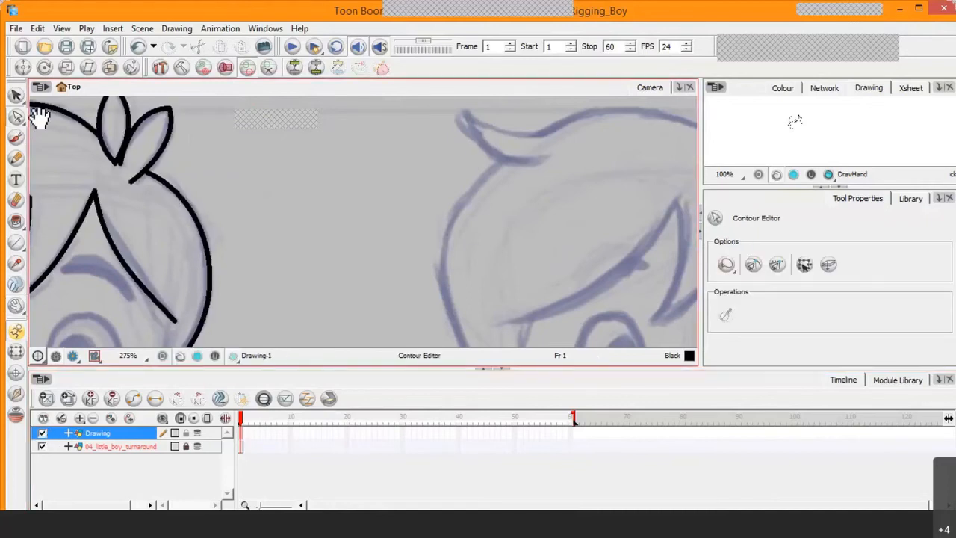
pyautogui.click(133, 184)
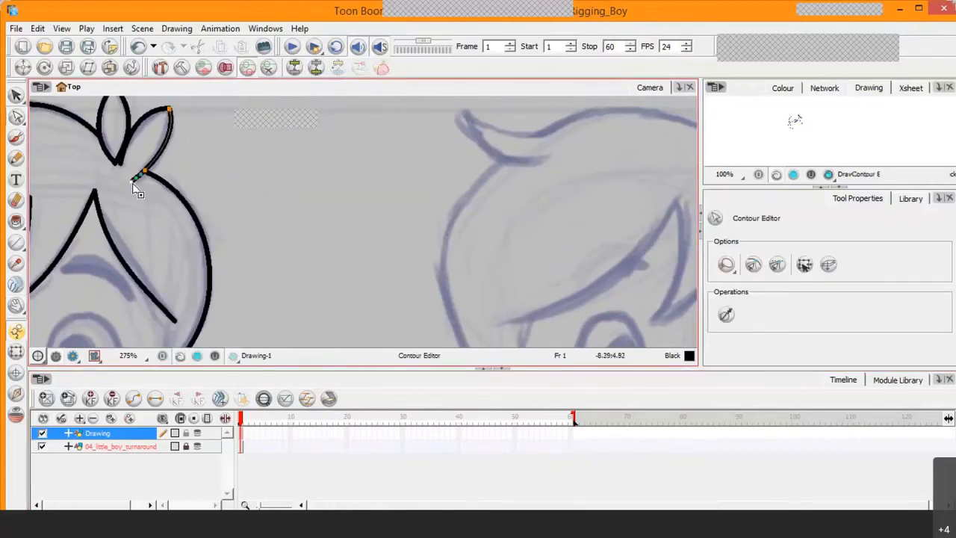
pyautogui.click(136, 184)
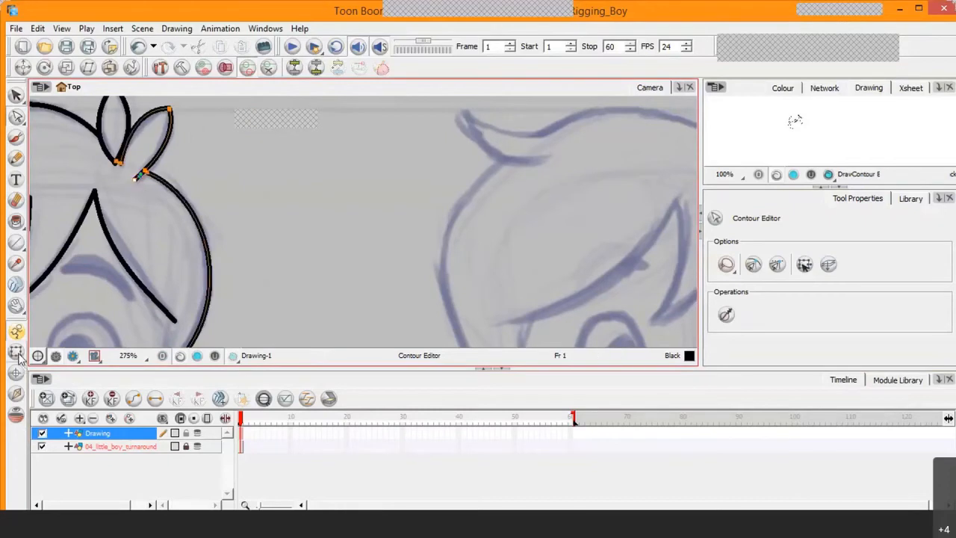
# - Trace the chin with a line from the end of the jaw curve to the opposite jaw corner, bending it slightly downward
pyautogui.click(16, 306)
pyautogui.moveTo(154, 298); pyautogui.dragTo(353, 119)
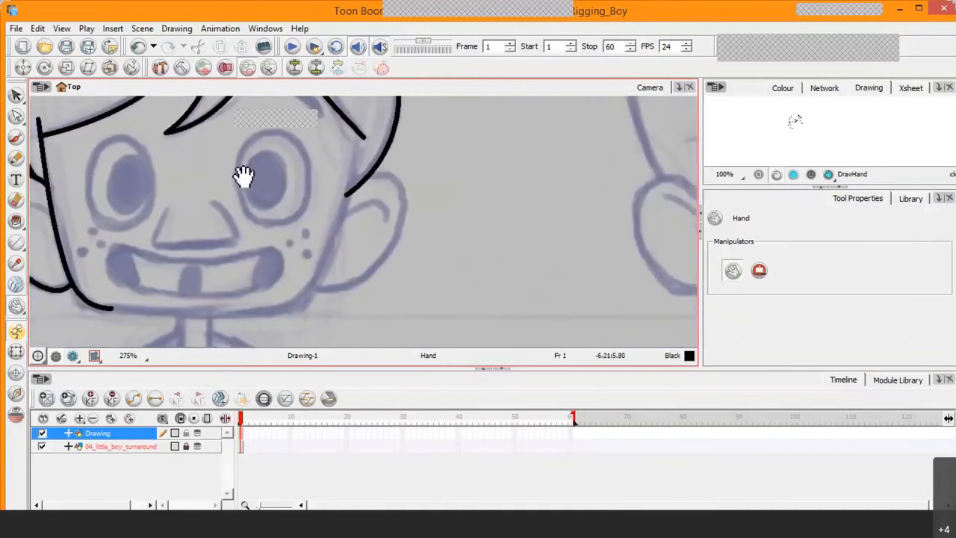
pyautogui.click(16, 243)
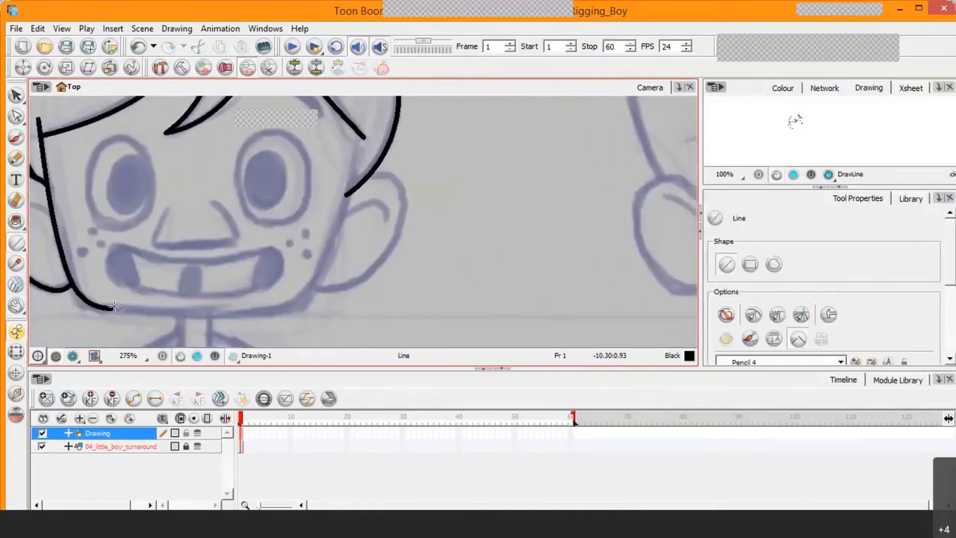
pyautogui.moveTo(110, 306)
pyautogui.mouseDown()
pyautogui.moveTo(299, 314)
pyautogui.moveTo(302, 305)
pyautogui.mouseUp()
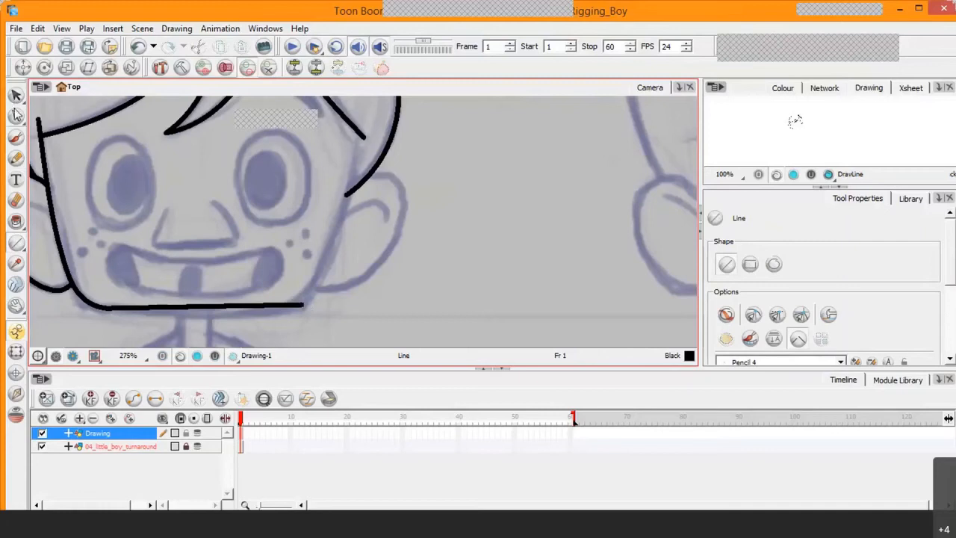
pyautogui.click(17, 116)
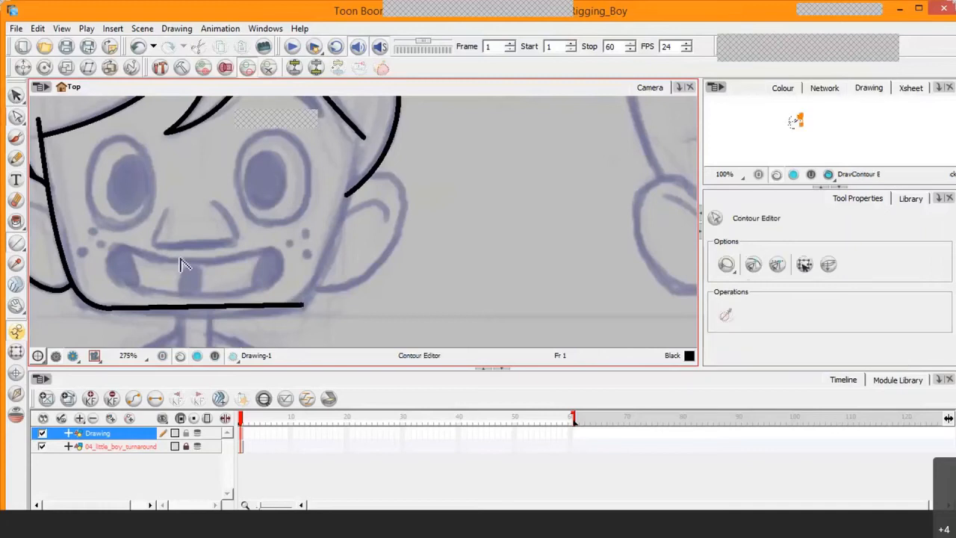
pyautogui.click(218, 313)
pyautogui.moveTo(218, 309); pyautogui.dragTo(223, 316)
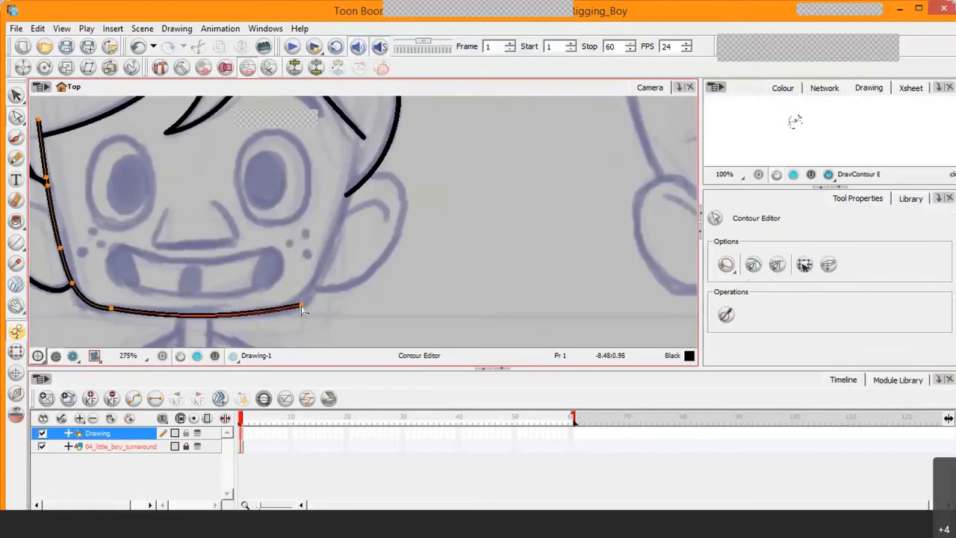
# - Separate the chin line's starting point from the end of the jaw curve to rework the uneven joint
pyautogui.press('2')
pyautogui.press('2')
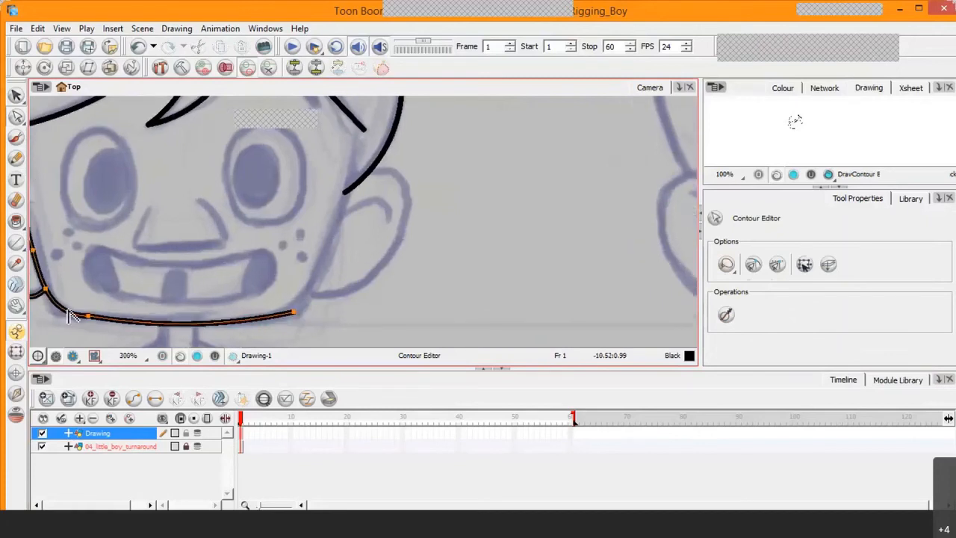
pyautogui.click(19, 305)
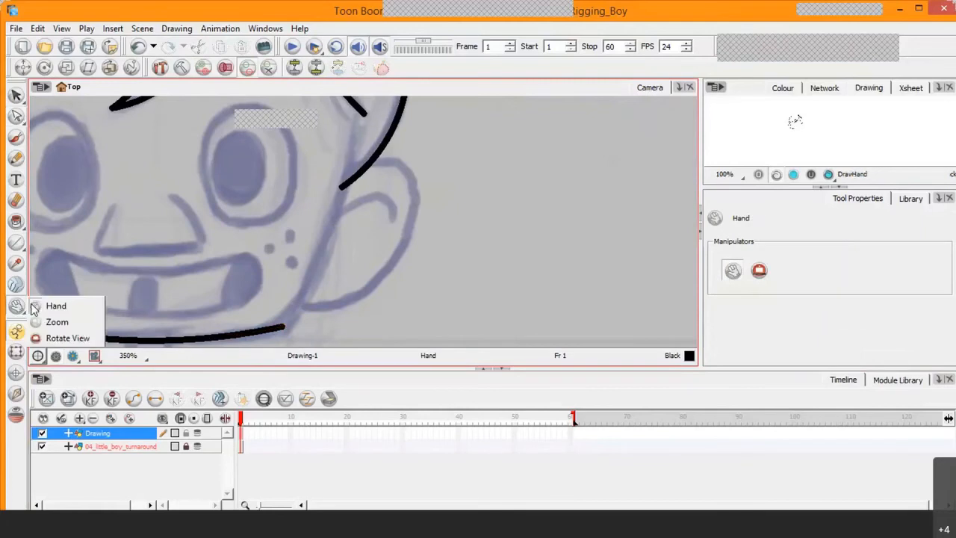
pyautogui.moveTo(86, 297); pyautogui.dragTo(297, 210)
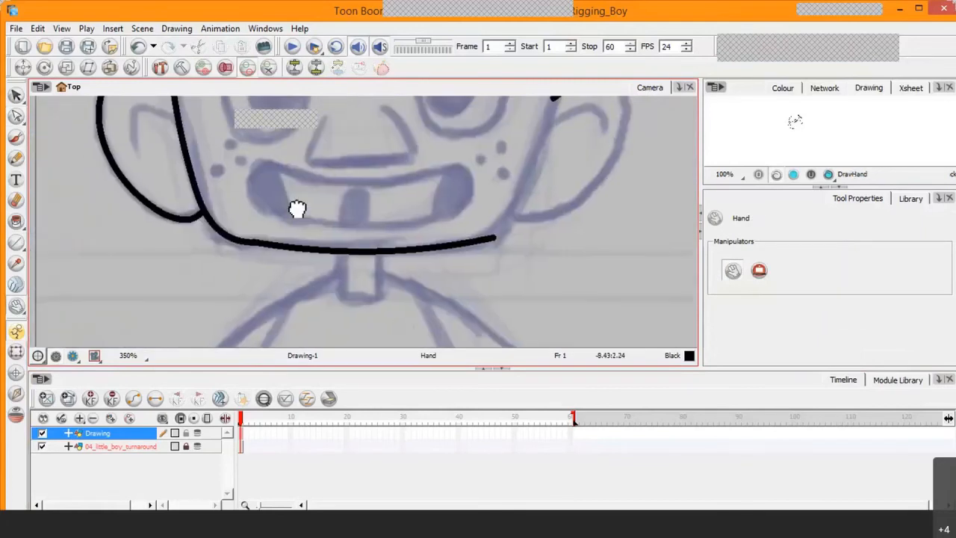
pyautogui.press('2')
pyautogui.press('2')
pyautogui.press('2')
pyautogui.press('2')
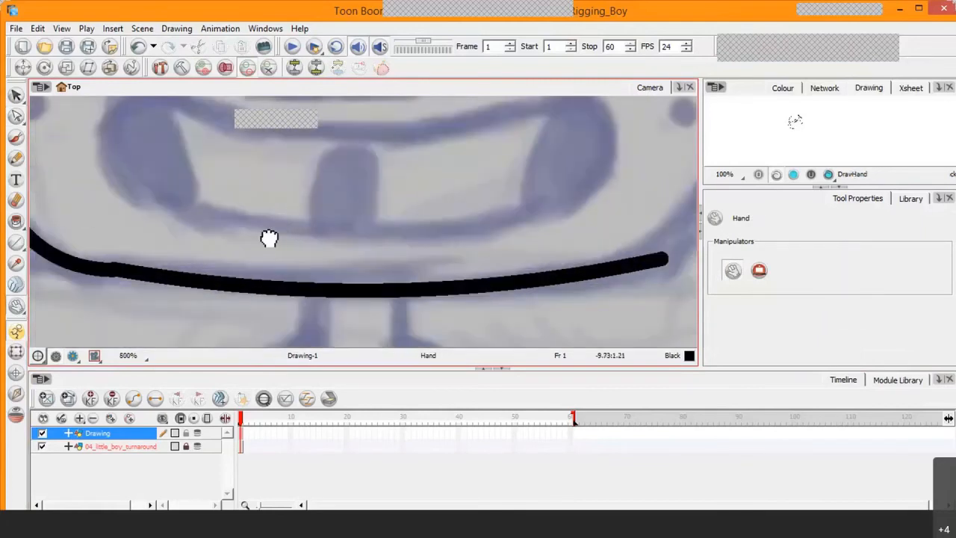
pyautogui.moveTo(269, 239); pyautogui.dragTo(440, 229)
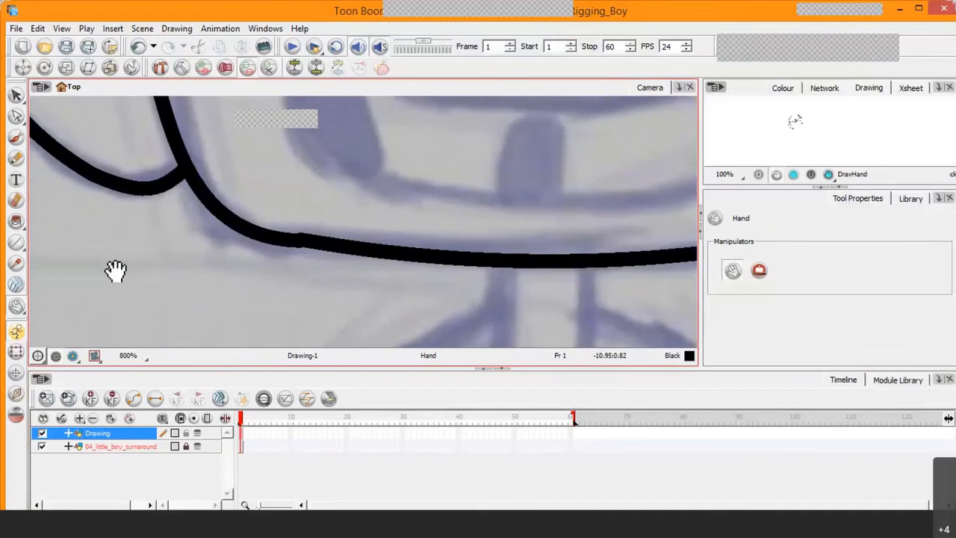
pyautogui.click(17, 136)
pyautogui.hotkey('alt', 'q')
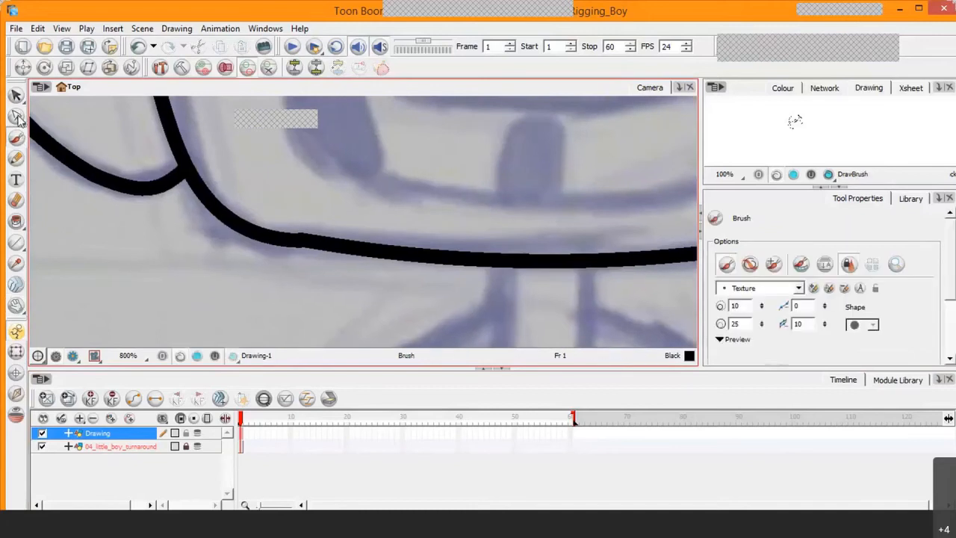
pyautogui.click(295, 246)
pyautogui.click(300, 241)
pyautogui.moveTo(297, 243); pyautogui.dragTo(322, 244)
pyautogui.click(323, 244)
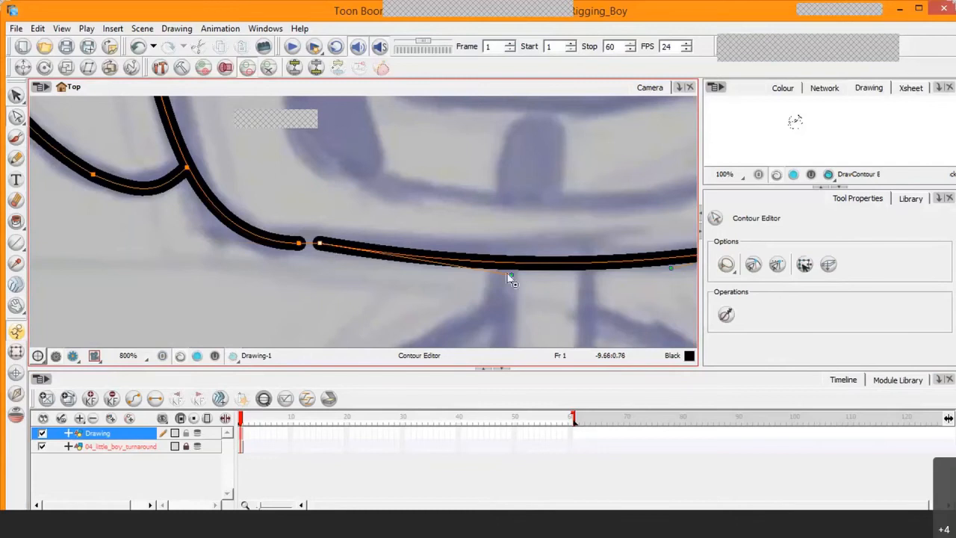
# - Flatten the chin line's curve near the jaw corner and rejoin its starting point smoothly to the jaw curve
pyautogui.moveTo(511, 274); pyautogui.dragTo(512, 259)
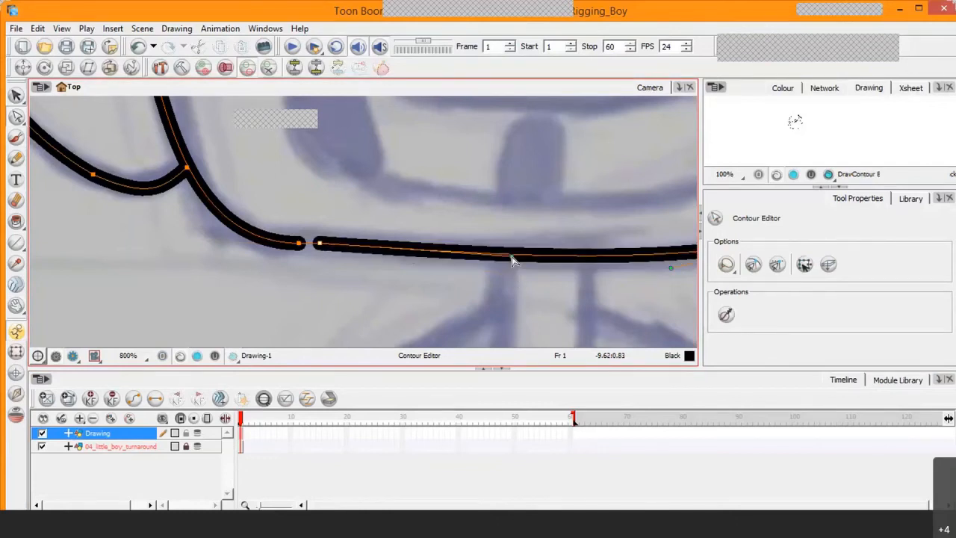
pyautogui.click(754, 264)
pyautogui.moveTo(319, 243); pyautogui.dragTo(309, 245)
pyautogui.click(385, 295)
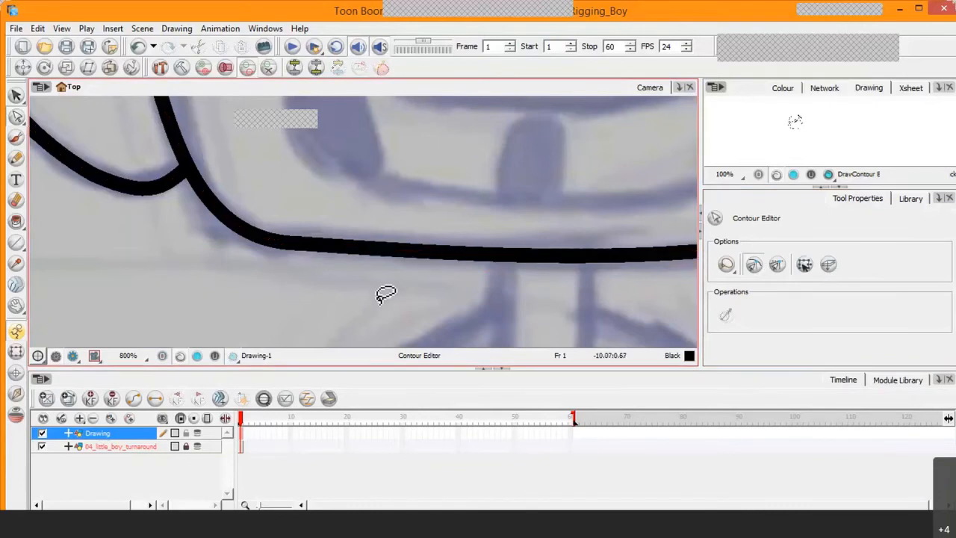
# - Inspect the chin line along its length, from the rounded jaw curve to its free end at the opposite jaw corner
pyautogui.scroll(-4, 385, 295)
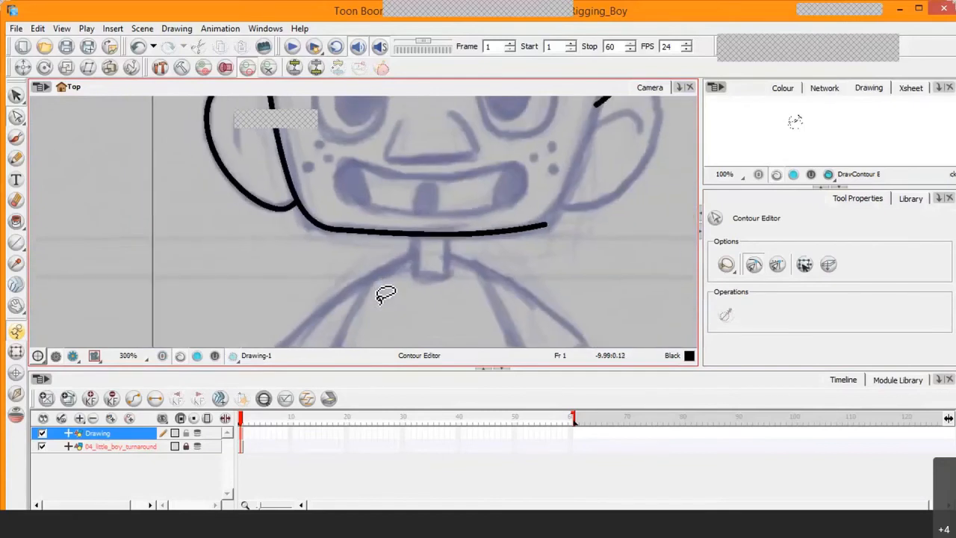
pyautogui.press('2')
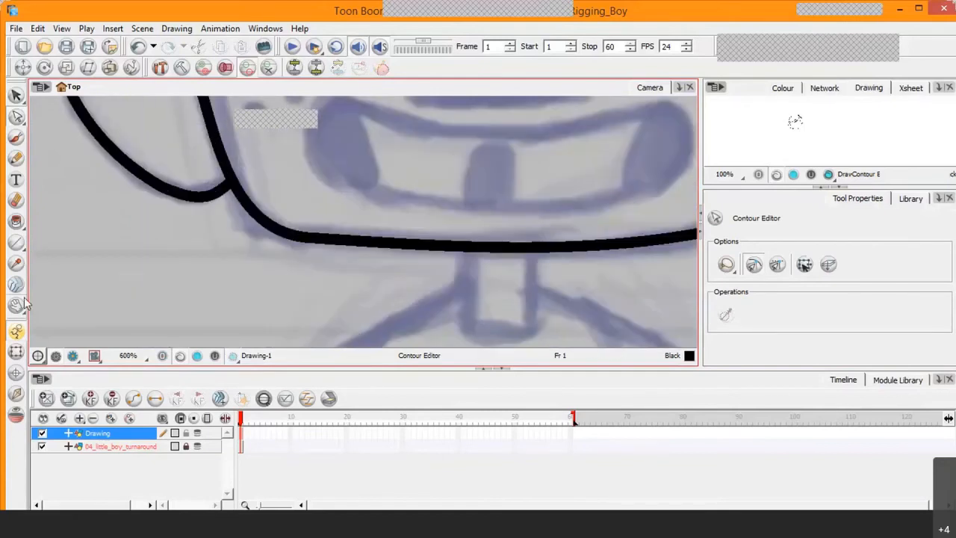
pyautogui.click(16, 305)
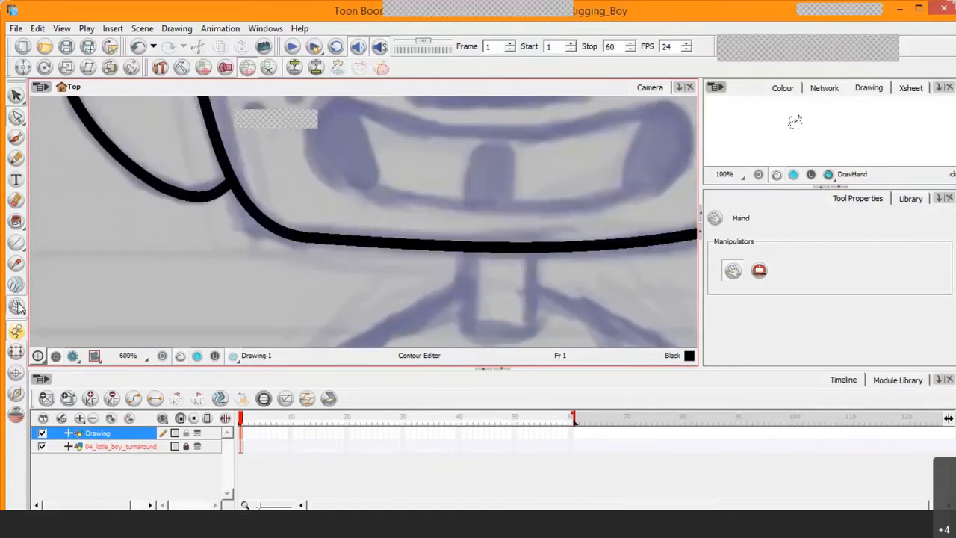
pyautogui.moveTo(339, 274); pyautogui.dragTo(237, 286)
pyautogui.moveTo(575, 241); pyautogui.dragTo(363, 256)
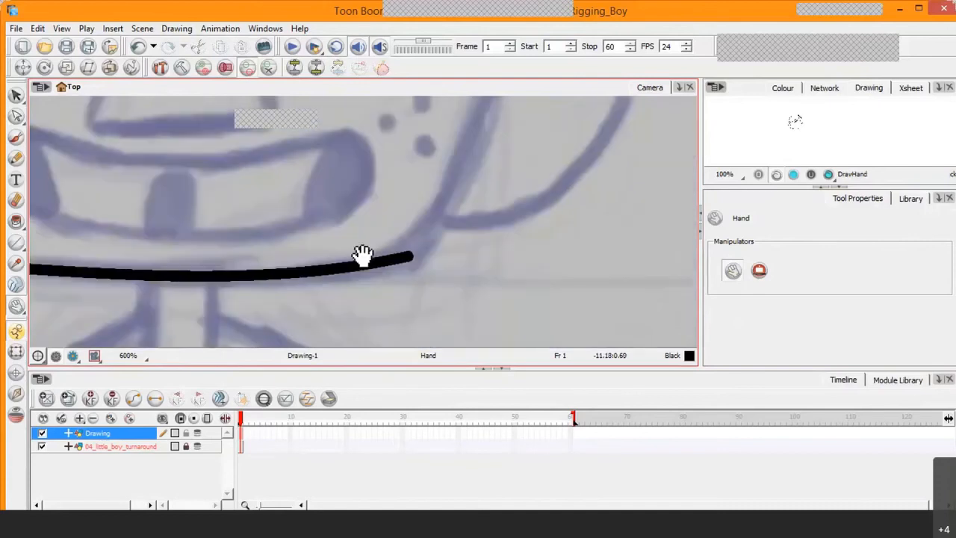
pyautogui.click(17, 116)
pyautogui.click(405, 259)
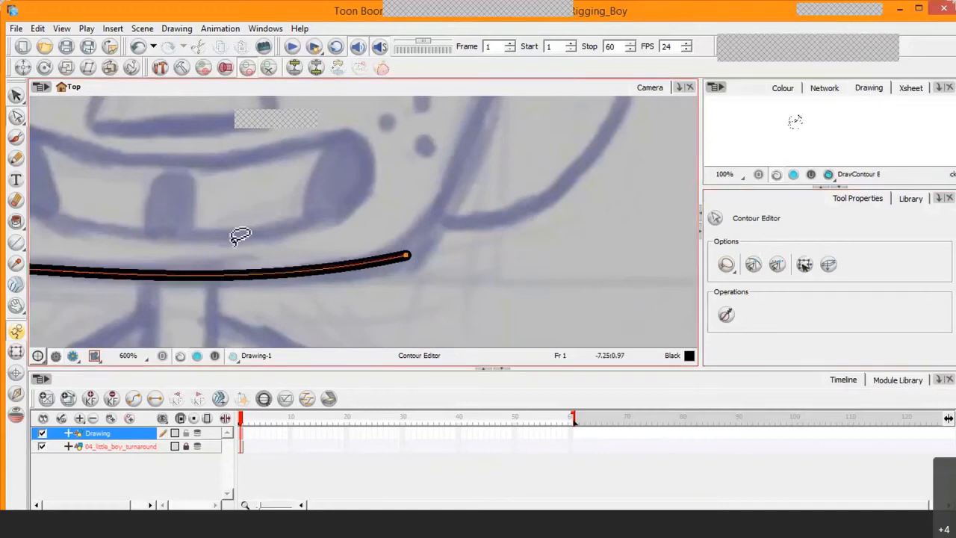
pyautogui.hotkey('alt', '\\')
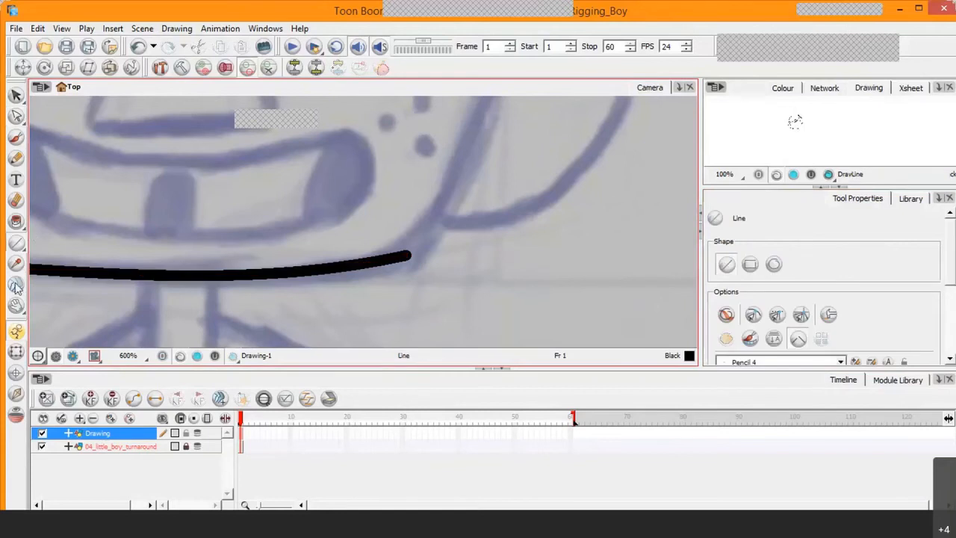
# - Trace the untraced side of the face with a line from the hair tuft's tip to the ear's lower edge, bowing it slightly outward
pyautogui.click(17, 307)
pyautogui.moveTo(107, 269); pyautogui.dragTo(308, 406)
pyautogui.scroll(-4, 321, 349)
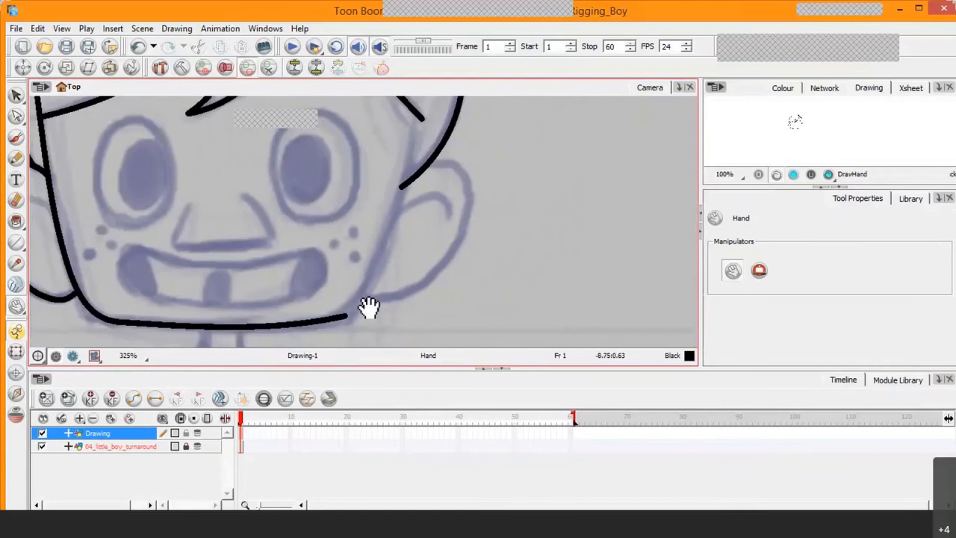
pyautogui.click(16, 243)
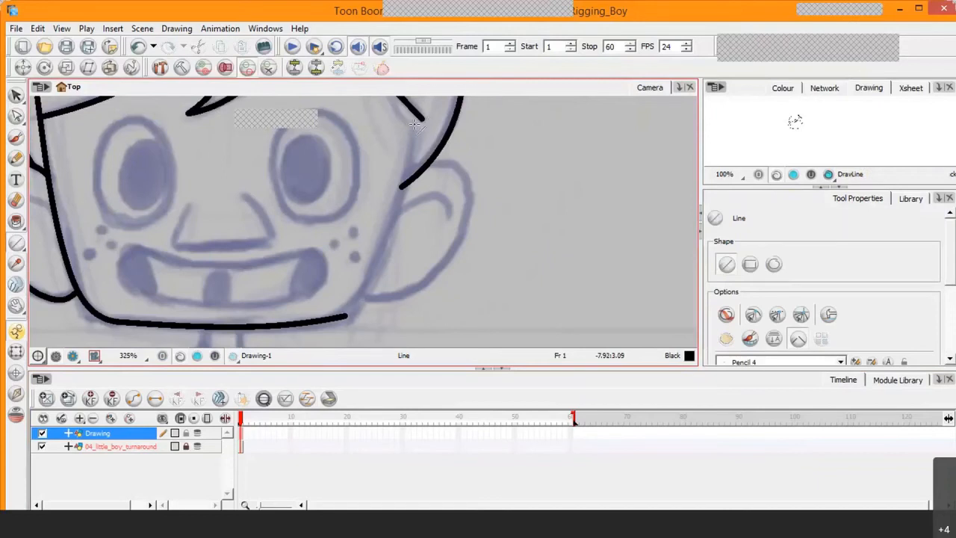
pyautogui.click(17, 329)
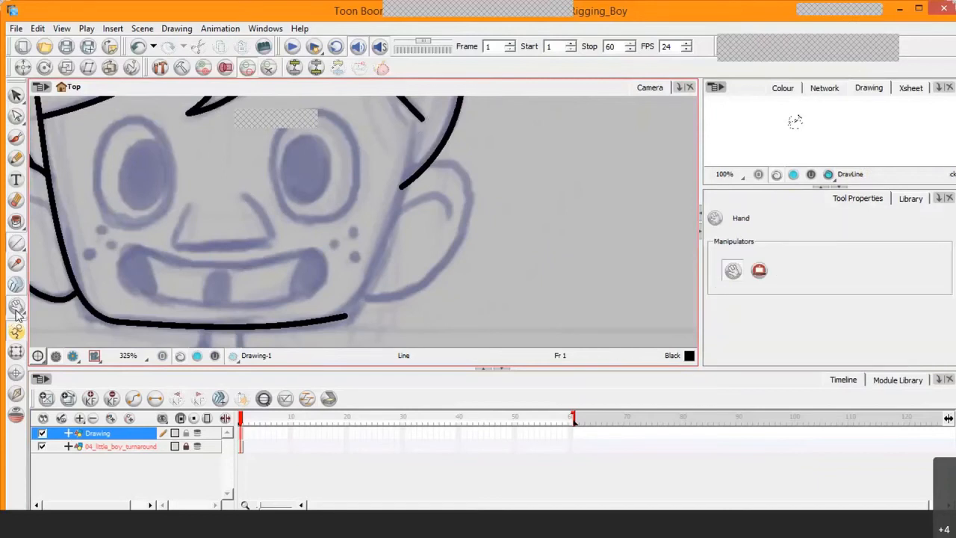
pyautogui.moveTo(343, 203); pyautogui.dragTo(273, 239)
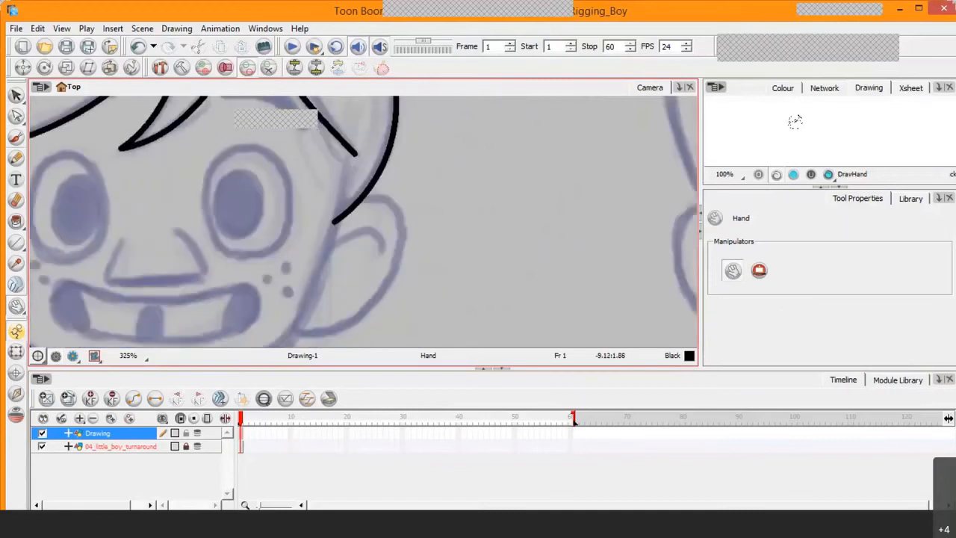
pyautogui.click(17, 246)
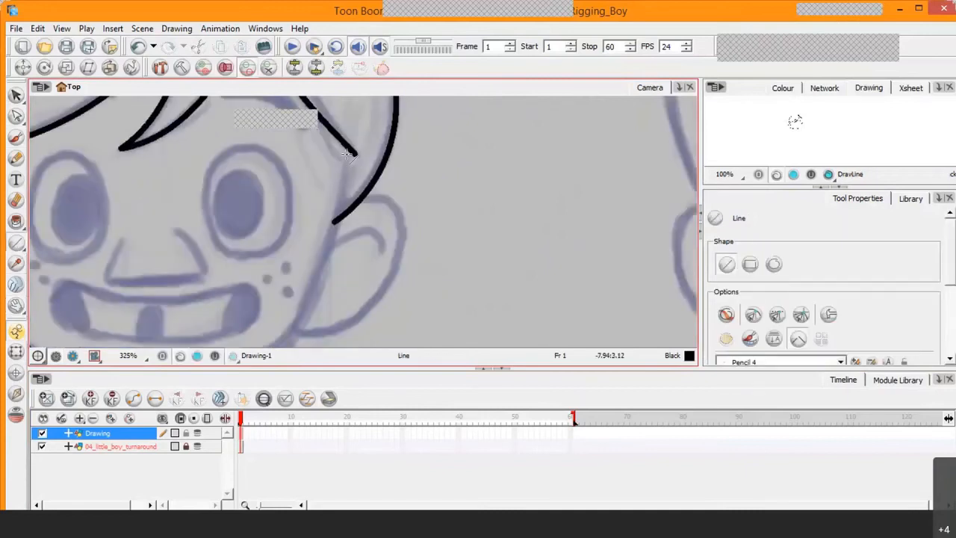
pyautogui.moveTo(350, 154)
pyautogui.mouseDown()
pyautogui.moveTo(299, 361)
pyautogui.moveTo(293, 334)
pyautogui.mouseUp()
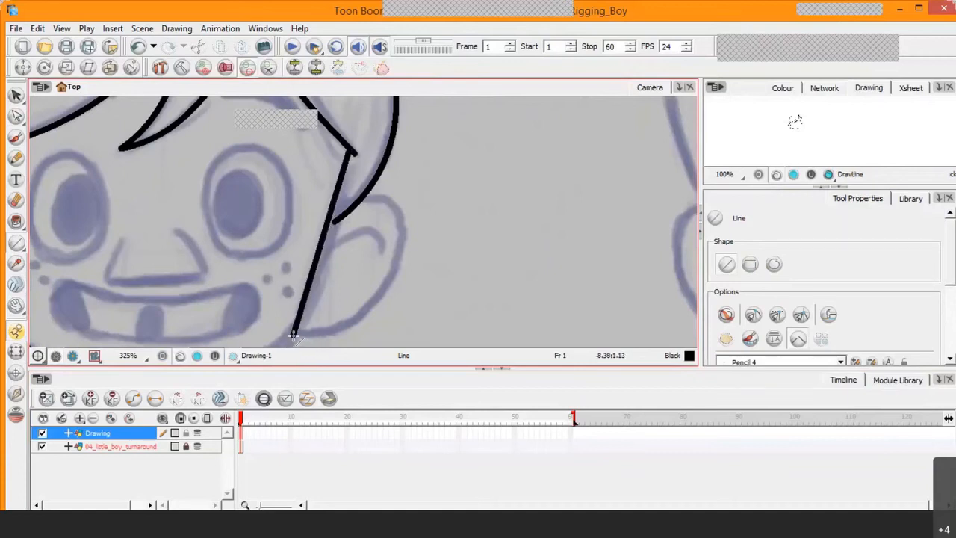
pyautogui.click(16, 115)
pyautogui.click(322, 250)
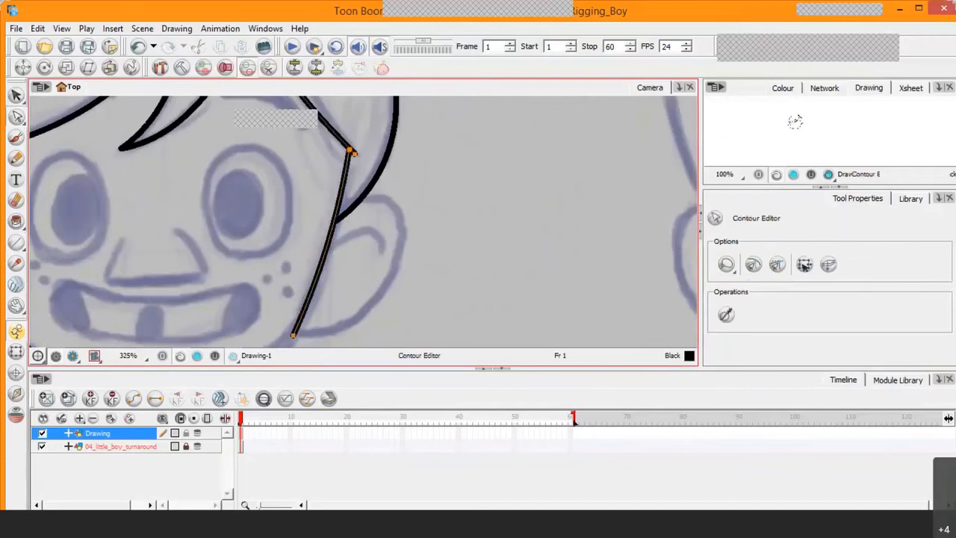
pyautogui.click(17, 353)
pyautogui.click(315, 227)
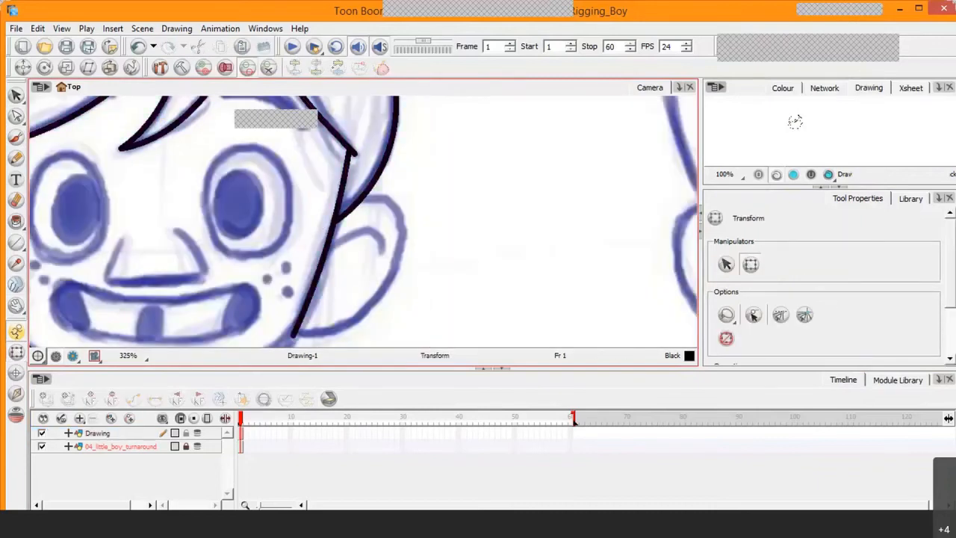
# - Extend the lower end of the new cheek line to the chin line's free end so the two meet at the jaw corner
pyautogui.click(17, 306)
pyautogui.moveTo(253, 293); pyautogui.dragTo(299, 165)
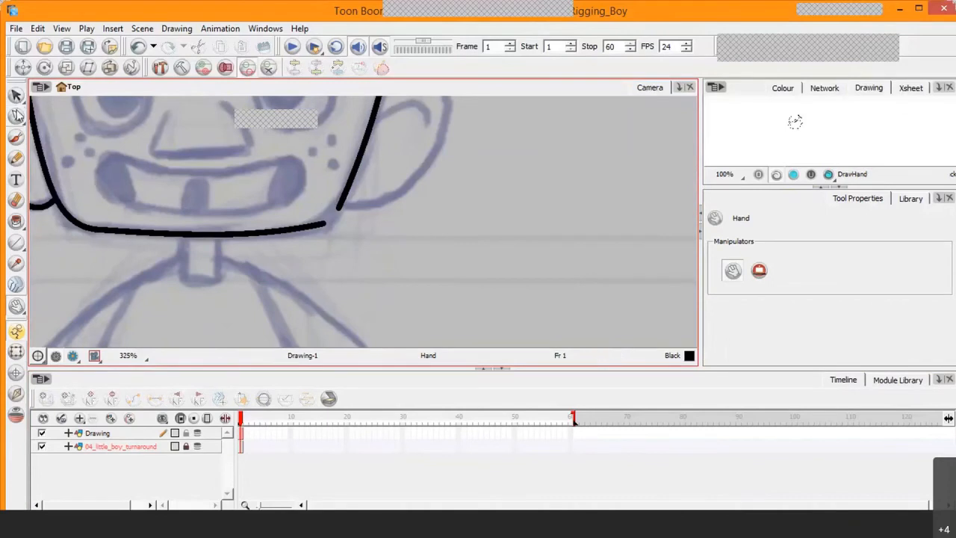
pyautogui.click(16, 116)
pyautogui.click(342, 210)
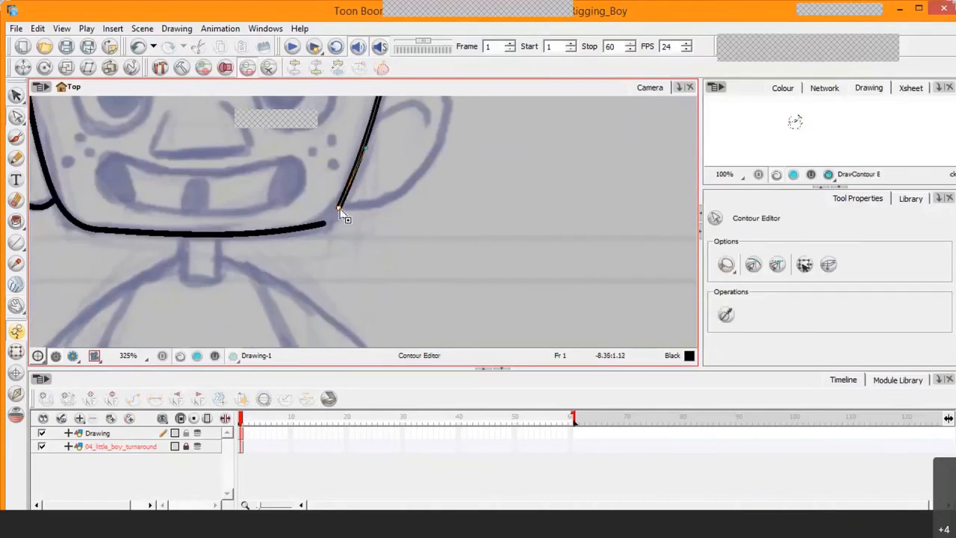
pyautogui.moveTo(337, 210); pyautogui.dragTo(346, 210)
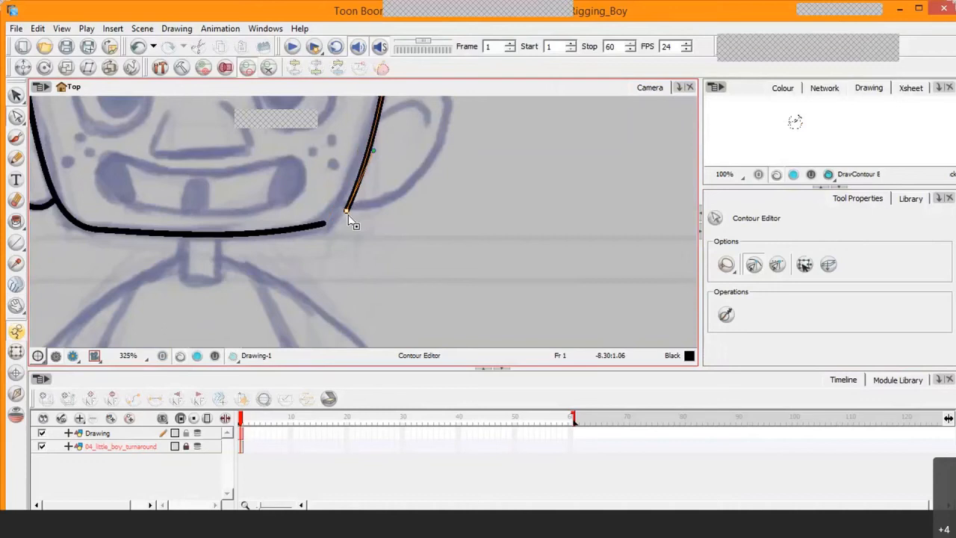
pyautogui.moveTo(348, 215); pyautogui.dragTo(330, 224)
pyautogui.click(369, 249)
pyautogui.click(329, 231)
pyautogui.click(326, 223)
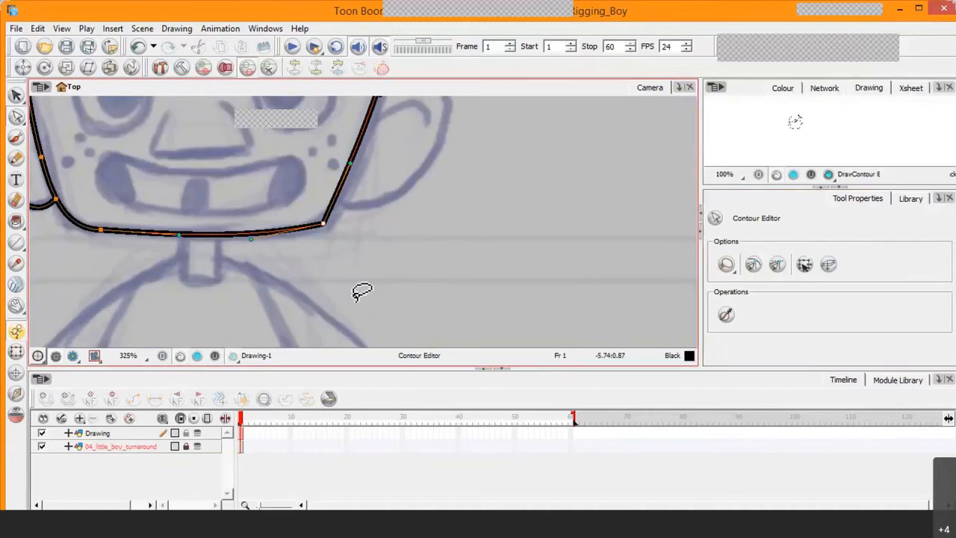
# - Shift the shared jaw corner point slightly outward and bow the adjoining chin and cheek curves a little more
pyautogui.moveTo(325, 222); pyautogui.dragTo(329, 220)
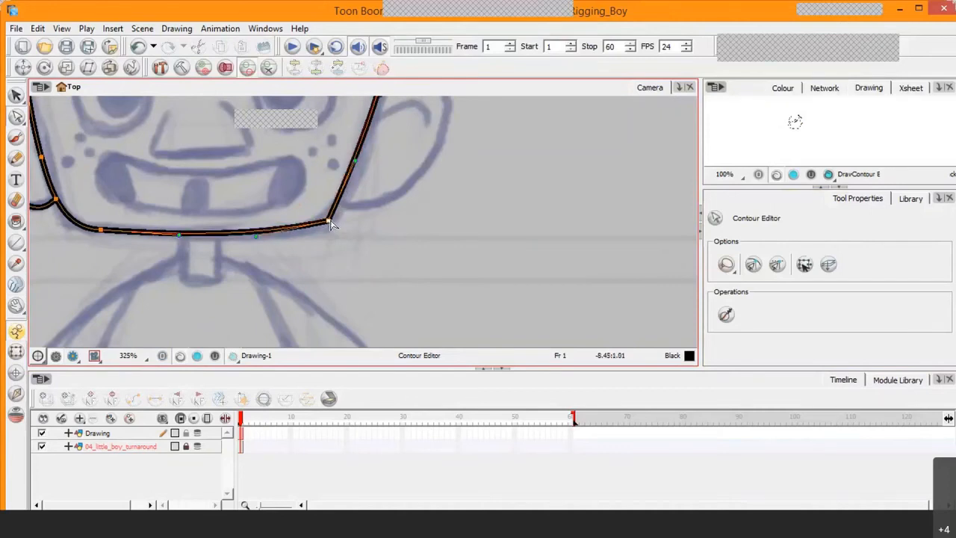
pyautogui.moveTo(256, 237); pyautogui.dragTo(257, 242)
pyautogui.moveTo(355, 161); pyautogui.dragTo(361, 162)
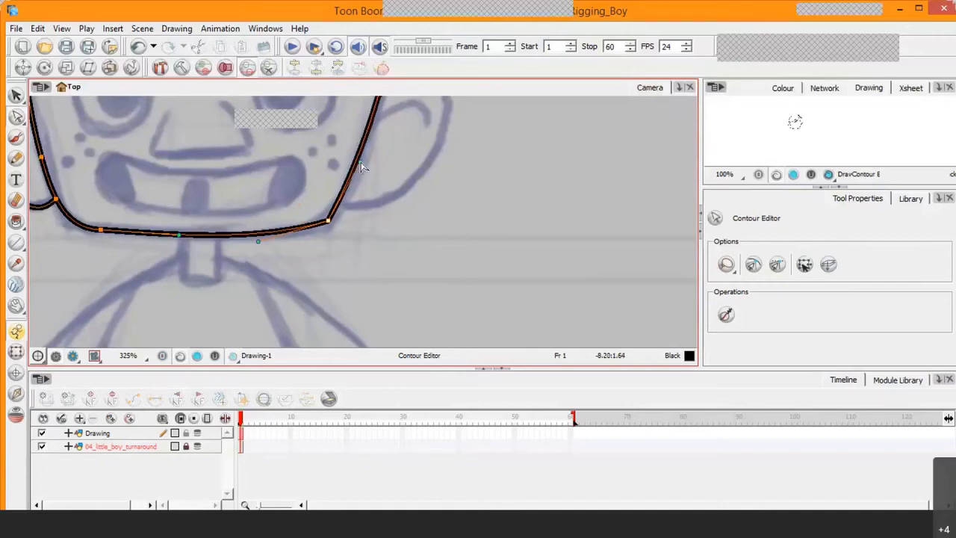
# - Snap the overshooting end of the hair tuft line onto the upper end of the cheek line
pyautogui.click(17, 306)
pyautogui.moveTo(302, 238); pyautogui.dragTo(260, 325)
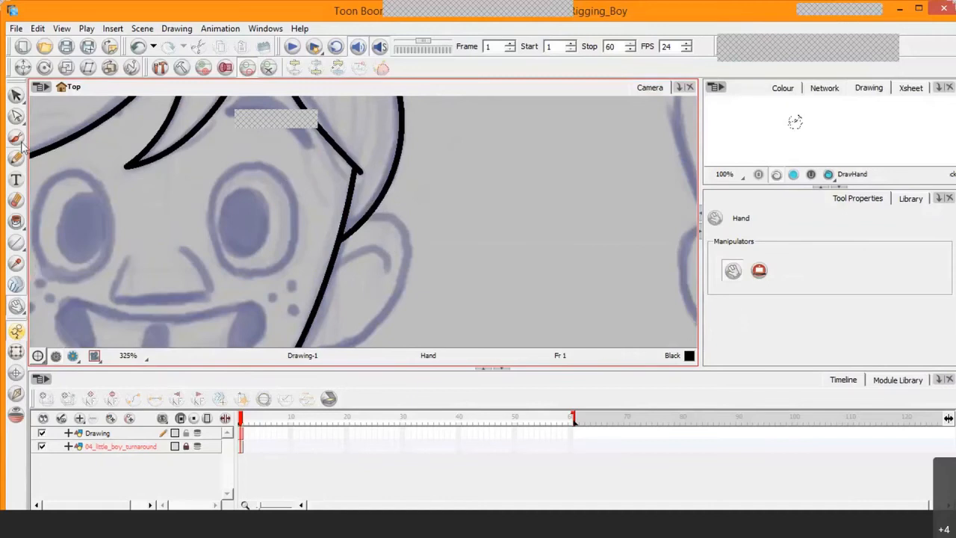
pyautogui.click(16, 116)
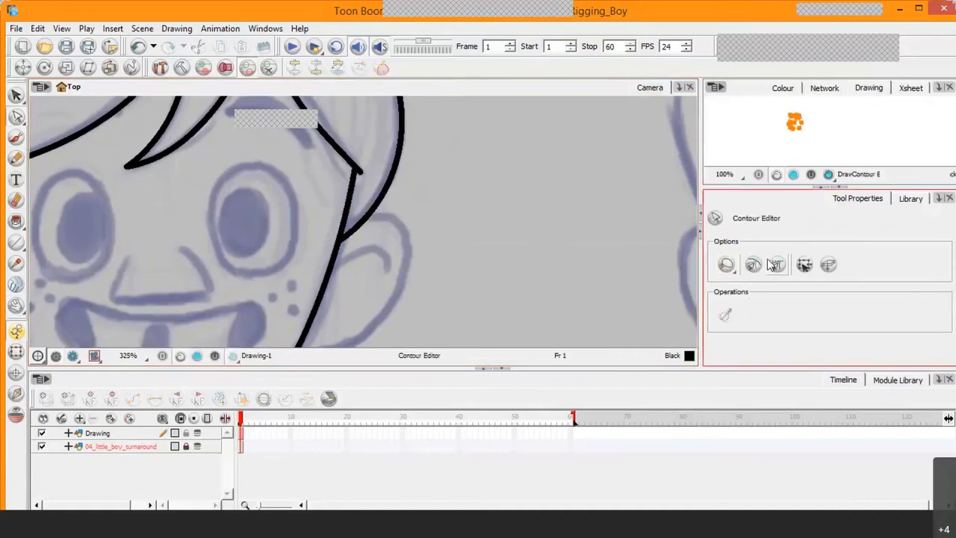
pyautogui.click(355, 173)
pyautogui.moveTo(360, 171); pyautogui.dragTo(355, 167)
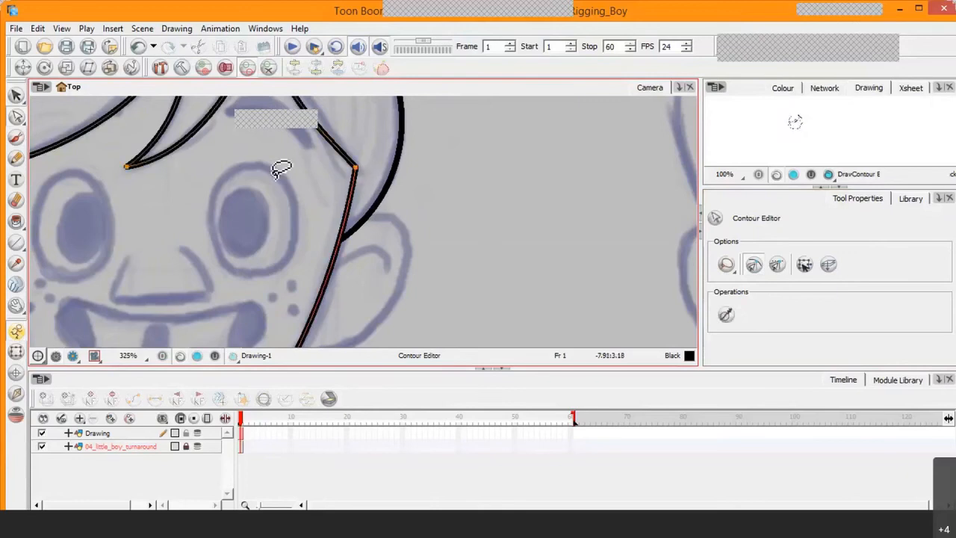
# - Trace the inner ear fold with a short line from the cheek line, arching it upward into a hook and refining its free end
pyautogui.click(17, 243)
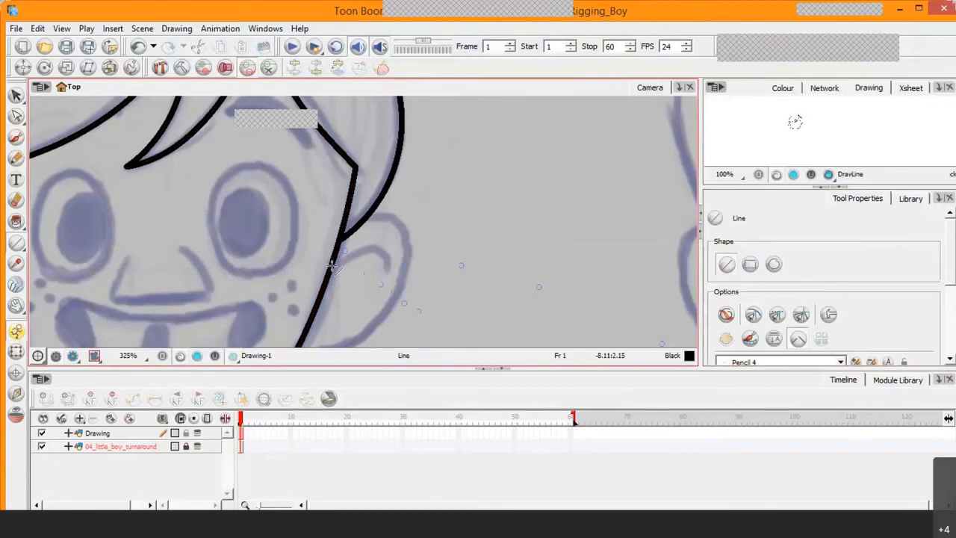
pyautogui.moveTo(335, 272); pyautogui.dragTo(391, 274)
pyautogui.click(22, 120)
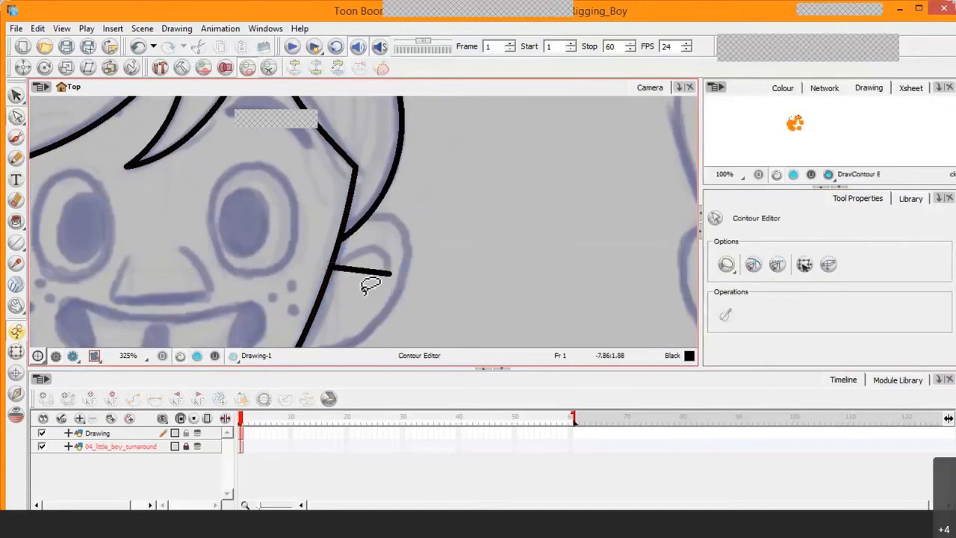
pyautogui.click(379, 274)
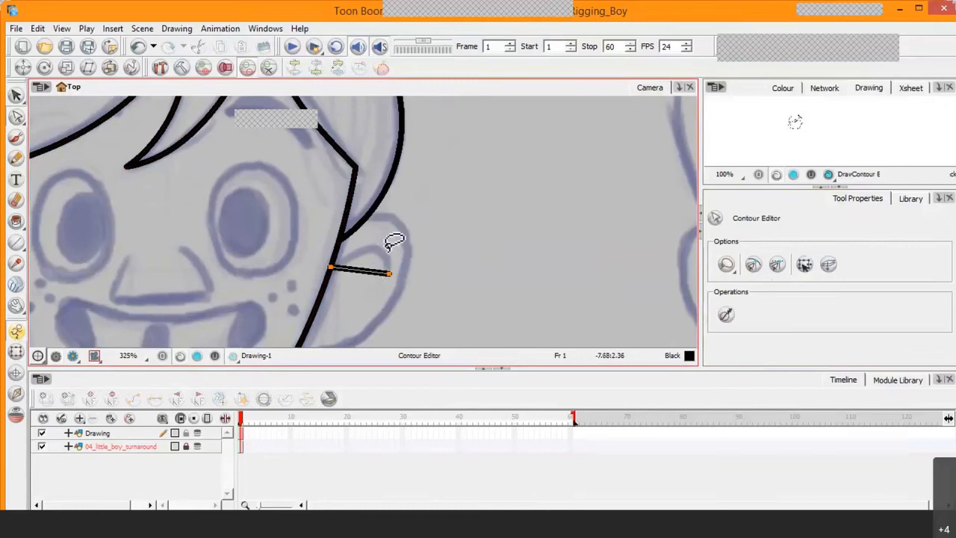
pyautogui.moveTo(359, 270); pyautogui.dragTo(376, 250)
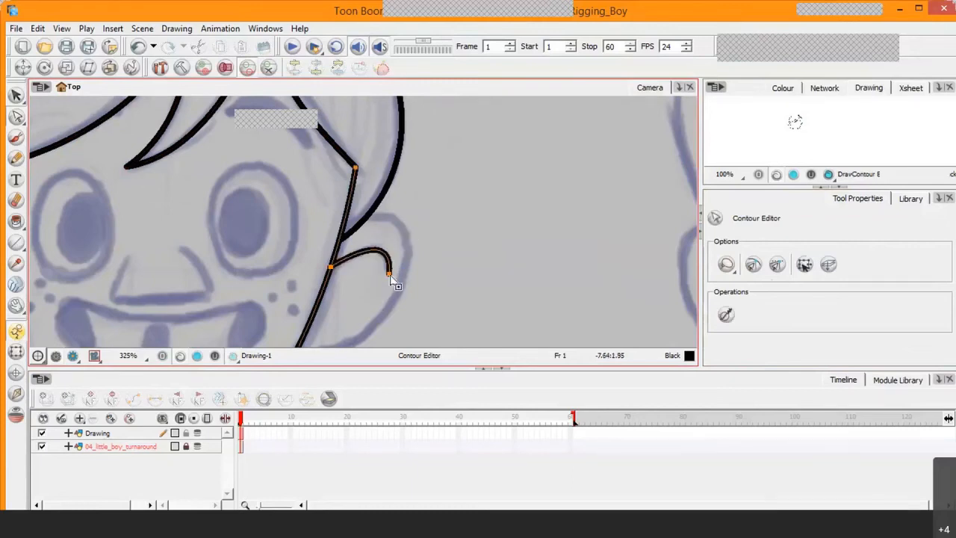
pyautogui.click(389, 274)
pyautogui.moveTo(388, 271); pyautogui.dragTo(393, 240)
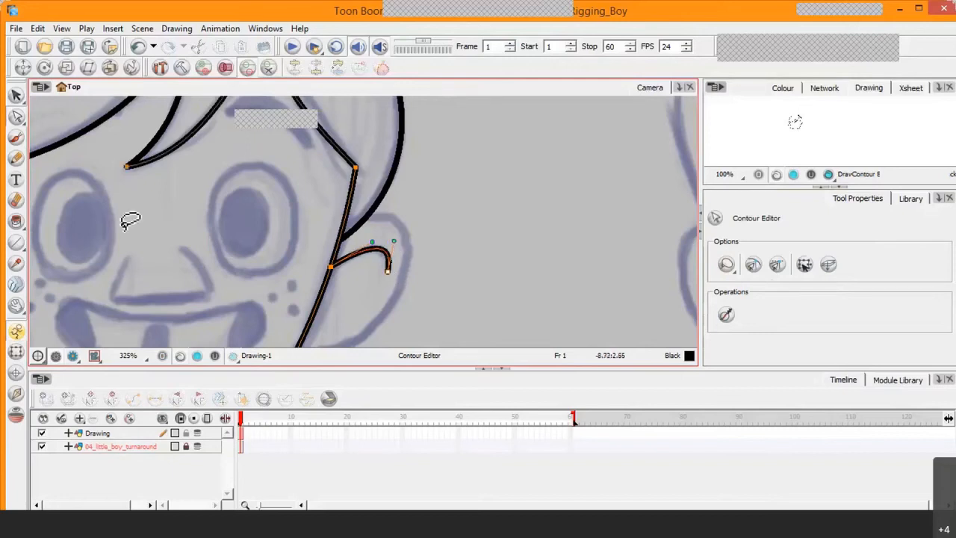
# - Draw a line for the outer ear from beside the hair to near the jaw corner and bend it outward into a rounded curve
pyautogui.click(15, 305)
pyautogui.moveTo(240, 244); pyautogui.dragTo(188, 179)
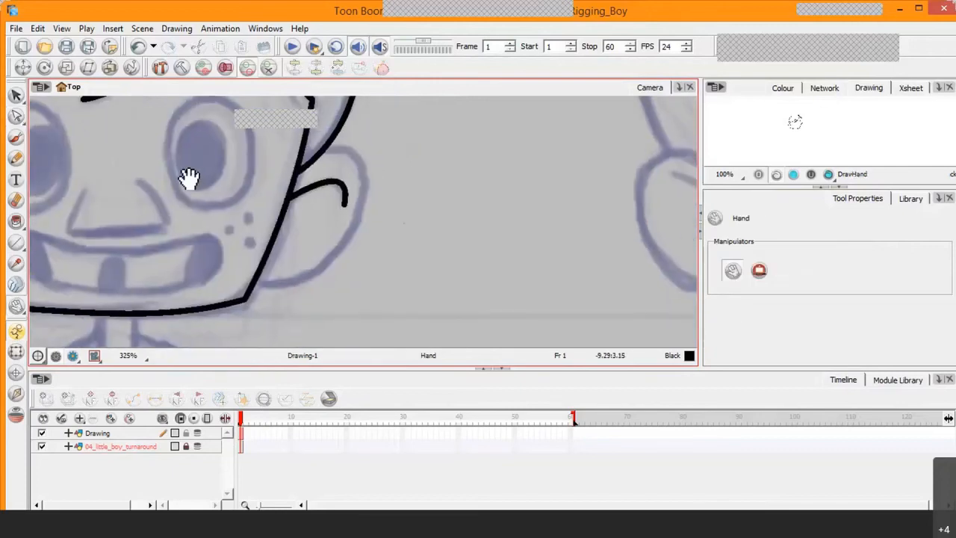
pyautogui.click(16, 242)
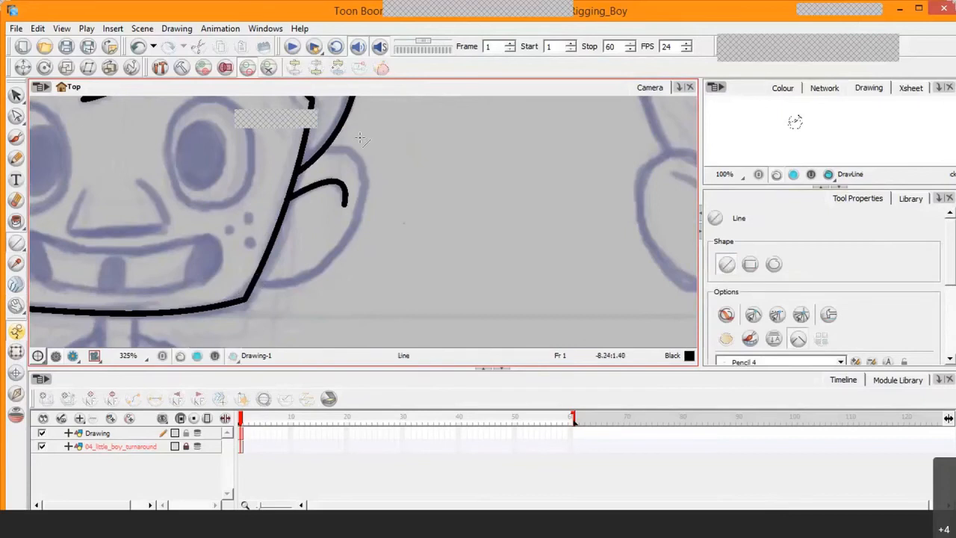
pyautogui.moveTo(363, 129)
pyautogui.mouseDown()
pyautogui.moveTo(237, 334)
pyautogui.moveTo(259, 299)
pyautogui.mouseUp()
pyautogui.click(44, 68)
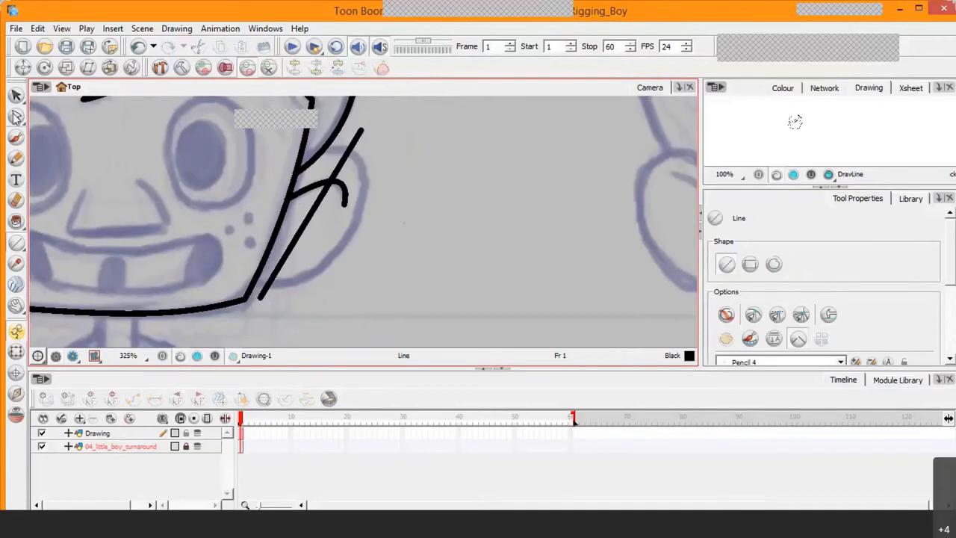
pyautogui.click(317, 216)
pyautogui.moveTo(316, 213); pyautogui.dragTo(390, 267)
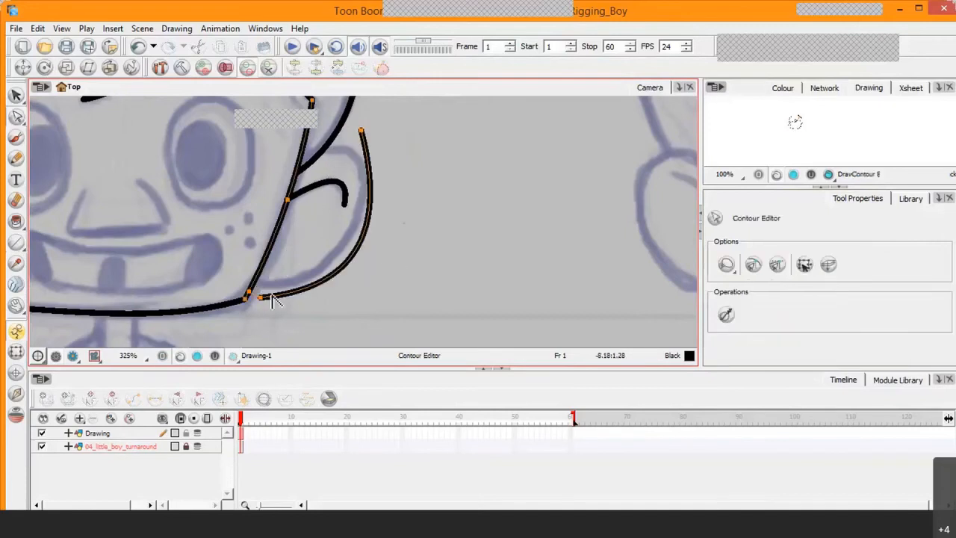
# - Attach the lower end of the outer ear curve to the cheek line just above the jaw corner, with snapping enabled
pyautogui.moveTo(261, 299); pyautogui.dragTo(254, 287)
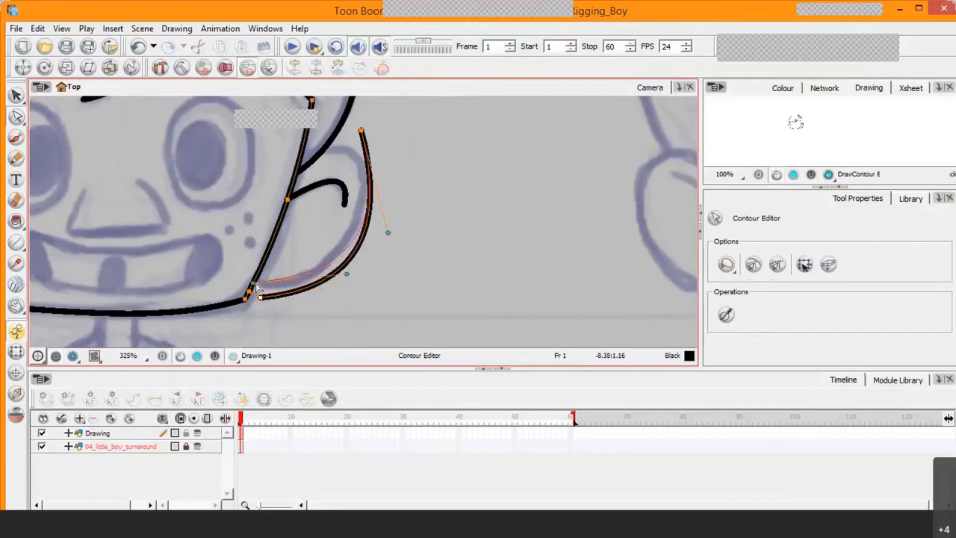
pyautogui.click(754, 264)
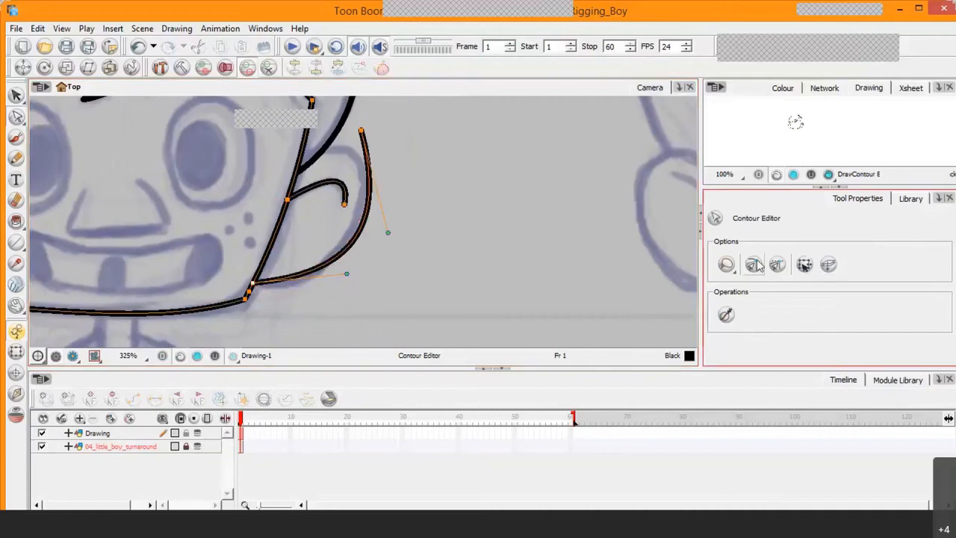
pyautogui.click(256, 286)
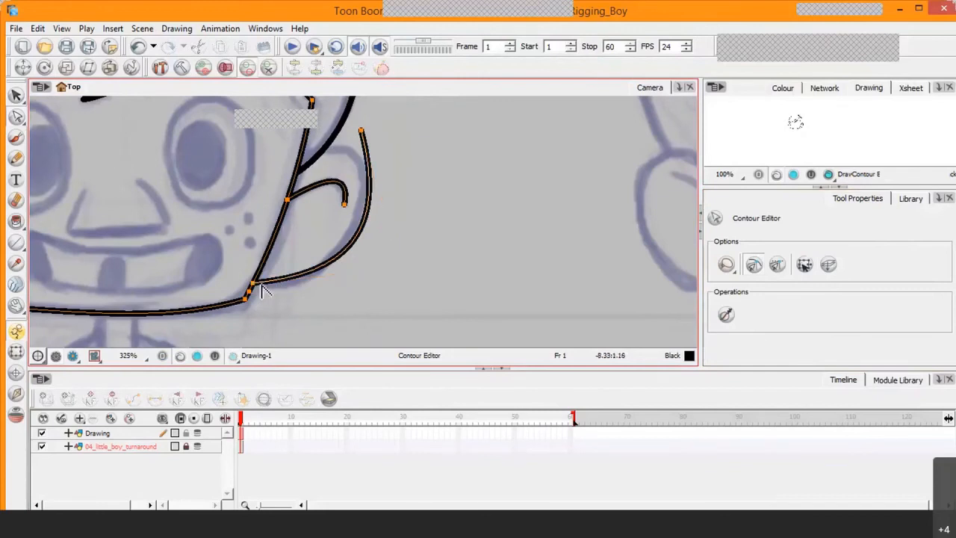
# - Save the scene when reminded and bend the lower part of the outer ear curve to follow the sketch
pyautogui.click(255, 284)
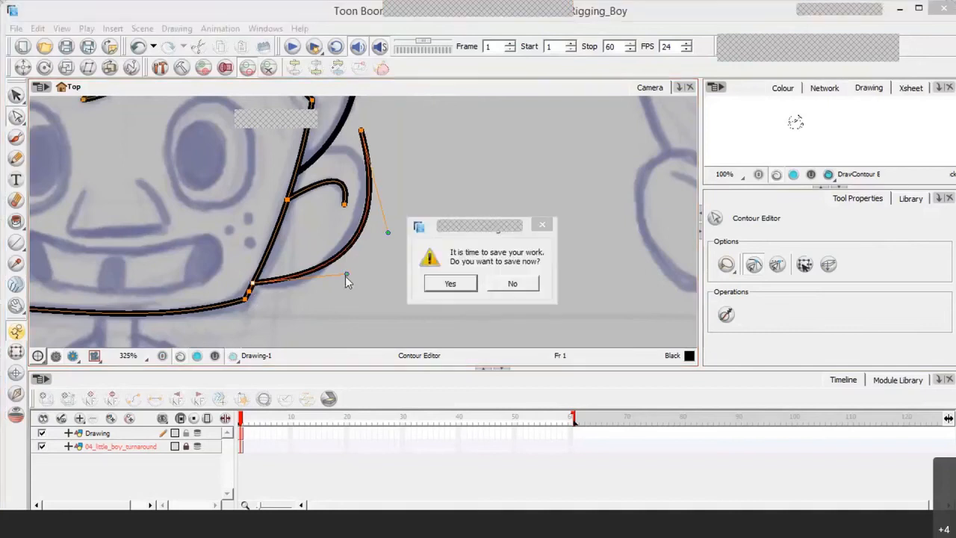
pyautogui.click(452, 283)
pyautogui.moveTo(347, 276); pyautogui.dragTo(304, 300)
pyautogui.moveTo(388, 232); pyautogui.dragTo(393, 232)
# - Try to snap the upper end of the outer ear curve onto the hair line and arch its top outward
pyautogui.moveTo(361, 133); pyautogui.dragTo(328, 135)
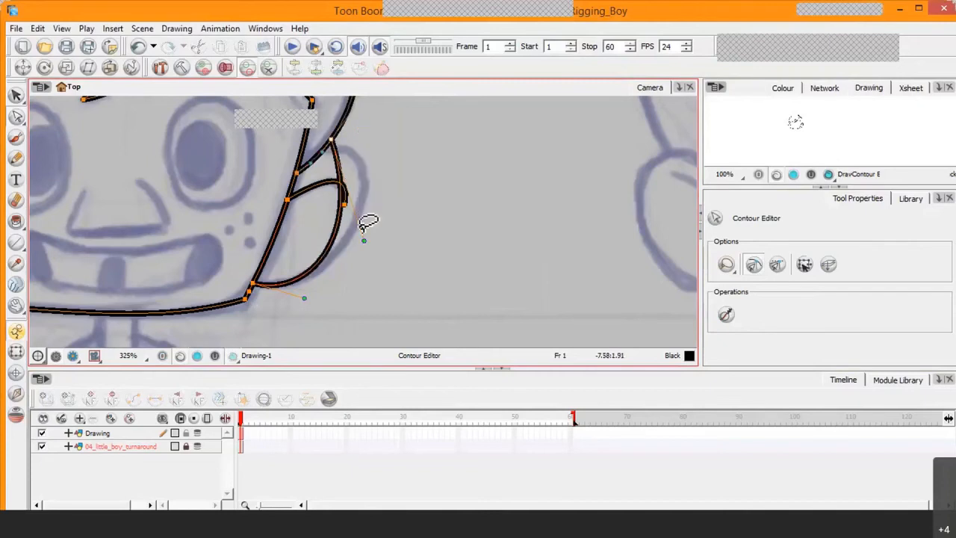
pyautogui.moveTo(366, 240); pyautogui.dragTo(459, 132)
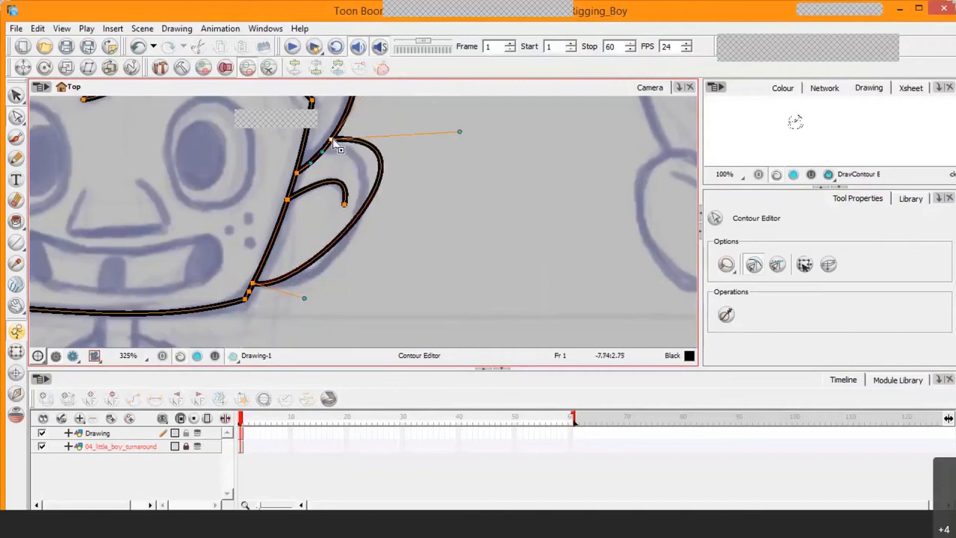
pyautogui.hotkey('ctrl', 'z')
pyautogui.hotkey('ctrl', 'z')
# - Move the upper end of the outer ear curve beside the lower hair line and stretch its curvature outward over the top
pyautogui.click(361, 142)
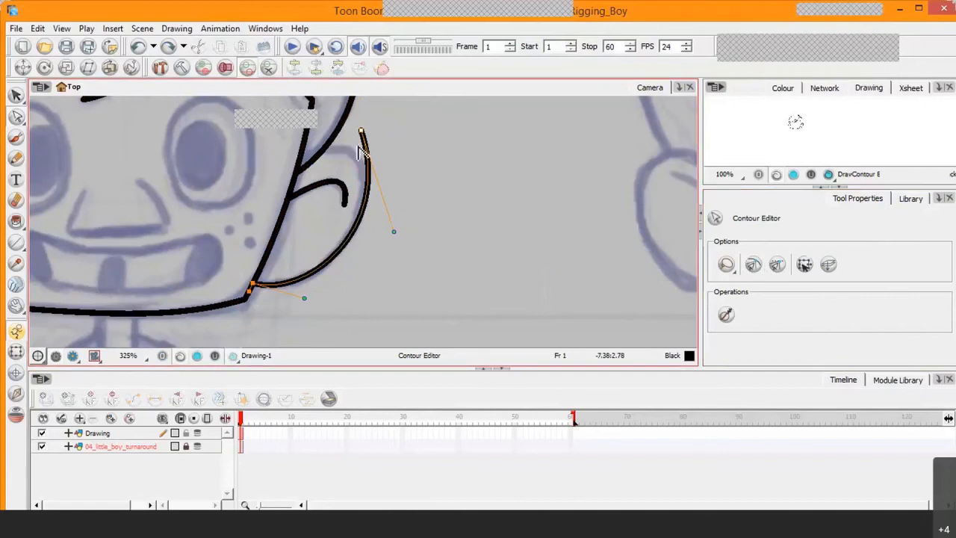
pyautogui.moveTo(364, 143); pyautogui.dragTo(321, 153)
pyautogui.moveTo(354, 252); pyautogui.dragTo(448, 138)
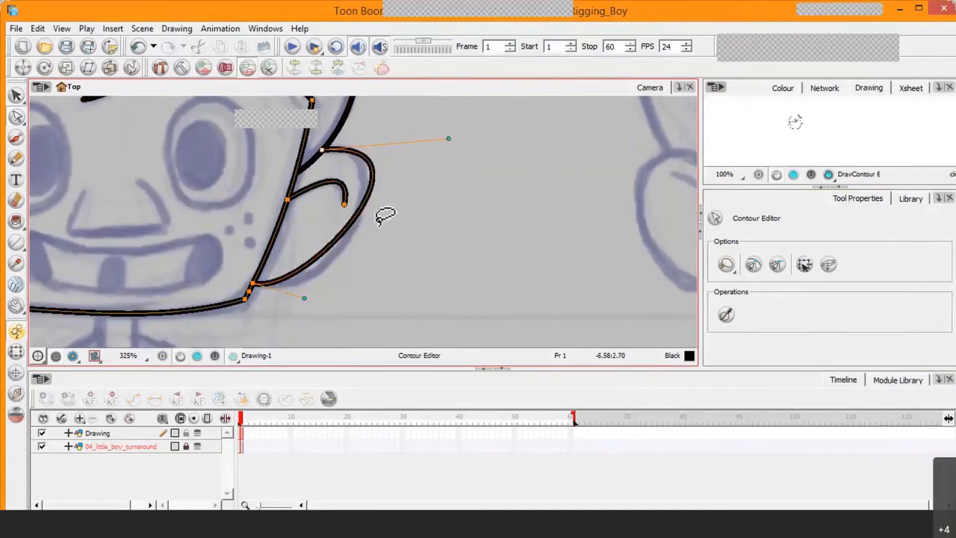
# - Refine the lower, outer and upper bends of the outer ear curve to match the sketched ear
pyautogui.click(314, 261)
pyautogui.moveTo(314, 261); pyautogui.dragTo(315, 275)
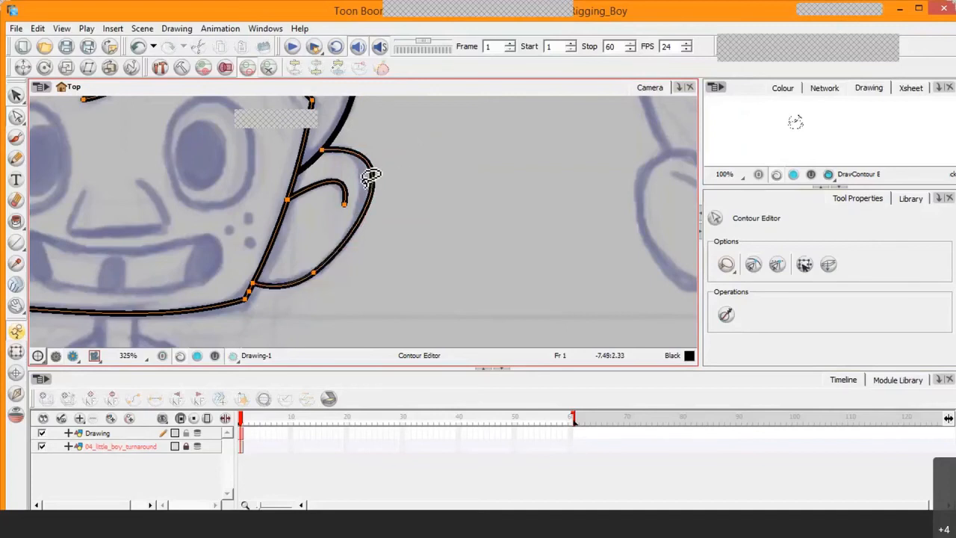
pyautogui.moveTo(371, 175); pyautogui.dragTo(364, 178)
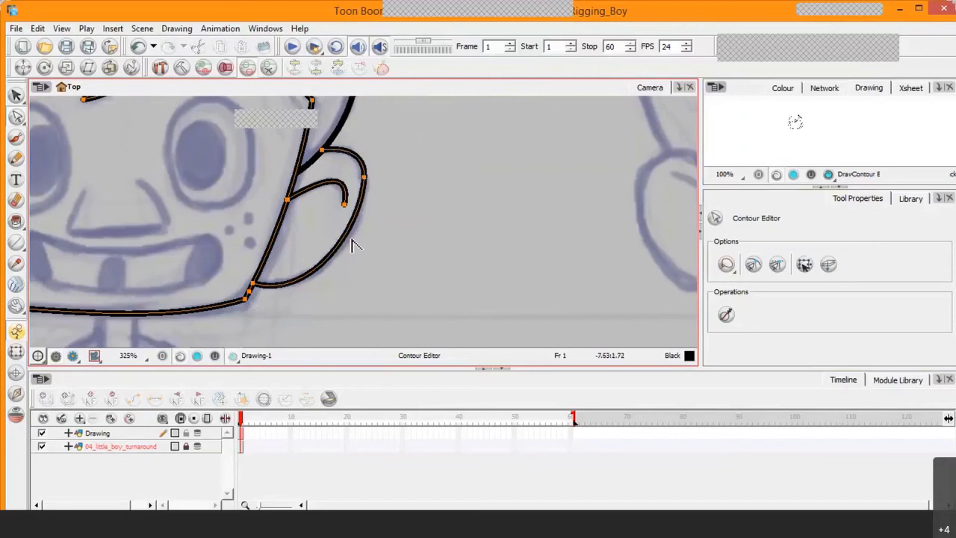
pyautogui.moveTo(344, 237); pyautogui.dragTo(346, 235)
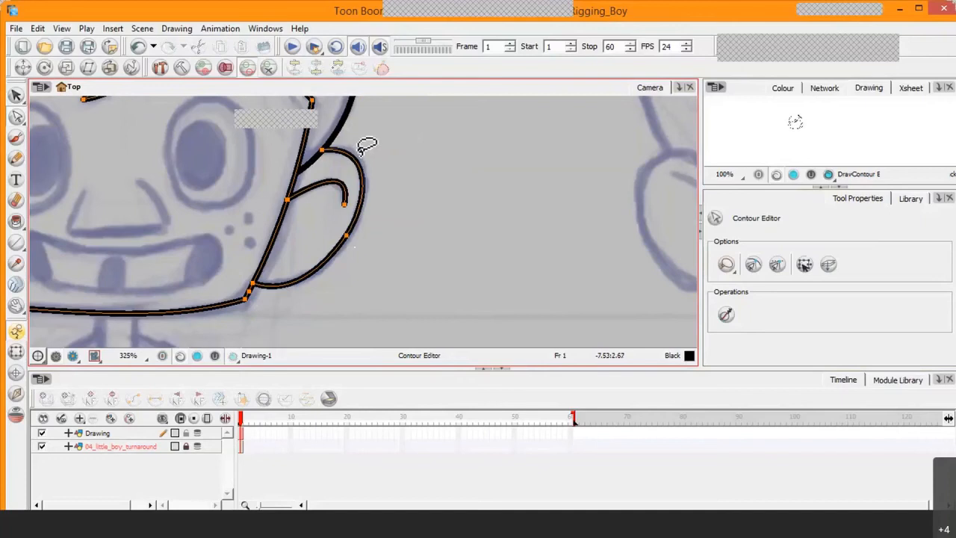
pyautogui.moveTo(366, 146); pyautogui.dragTo(367, 141)
pyautogui.moveTo(347, 231); pyautogui.dragTo(346, 234)
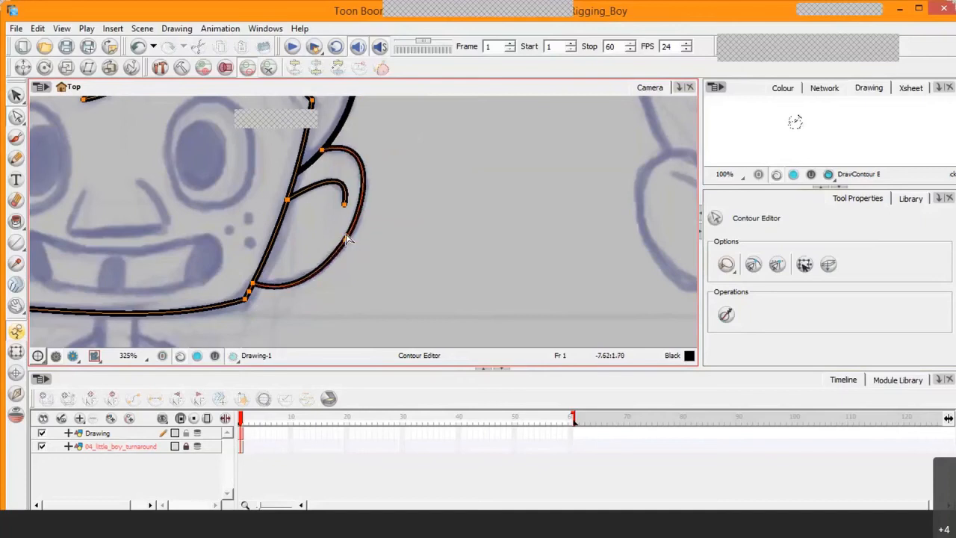
pyautogui.click(437, 296)
pyautogui.press('1')
pyautogui.press('1')
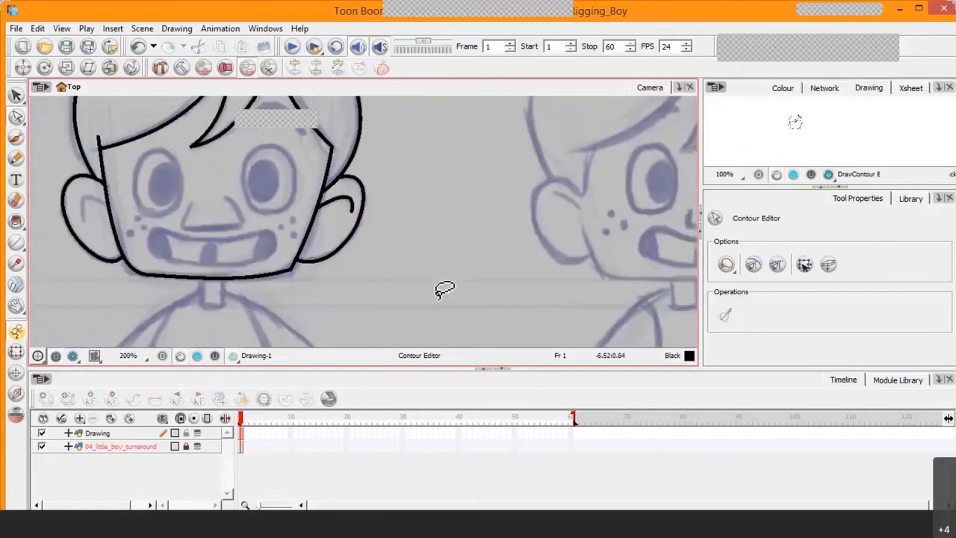
# - Draw an ellipse for the left-hand eye outline with the Ellipse tool and nudge it onto the sketched eye
pyautogui.press('2')
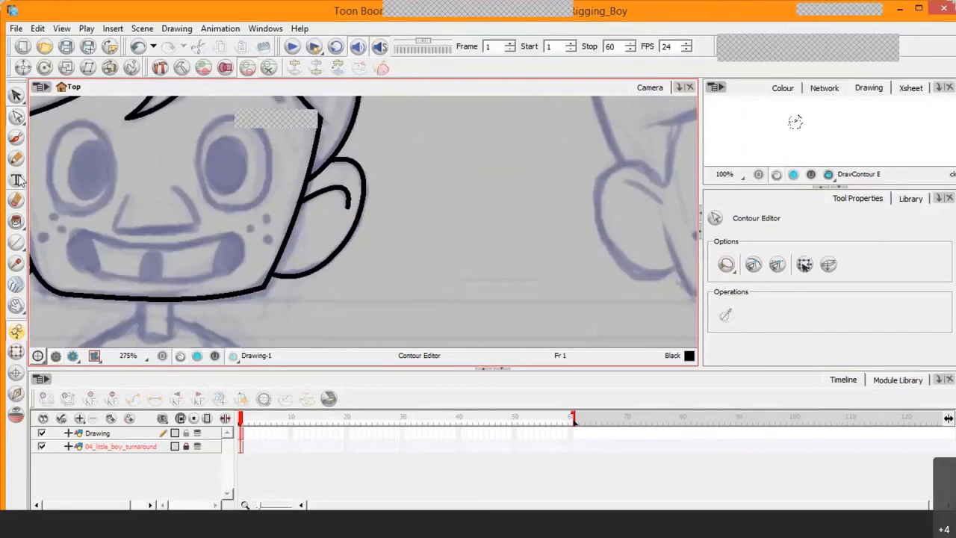
pyautogui.click(15, 245)
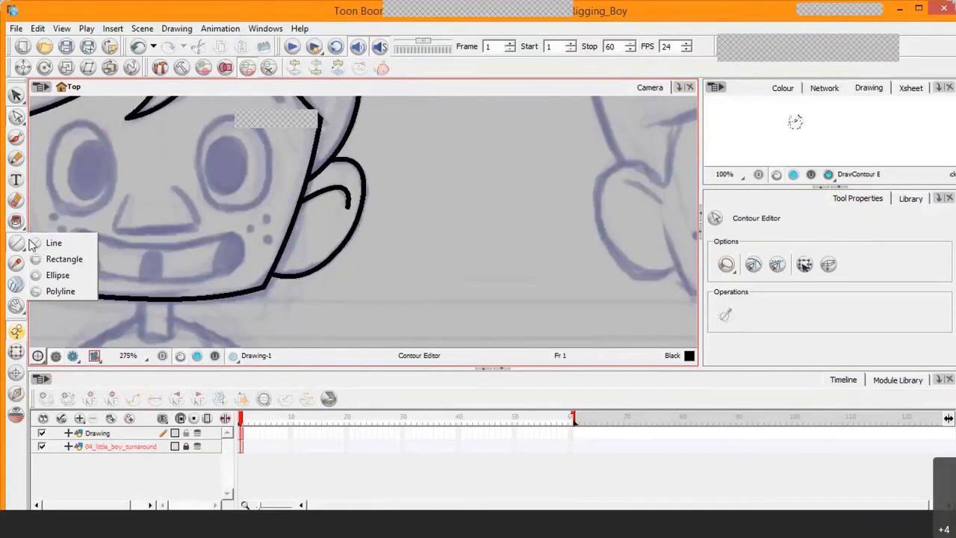
pyautogui.click(59, 275)
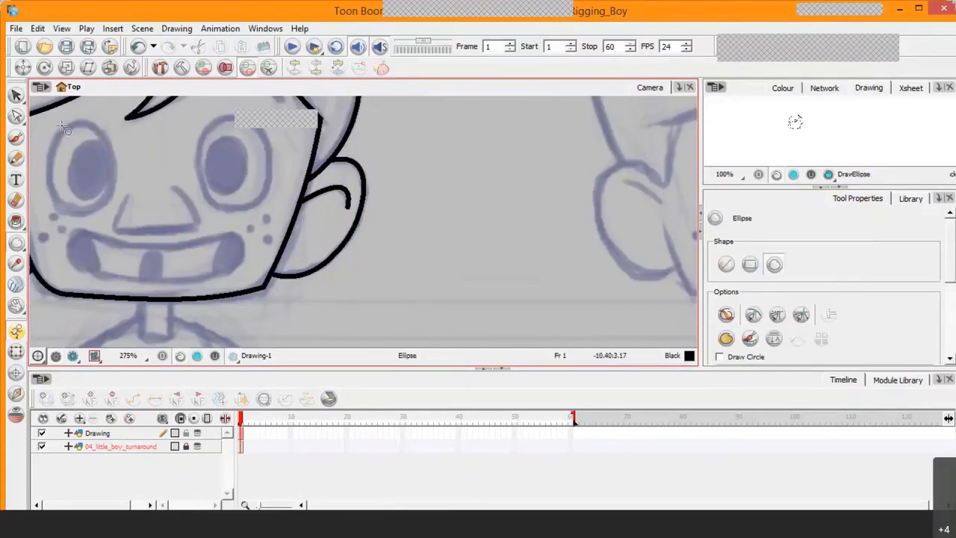
pyautogui.moveTo(55, 121); pyautogui.dragTo(128, 222)
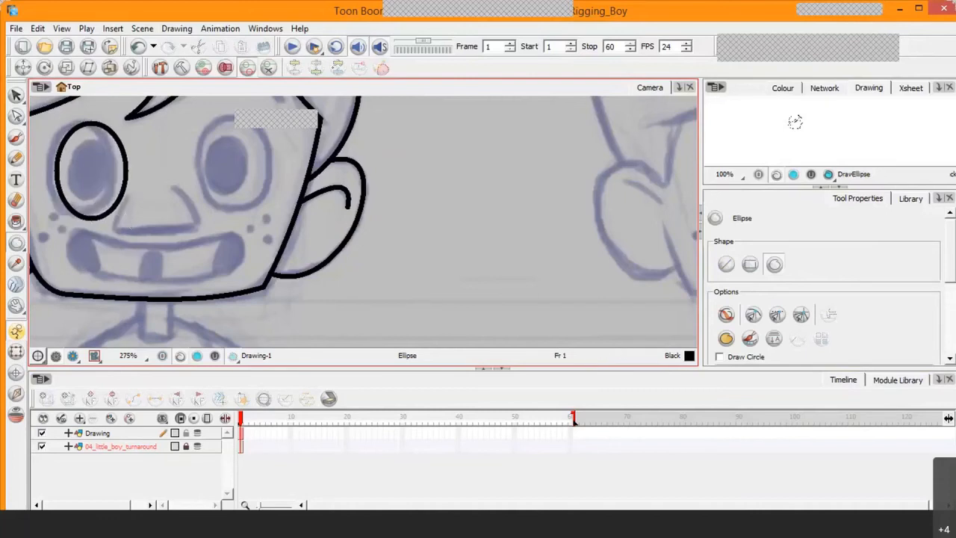
pyautogui.click(16, 95)
pyautogui.click(127, 161)
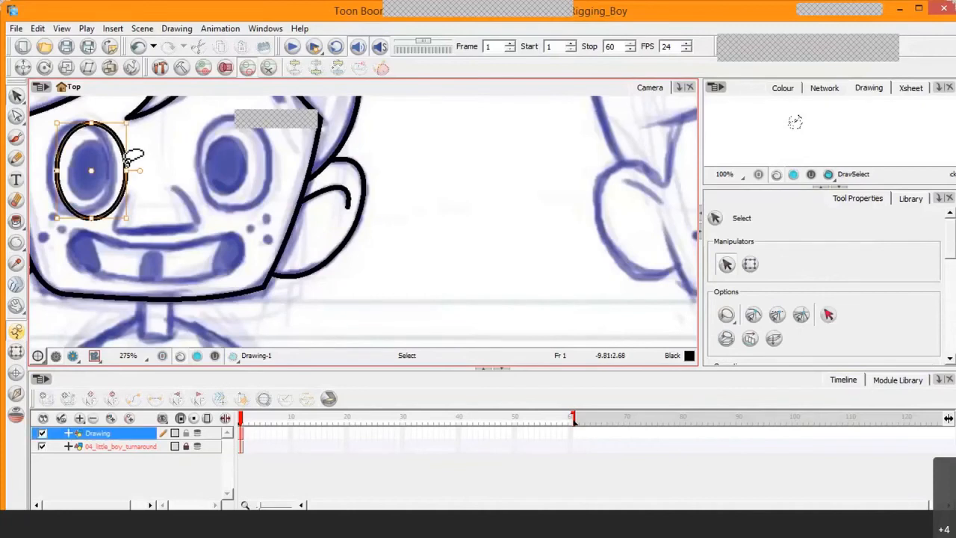
pyautogui.press('Left')
pyautogui.press('Left')
pyautogui.press('Left')
pyautogui.press('Left')
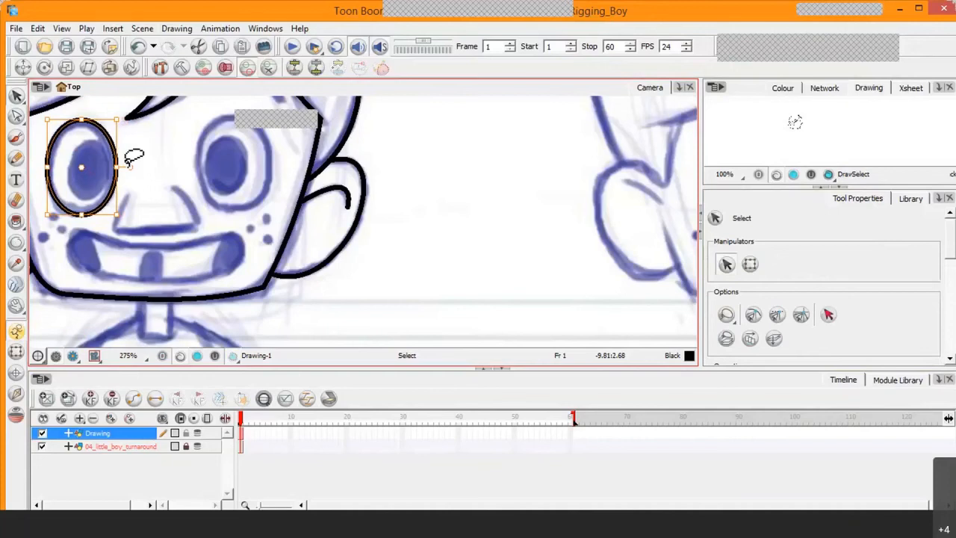
# - Paste a copy of the eye ellipse and nudge it across the face onto the other sketched eye
pyautogui.hotkey('ctrl', 'v')
pyautogui.press('Right')
pyautogui.press('Right')
pyautogui.press('Right')
pyautogui.press('Right')
pyautogui.press('Right')
pyautogui.press('Right')
pyautogui.press('Right')
pyautogui.press('Right')
pyautogui.press('Right')
pyautogui.press('Right')
pyautogui.press('Right')
pyautogui.press('Right')
pyautogui.press('Right')
pyautogui.press('Right')
pyautogui.press('Right')
pyautogui.press('Right')
pyautogui.press('Right')
pyautogui.press('Right')
pyautogui.press('Right')
pyautogui.press('Right')
pyautogui.press('Up')
pyautogui.press('Up')
pyautogui.press('Up')
pyautogui.press('Up')
pyautogui.press('Right')
pyautogui.press('Right')
pyautogui.press('Right')
pyautogui.press('Right')
pyautogui.press('Right')
pyautogui.press('Right')
pyautogui.press('Right')
pyautogui.press('Right')
pyautogui.press('Right')
pyautogui.press('Right')
pyautogui.press('Right')
pyautogui.press('Right')
pyautogui.press('Right')
pyautogui.press('Right')
pyautogui.press('Right')
pyautogui.press('Right')
pyautogui.press('Right')
pyautogui.press('Right')
pyautogui.press('Right')
pyautogui.press('Right')
pyautogui.press('Right')
pyautogui.press('Right')
pyautogui.press('Right')
pyautogui.press('Left')
pyautogui.press('Left')
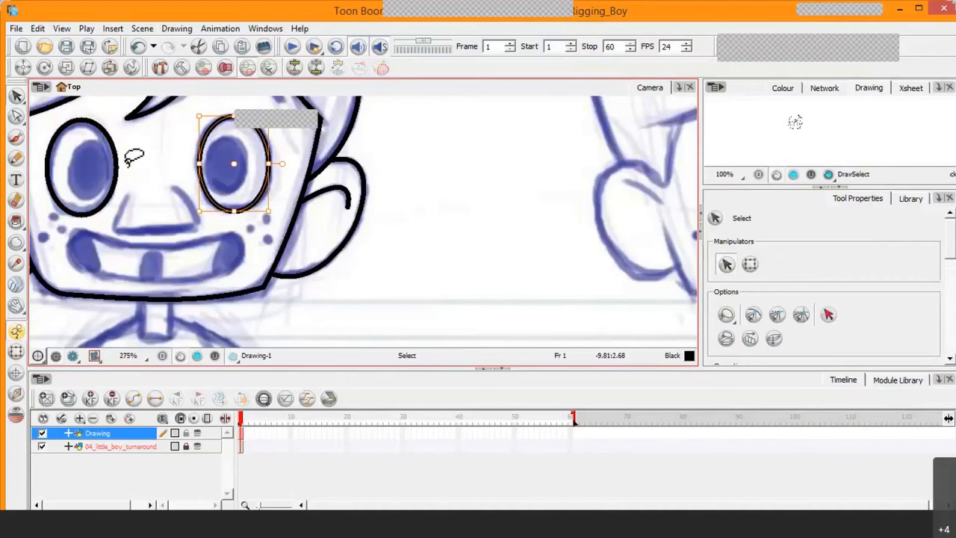
# - Duplicate the right-hand eye ellipse, shrink the copy to pupil size and place it over the sketched pupil
pyautogui.press('Right')
pyautogui.press('Right')
pyautogui.press('Down')
pyautogui.press('Down')
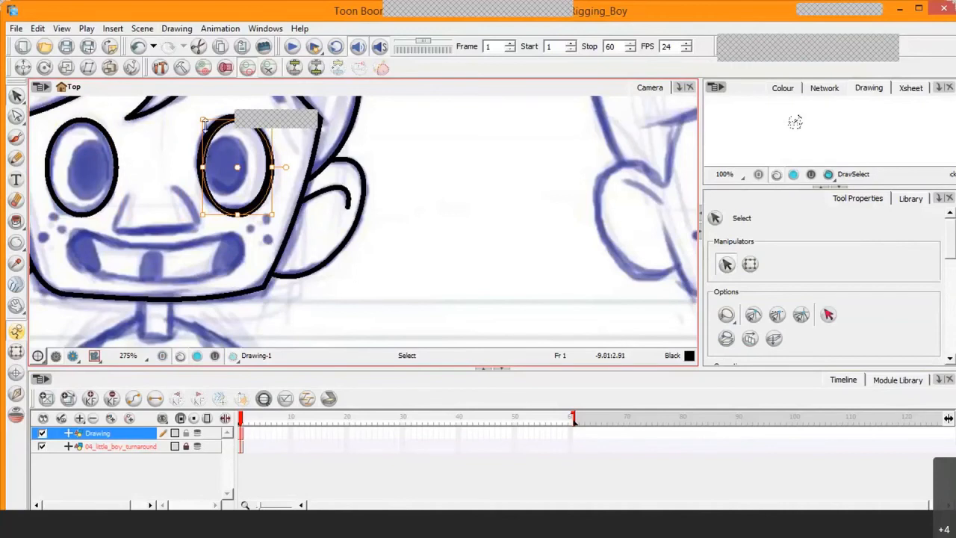
pyautogui.moveTo(204, 123); pyautogui.dragTo(227, 155)
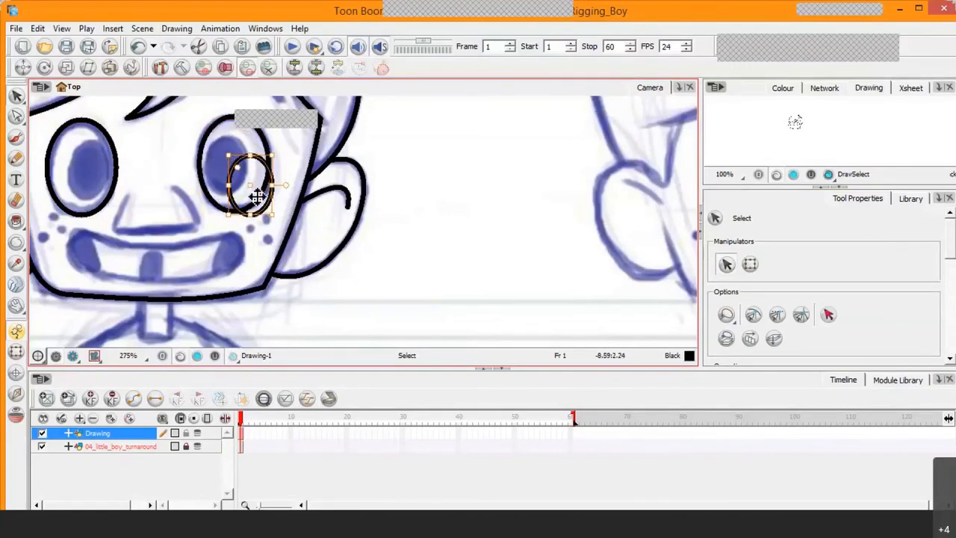
pyautogui.moveTo(258, 192); pyautogui.dragTo(227, 165)
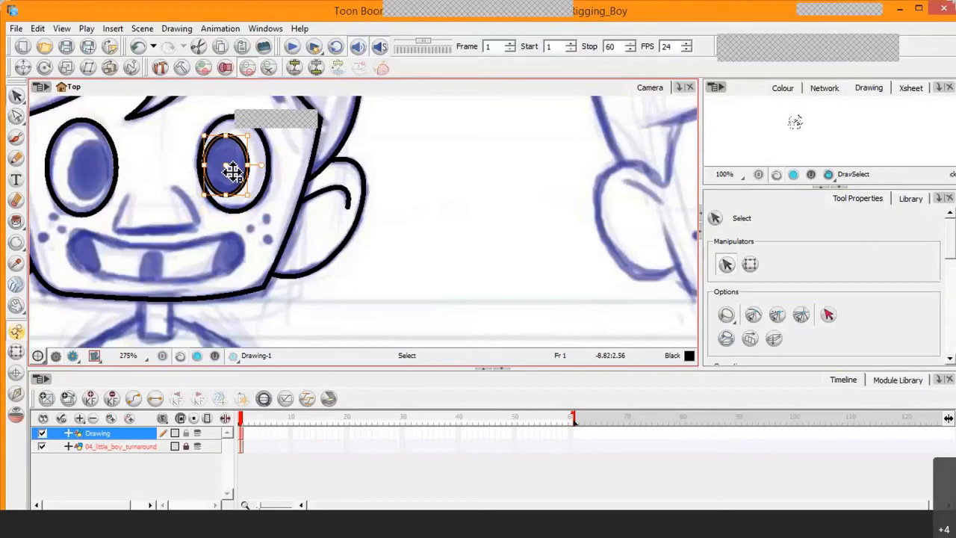
# - Duplicate the pupil ellipse and move the copy onto the sketched pupil of the left-hand eye
pyautogui.hotkey('ctrl', 'd')
pyautogui.press('Left')
pyautogui.hotkey('shift', 'Left')
pyautogui.hotkey('shift', 'Left')
pyautogui.hotkey('shift', 'Left')
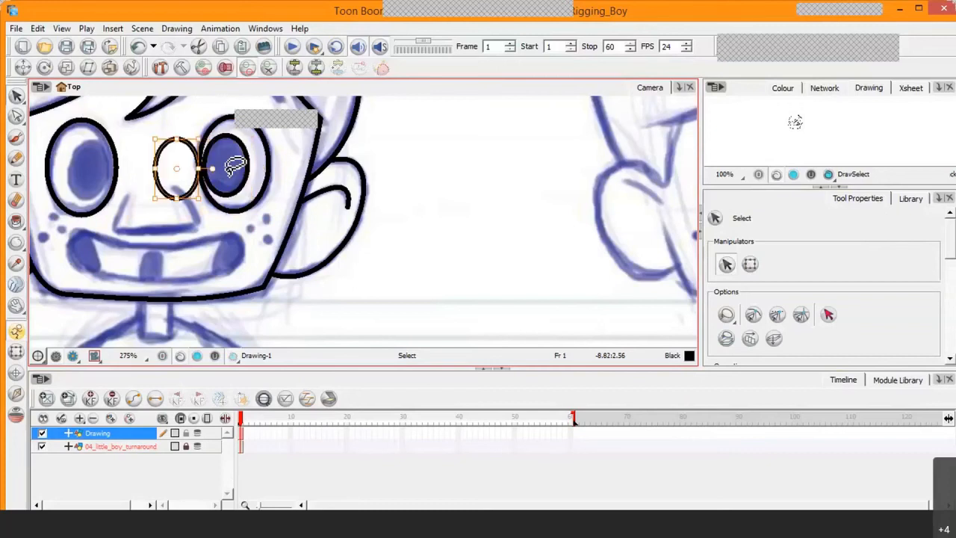
pyautogui.press('Left')
pyautogui.press('Left')
pyautogui.press('Left')
pyautogui.press('Left')
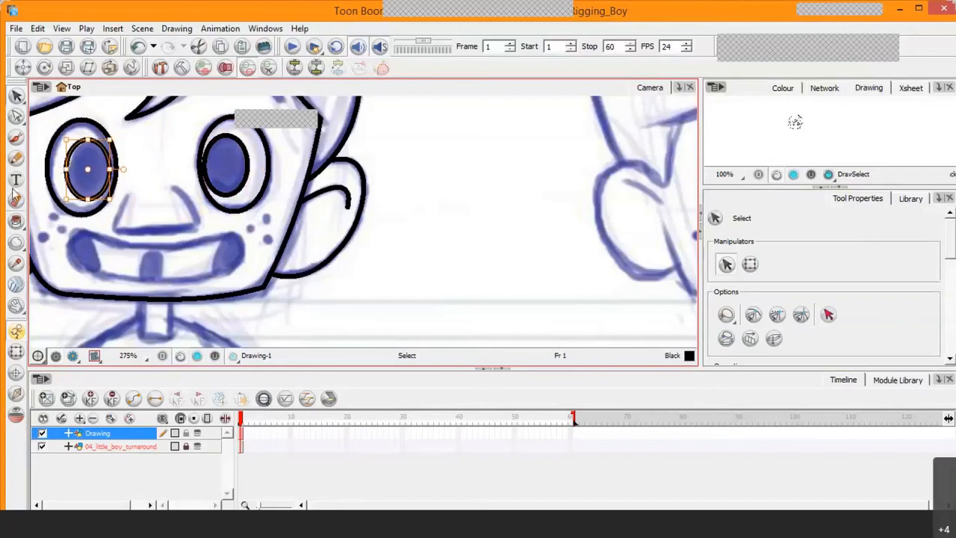
# - Draw a short slanted line for the left-hand side of the nose and bend it slightly outward
pyautogui.click(18, 243)
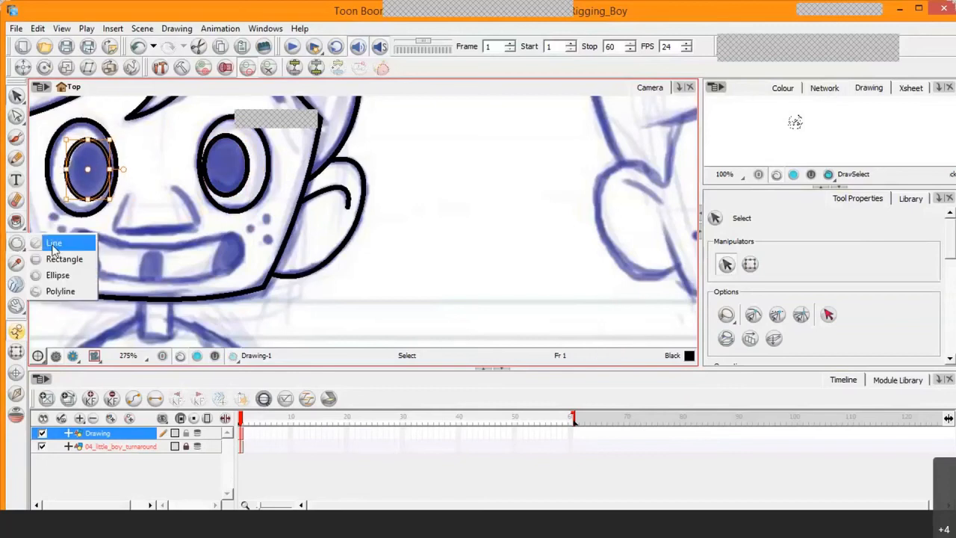
pyautogui.click(54, 244)
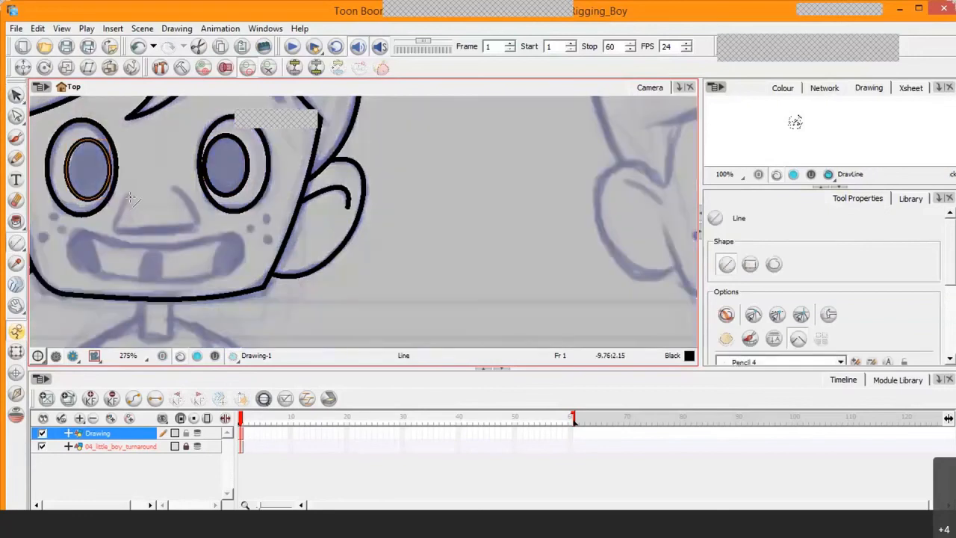
pyautogui.moveTo(132, 197); pyautogui.dragTo(112, 233)
pyautogui.hotkey('alt', 'q')
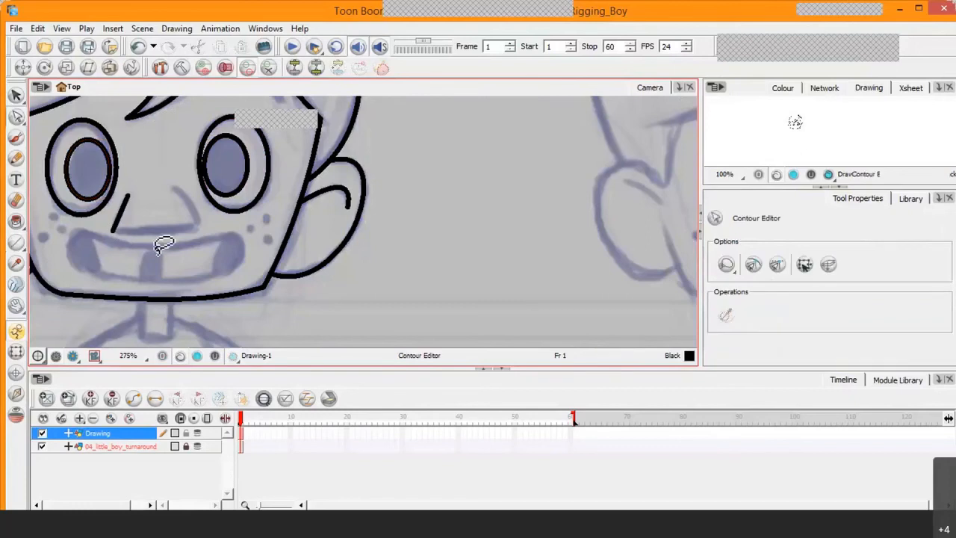
pyautogui.moveTo(121, 215); pyautogui.dragTo(117, 212)
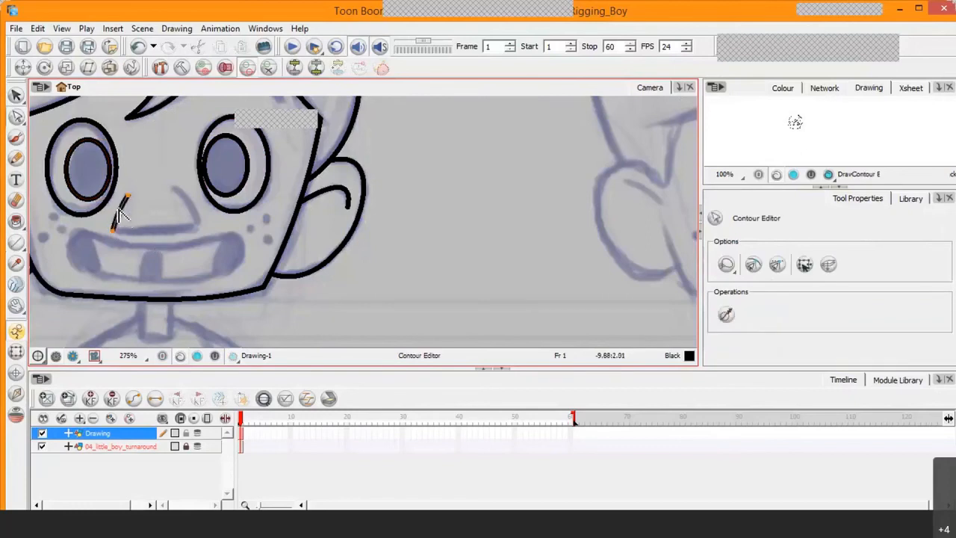
# - Draw a line for the right-hand side of the nose and bow it outward along the sketch
pyautogui.hotkey('alt', '\\')
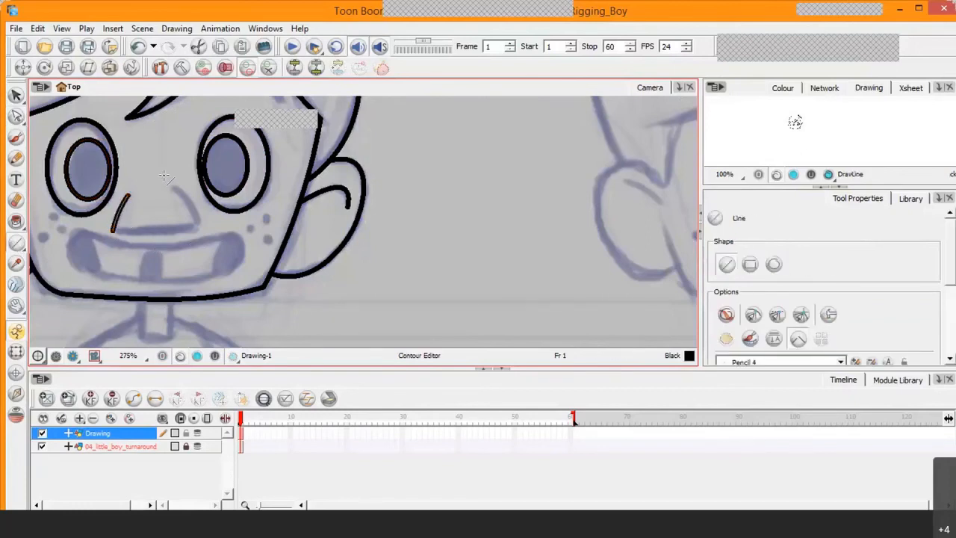
pyautogui.moveTo(173, 189)
pyautogui.mouseDown()
pyautogui.moveTo(199, 227)
pyautogui.moveTo(199, 203)
pyautogui.mouseUp()
pyautogui.hotkey('alt', 'q')
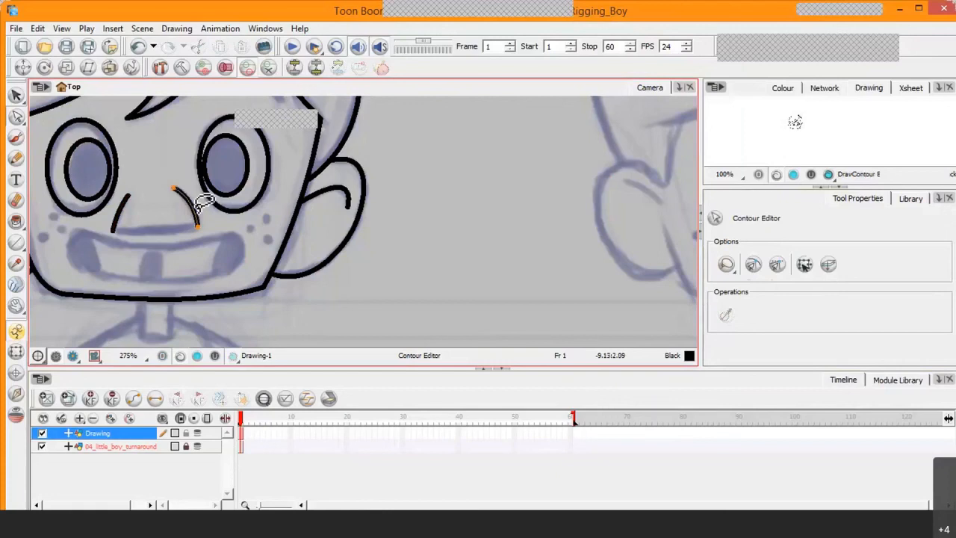
# - Join the lower ends of both nose sides with a straight line and bend it slightly downward
pyautogui.hotkey('alt', 'l')
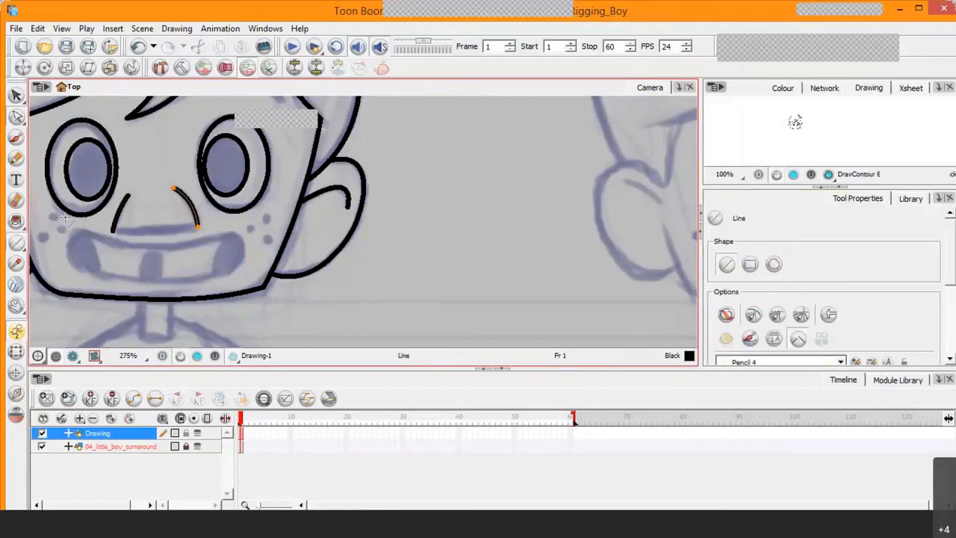
pyautogui.moveTo(112, 231)
pyautogui.mouseDown()
pyautogui.moveTo(187, 218)
pyautogui.moveTo(199, 226)
pyautogui.mouseUp()
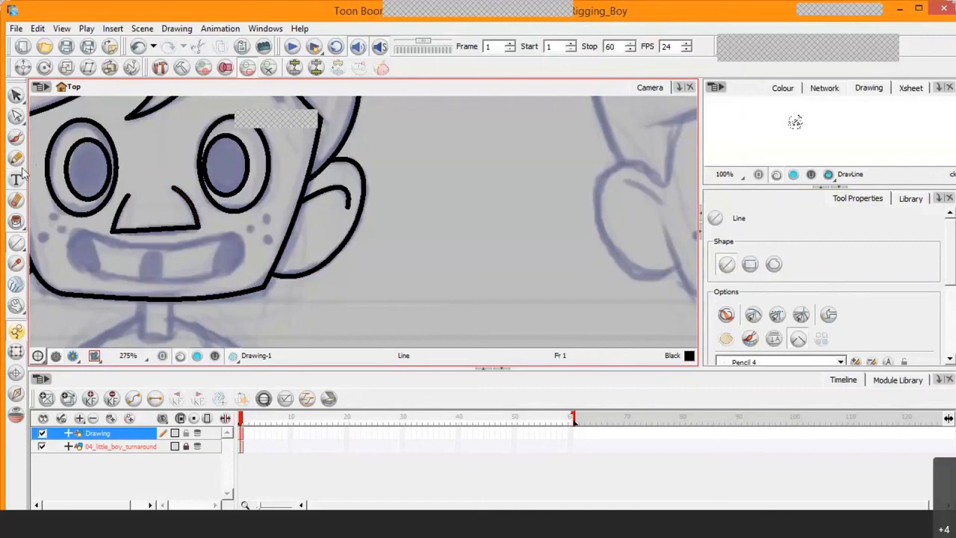
pyautogui.click(17, 118)
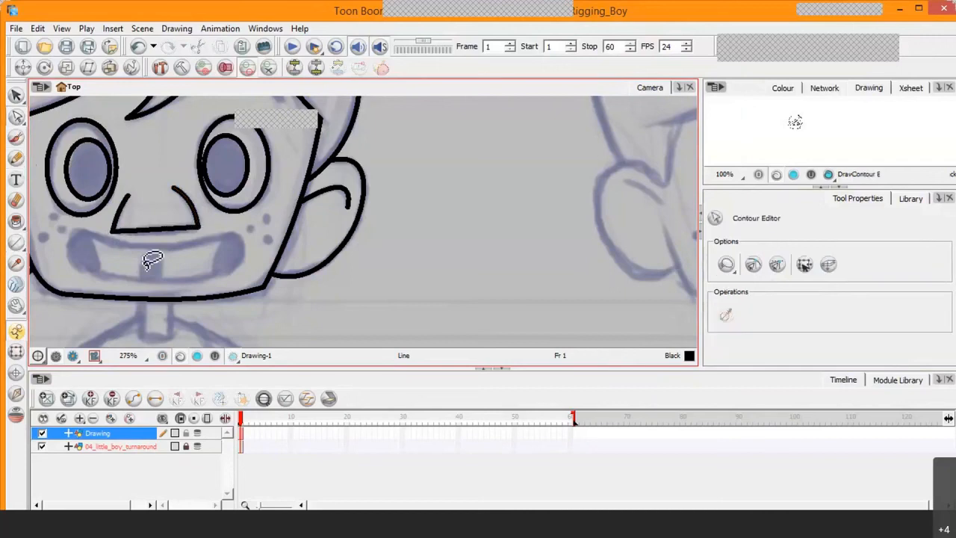
pyautogui.click(157, 233)
pyautogui.moveTo(158, 232); pyautogui.dragTo(158, 237)
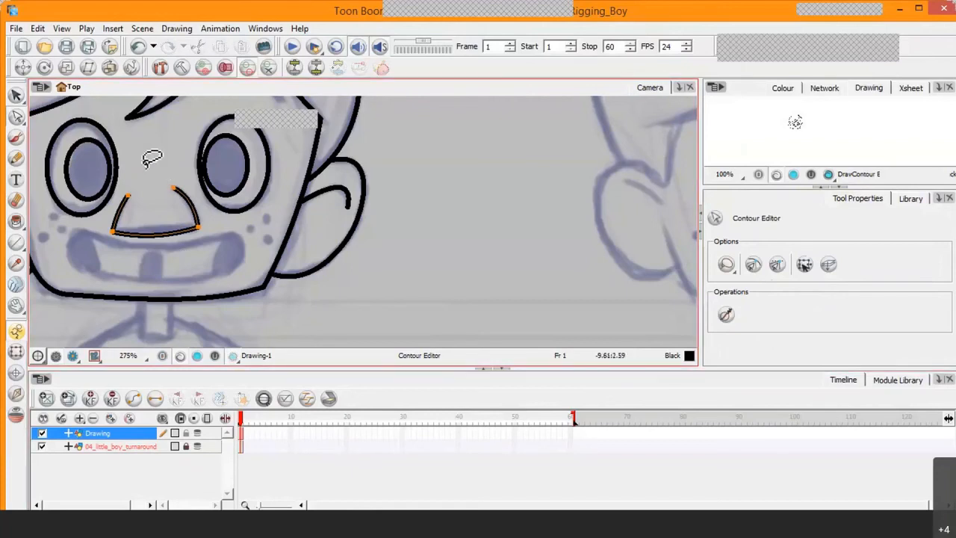
# - Deselect the nose and hide the Drawing layer to examine the sketched face underneath
pyautogui.hotkey('alt', 's')
pyautogui.press('1')
pyautogui.press('1')
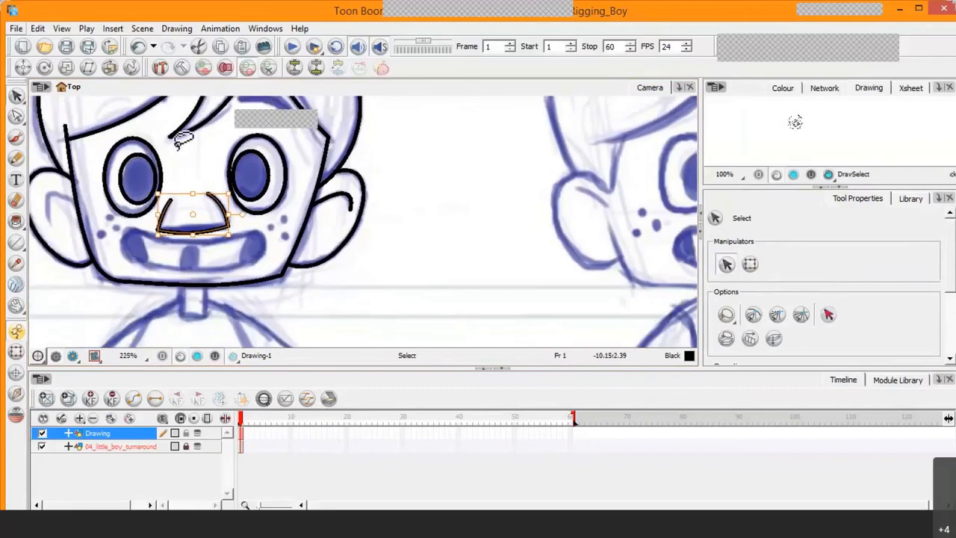
pyautogui.click(202, 157)
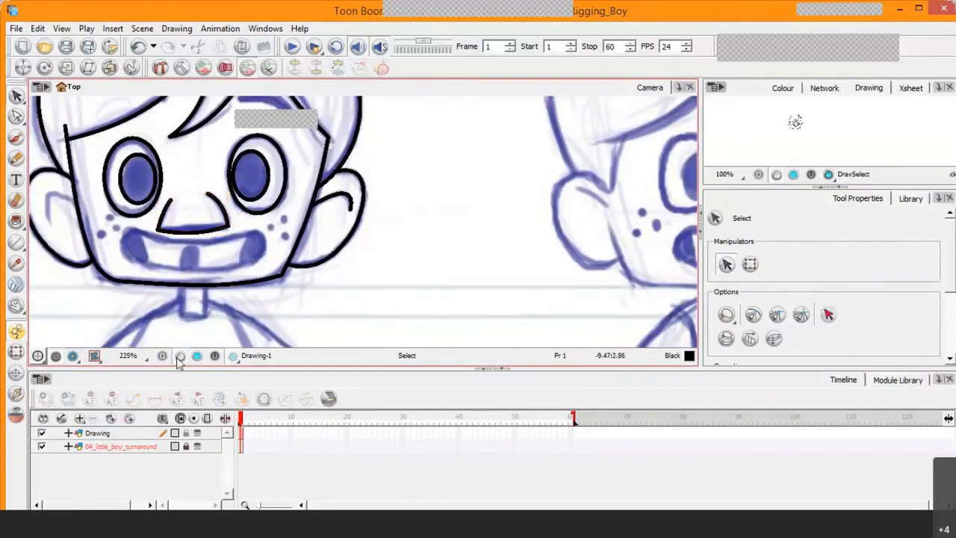
pyautogui.click(42, 433)
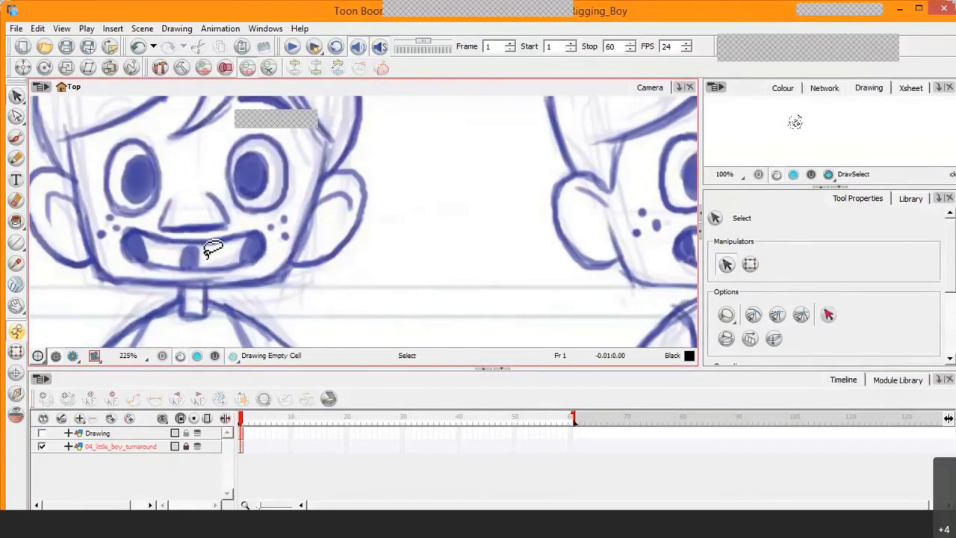
# - Show the Drawing layer again and trace the freckles on both cheeks with small ellipses, three per cheek
pyautogui.click(16, 306)
pyautogui.moveTo(140, 207); pyautogui.dragTo(288, 234)
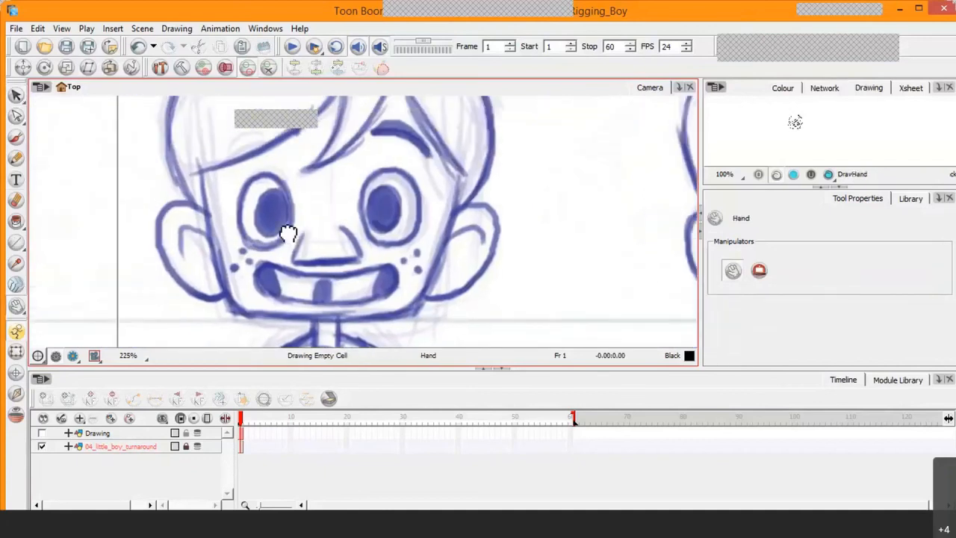
pyautogui.press('2')
pyautogui.press('2')
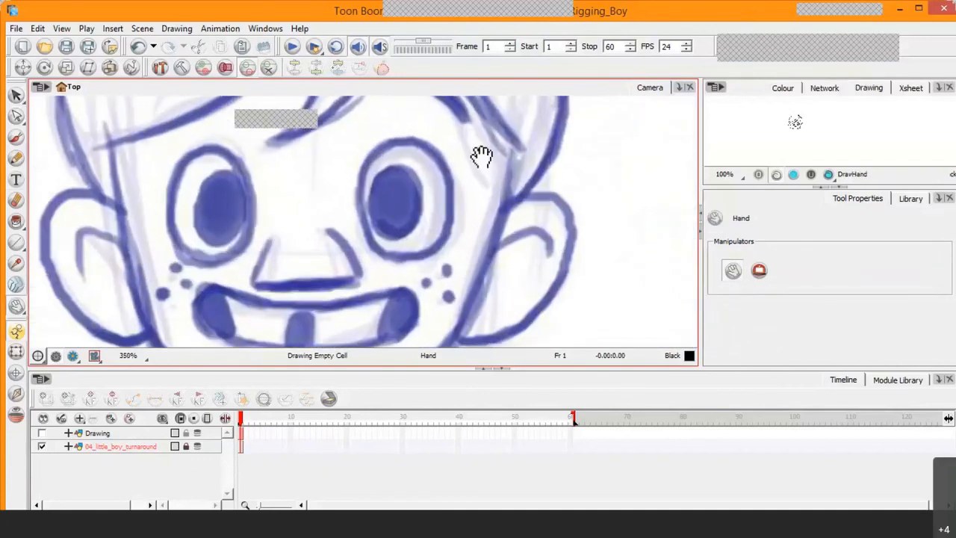
pyautogui.moveTo(364, 232); pyautogui.dragTo(474, 213)
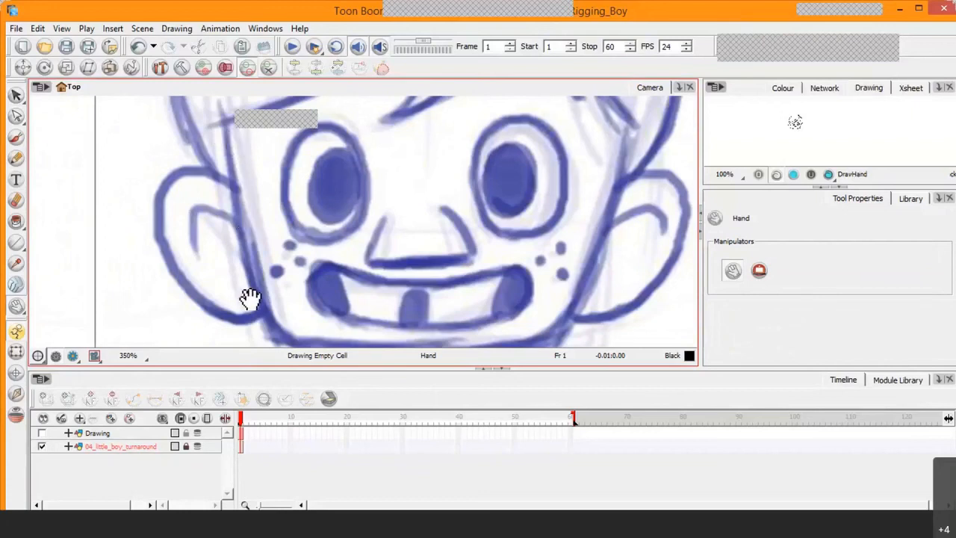
pyautogui.click(41, 434)
pyautogui.moveTo(341, 299)
pyautogui.mouseDown()
pyautogui.moveTo(224, 282)
pyautogui.moveTo(226, 265)
pyautogui.mouseUp()
pyautogui.moveTo(10, 250); pyautogui.dragTo(60, 275)
pyautogui.moveTo(157, 240)
pyautogui.mouseDown()
pyautogui.moveTo(171, 253)
pyautogui.moveTo(193, 239)
pyautogui.mouseUp()
pyautogui.moveTo(165, 208); pyautogui.dragTo(180, 223)
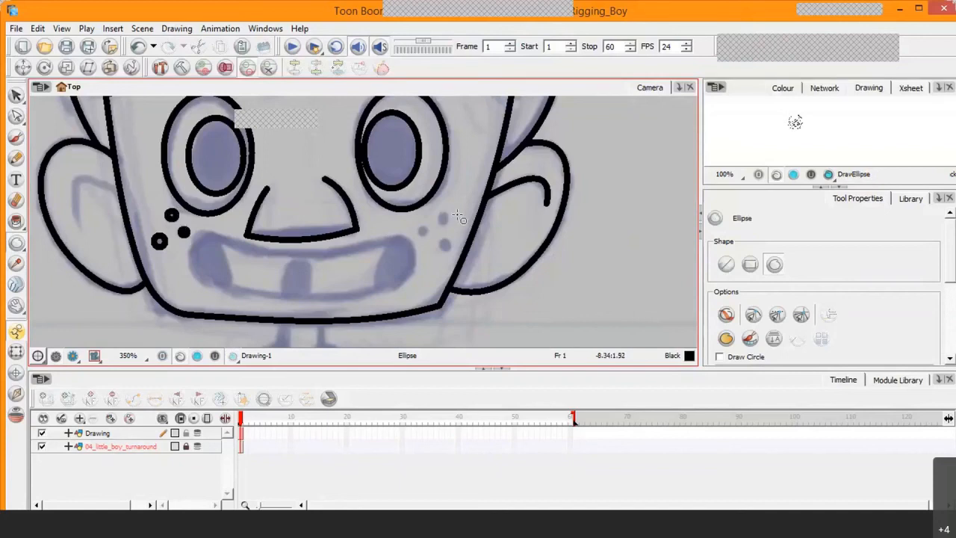
pyautogui.moveTo(438, 209)
pyautogui.mouseDown()
pyautogui.moveTo(449, 229)
pyautogui.moveTo(426, 236)
pyautogui.moveTo(451, 252)
pyautogui.mouseUp()
# - Flatten the curve of the nose's bottom line slightly with the Contour Editor and deselect it
pyautogui.click(18, 118)
pyautogui.click(312, 240)
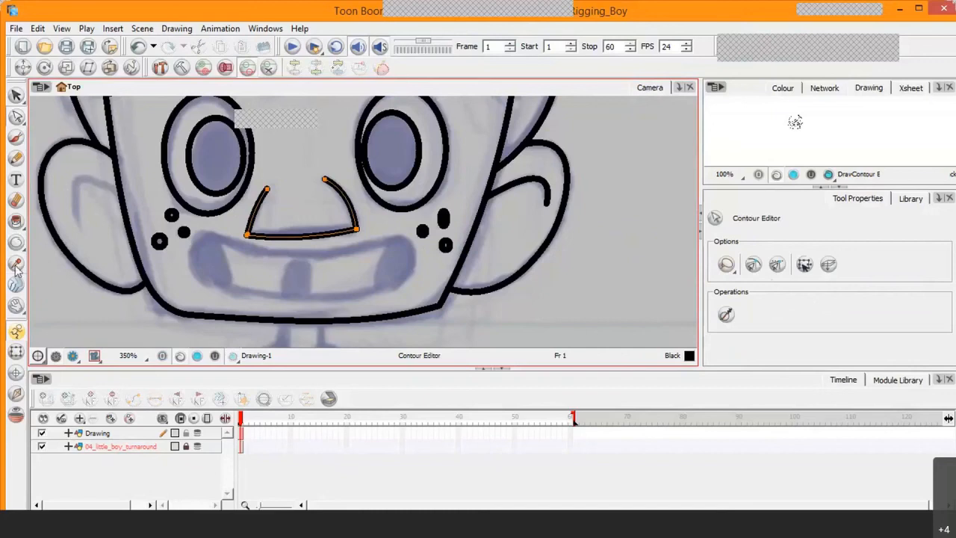
pyautogui.click(18, 351)
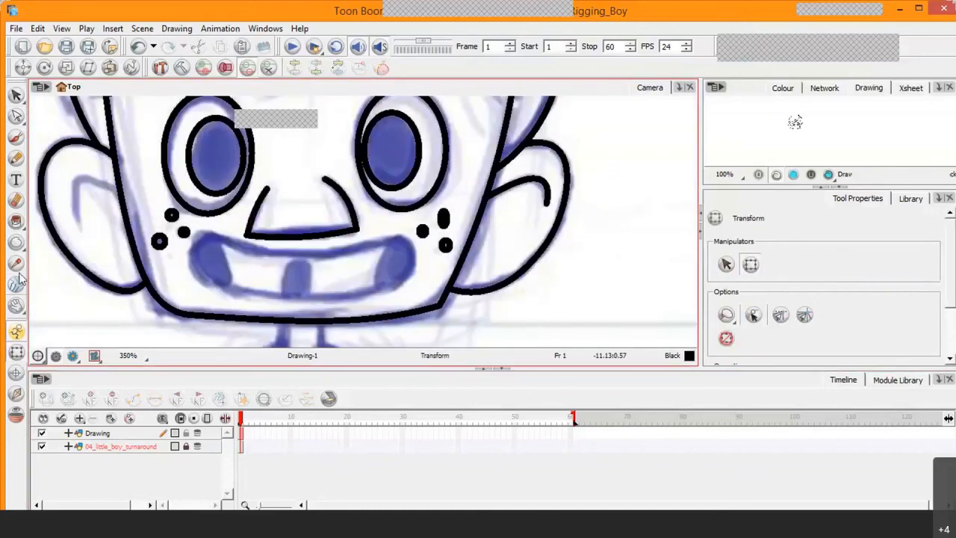
# - Draw a wide rectangle over the sketched mouth below the nose as the base shape for the mouth
pyautogui.click(16, 304)
pyautogui.moveTo(220, 289); pyautogui.dragTo(179, 254)
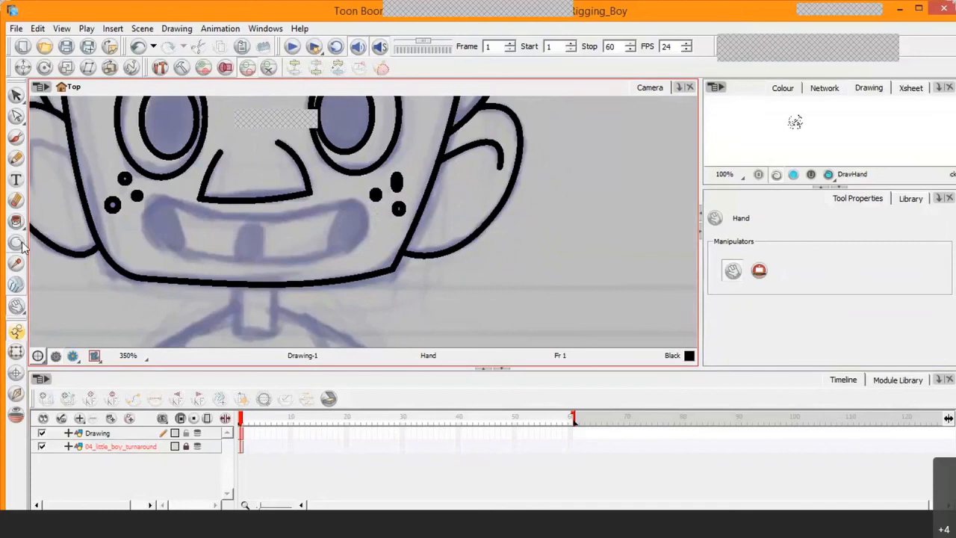
pyautogui.moveTo(19, 245); pyautogui.dragTo(88, 267)
pyautogui.moveTo(153, 204); pyautogui.dragTo(366, 254)
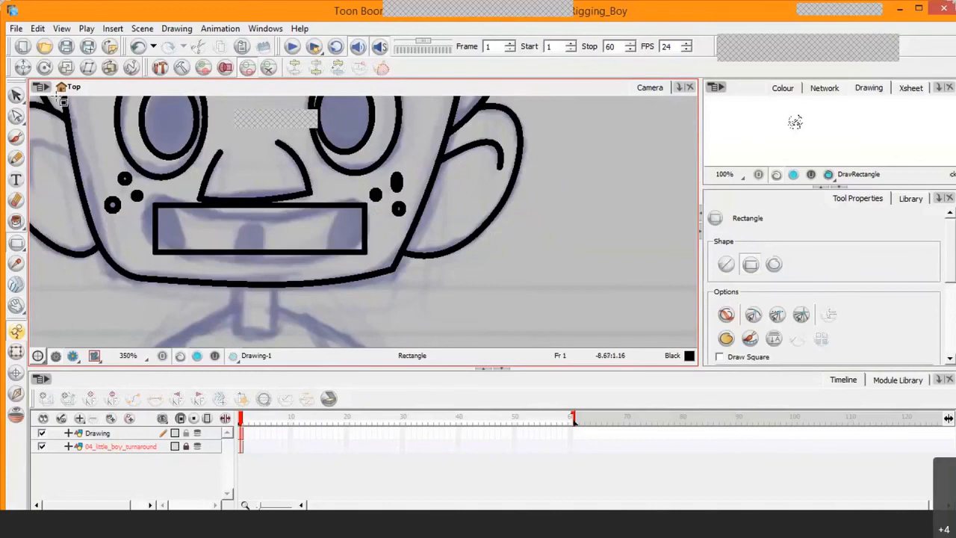
# - Select the mouth rectangle and curve its four corners outward with the Contour Editor to form rounded mouth ends
pyautogui.click(16, 96)
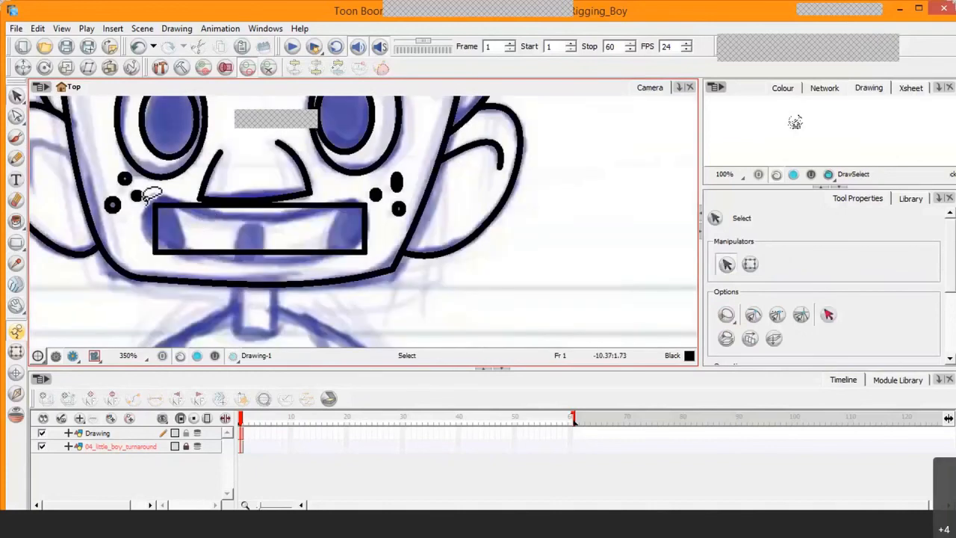
pyautogui.click(155, 215)
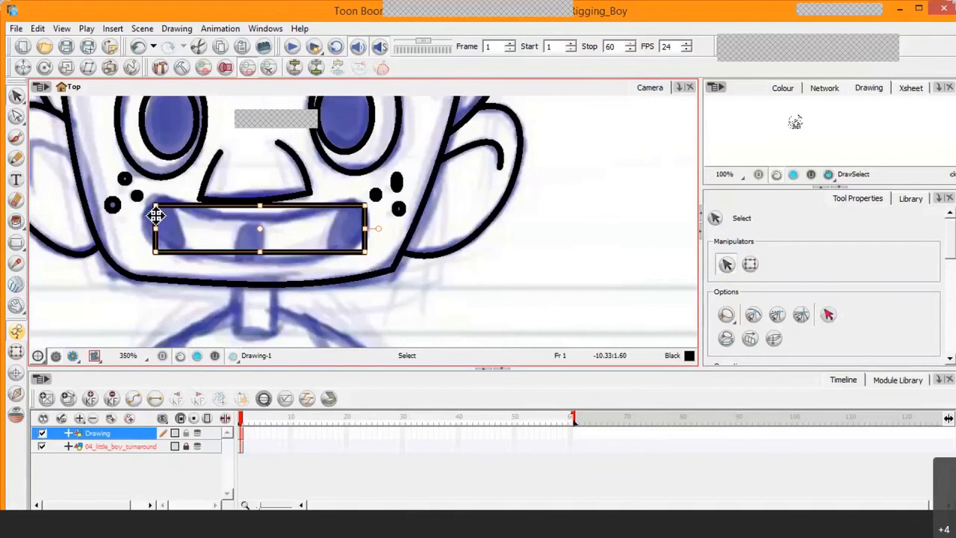
pyautogui.hotkey('alt', 'q')
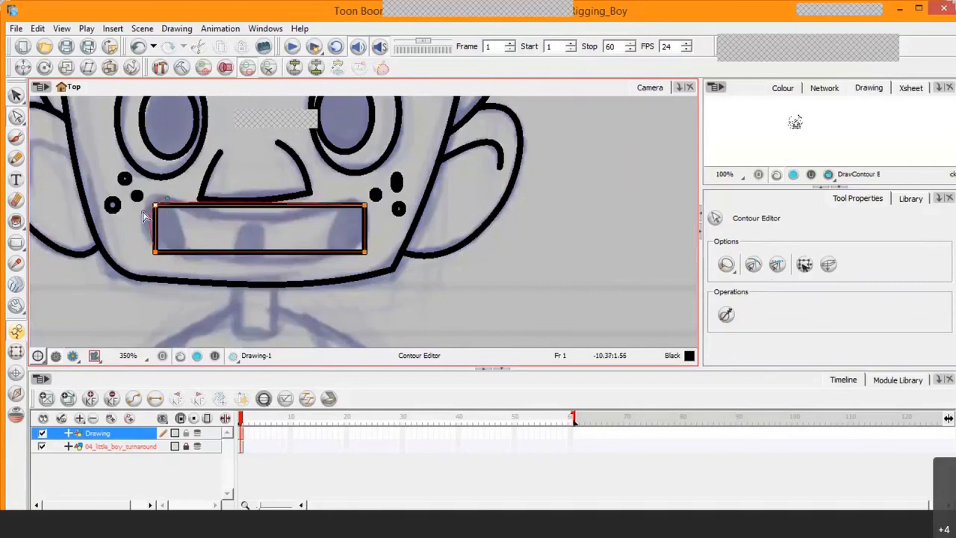
pyautogui.moveTo(143, 213); pyautogui.dragTo(143, 213)
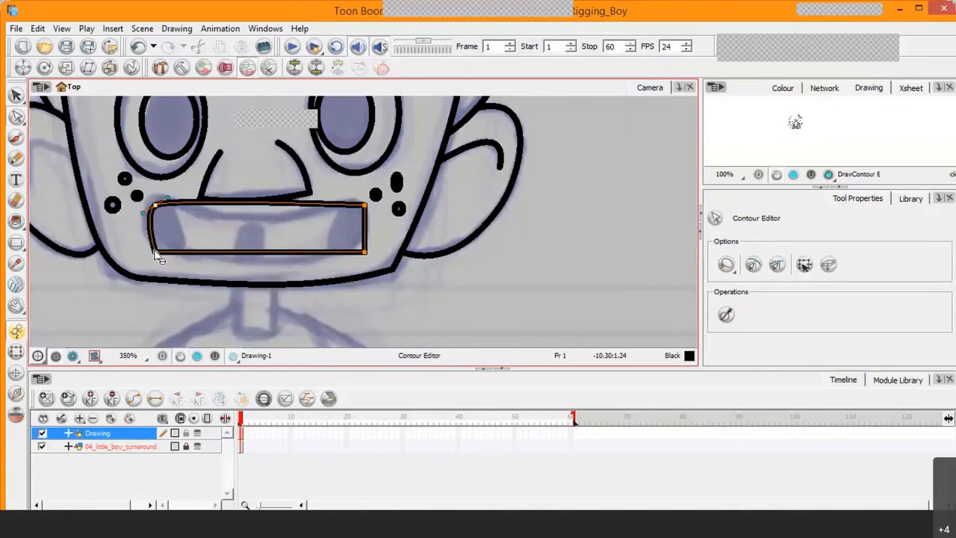
pyautogui.moveTo(159, 257); pyautogui.dragTo(177, 264)
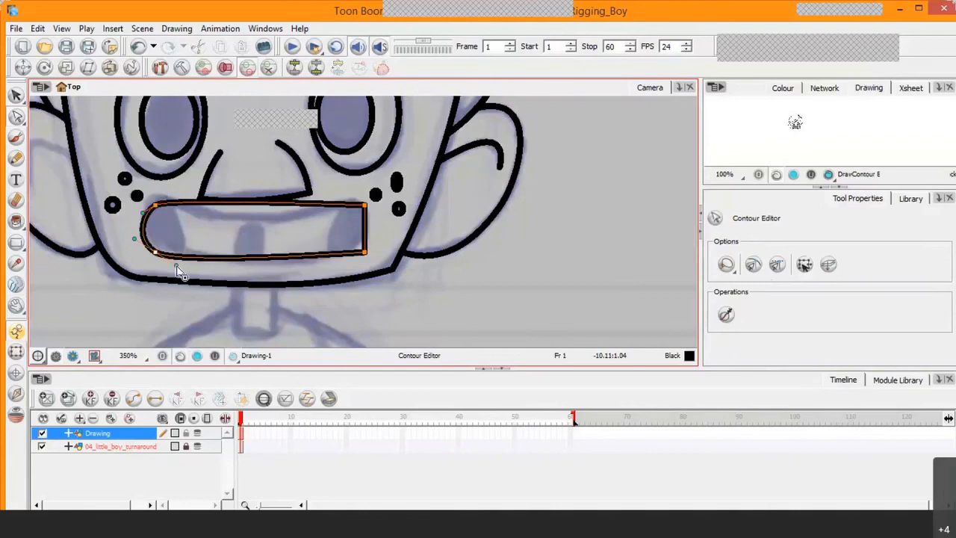
pyautogui.moveTo(365, 206)
pyautogui.mouseDown()
pyautogui.moveTo(387, 224)
pyautogui.moveTo(354, 257)
pyautogui.moveTo(392, 241)
pyautogui.moveTo(351, 250)
pyautogui.moveTo(359, 207)
pyautogui.mouseUp()
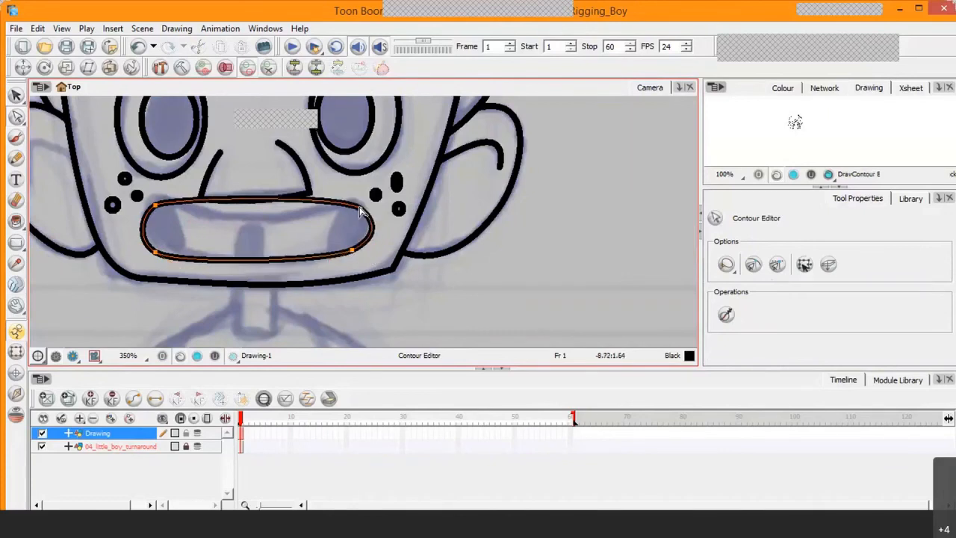
# - Add a point at the middle of the mouth's upper edge and pull it down to the sketched lip line
pyautogui.click(255, 202)
pyautogui.click(182, 207)
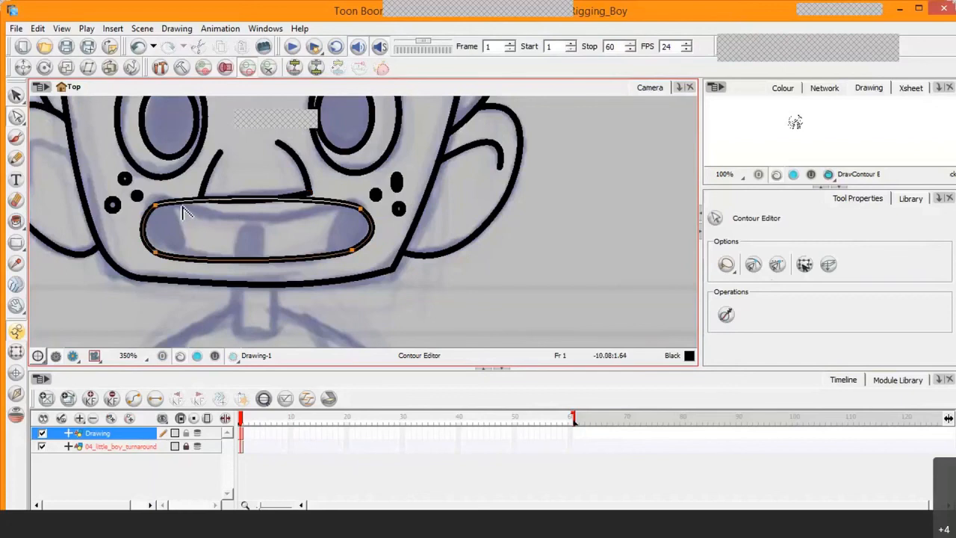
pyautogui.click(251, 201)
pyautogui.moveTo(251, 202)
pyautogui.mouseDown()
pyautogui.moveTo(267, 224)
pyautogui.moveTo(261, 217)
pyautogui.mouseUp()
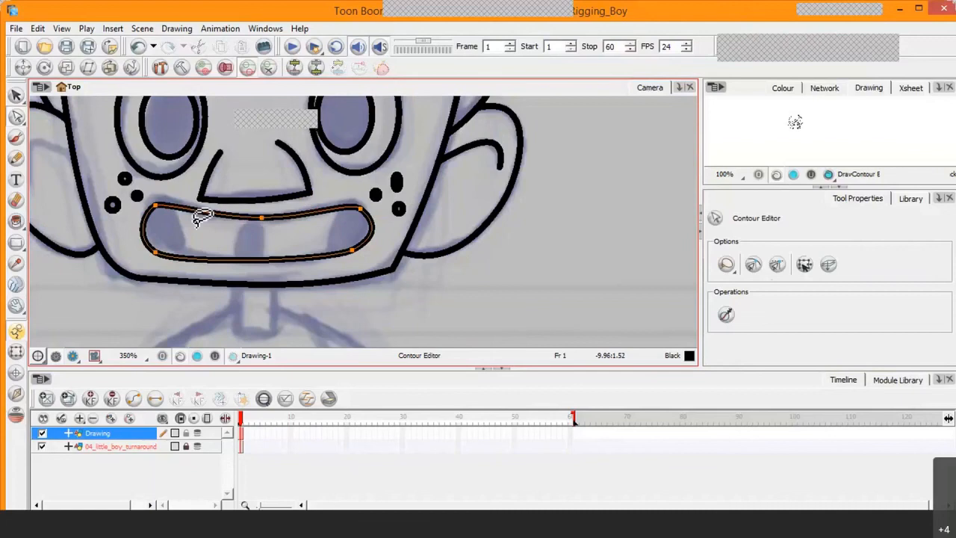
# - Raise the mouth's two upper corner points and adjust the two lower ones so the outline follows the sketched smile
pyautogui.click(155, 205)
pyautogui.moveTo(154, 203); pyautogui.dragTo(155, 195)
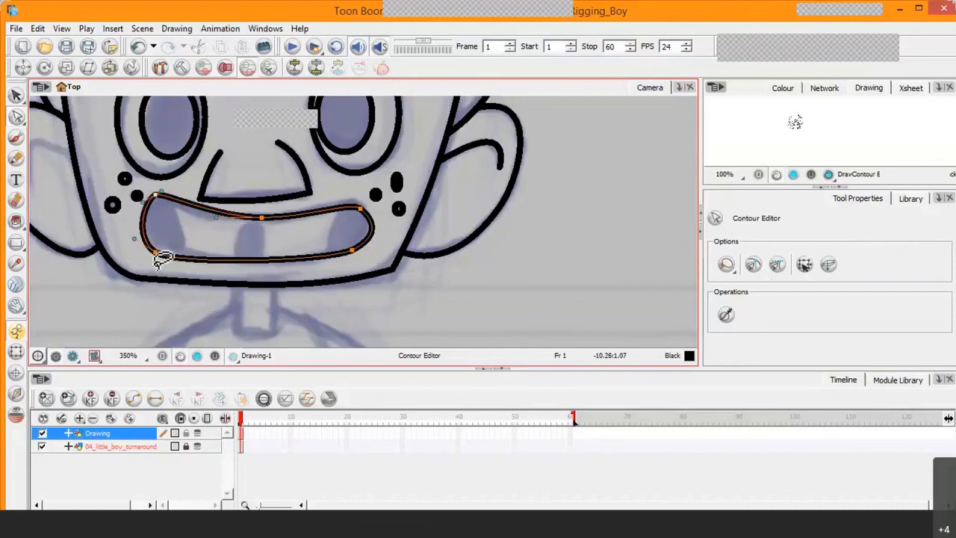
pyautogui.moveTo(155, 253); pyautogui.dragTo(161, 250)
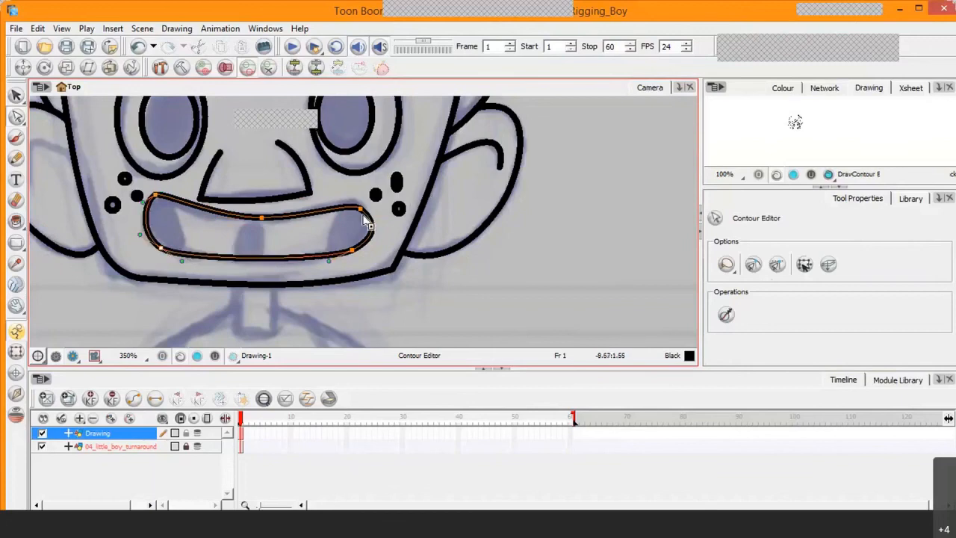
pyautogui.moveTo(361, 211); pyautogui.dragTo(360, 203)
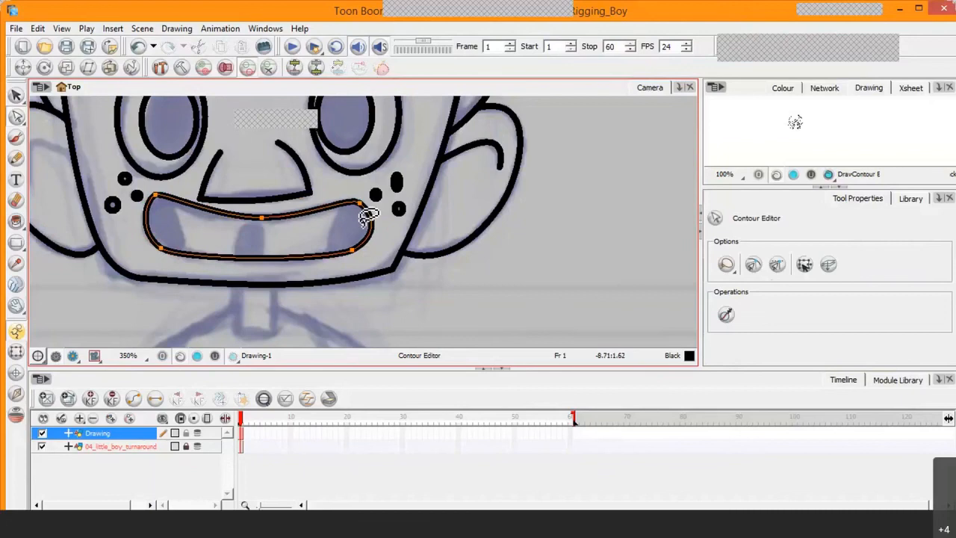
pyautogui.moveTo(351, 251); pyautogui.dragTo(350, 254)
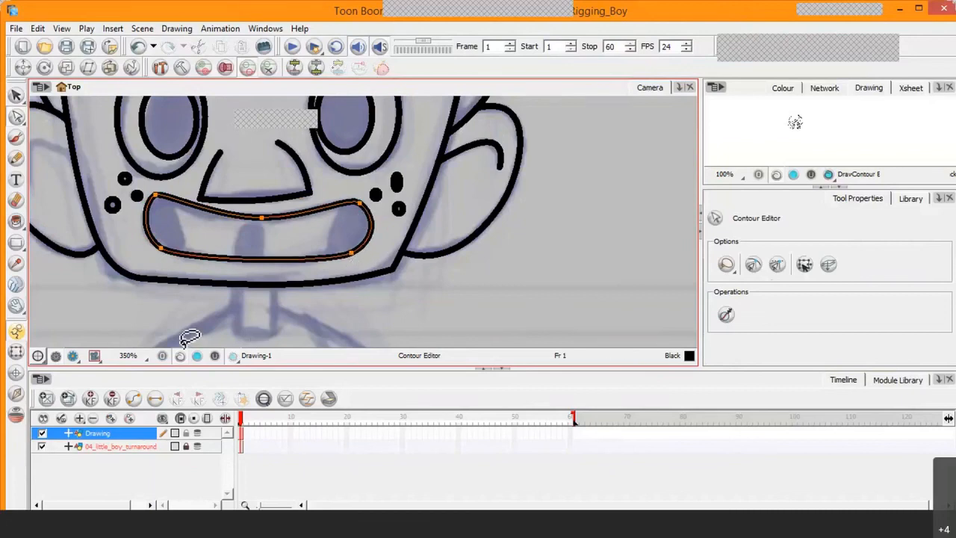
# - Hide the Drawing layer to examine the sketched mouth and teeth at different magnifications, and show the layer again
pyautogui.click(43, 433)
pyautogui.click(43, 433)
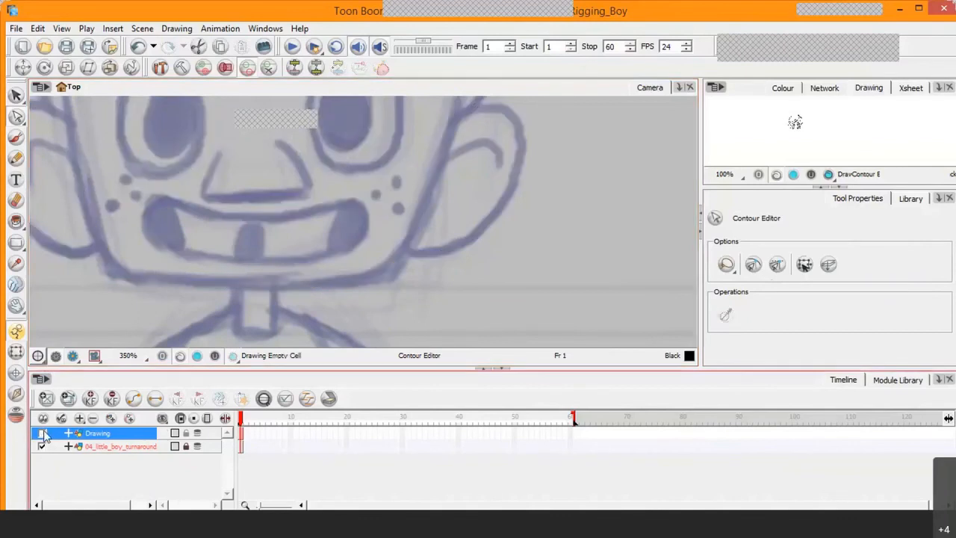
pyautogui.click(179, 359)
pyautogui.press('1')
pyautogui.press('1')
pyautogui.press('1')
pyautogui.press('1')
pyautogui.press('1')
pyautogui.press('1')
pyautogui.press('1')
pyautogui.press('1')
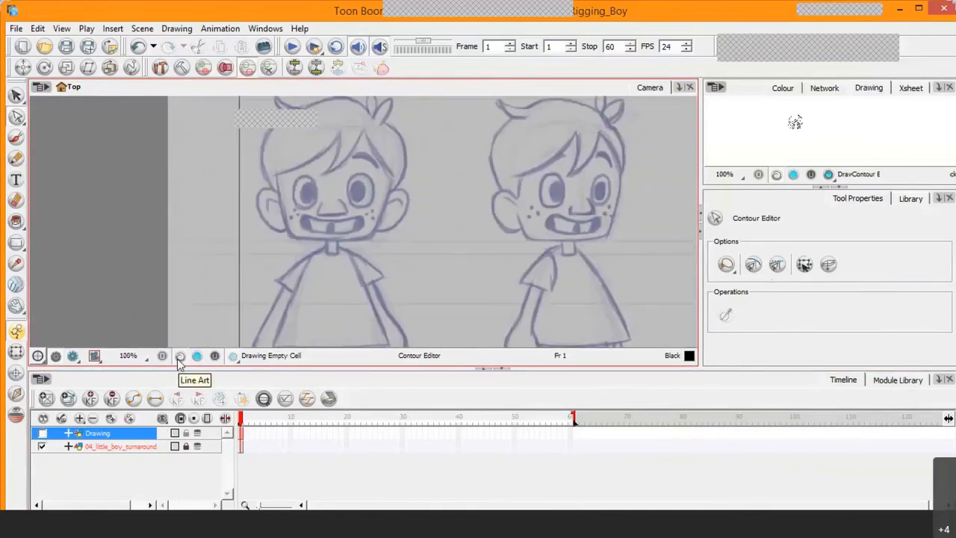
pyautogui.press('1')
pyautogui.press('2')
pyautogui.press('2')
pyautogui.press('2')
pyautogui.press('2')
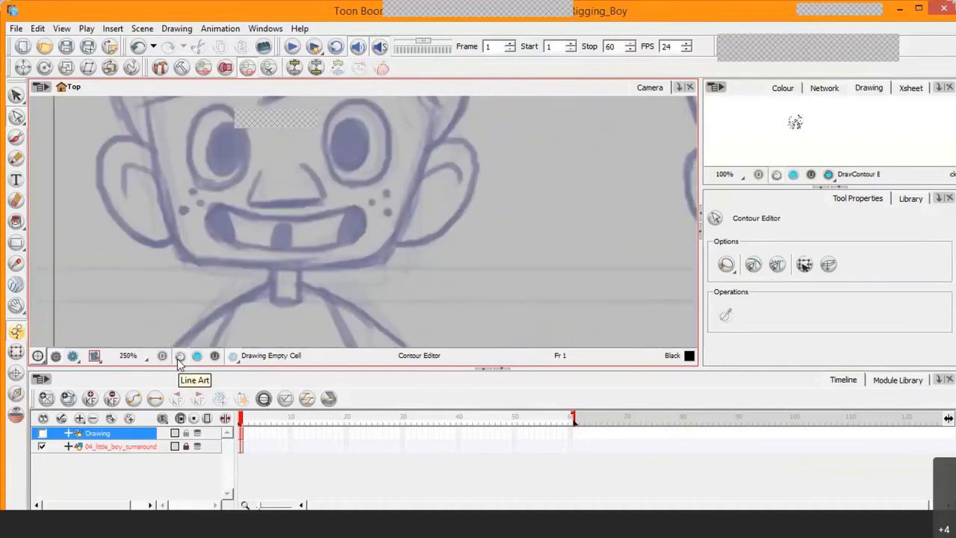
pyautogui.press('2')
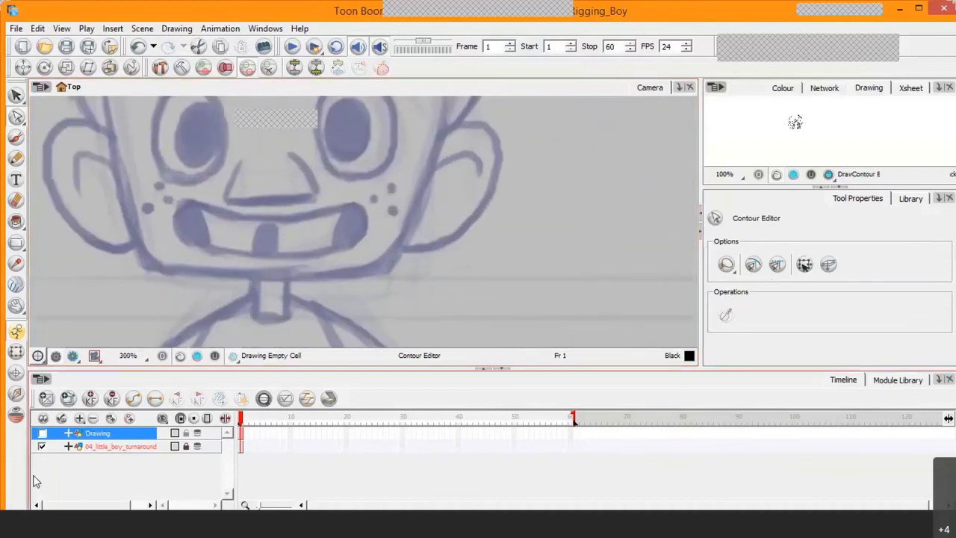
pyautogui.click(41, 433)
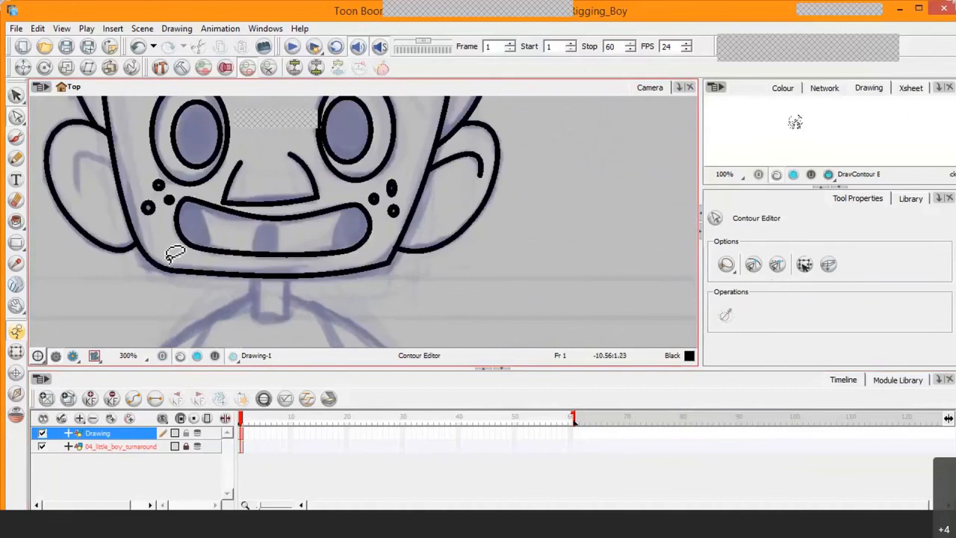
# - Draw a line across the left-hand end of the mouth at the edge of the teeth and bow it to the right
pyautogui.click(16, 243)
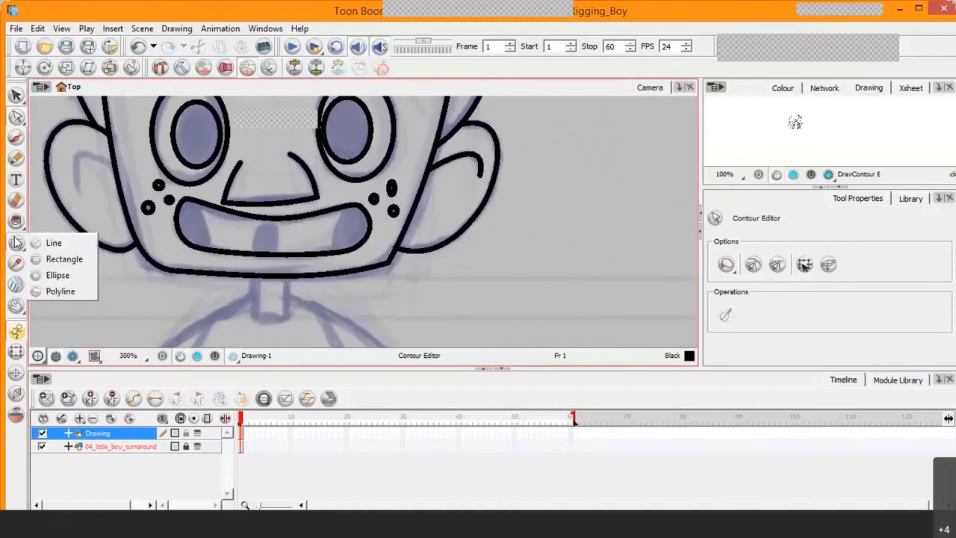
pyautogui.click(54, 243)
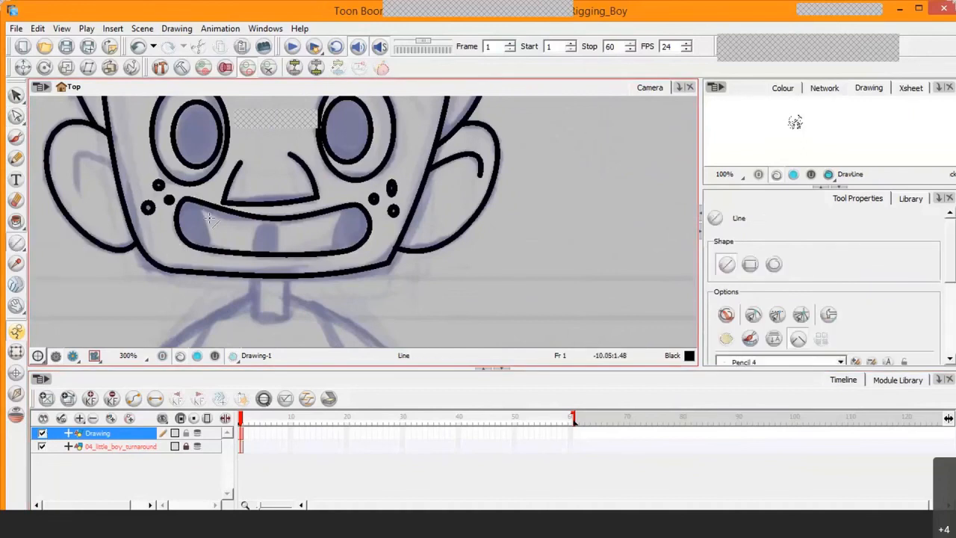
pyautogui.moveTo(203, 205); pyautogui.dragTo(211, 249)
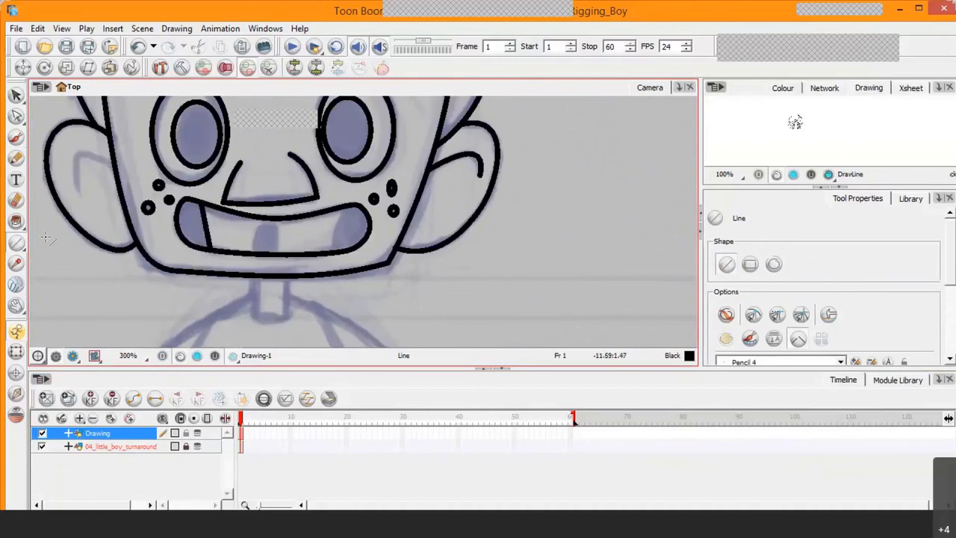
pyautogui.click(17, 117)
pyautogui.click(211, 239)
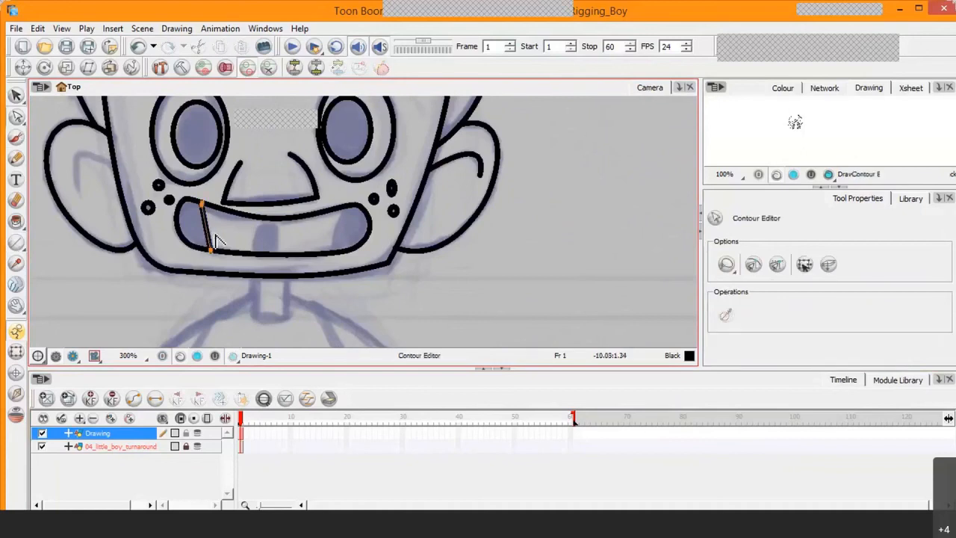
pyautogui.click(218, 252)
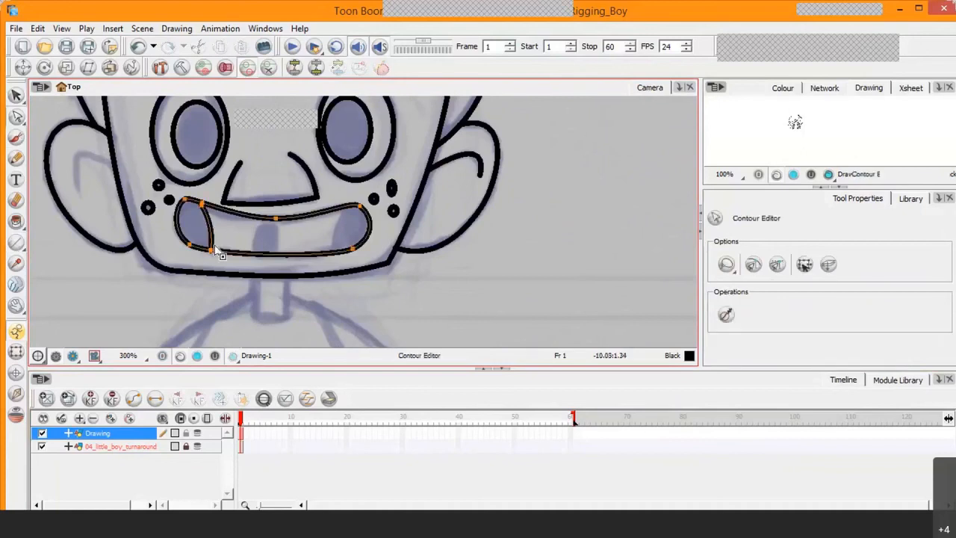
# - Draw a line across the mouth along the left-hand edge of the central tooth gap and bow it to the left
pyautogui.click(16, 243)
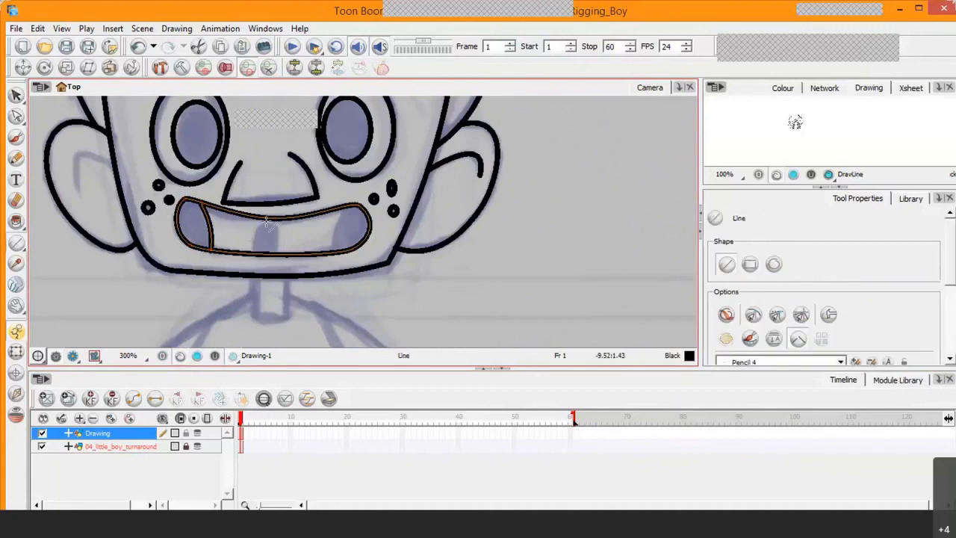
pyautogui.moveTo(262, 220); pyautogui.dragTo(259, 256)
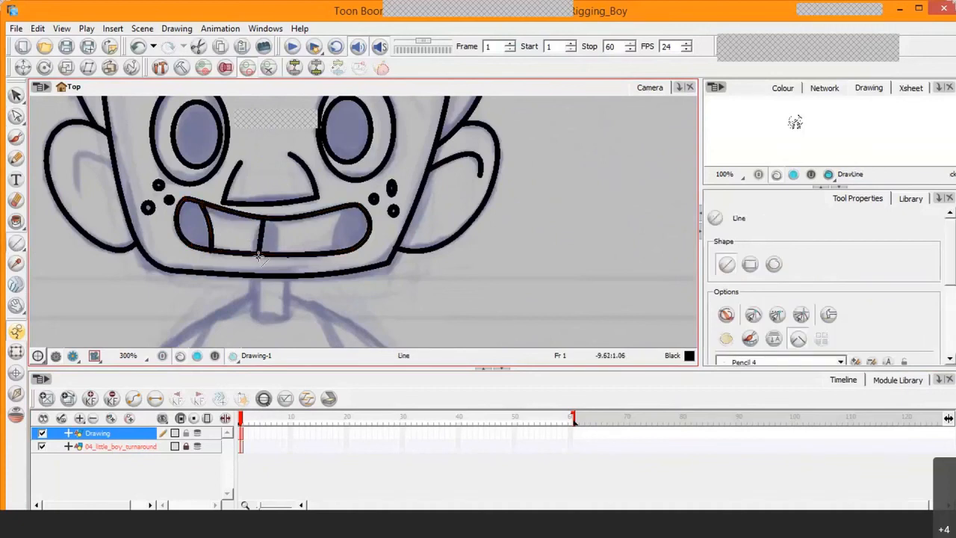
pyautogui.click(17, 116)
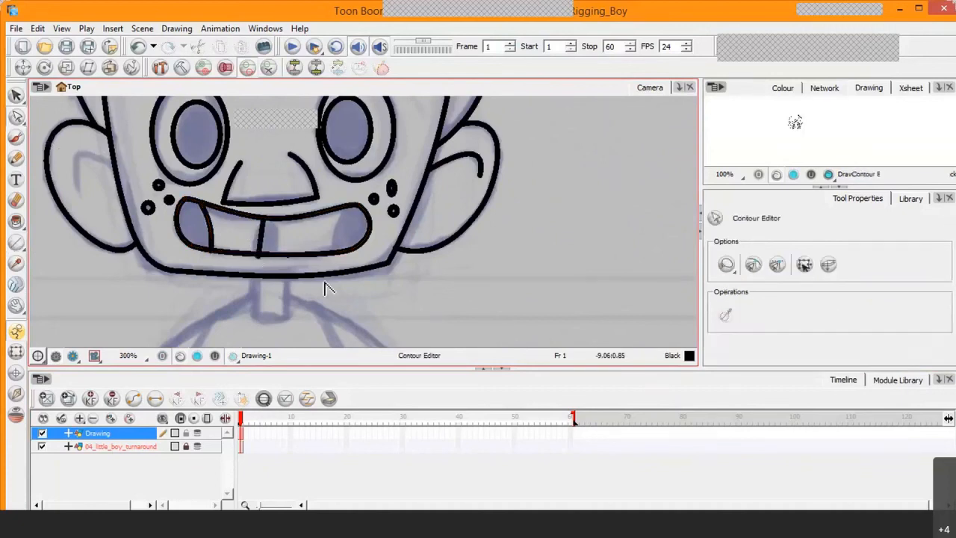
pyautogui.moveTo(261, 239); pyautogui.dragTo(258, 252)
pyautogui.click(262, 254)
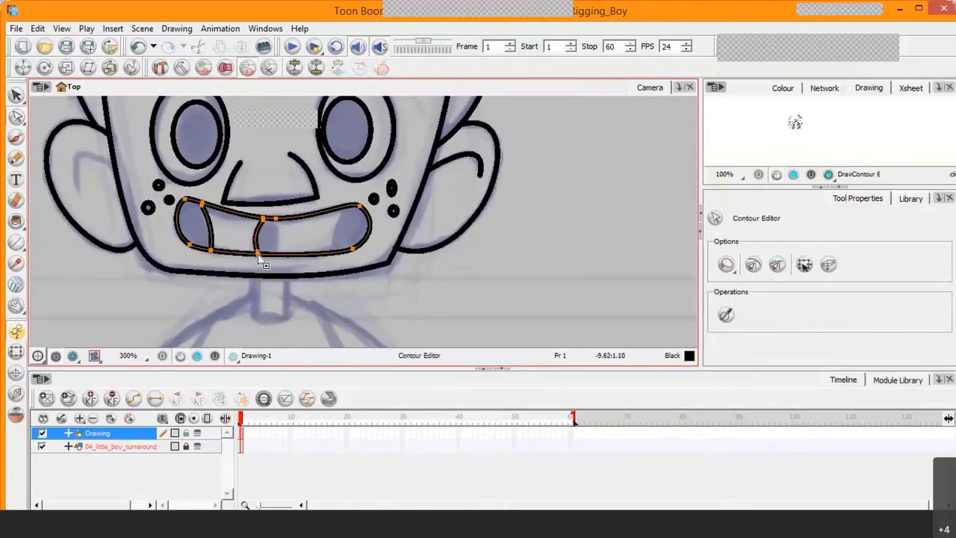
# - Draw a line across the mouth along the right-hand edge of the central tooth gap and bow it to the right
pyautogui.click(17, 243)
pyautogui.moveTo(278, 218)
pyautogui.mouseDown()
pyautogui.moveTo(286, 274)
pyautogui.moveTo(278, 257)
pyautogui.mouseUp()
pyautogui.hotkey('alt', 'q')
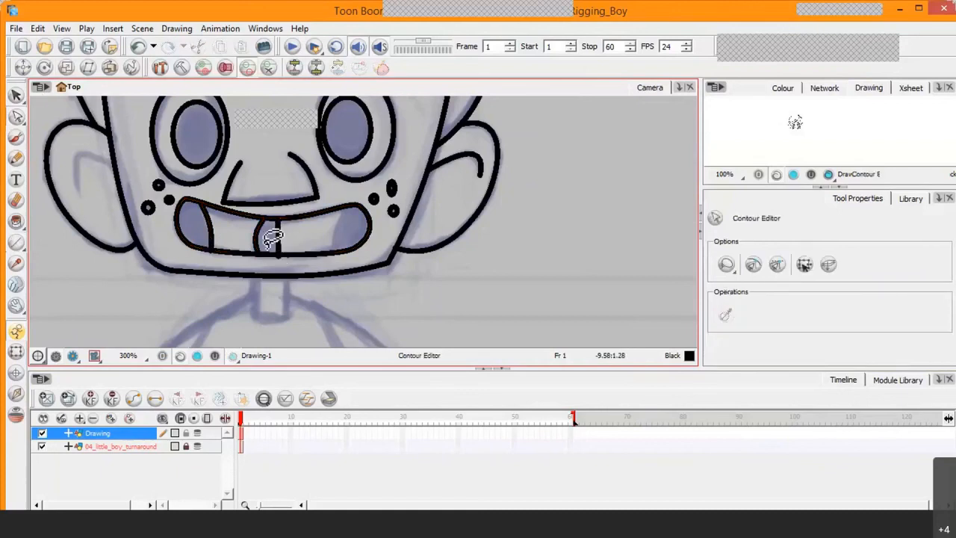
pyautogui.click(277, 250)
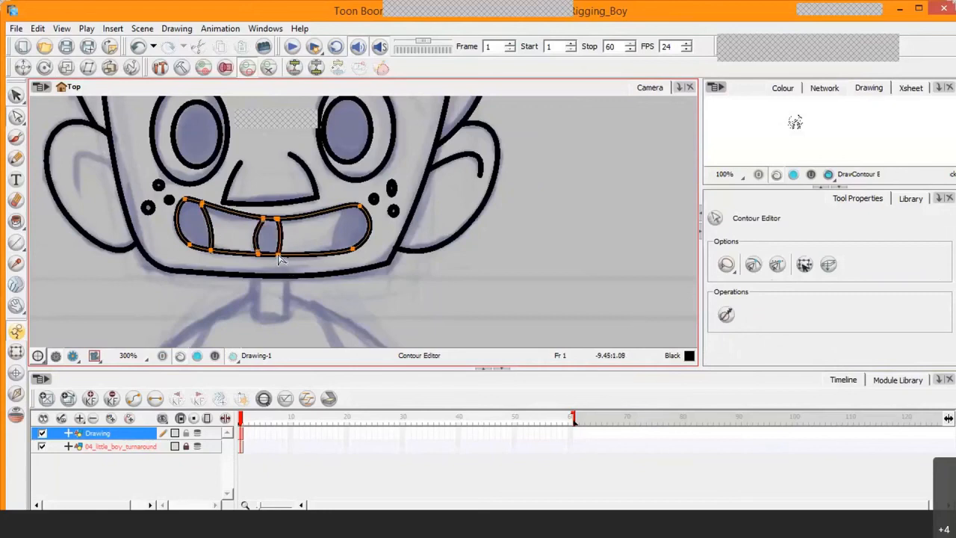
# - Draw a line across the right-hand end of the mouth at the edge of the teeth and bow it to the left
pyautogui.click(15, 241)
pyautogui.moveTo(343, 208); pyautogui.dragTo(333, 252)
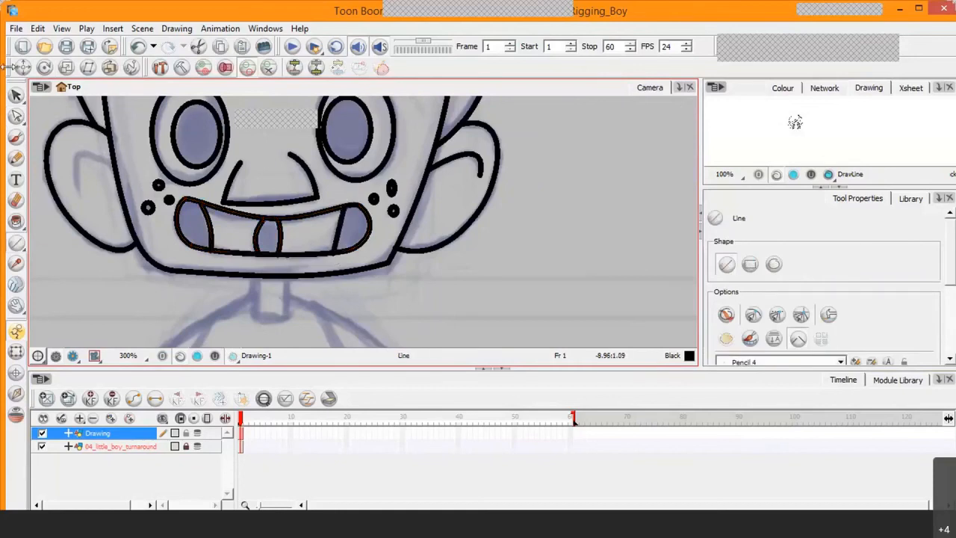
pyautogui.click(16, 116)
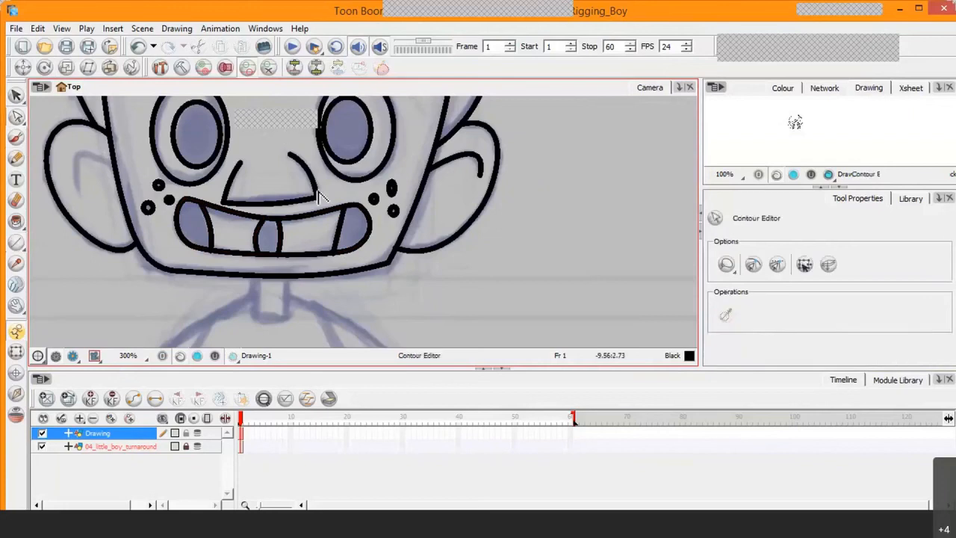
pyautogui.click(339, 227)
pyautogui.moveTo(336, 233); pyautogui.dragTo(332, 229)
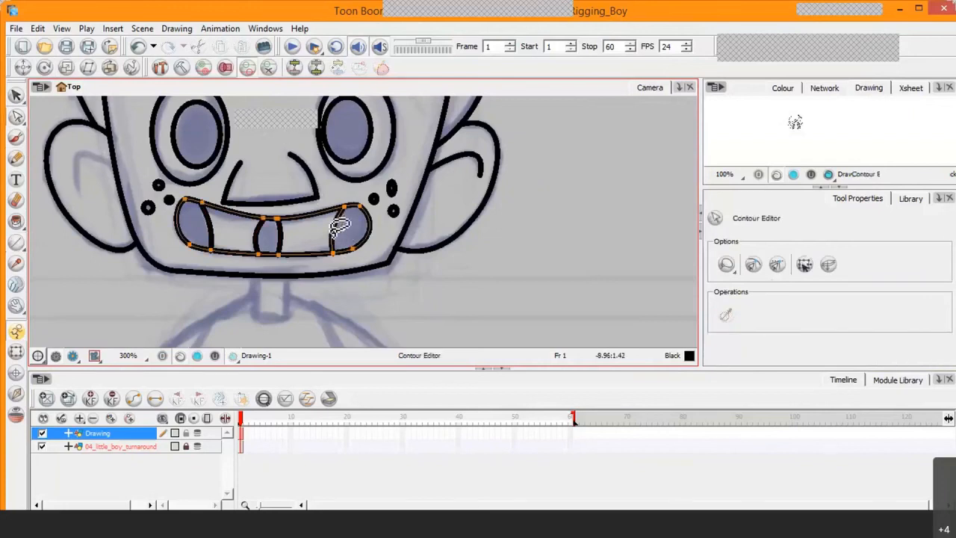
pyautogui.click(309, 317)
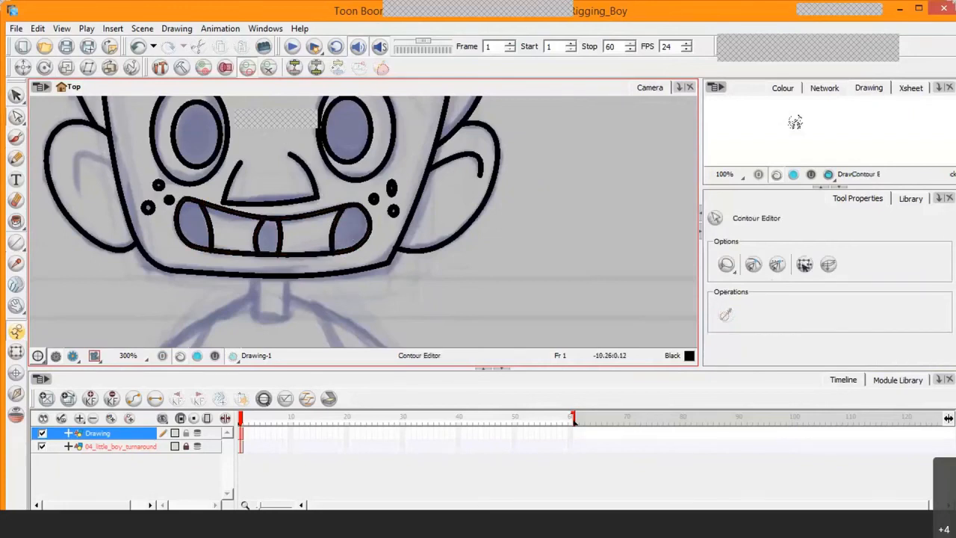
# - Draw the neck's left-hand side line down from the chin and bow it slightly to the right
pyautogui.click(16, 241)
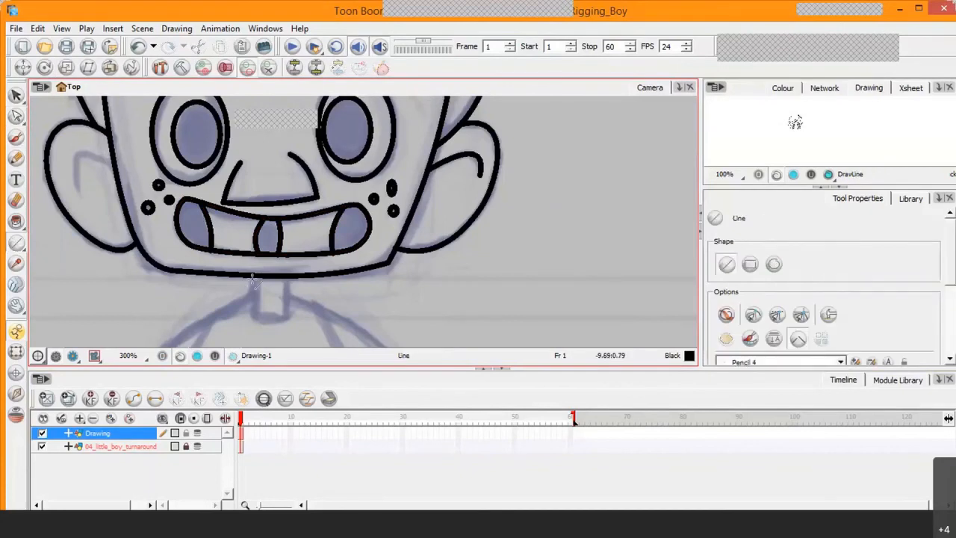
pyautogui.moveTo(254, 273); pyautogui.dragTo(256, 318)
pyautogui.click(16, 115)
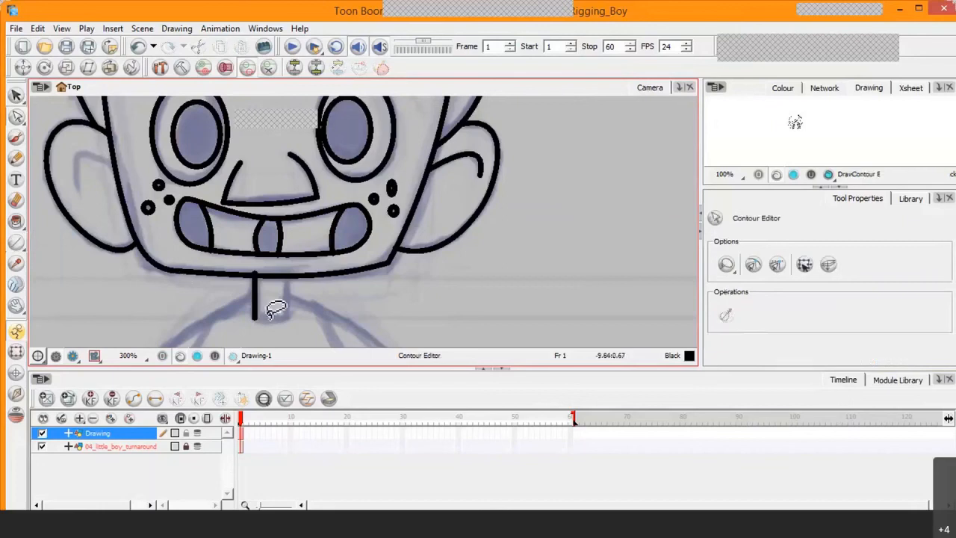
pyautogui.click(254, 295)
pyautogui.moveTo(260, 298); pyautogui.dragTo(262, 298)
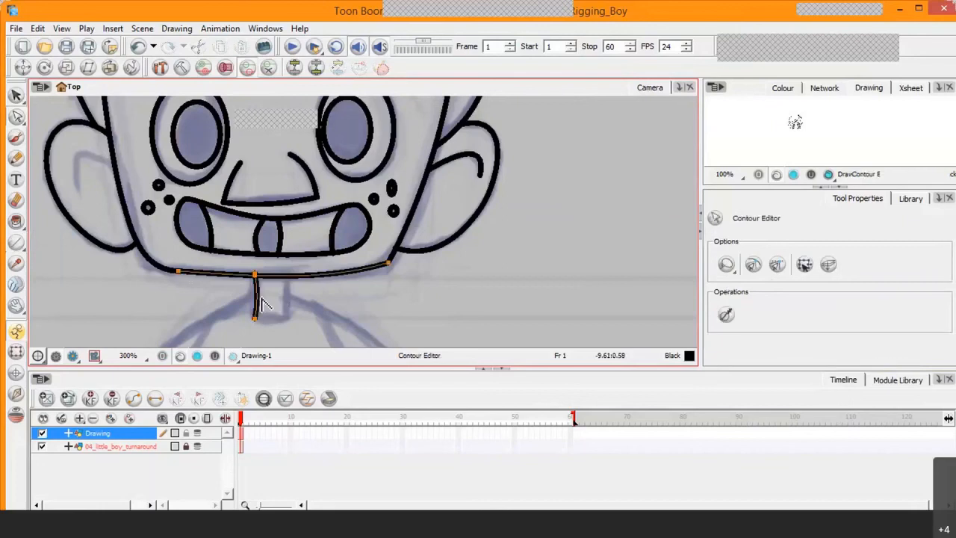
# - Nudge the left-hand neck line slightly down and to the left beneath the chin, and shorten its lower end
pyautogui.hotkey('alt', 's')
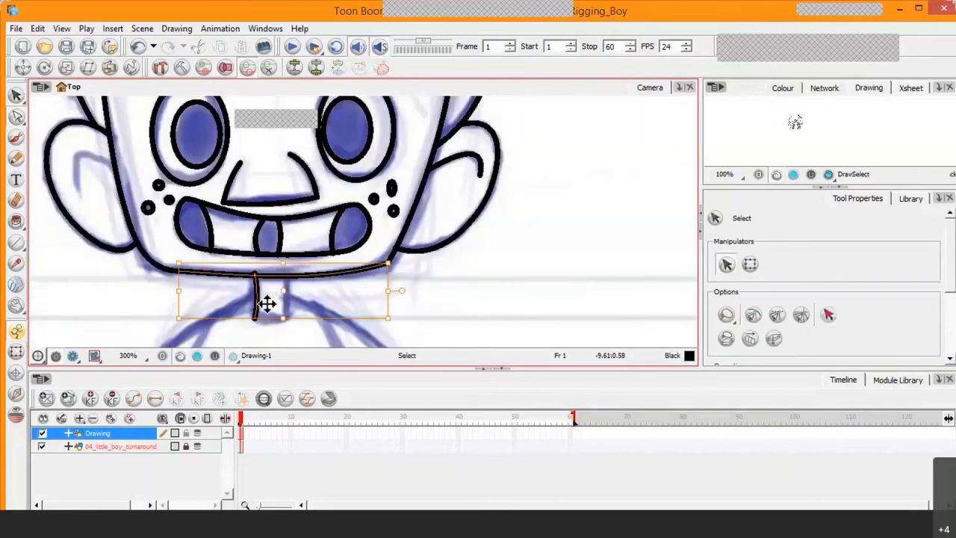
pyautogui.click(267, 292)
pyautogui.click(266, 293)
pyautogui.press('Down')
pyautogui.press('Down')
pyautogui.press('Left')
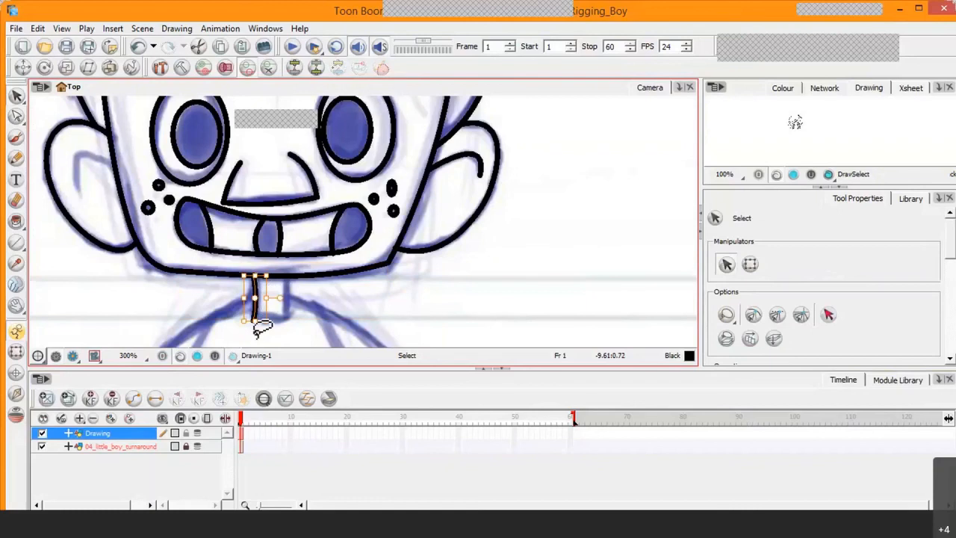
pyautogui.moveTo(255, 321); pyautogui.dragTo(254, 318)
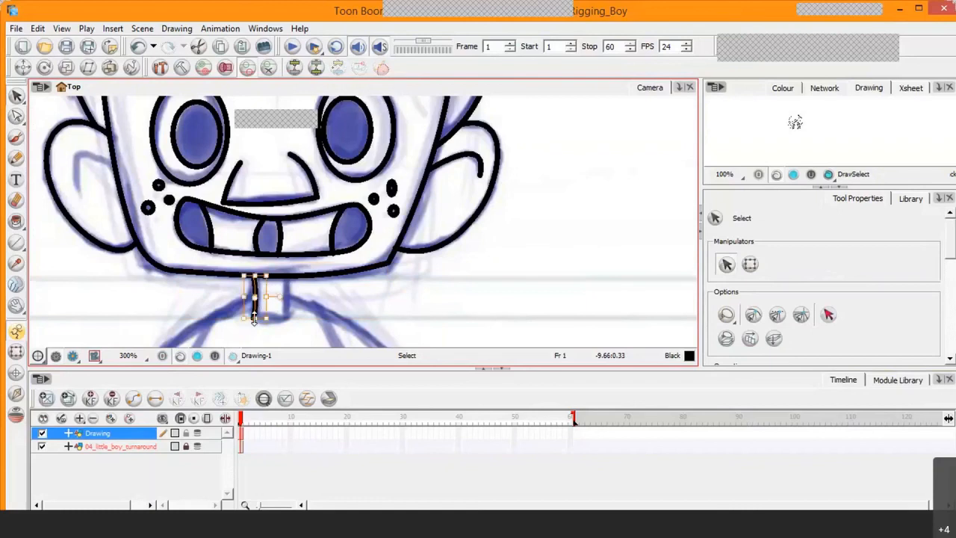
# - Draw the neck's right-hand side and bottom lines, and bow the bottom line downward
pyautogui.hotkey('alt', '6')
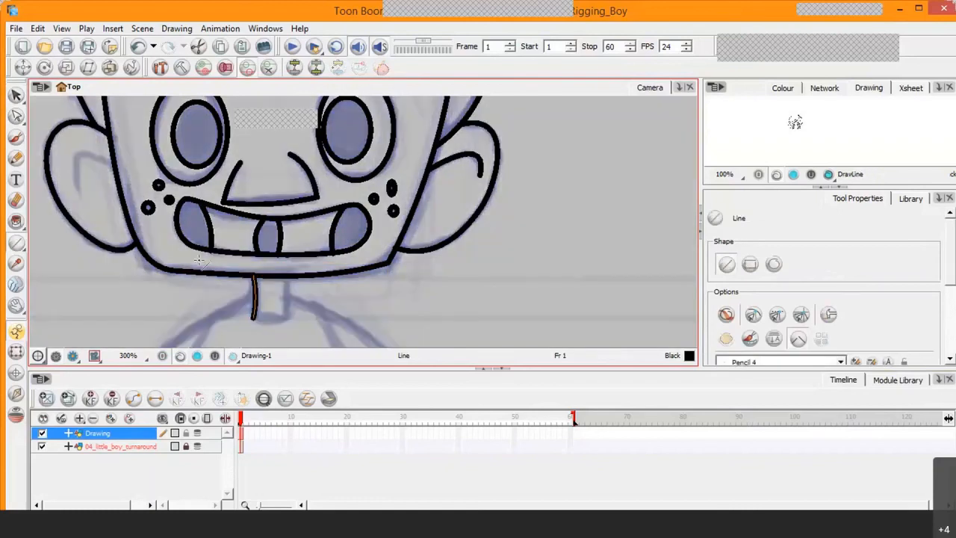
pyautogui.moveTo(287, 277)
pyautogui.mouseDown()
pyautogui.moveTo(287, 318)
pyautogui.moveTo(254, 318)
pyautogui.mouseUp()
pyautogui.click(16, 115)
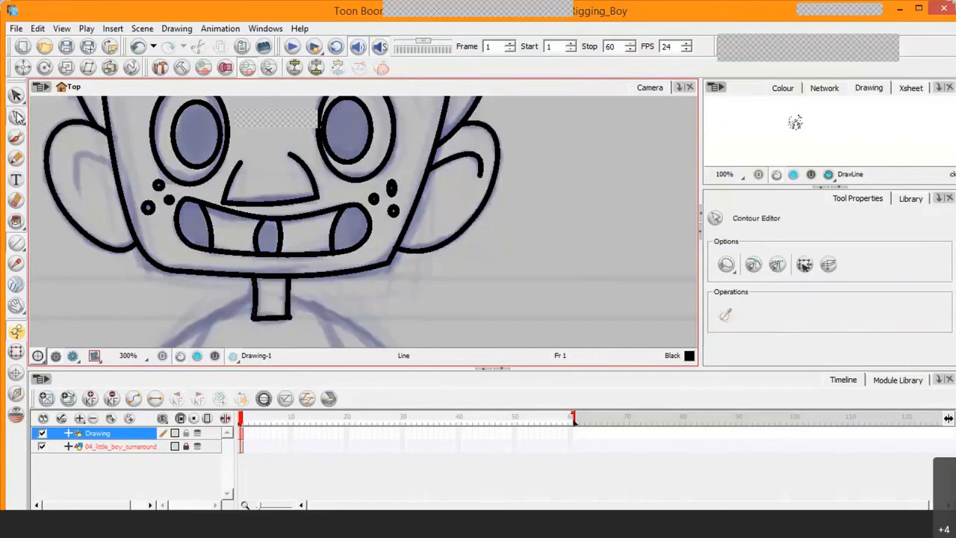
pyautogui.click(272, 325)
pyautogui.moveTo(273, 326); pyautogui.dragTo(274, 333)
# - Examine the traced head and neck against the sketch at different magnifications
pyautogui.press('1')
pyautogui.press('1')
pyautogui.press('1')
pyautogui.press('1')
pyautogui.press('1')
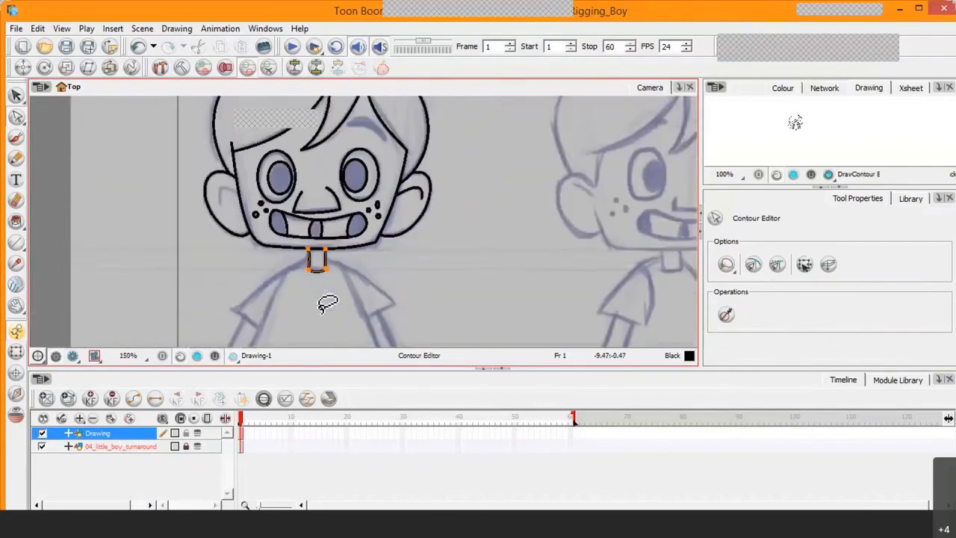
pyautogui.press('2')
pyautogui.press('2')
pyautogui.press('2')
pyautogui.press('2')
pyautogui.press('2')
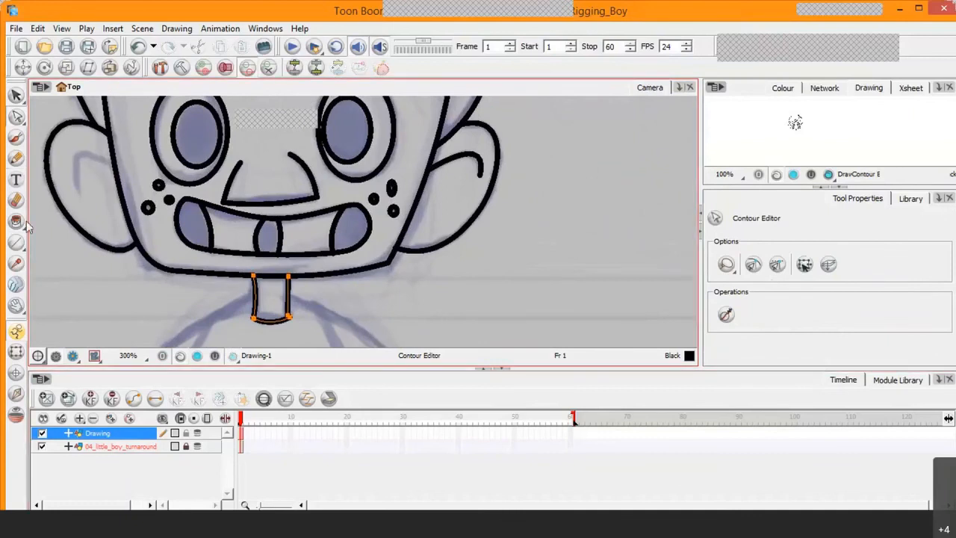
# - Draw the left-hand ear's inner line, curve it to match the sketch, and fit its inner end onto the face outline
pyautogui.click(16, 305)
pyautogui.moveTo(147, 200); pyautogui.dragTo(284, 292)
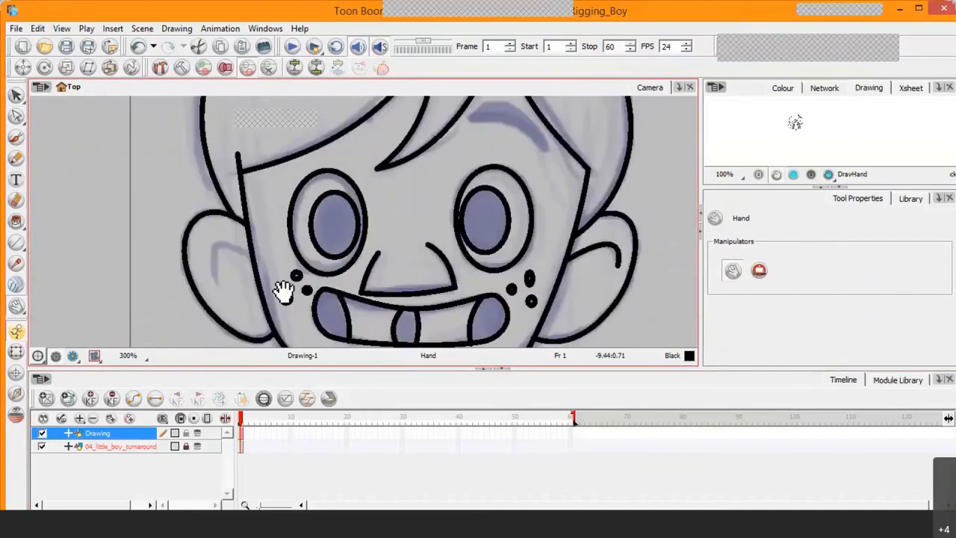
pyautogui.press('2')
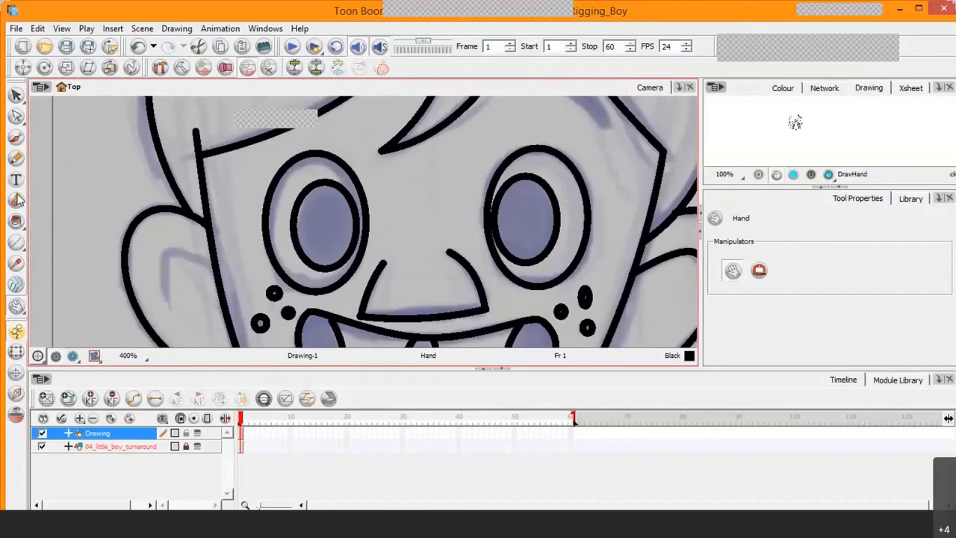
pyautogui.click(16, 243)
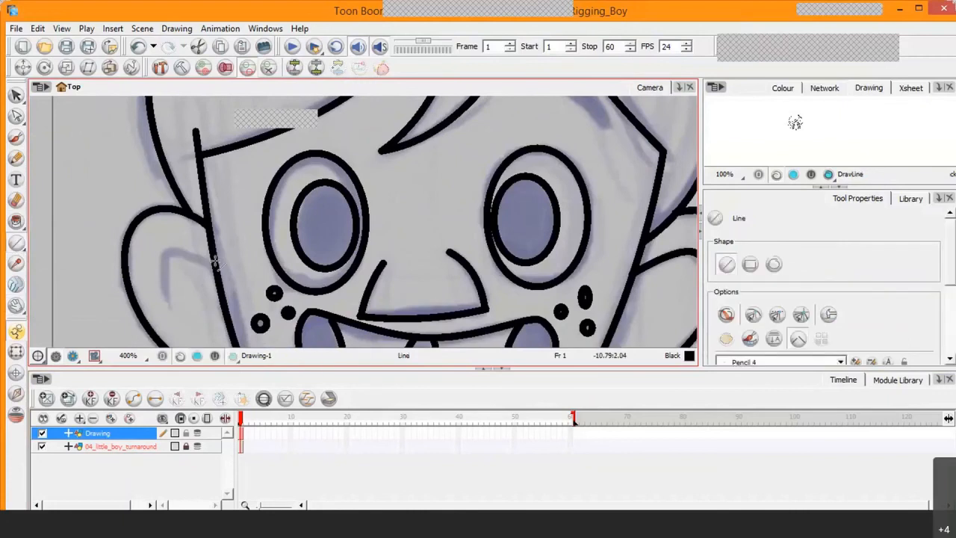
pyautogui.moveTo(217, 263)
pyautogui.mouseDown()
pyautogui.moveTo(160, 329)
pyautogui.moveTo(176, 312)
pyautogui.mouseUp()
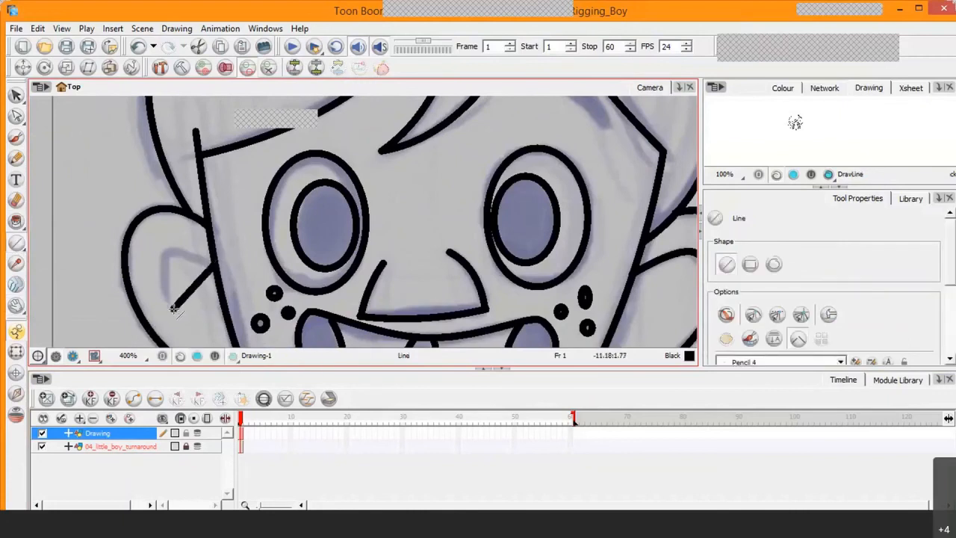
pyautogui.hotkey('alt', 'q')
pyautogui.click(198, 288)
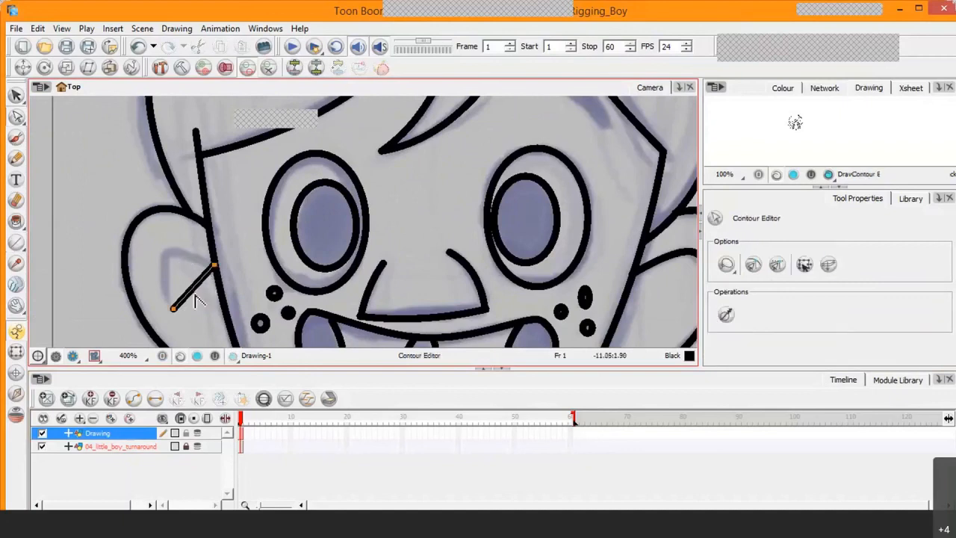
pyautogui.moveTo(159, 245); pyautogui.dragTo(152, 243)
pyautogui.click(187, 268)
pyautogui.click(188, 257)
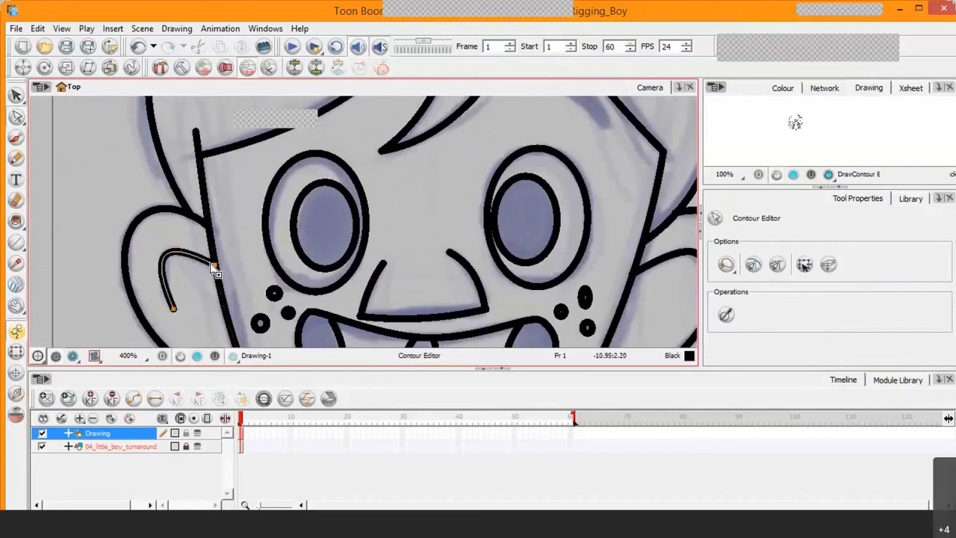
pyautogui.moveTo(217, 263); pyautogui.dragTo(216, 265)
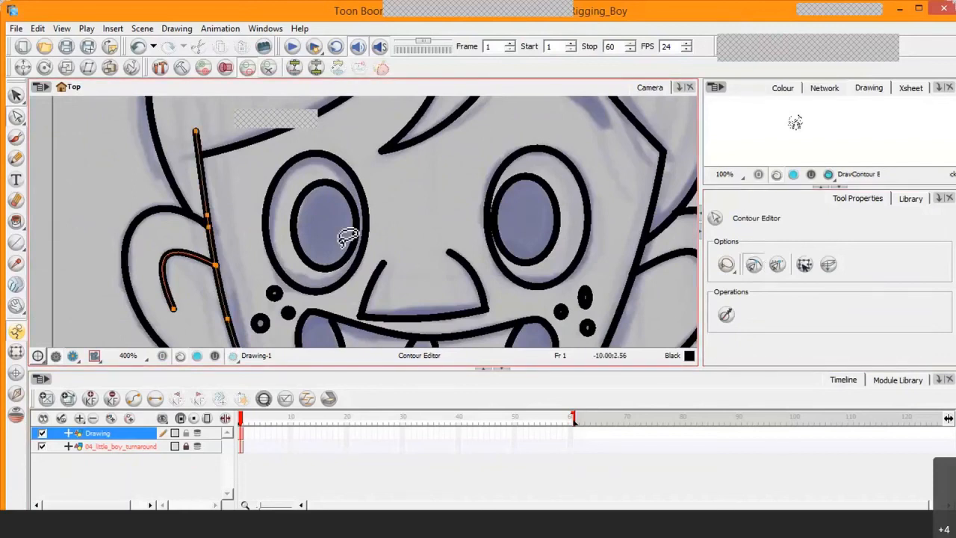
pyautogui.moveTo(216, 265); pyautogui.dragTo(214, 264)
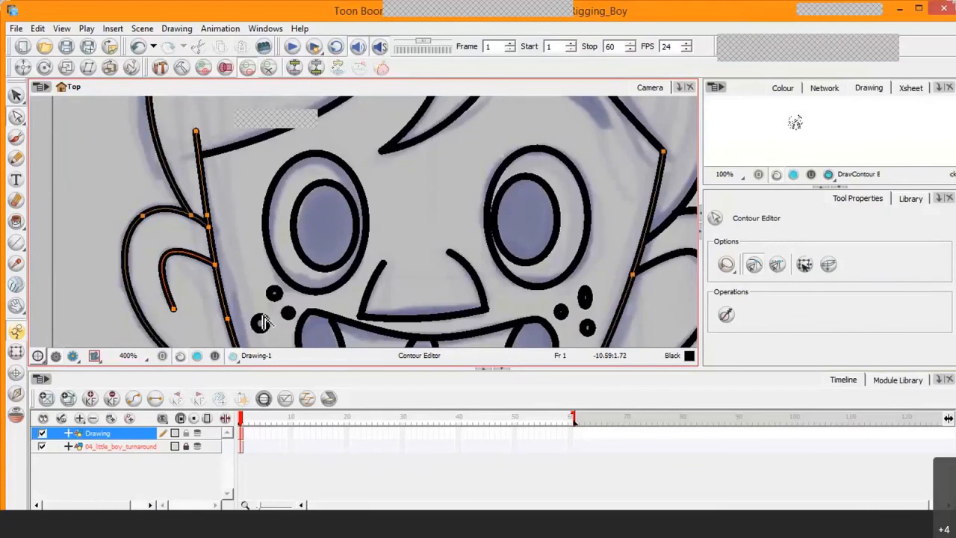
# - Adjust the points at the neck's lower right-hand corner so the side and bottom lines meet cleanly
pyautogui.scroll(-3, 254, 299)
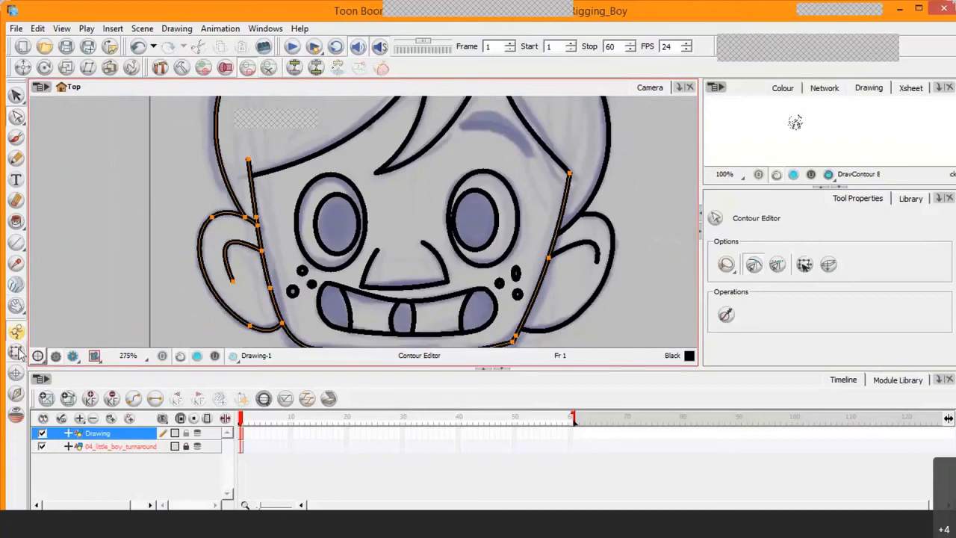
pyautogui.click(16, 308)
pyautogui.click(17, 307)
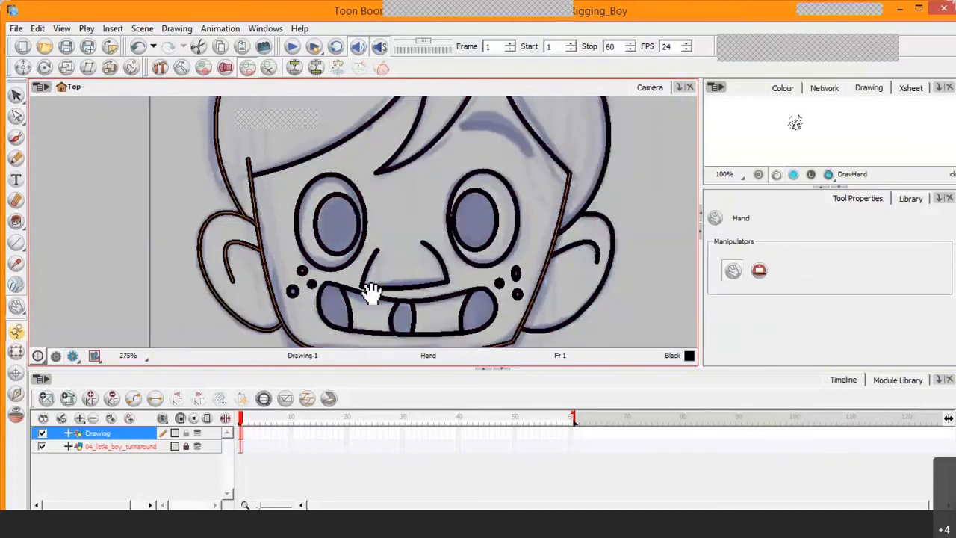
pyautogui.moveTo(372, 292); pyautogui.dragTo(292, 150)
pyautogui.scroll(1, 313, 187)
pyautogui.scroll(3, 312, 187)
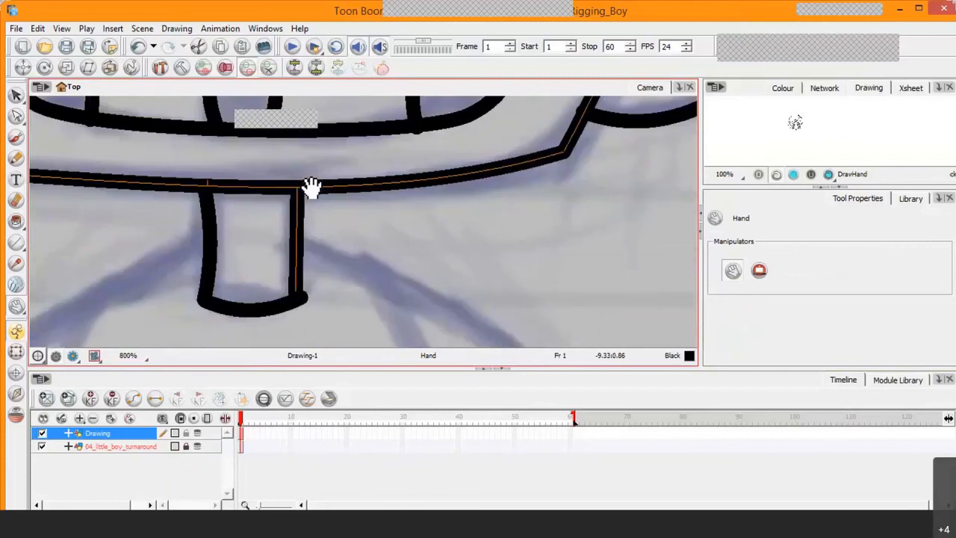
pyautogui.click(17, 116)
pyautogui.click(299, 298)
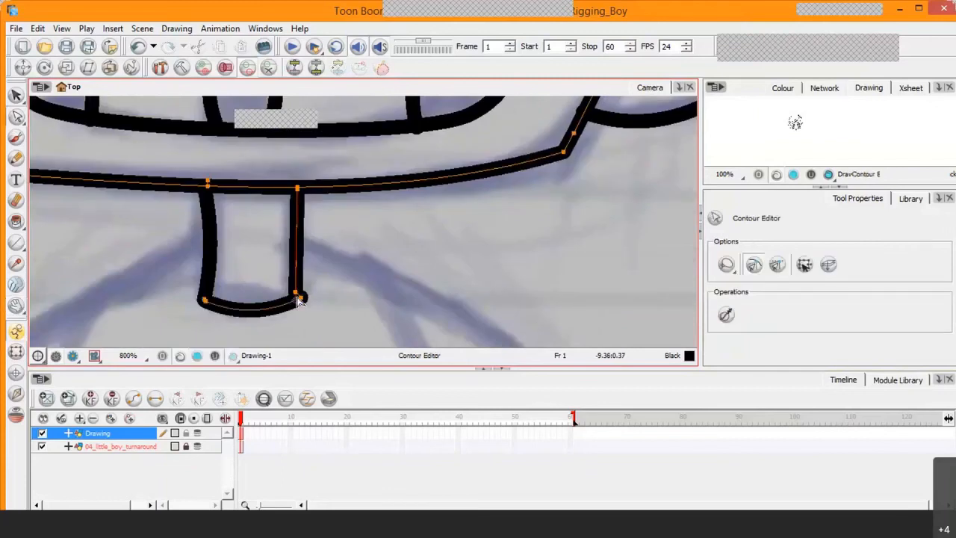
pyautogui.moveTo(298, 298); pyautogui.dragTo(305, 300)
pyautogui.click(302, 299)
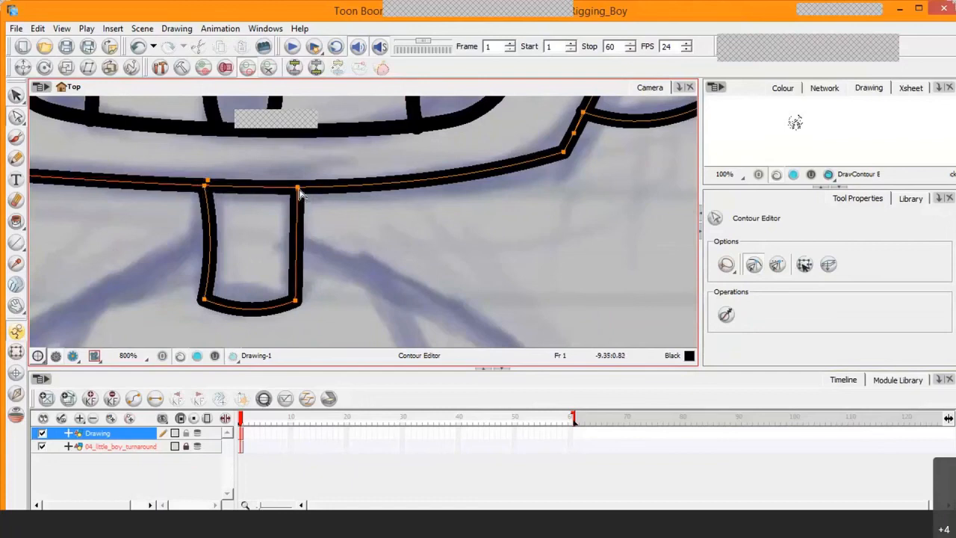
# - Hide the 04_little_boy_turnaround sketch layer and add a Colour-Card layer to view the line art on a plain background
pyautogui.press('2')
pyautogui.press('2')
pyautogui.press('2')
pyautogui.press('2')
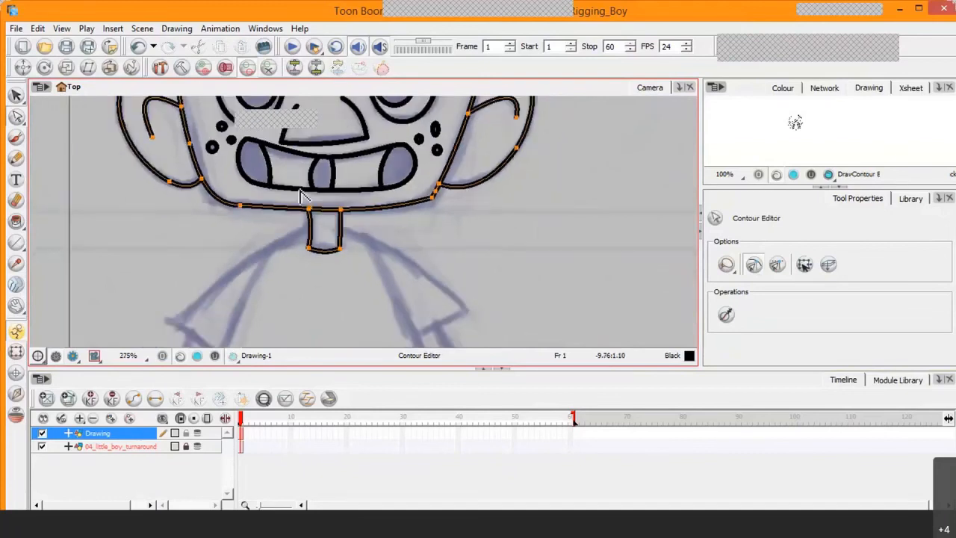
pyautogui.press('2')
pyautogui.press('2')
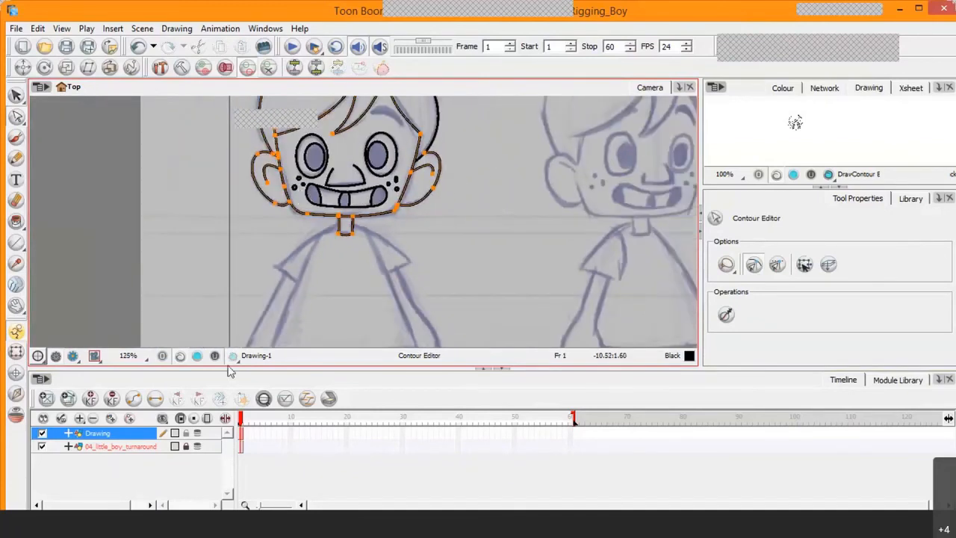
pyautogui.click(42, 446)
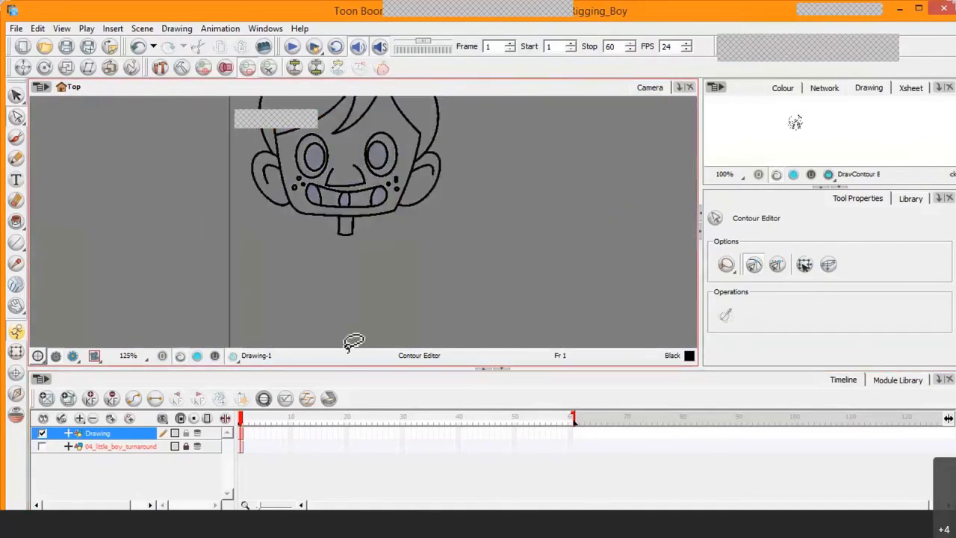
pyautogui.press('2')
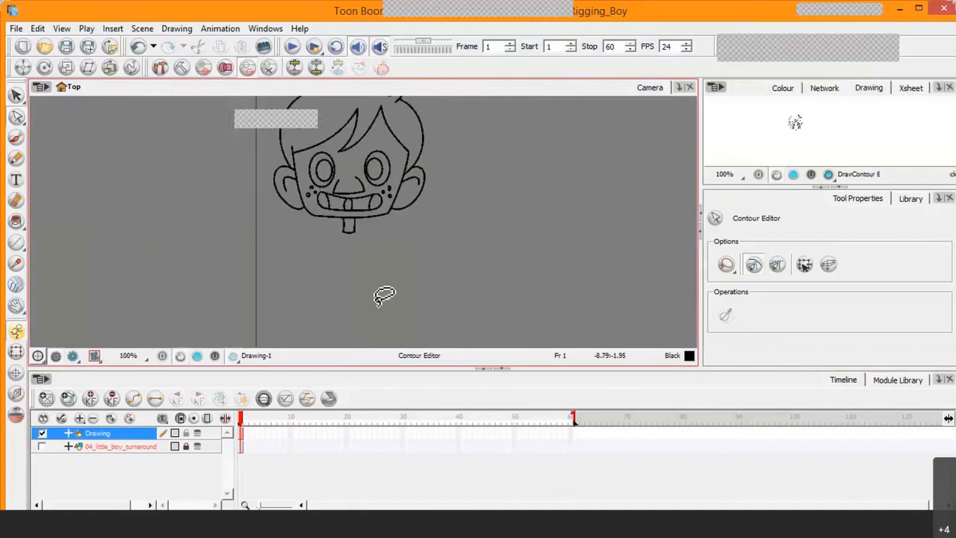
pyautogui.press('1')
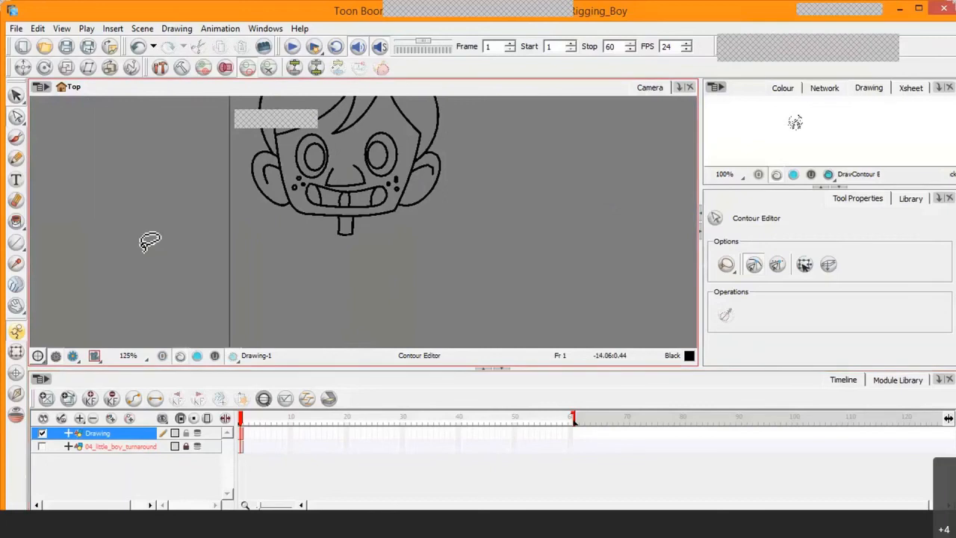
pyautogui.click(79, 419)
pyautogui.click(101, 447)
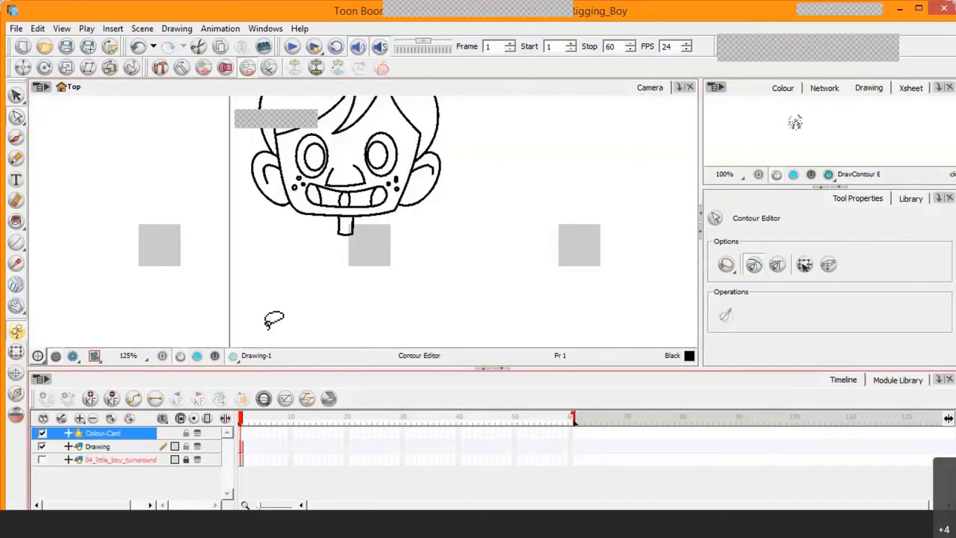